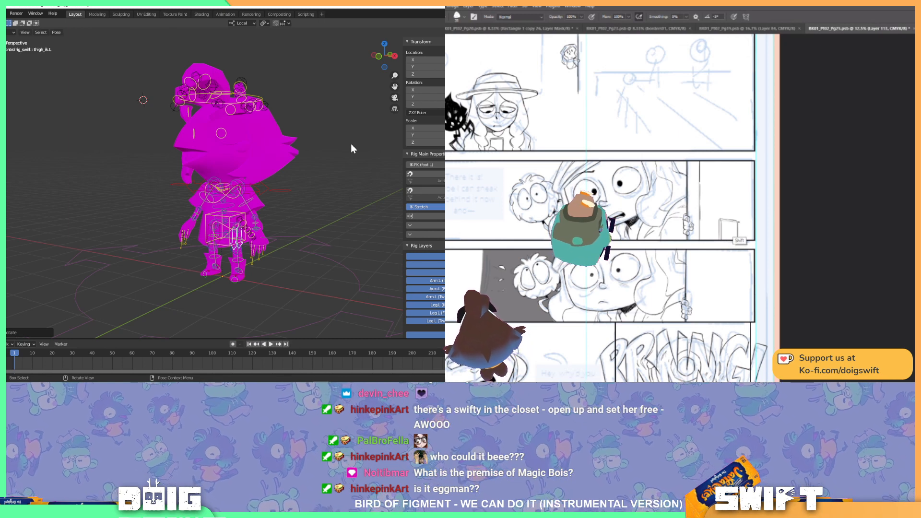
Switch the Swift rig from Pose Mode to Object Mode and select the character's hair mesh.
key(shift)
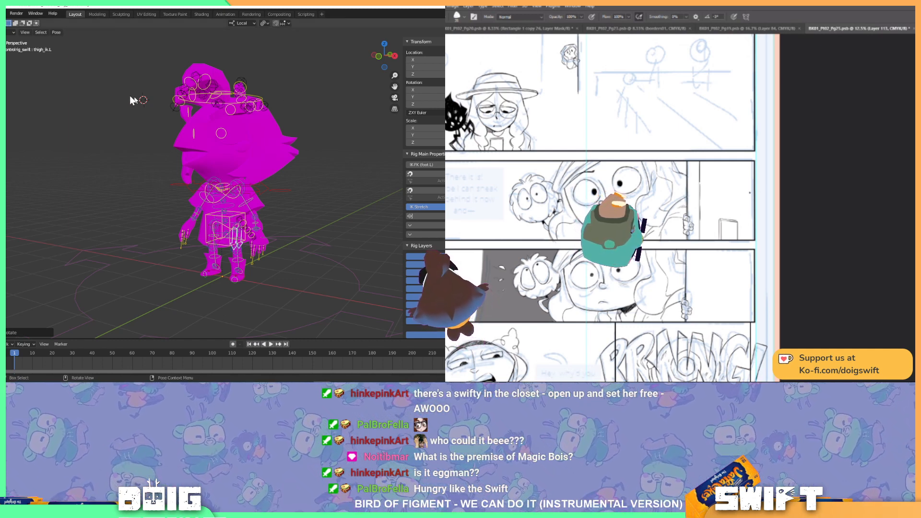
click(10, 32)
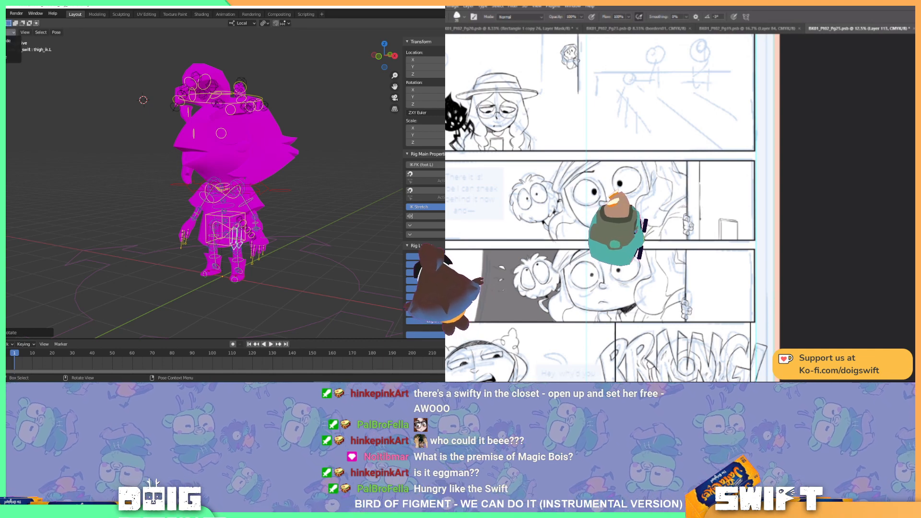
click(7, 41)
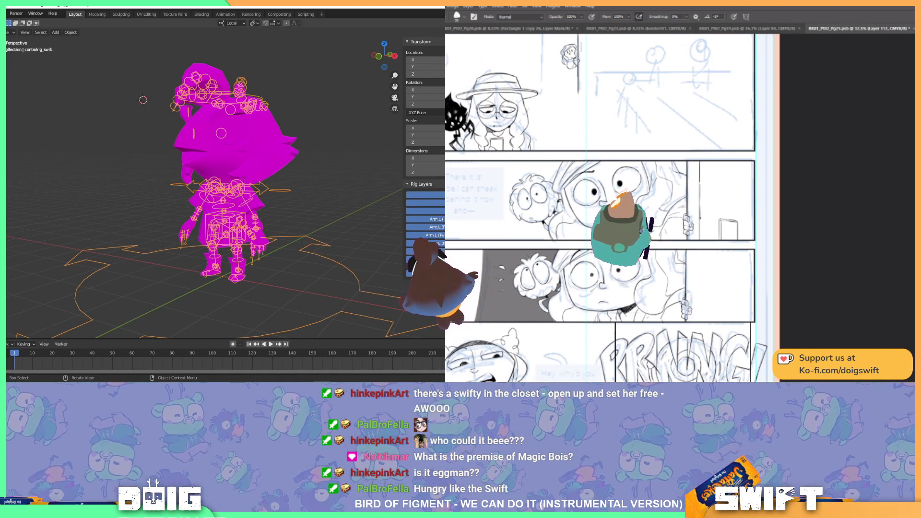
click(272, 138)
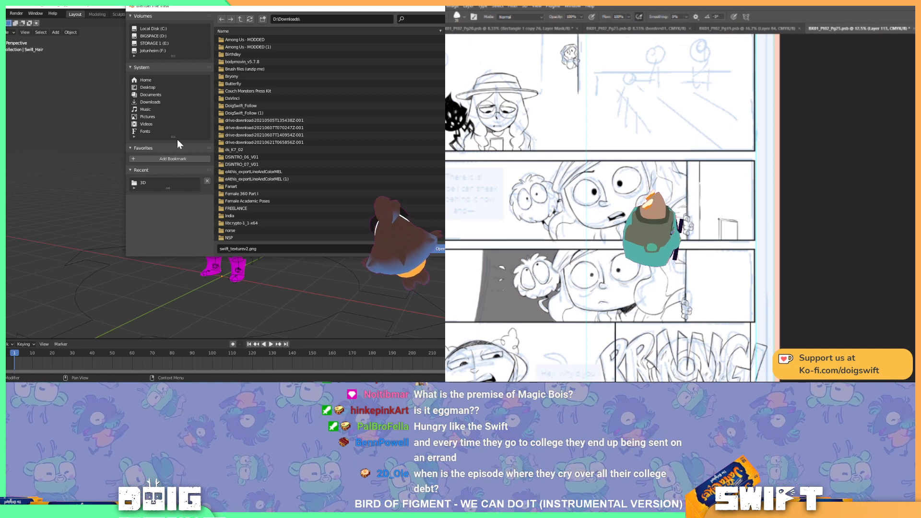
Browse to the CURRENT PROJECTS folder on the STORAGE 1 (E:) drive to locate the missing texture image.
drag(174, 57, 161, 84)
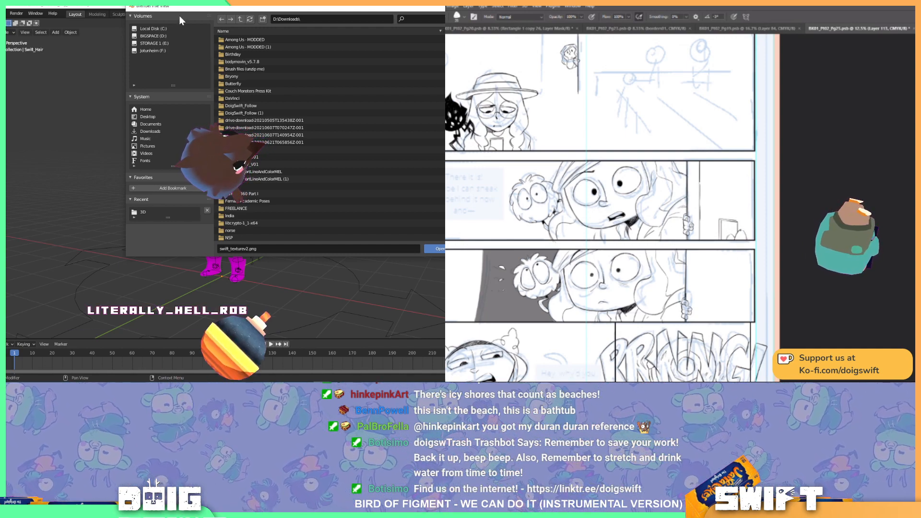
click(157, 42)
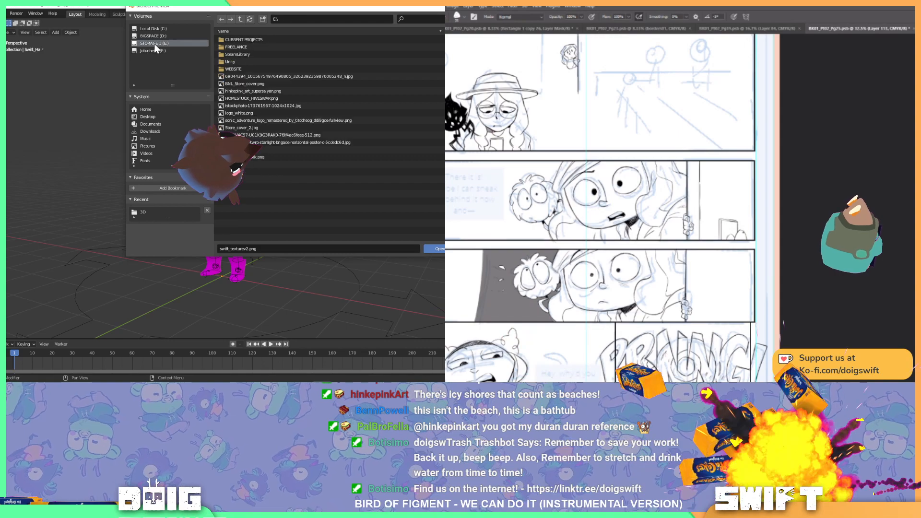
double_click(243, 39)
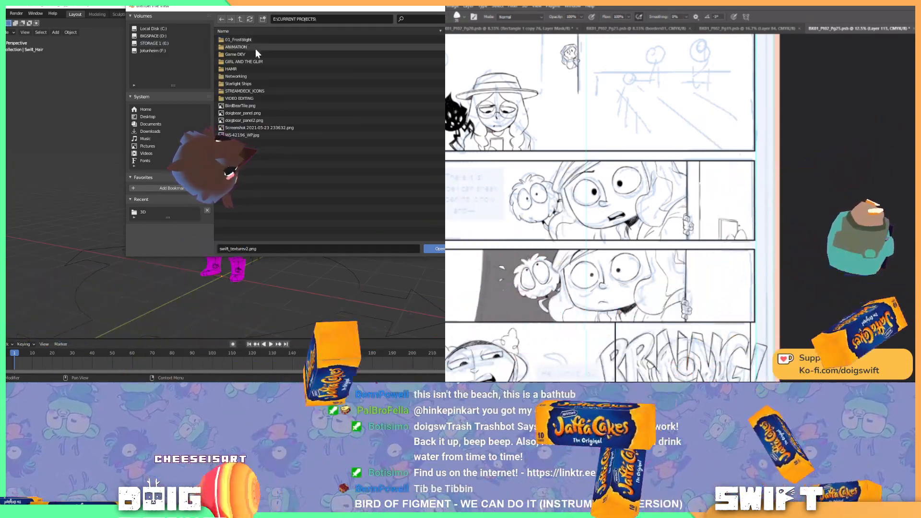
drag(256, 10, 142, 70)
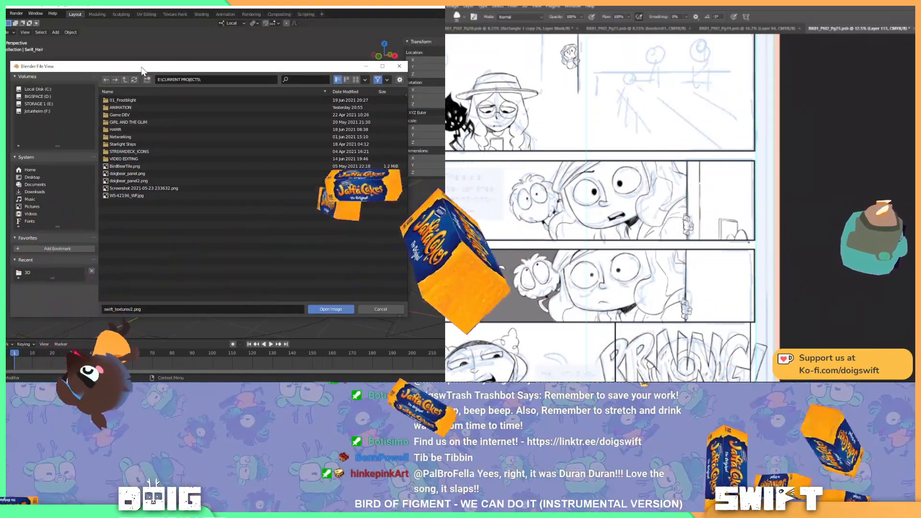
click(40, 96)
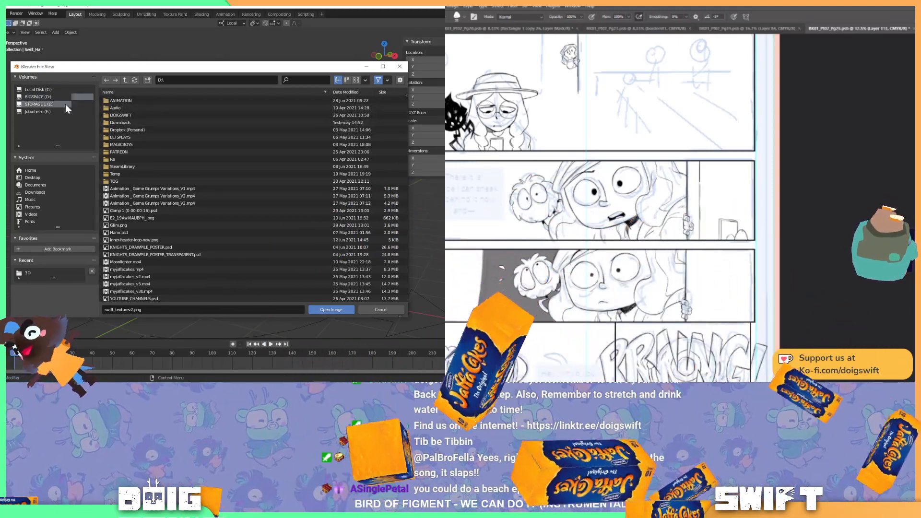
click(65, 104)
double_click(134, 100)
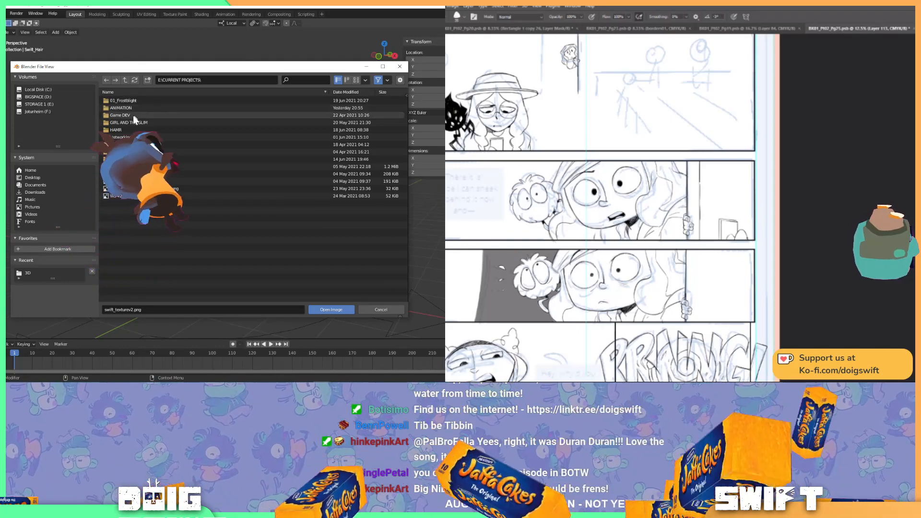
Open the Texture folder of DoigSwiftOverlay, going through Game DEV, PIGGUJOUST, Piggujoustv2 and Assets.
double_click(131, 115)
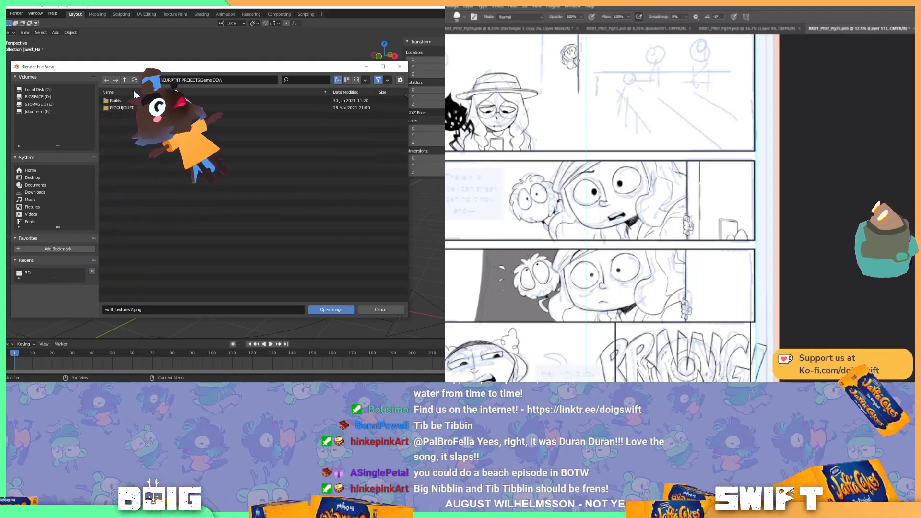
double_click(131, 107)
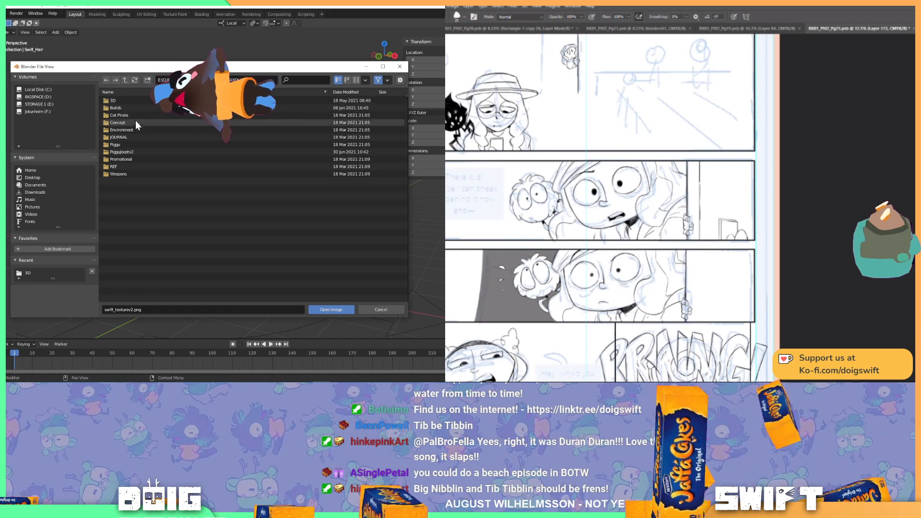
double_click(133, 150)
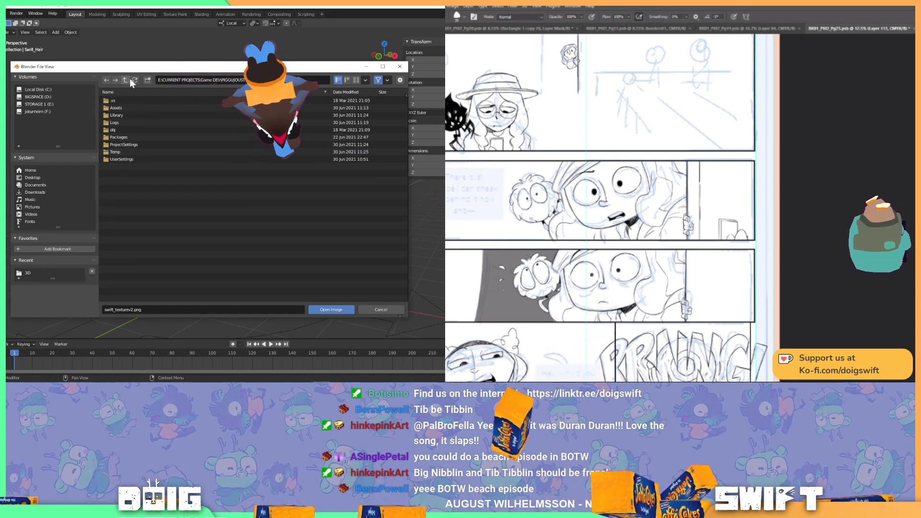
double_click(128, 106)
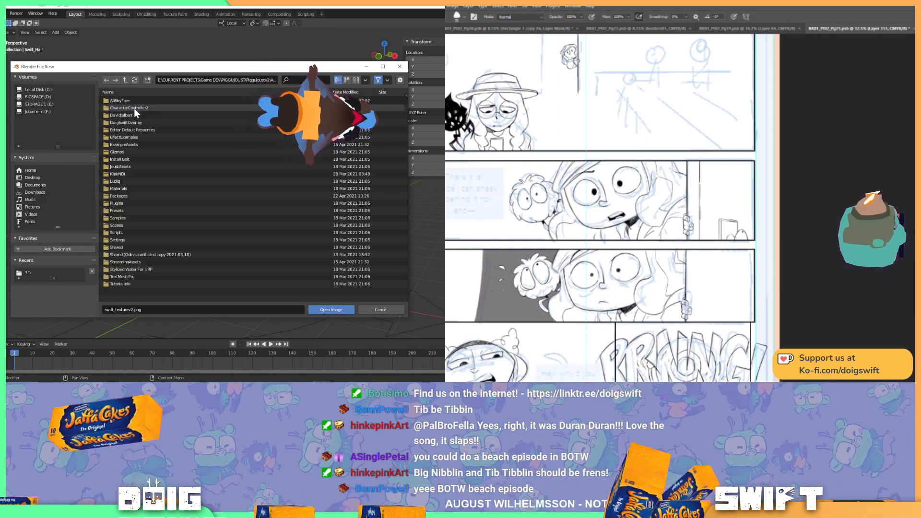
double_click(140, 120)
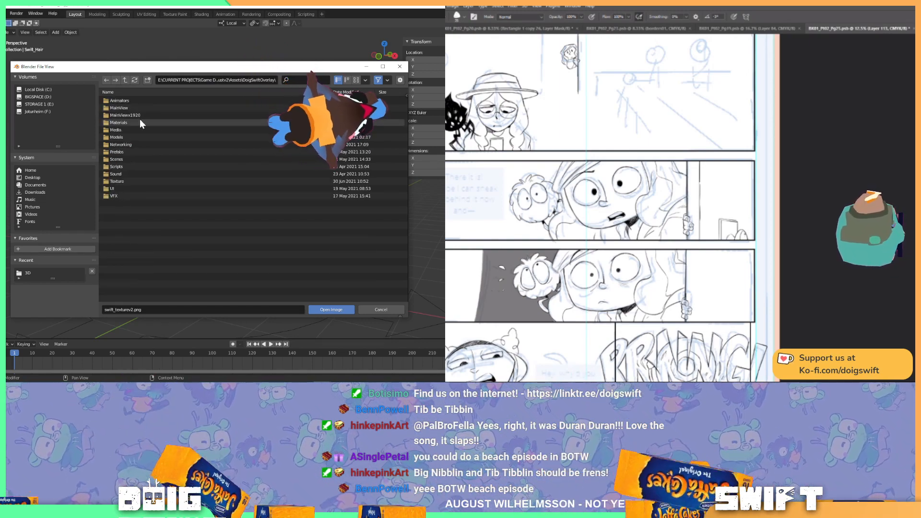
double_click(122, 181)
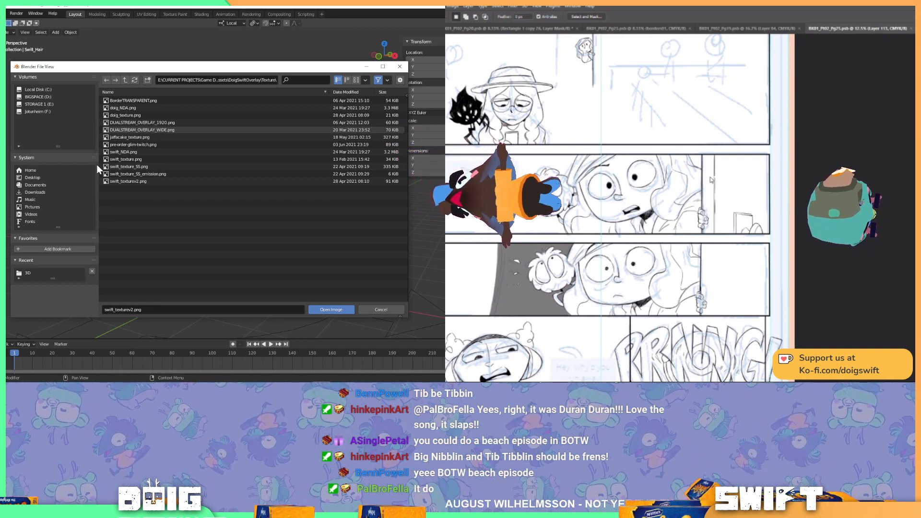
In Photoshop, close the current comic page document and reopen it from the recent files.
click(910, 30)
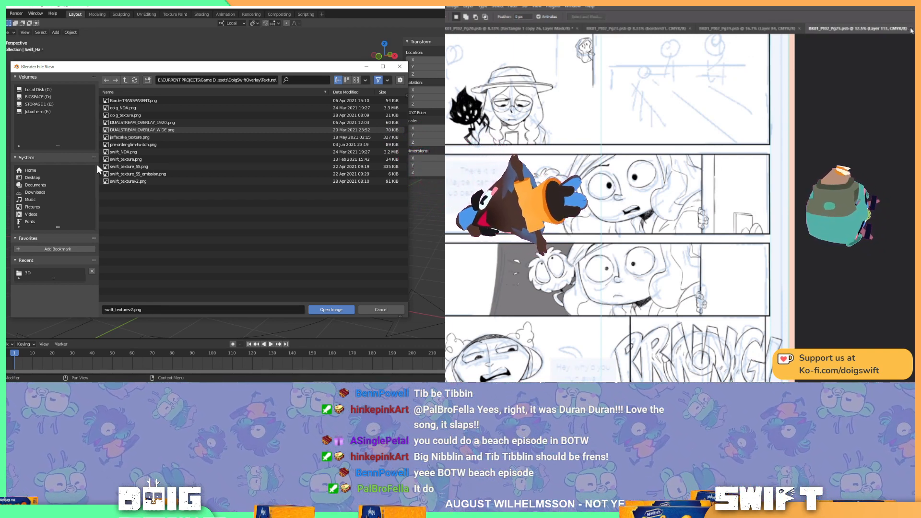
click(432, 6)
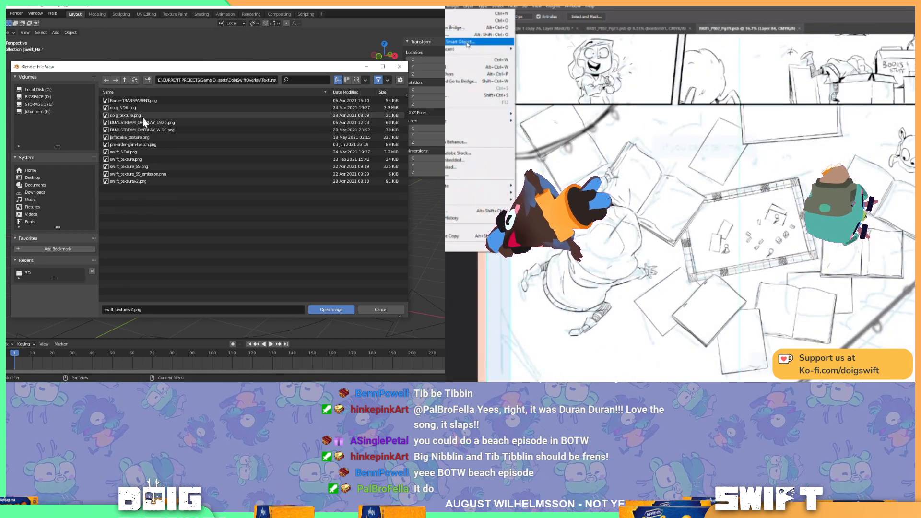
mouse_move(485, 49)
click(545, 49)
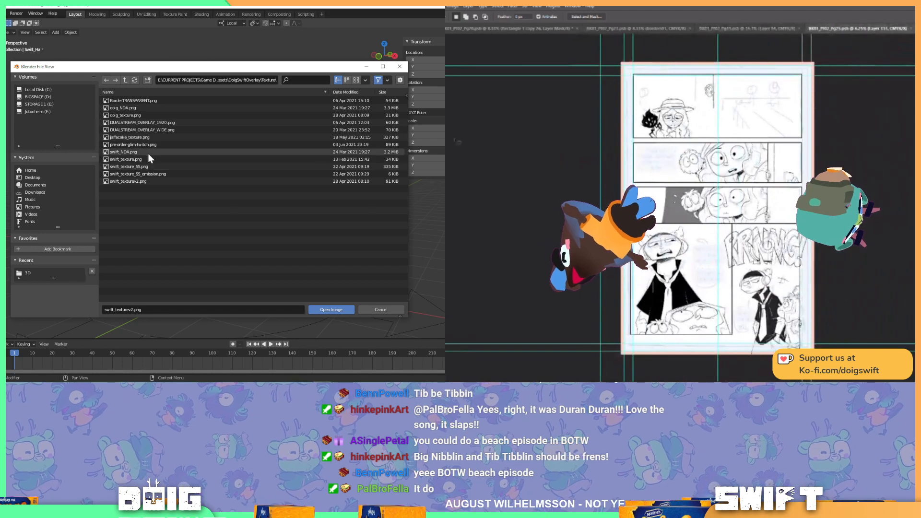
In Blender, try swift_texture.png as the replacement for the character's missing texture and inspect the model.
click(138, 159)
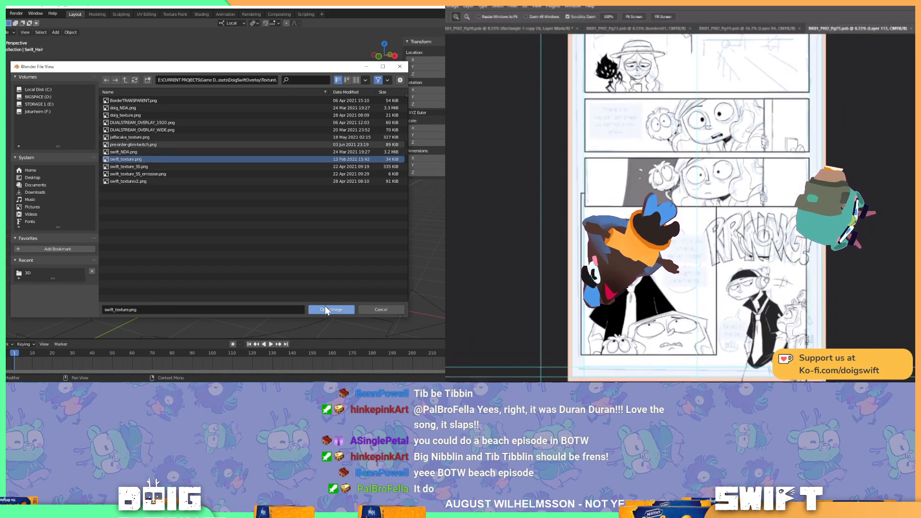
click(329, 310)
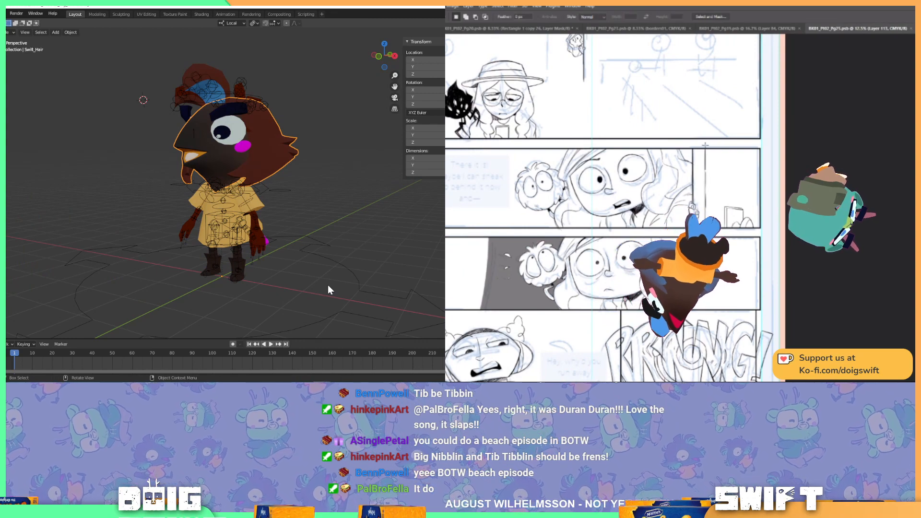
drag(264, 163, 216, 163)
mouse_move(272, 153)
mouse_down()
mouse_move(261, 144)
mouse_move(304, 163)
mouse_move(307, 152)
mouse_move(269, 173)
mouse_move(275, 154)
mouse_up()
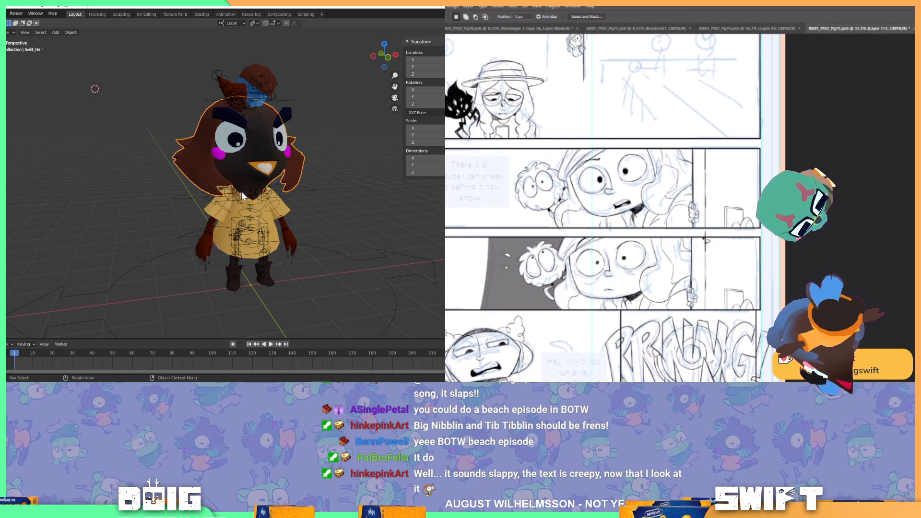
Try swift_texture_SS.png as the image for the character's texture.
key(shift)
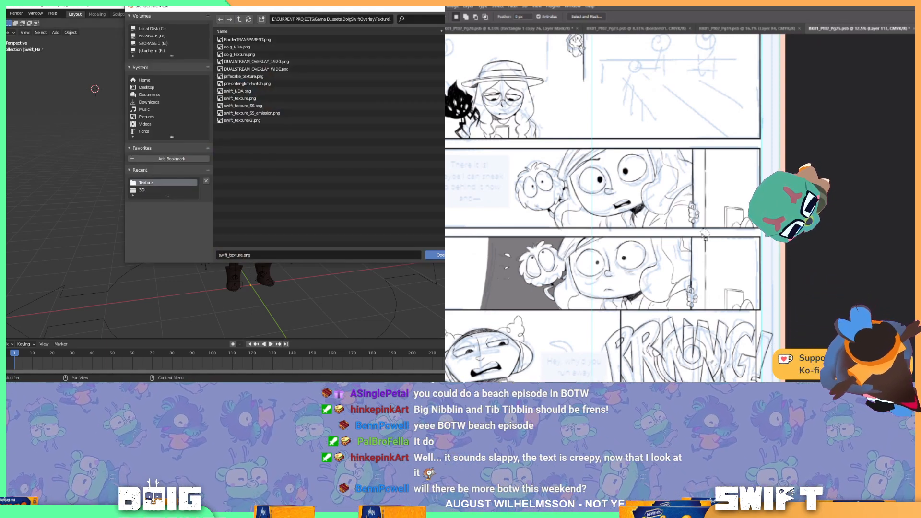
click(258, 105)
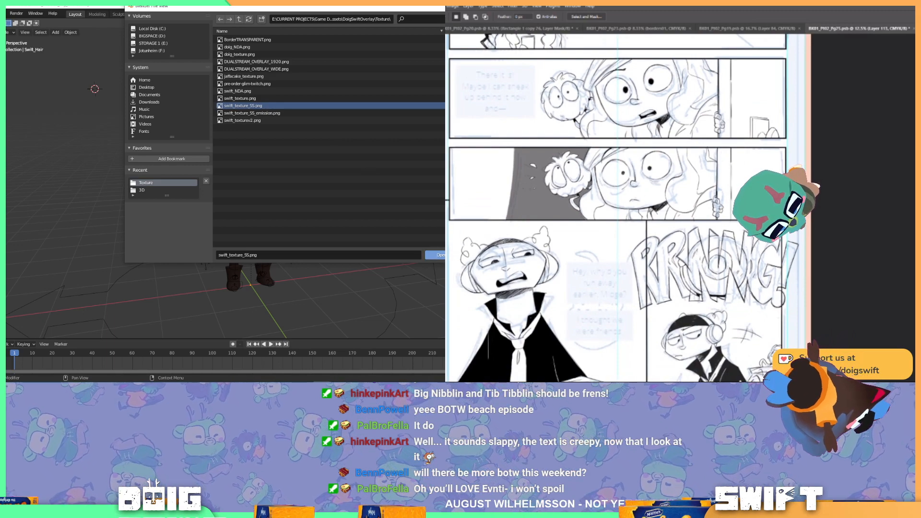
click(436, 254)
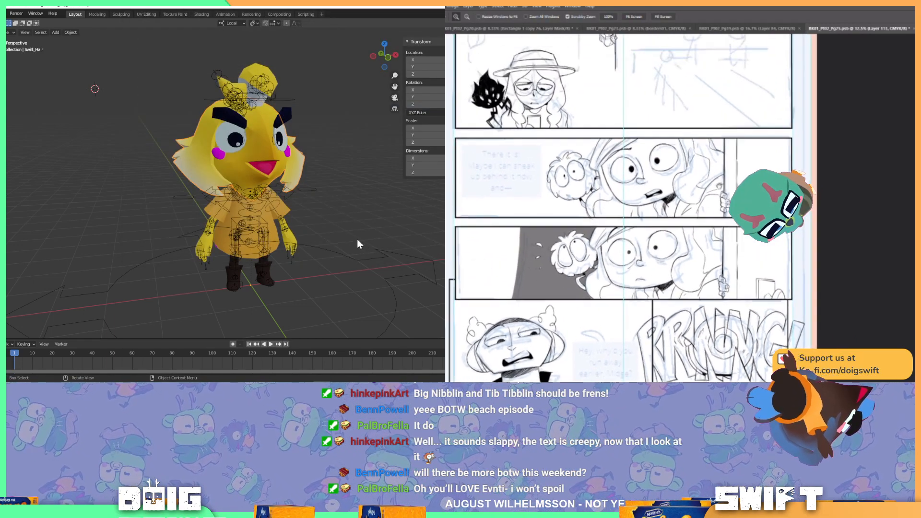
Replace the character's texture image with swift_texturev2.png.
drag(369, 227, 312, 222)
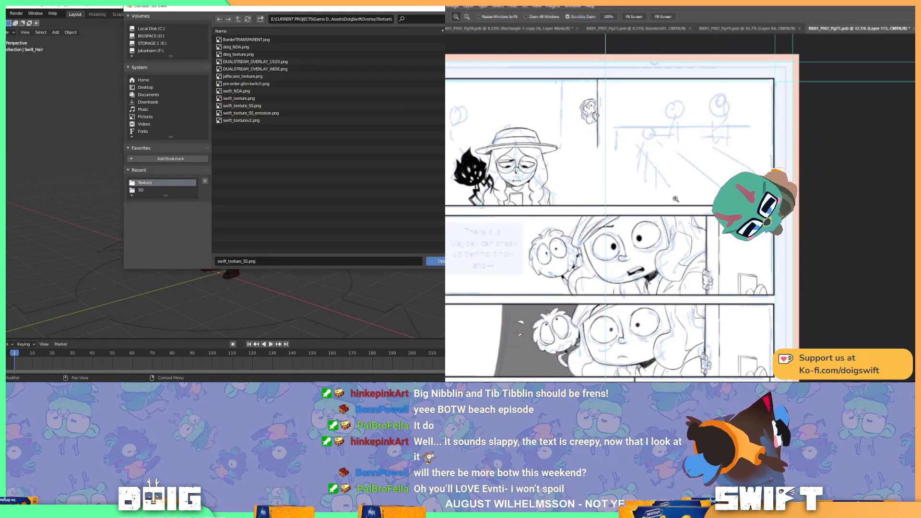
click(265, 120)
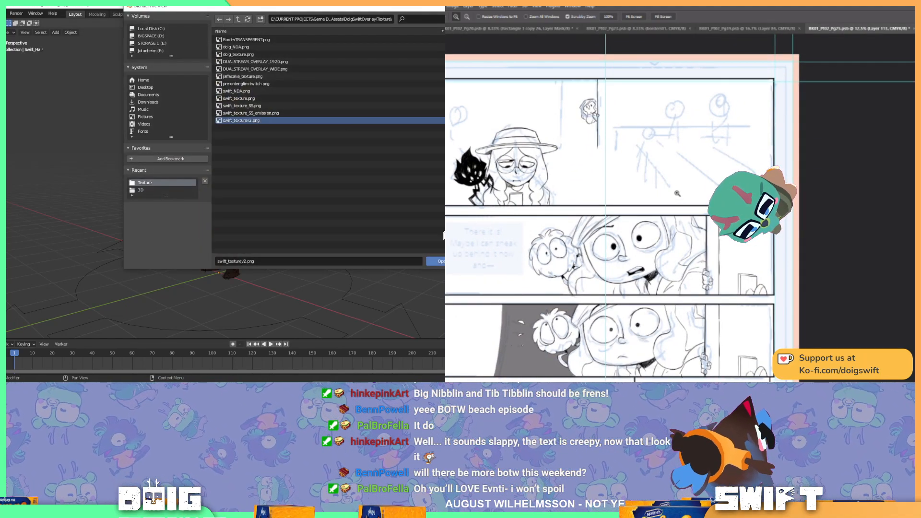
click(439, 260)
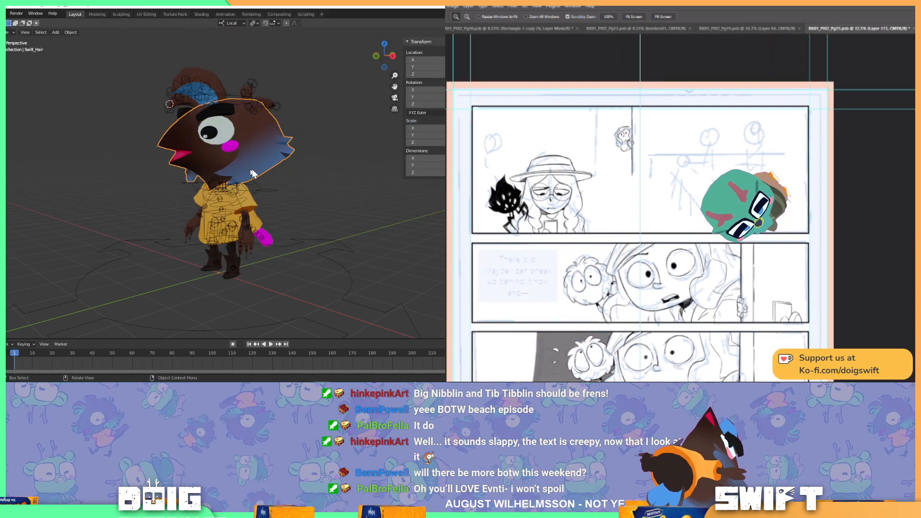
Select the character's tail mesh and relink its missing texture to swift_texturev2.png from the Texture folder.
drag(253, 174, 226, 185)
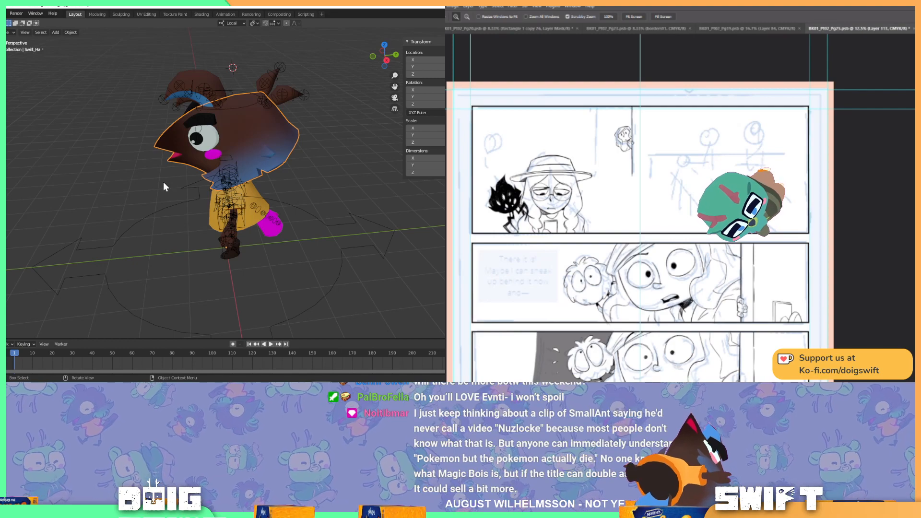
drag(163, 182, 265, 230)
click(255, 236)
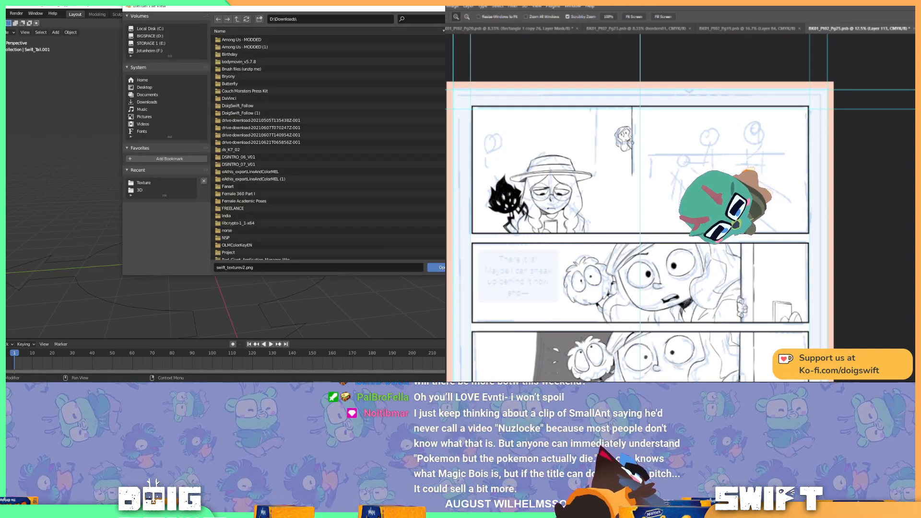
click(144, 183)
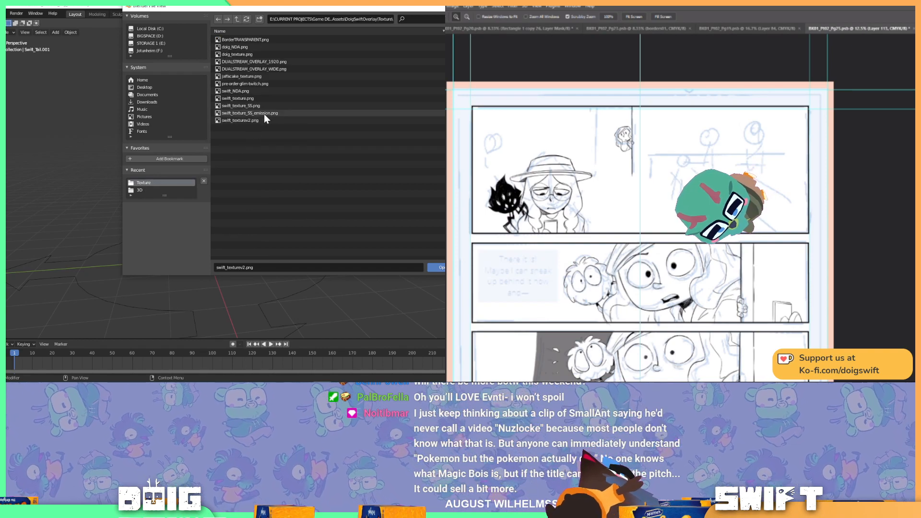
click(436, 267)
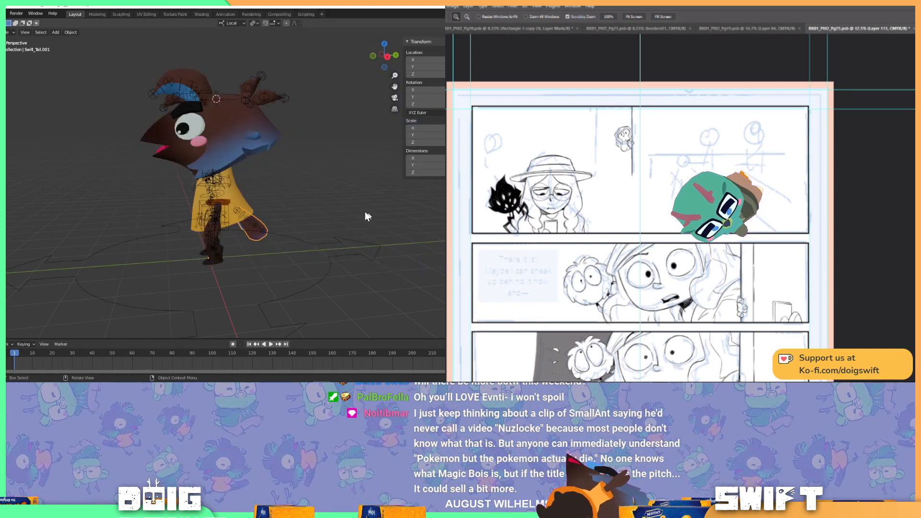
drag(209, 141, 272, 140)
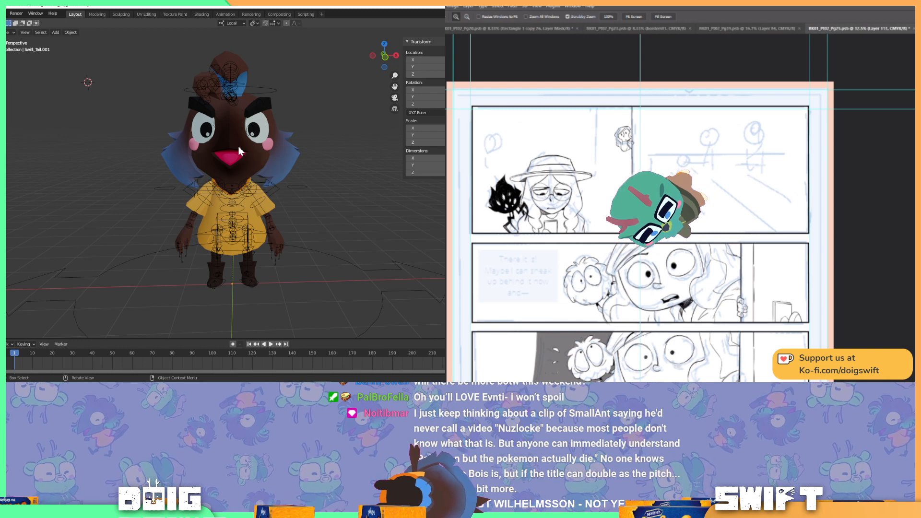
key(b)
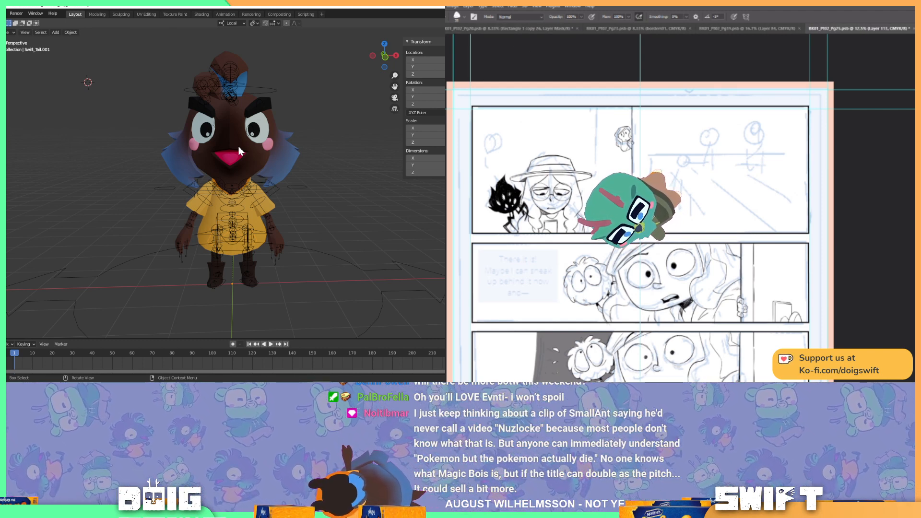
key(z)
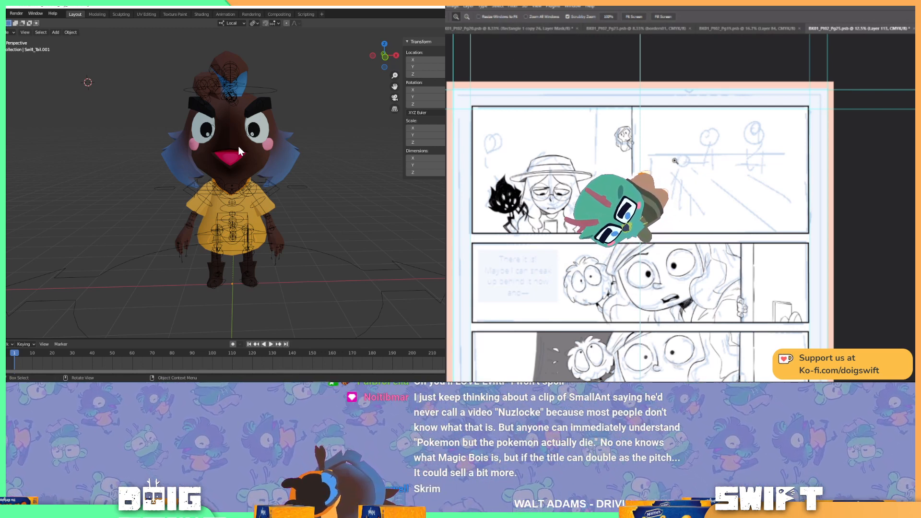
In Photoshop, save the current comic page as a new Large Document Format file named BK01_Pt02_Pg26, keeping maximum compatibility.
key(b)
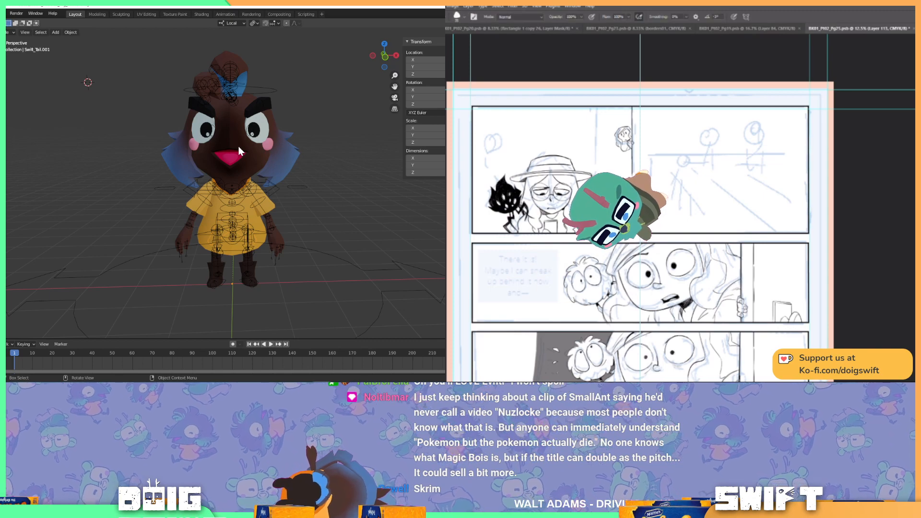
scroll(640, 216, down, 3)
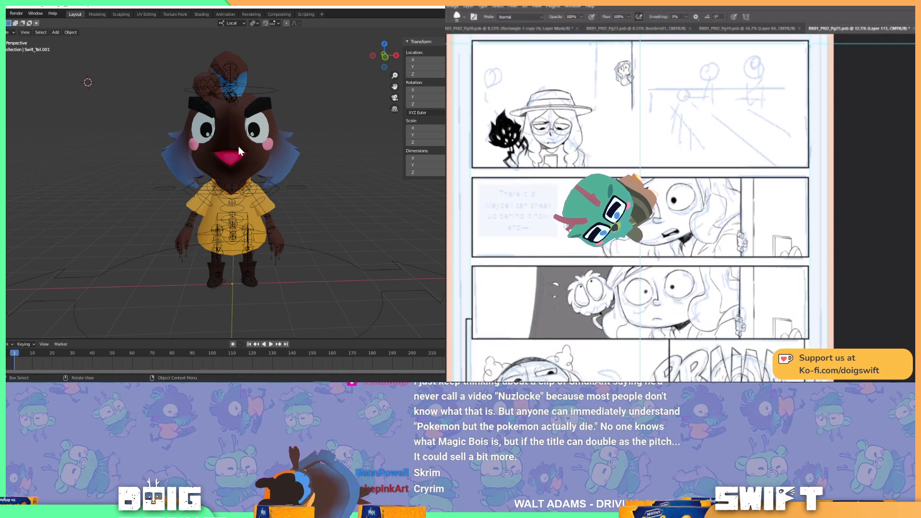
click(446, 127)
click(465, 127)
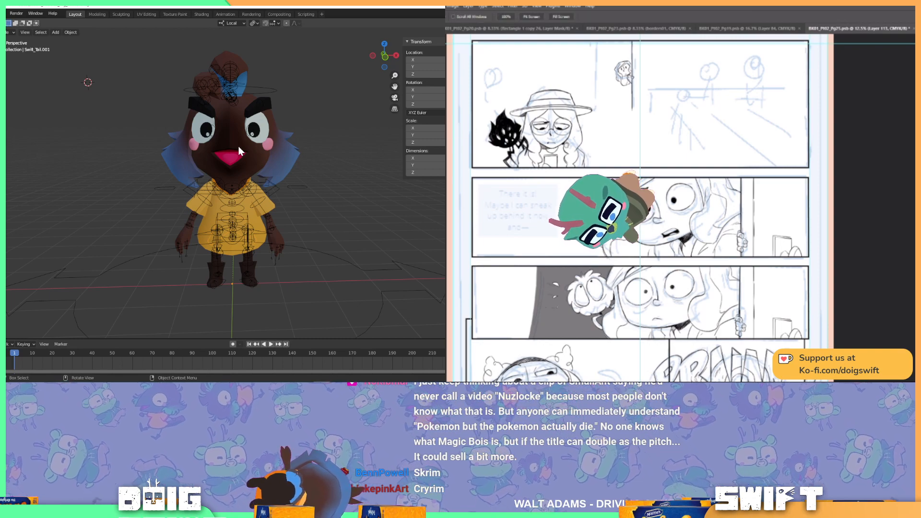
mouse_move(576, 145)
mouse_down()
mouse_move(633, 154)
mouse_move(632, 166)
mouse_up()
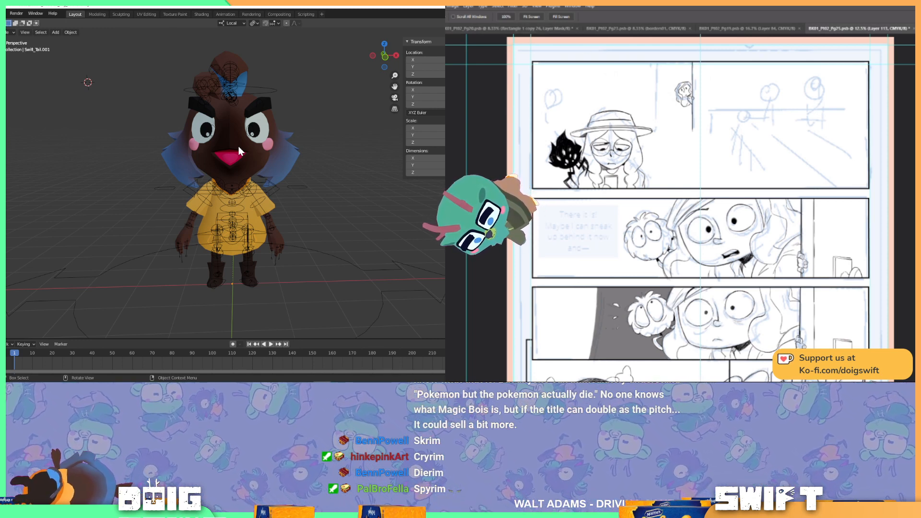
key(alt+f)
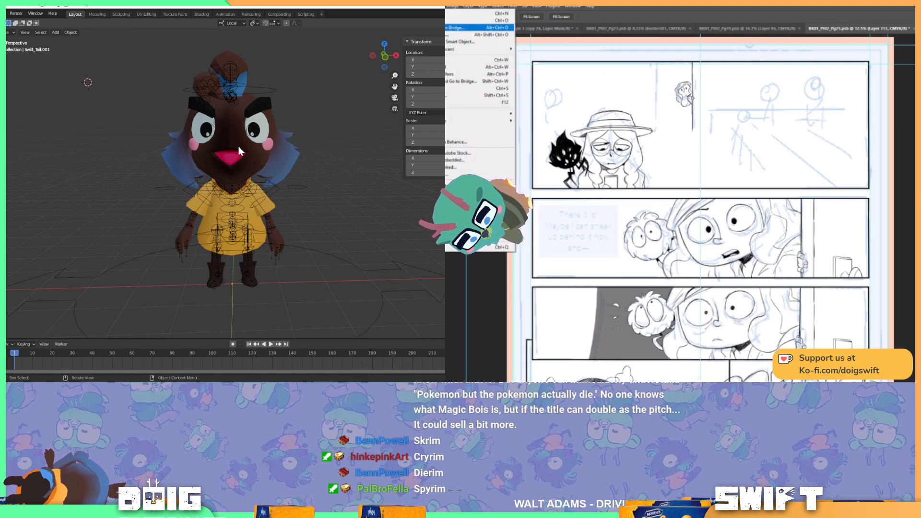
click(451, 96)
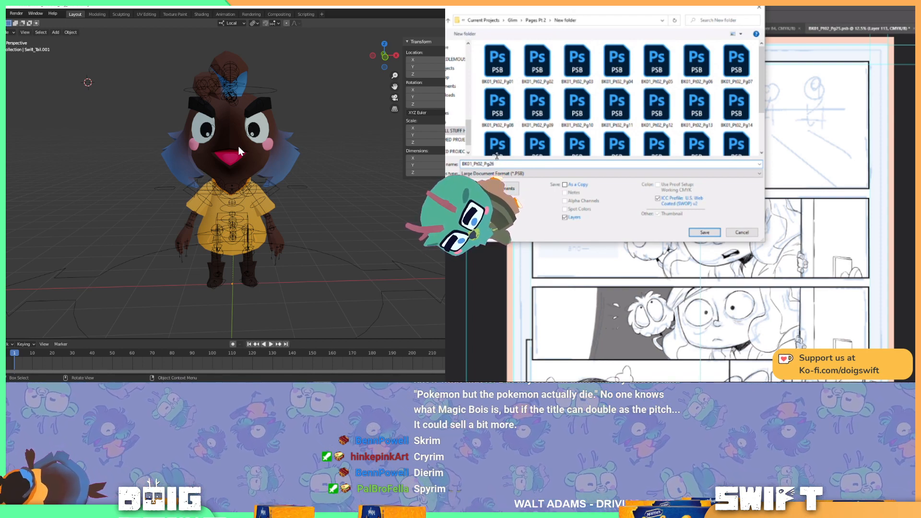
key(Return)
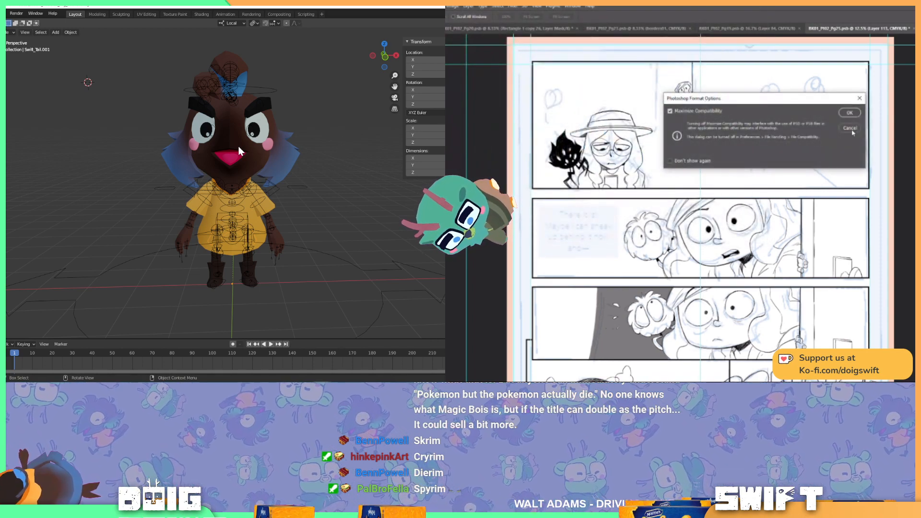
click(848, 115)
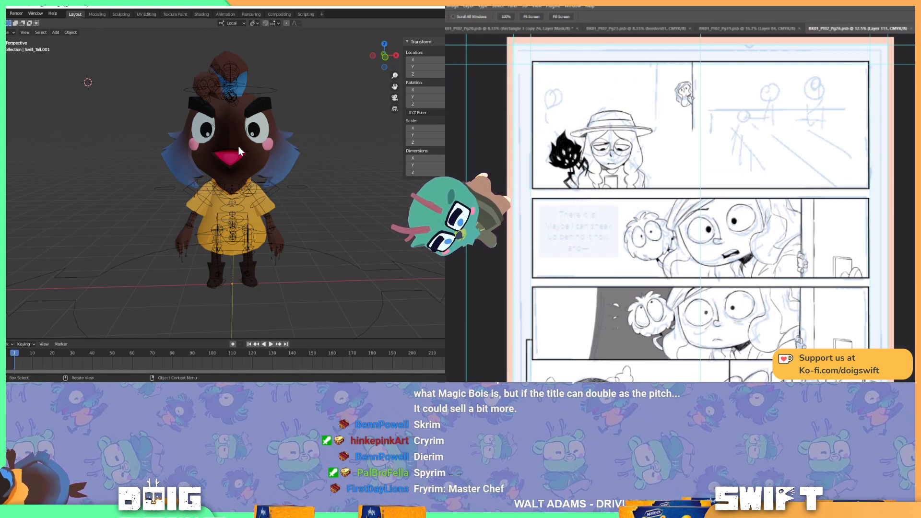
Delete the inked character and lettering layers from the new page and add an empty layer for inking.
key(z)
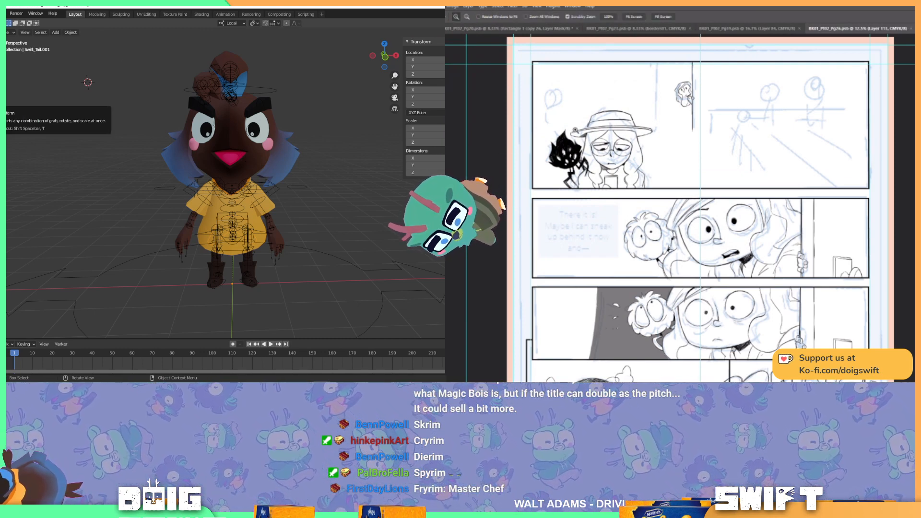
drag(661, 123, 660, 123)
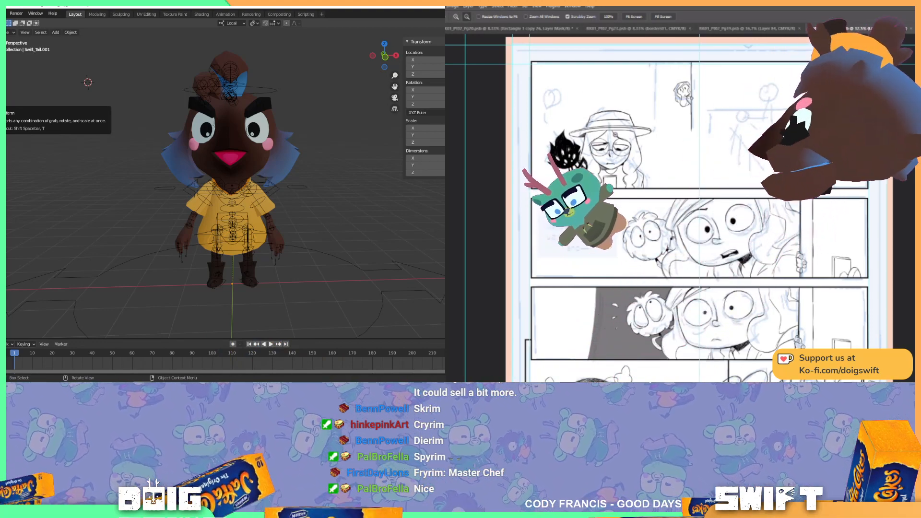
drag(524, 126, 563, 102)
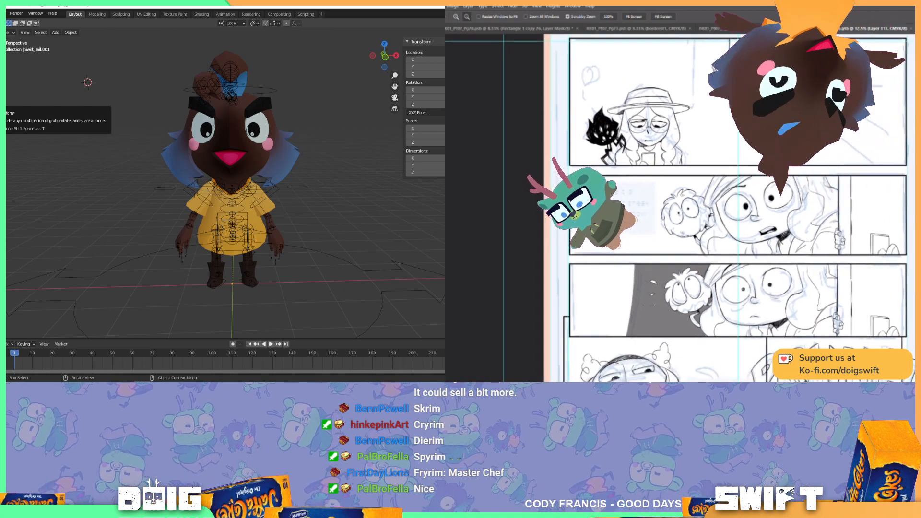
alt+click(801, 160)
drag(803, 166, 741, 137)
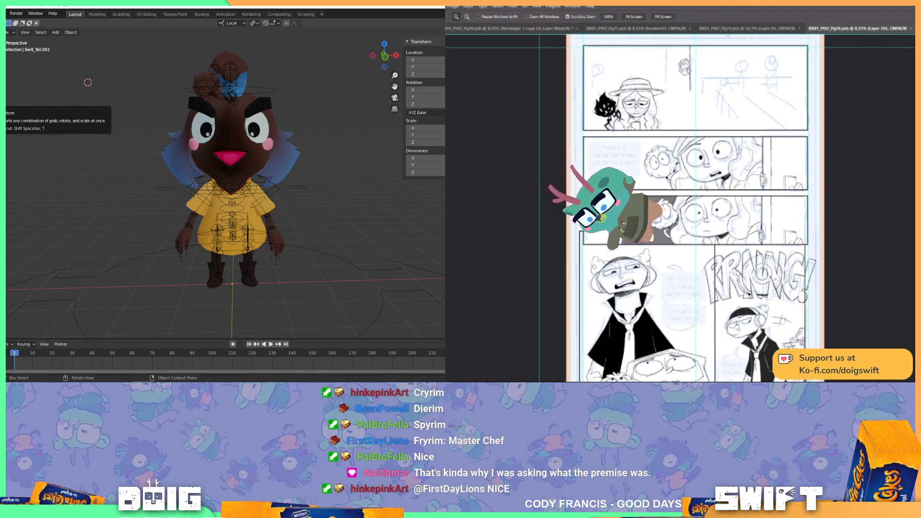
key(Delete)
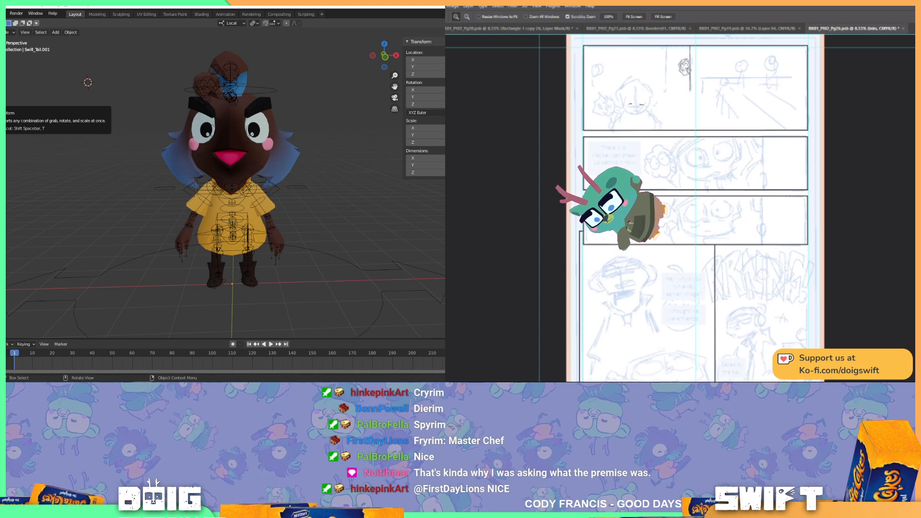
key(ctrl+alt+shift+n)
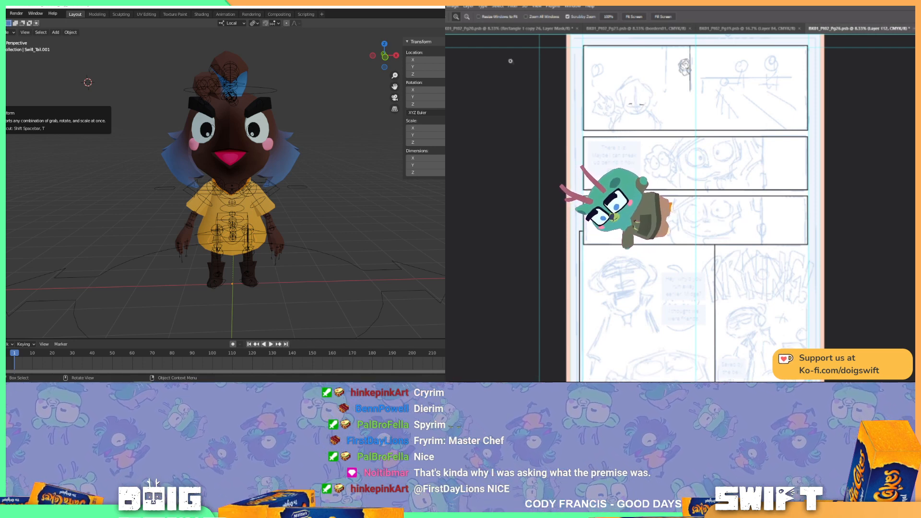
Clear the leftover inked figure and line from the first panel of the page.
key(m)
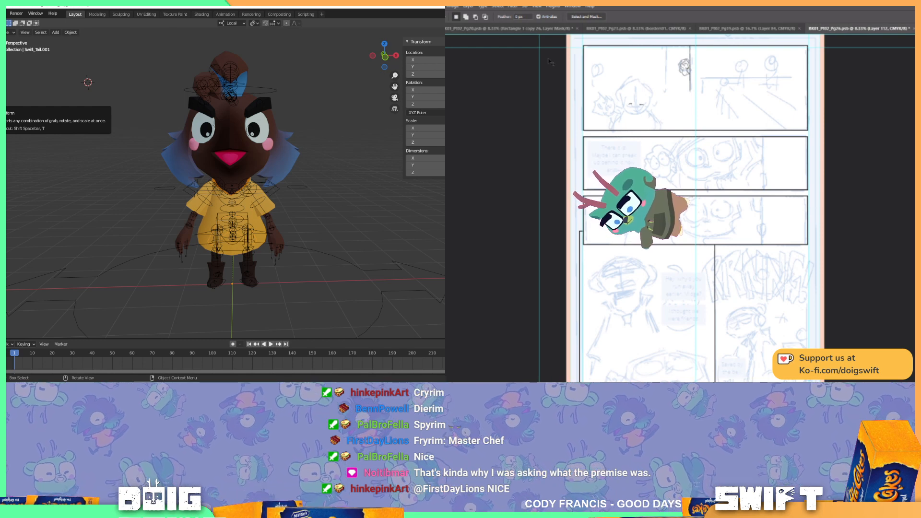
key(ctrl+a)
key(ctrl+x)
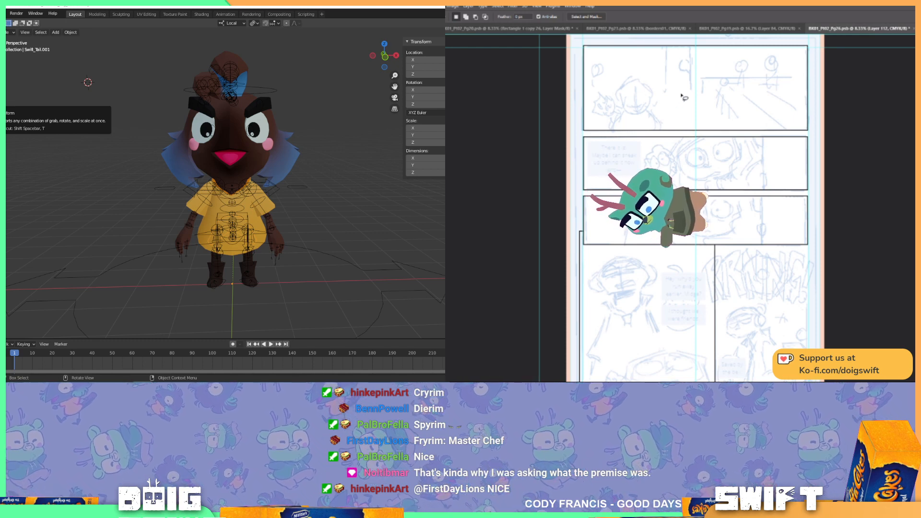
drag(683, 97, 657, 99)
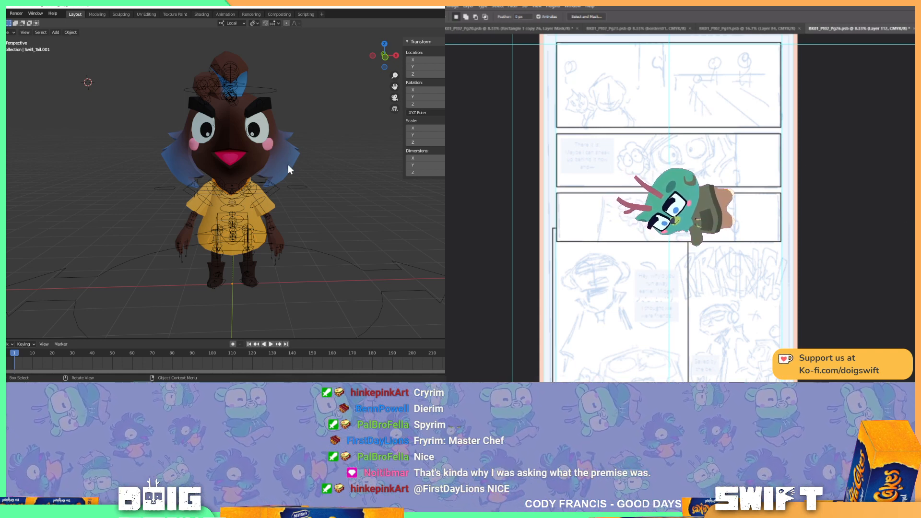
Place the rough thumbnail for the new page on its own layer in Photoshop and enlarge it over the middle panels.
drag(294, 174, 239, 195)
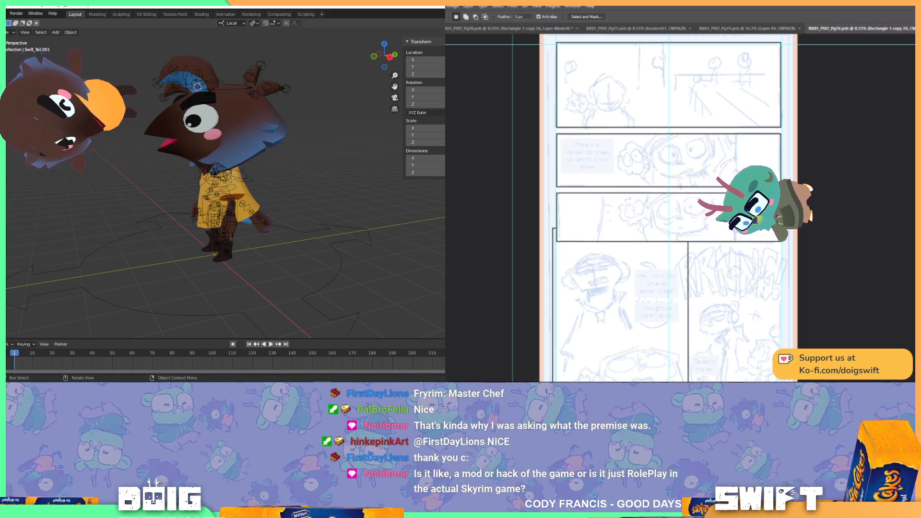
key(super+shift+s)
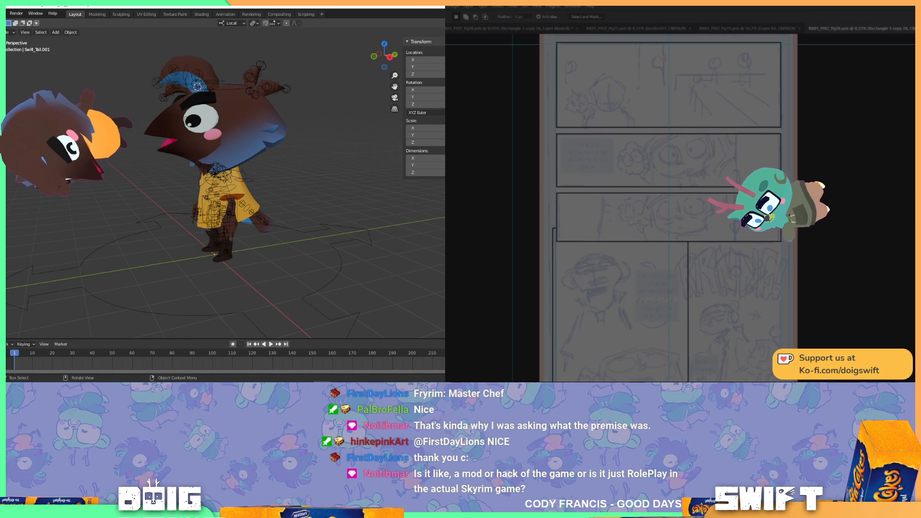
key(Escape)
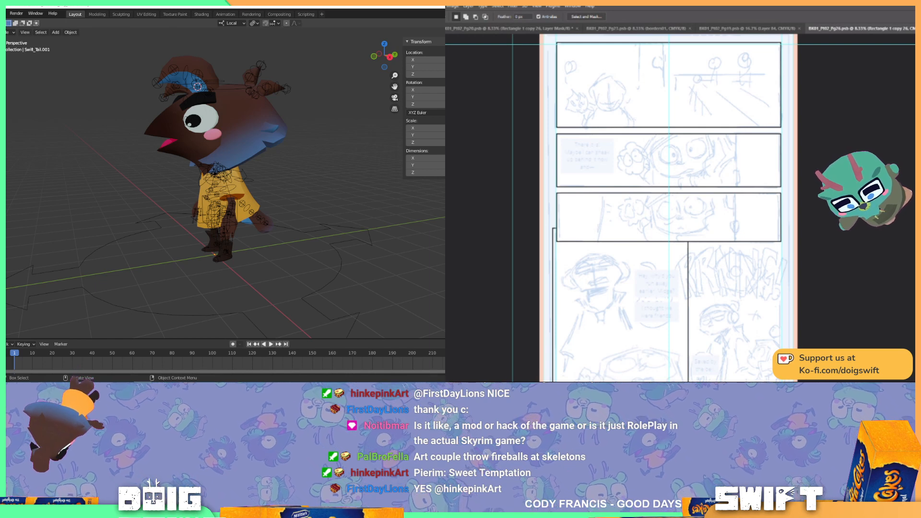
key(ctrl+alt+shift+n)
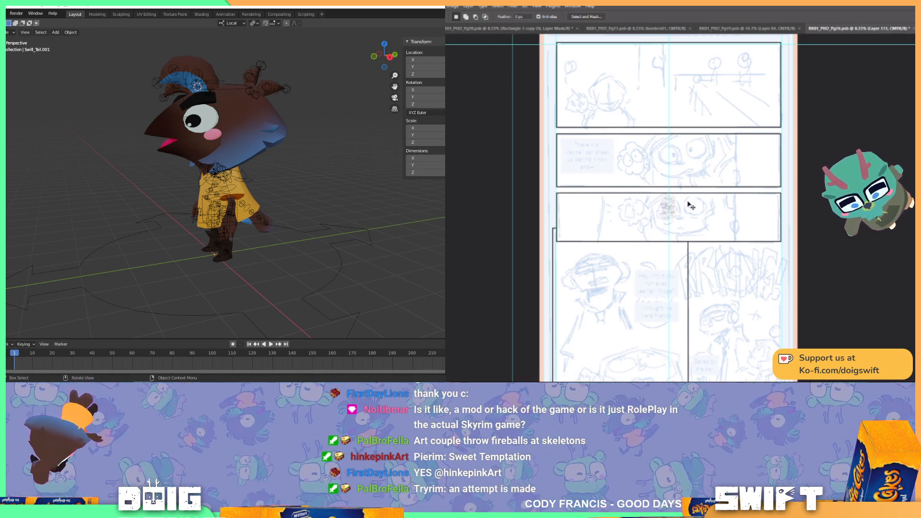
key(ctrl+t)
drag(676, 196, 746, 137)
key(Return)
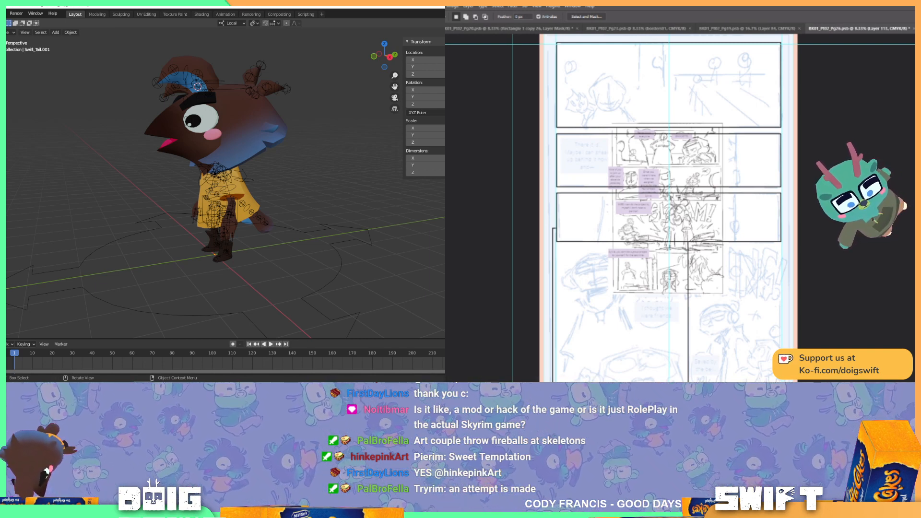
In Blender, select the character's control rig and switch to the Animation workspace.
drag(185, 188, 225, 169)
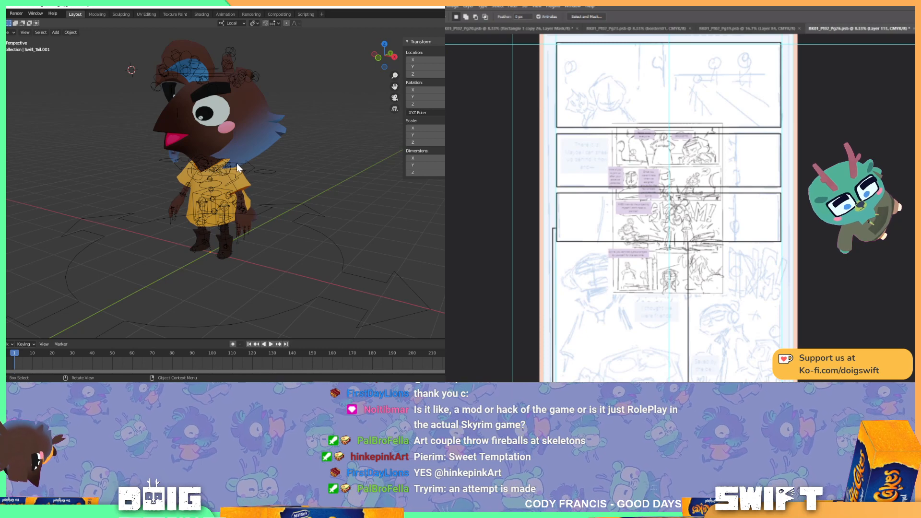
mouse_move(245, 177)
mouse_down()
mouse_move(230, 166)
mouse_move(242, 176)
mouse_up()
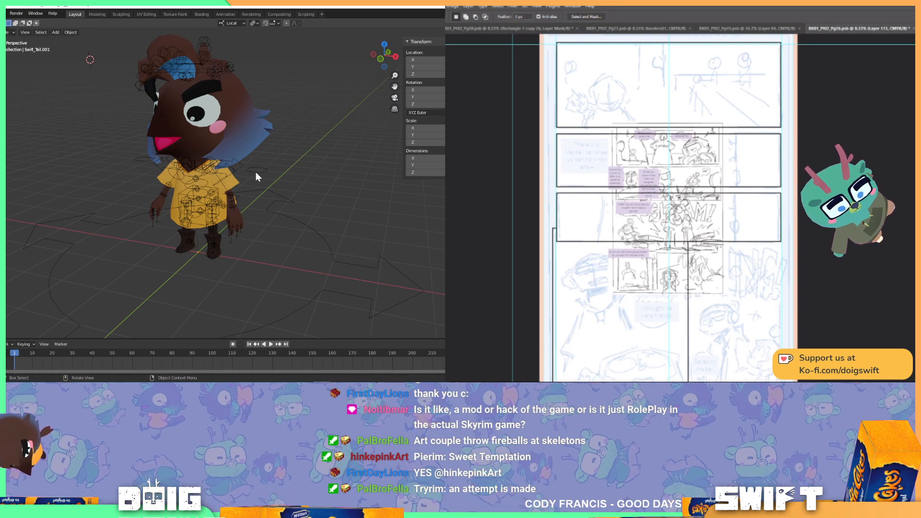
click(255, 172)
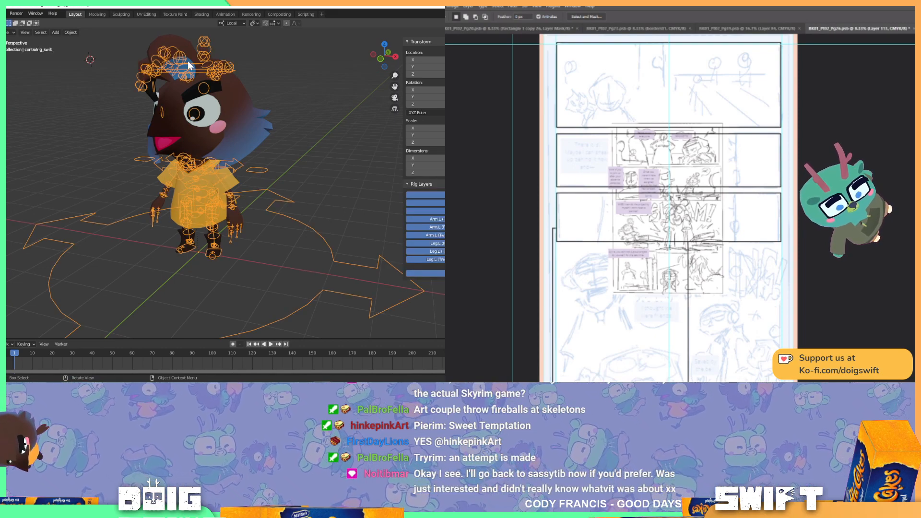
click(223, 14)
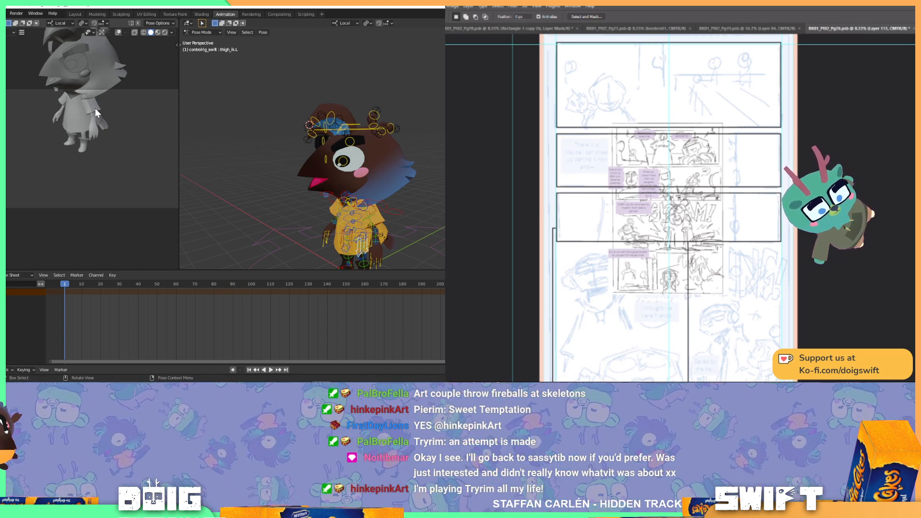
Change the camera preview area to a Dope Sheet and set it to Action Editor mode.
click(1, 23)
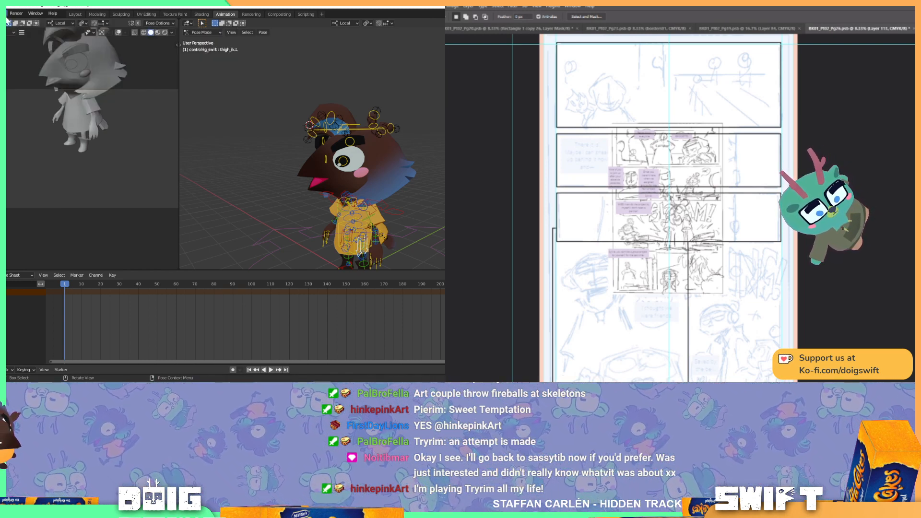
click(11, 32)
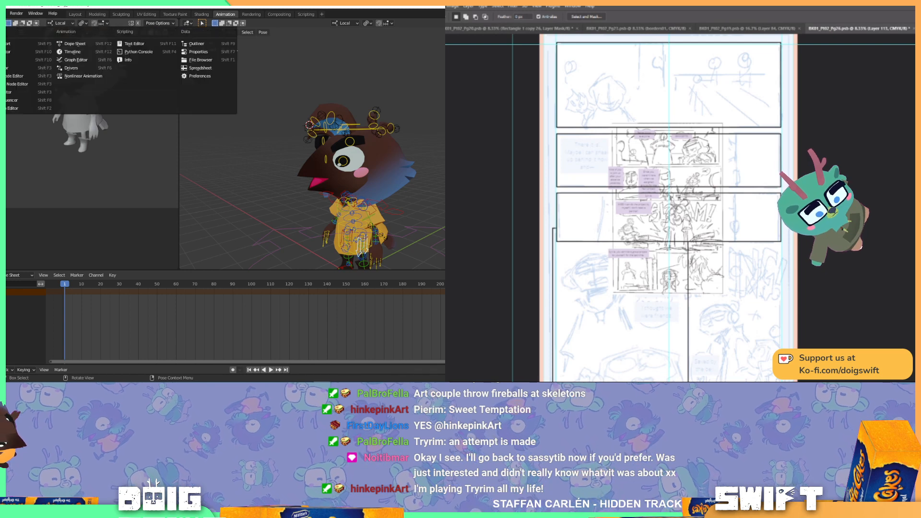
click(95, 45)
click(29, 22)
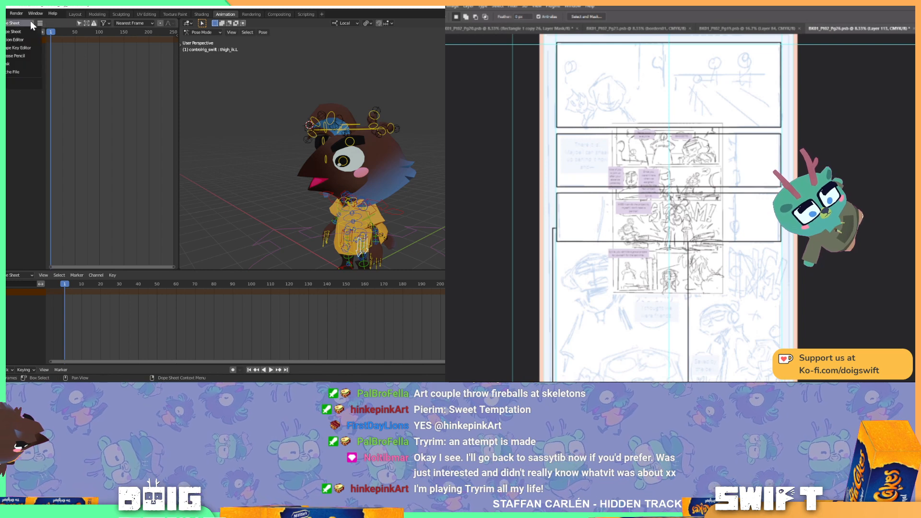
click(24, 38)
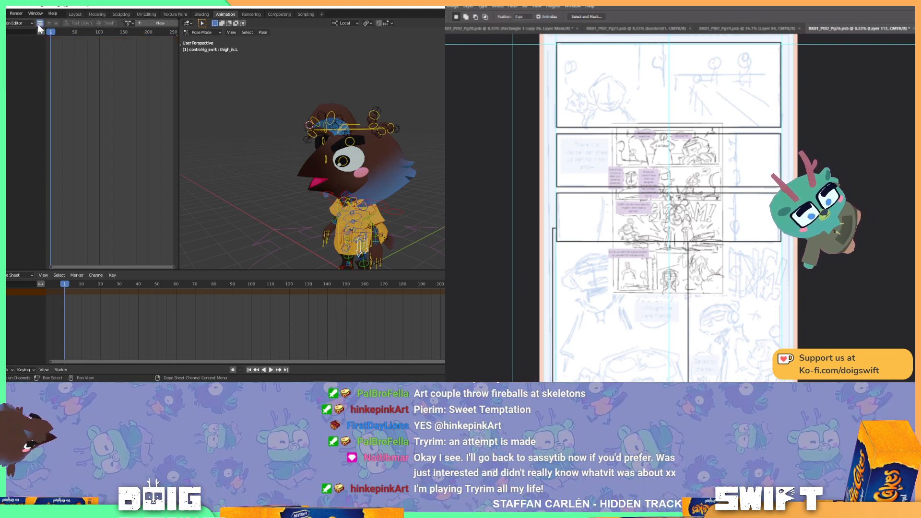
scroll(114, 22, down, 4)
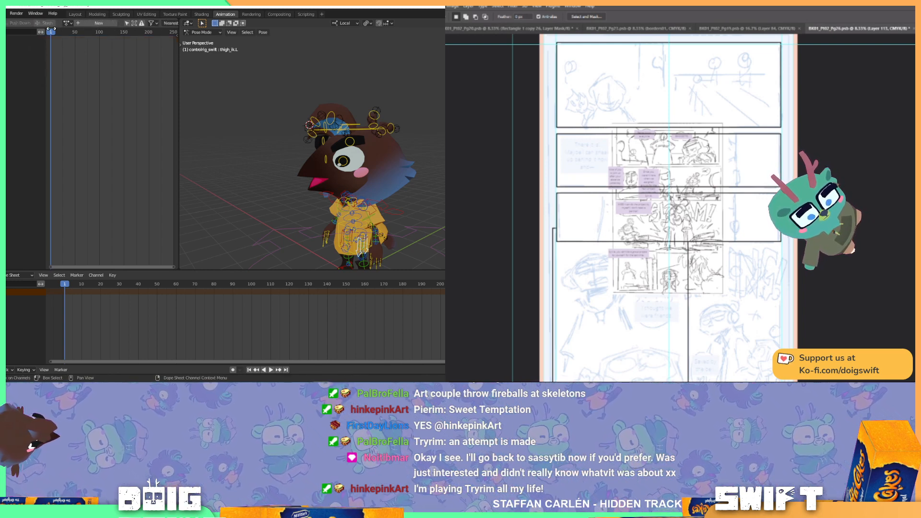
Create a new action for the rig and name it Idle.
click(83, 24)
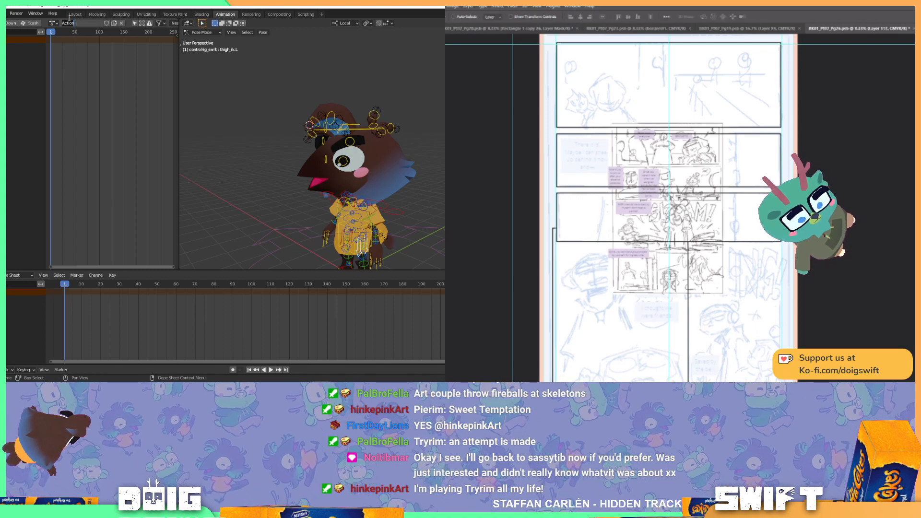
key(BackSpace)
text(Idle)
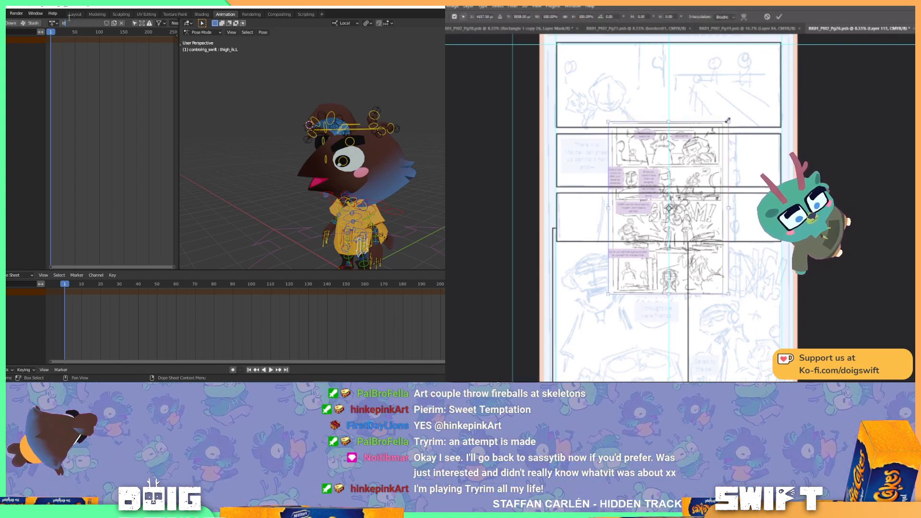
key(Return)
In Photoshop, enlarge the rough thumbnail from the centre of the page until it covers the full page height and width.
drag(728, 121, 798, 42)
drag(383, 192, 358, 163)
scroll(347, 189, down, 2)
scroll(709, 105, down, 4)
scroll(709, 104, down, 3)
drag(547, 316, 525, 330)
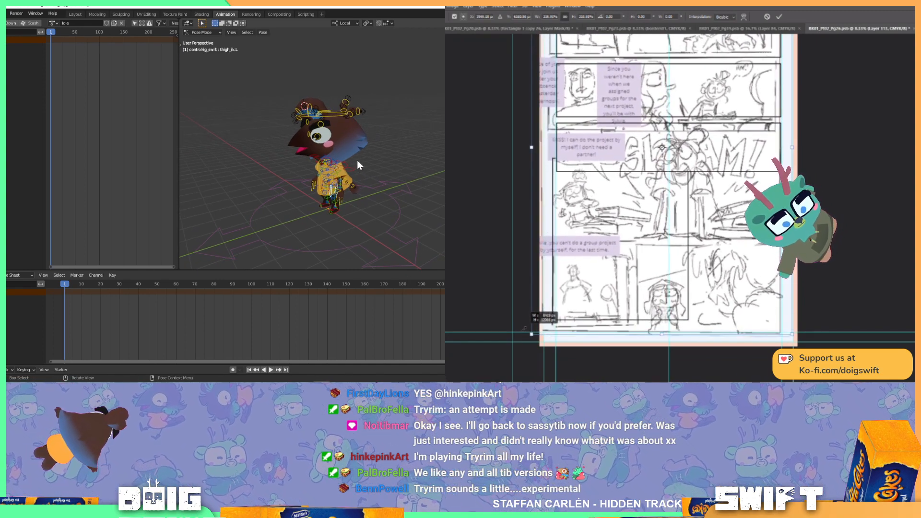
scroll(619, 272, up, 5)
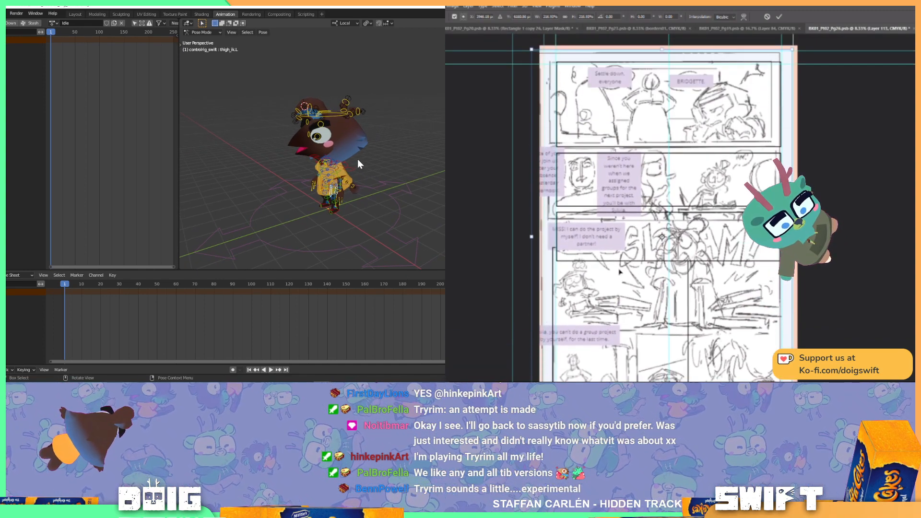
Shift and slightly rescale the thumbnail so its sketches line up with the page edges, and commit the transform.
drag(674, 208, 679, 207)
mouse_move(357, 158)
mouse_down()
mouse_move(349, 171)
mouse_move(359, 152)
mouse_up()
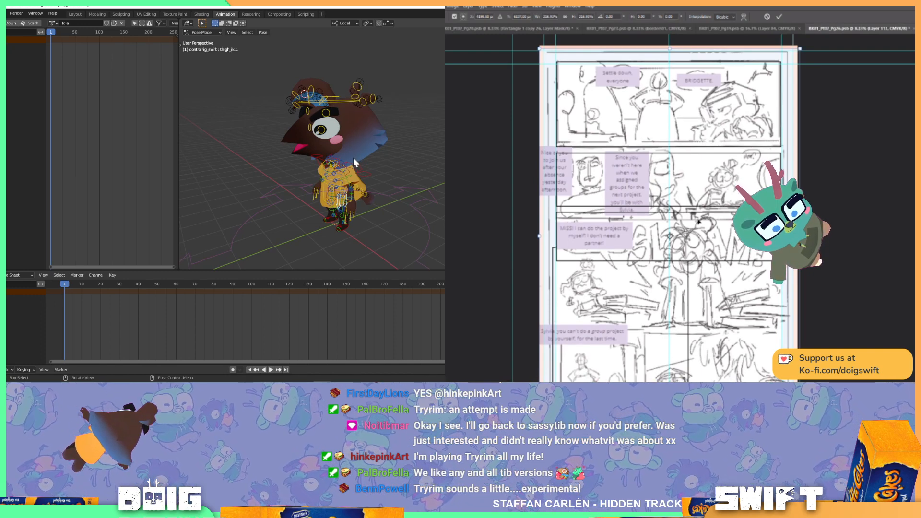
scroll(698, 221, down, 3)
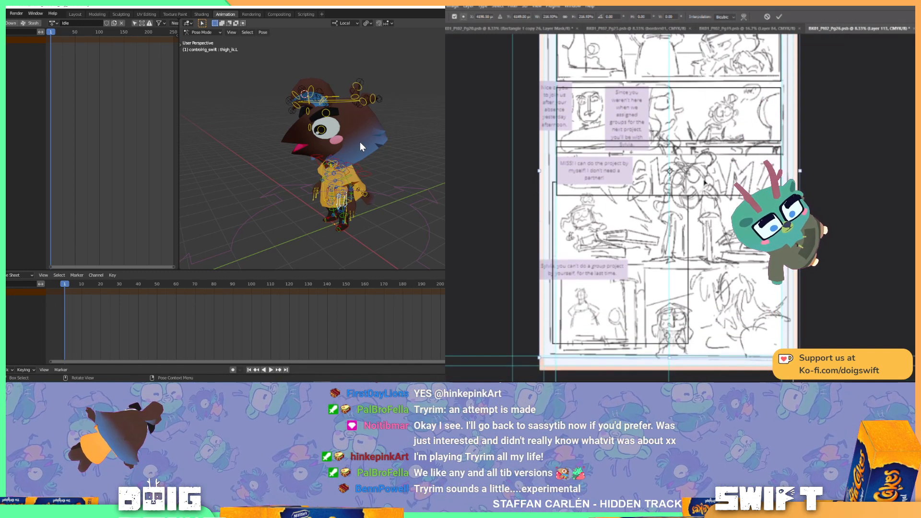
scroll(700, 179, down, 1)
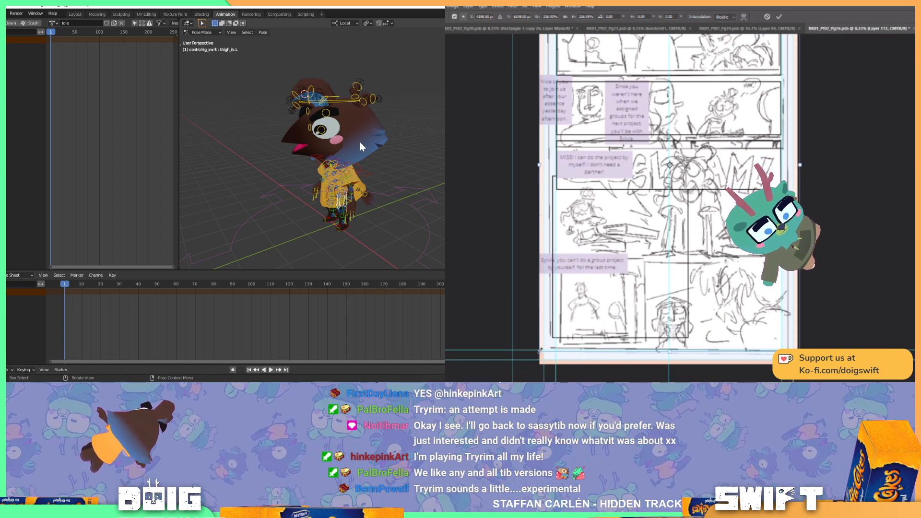
drag(541, 350, 539, 352)
scroll(597, 261, up, 5)
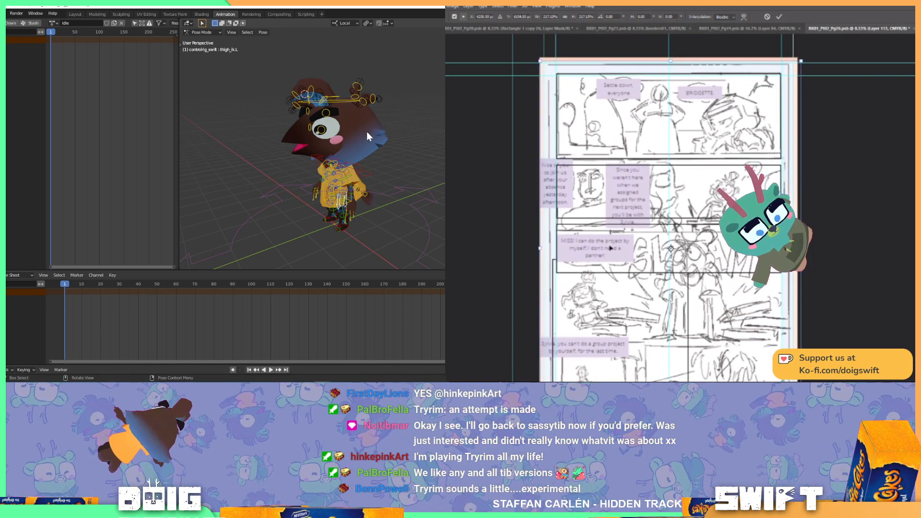
scroll(612, 247, down, 4)
scroll(629, 222, up, 1)
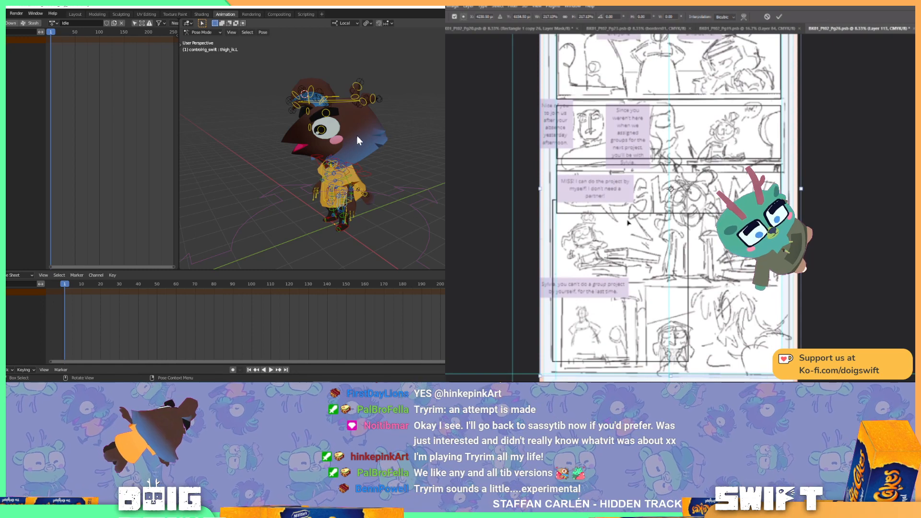
key(Return)
Colorize and lighten the thumbnail layer to a pale blue with Hue/Saturation.
key(ctrl+u)
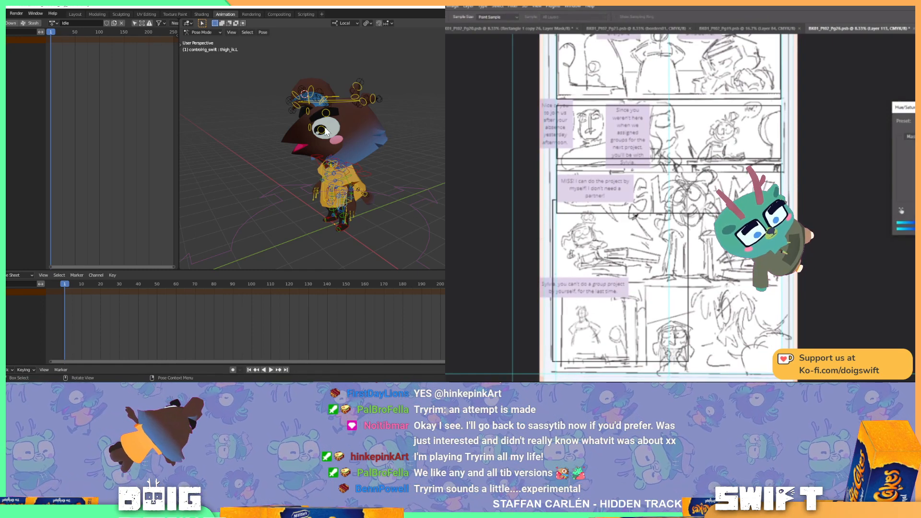
key(alt+o)
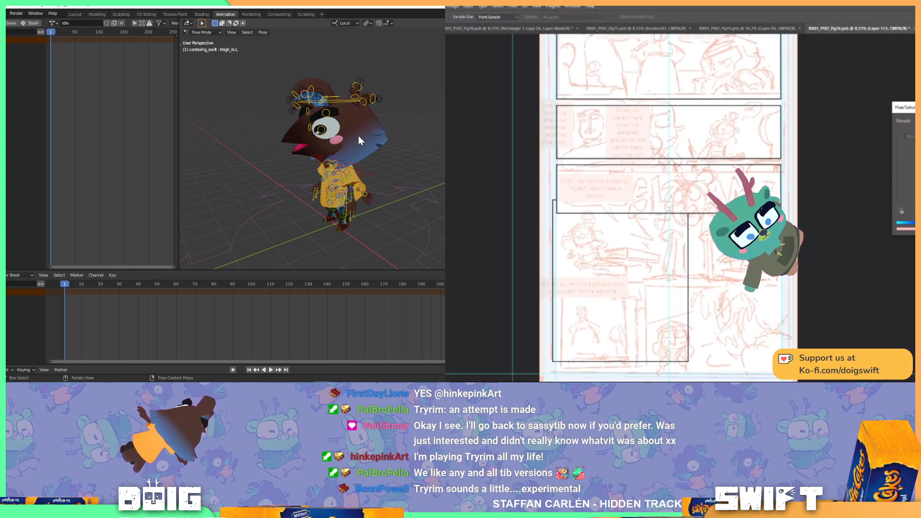
mouse_move(358, 136)
mouse_down()
mouse_move(322, 167)
mouse_move(391, 139)
mouse_move(364, 134)
mouse_move(352, 148)
mouse_move(384, 114)
mouse_move(372, 143)
mouse_move(378, 121)
mouse_move(395, 115)
mouse_move(339, 141)
mouse_up()
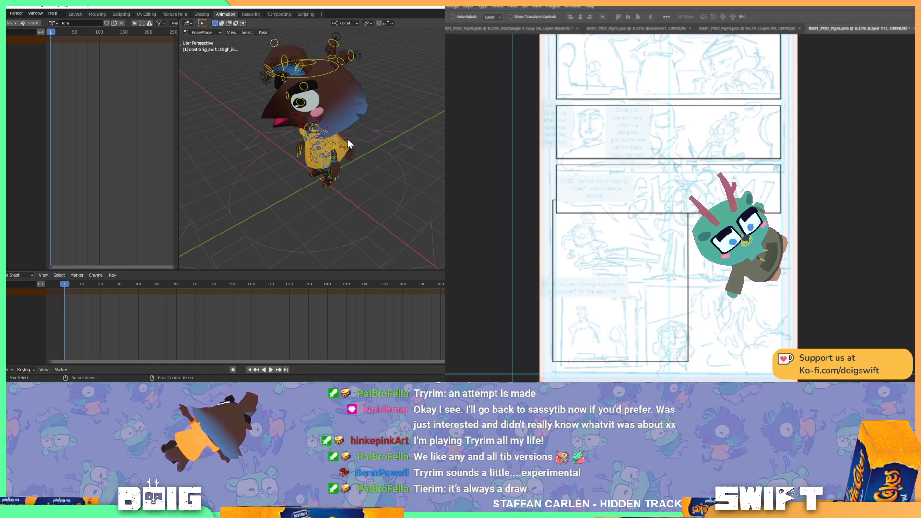
Extend the second-row panel frame downward and narrow a duplicate of it to the width of the row's first face sketch.
drag(348, 148, 375, 114)
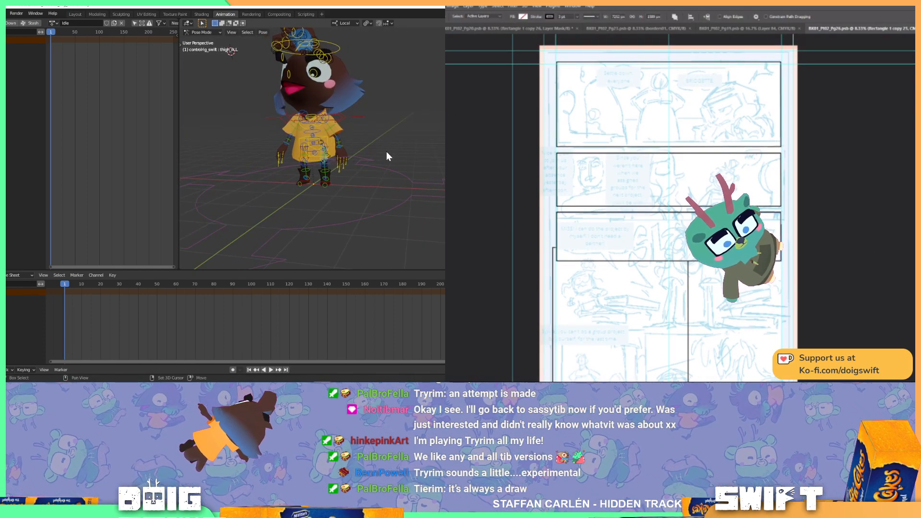
drag(375, 146, 348, 138)
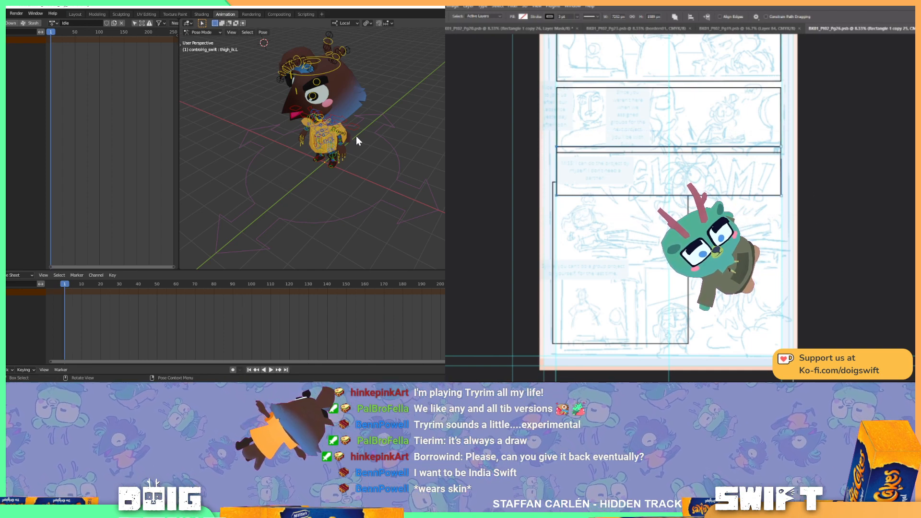
drag(361, 132, 339, 148)
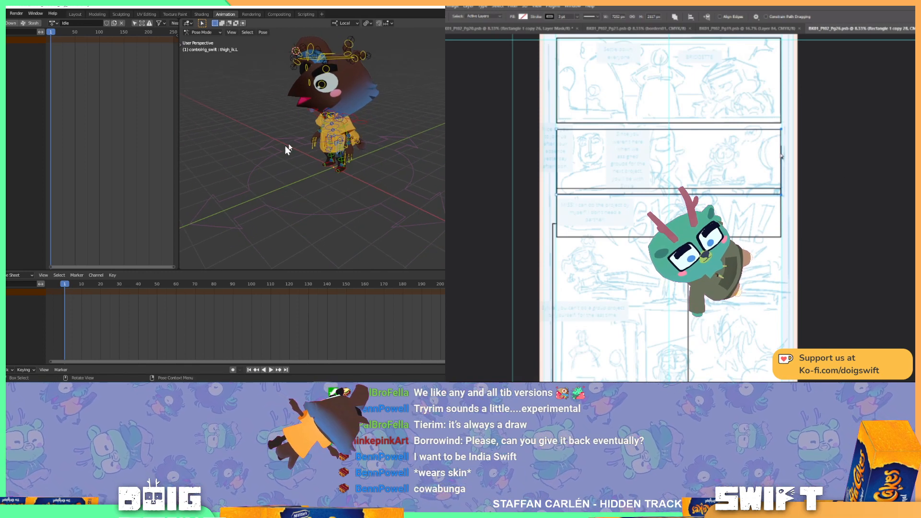
drag(781, 156, 619, 159)
drag(335, 132, 341, 150)
drag(619, 159, 619, 159)
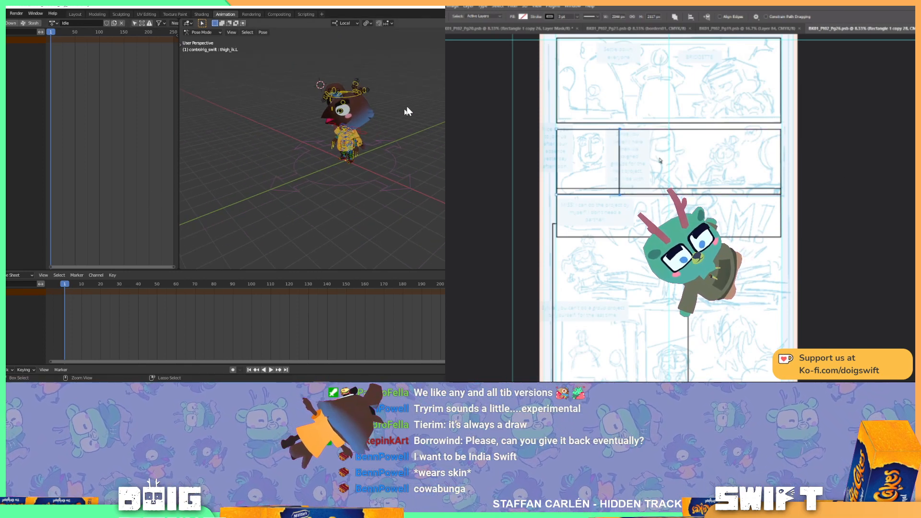
Select all the rig's bones in Blender, and in Photoshop trim the wide second-row frame's left edge to leave a gutter beside the narrow panel.
mouse_move(407, 112)
mouse_down()
mouse_move(299, 69)
mouse_move(254, 165)
mouse_move(283, 205)
mouse_move(438, 125)
mouse_up()
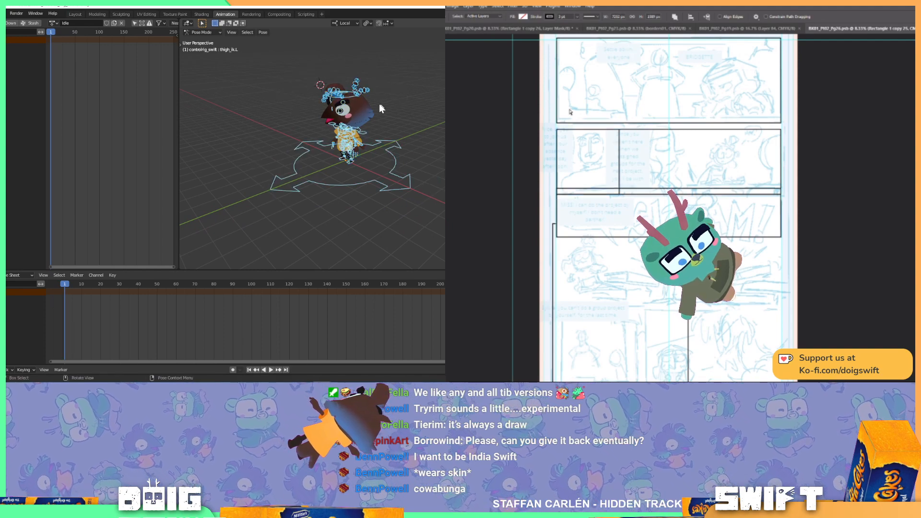
drag(308, 165, 332, 153)
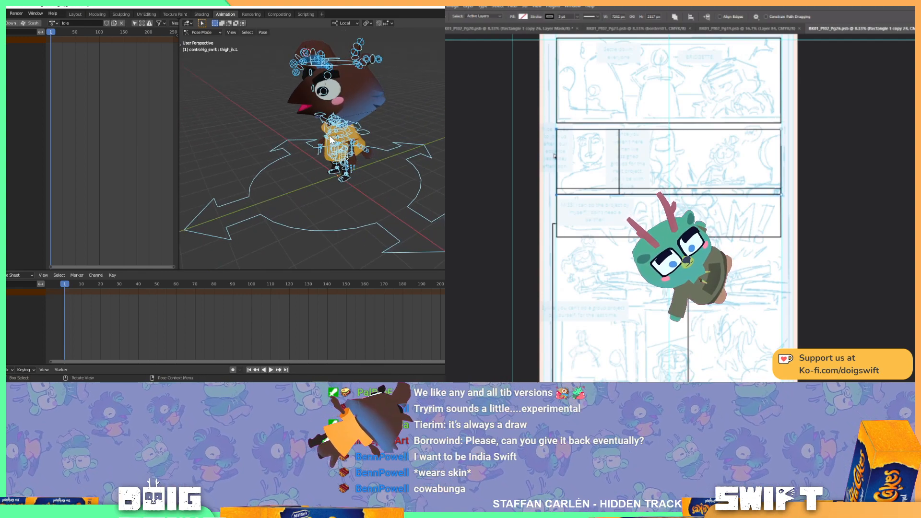
drag(558, 154, 625, 153)
drag(341, 139, 356, 136)
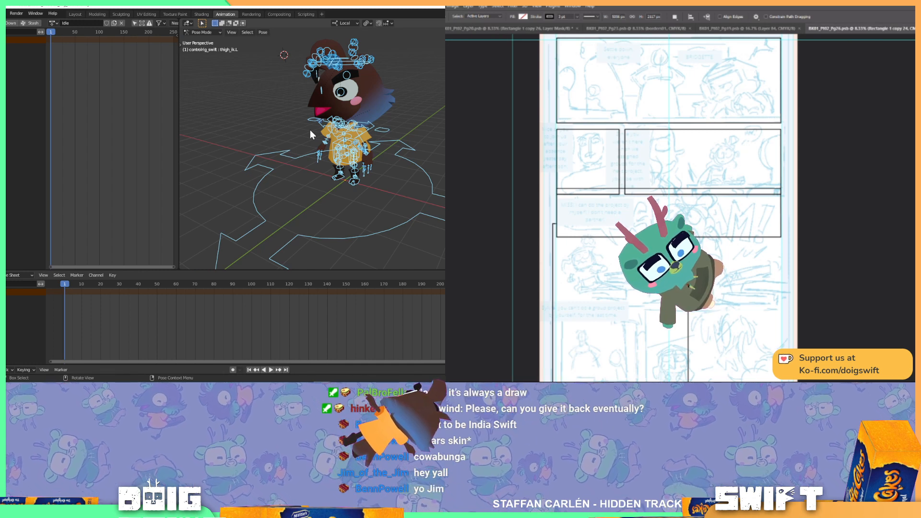
Select the lower-left panel's frame and delete its layer mask.
click(668, 188)
click(669, 81)
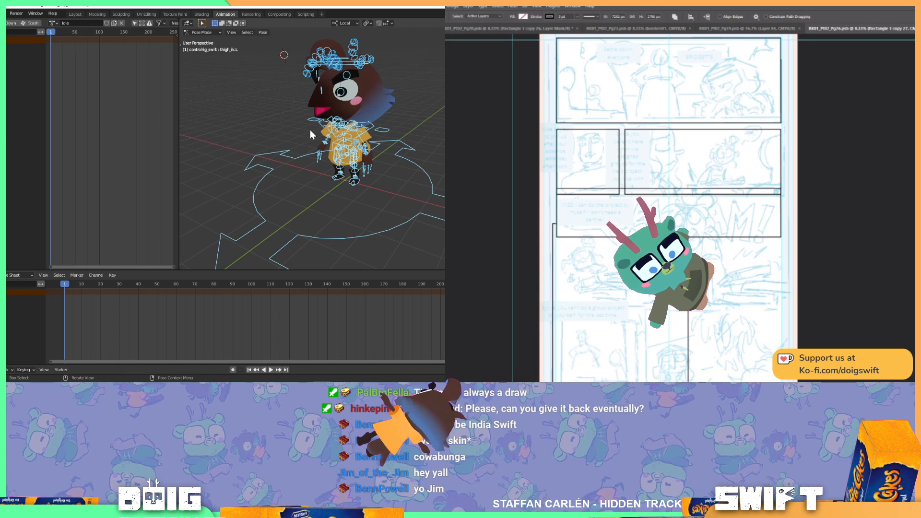
click(620, 305)
key(Delete)
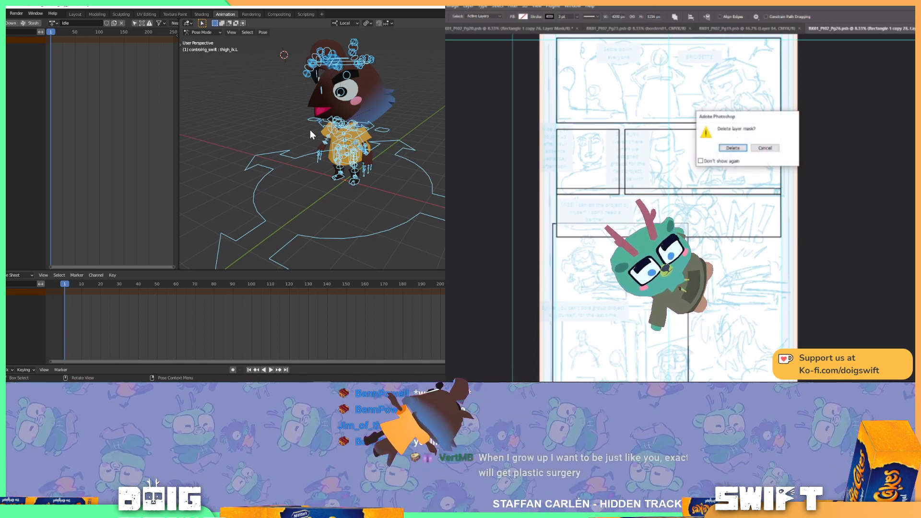
click(729, 150)
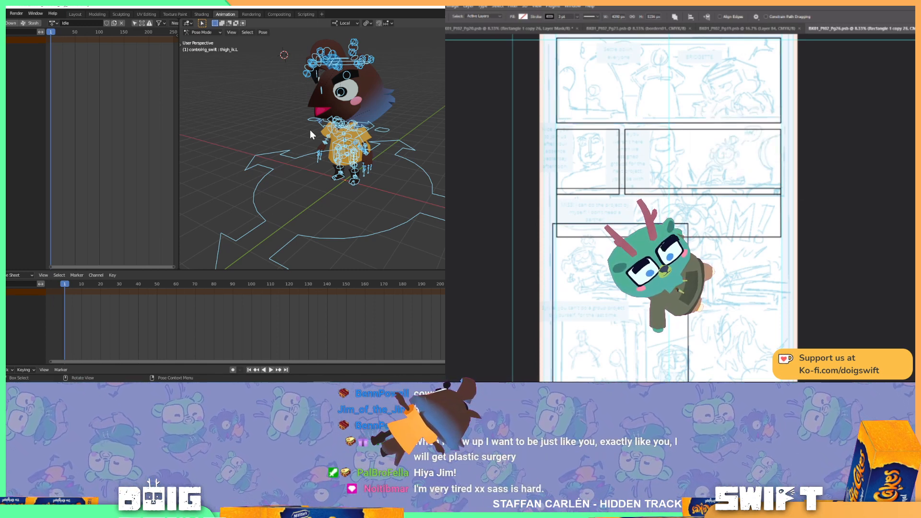
Move the lower-left panel frame down until its base sits on the bottom margin guide.
scroll(691, 196, down, 5)
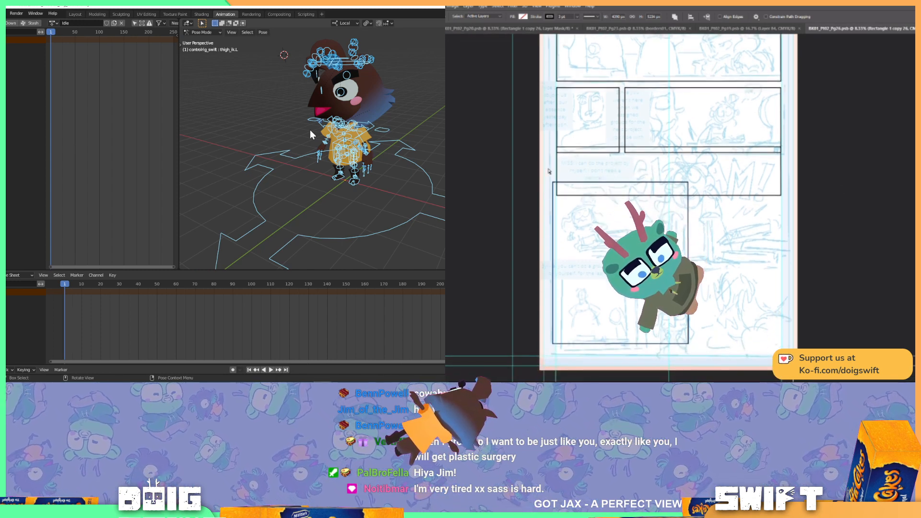
scroll(548, 170, down, 5)
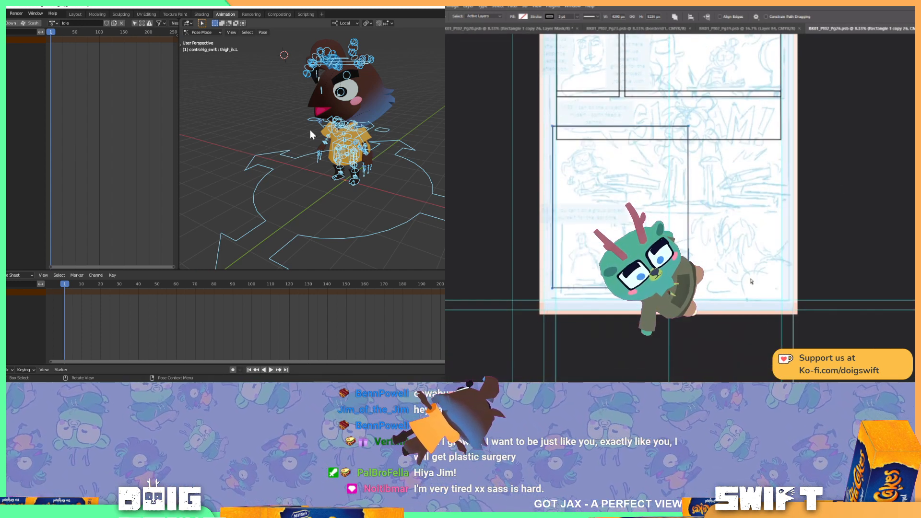
drag(689, 241, 688, 253)
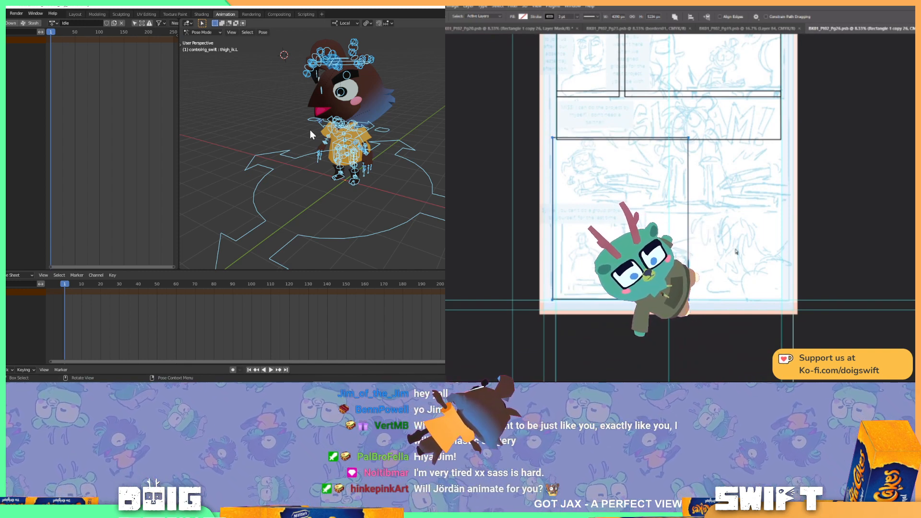
click(735, 249)
Lower the lower-left frame's top edge to the bottom row of sketches and align its left edge with the margin guide.
drag(657, 122, 724, 307)
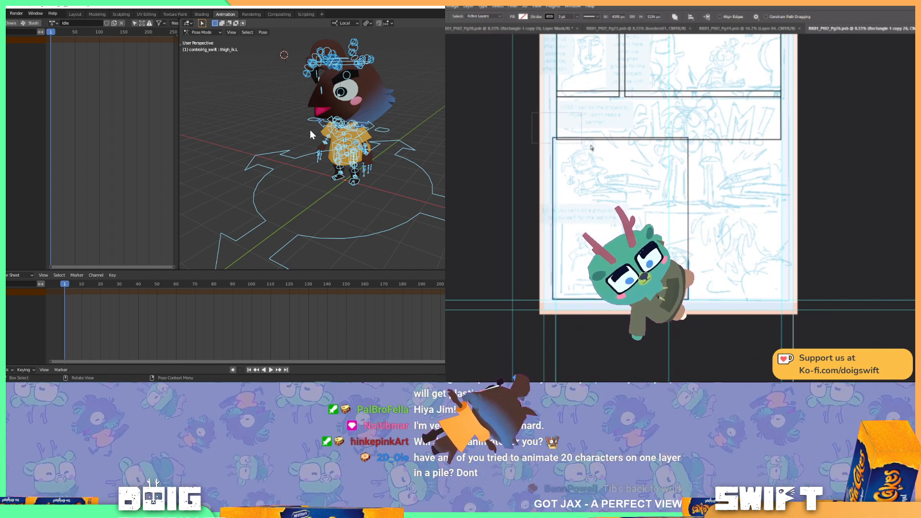
drag(669, 140, 670, 208)
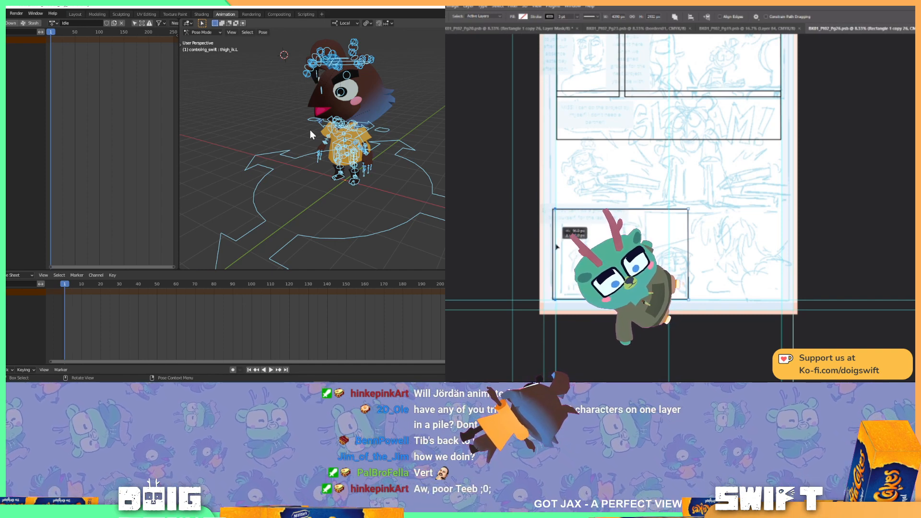
drag(557, 244, 557, 245)
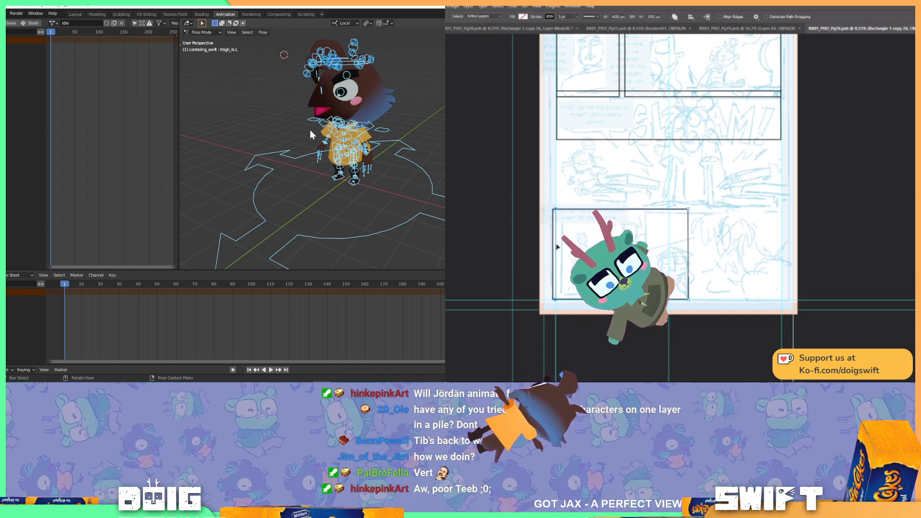
Narrow the bottom-left frame from its right edge to fit the first bottom-row sketch, and deselect the rig's bones in Blender.
drag(388, 136, 407, 134)
scroll(387, 139, up, 3)
drag(688, 268, 663, 269)
drag(387, 139, 351, 129)
drag(663, 269, 650, 268)
drag(353, 133, 370, 125)
drag(651, 269, 648, 268)
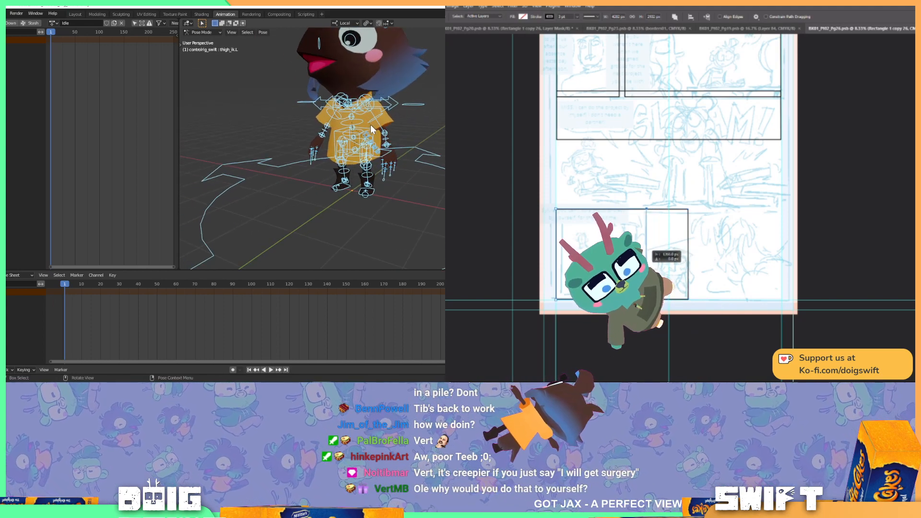
drag(370, 125, 349, 121)
drag(648, 269, 646, 269)
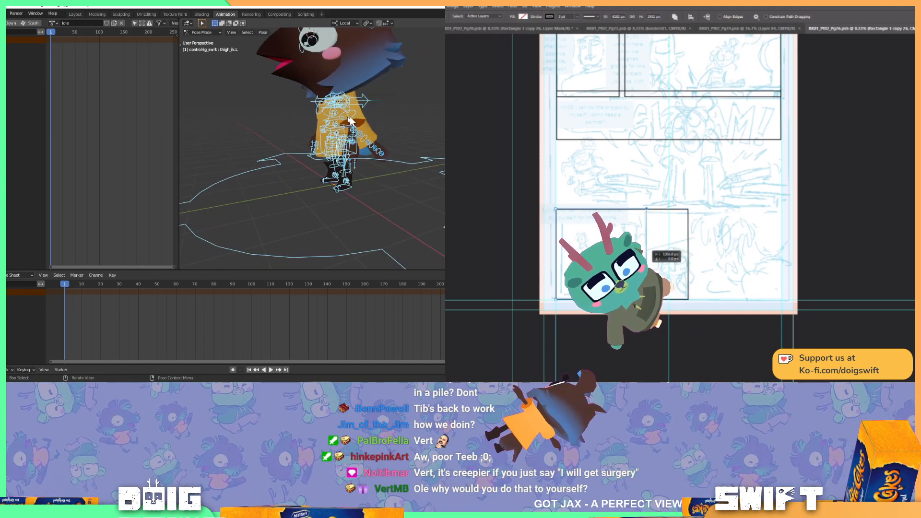
click(390, 122)
Extend the third panel frame down to the base of the action sketch and lower its top edge to leave a gutter below the second row.
scroll(676, 259, up, 1)
mouse_move(369, 128)
mouse_down()
mouse_move(283, 147)
mouse_move(364, 141)
mouse_up()
scroll(677, 259, up, 2)
scroll(677, 260, up, 1)
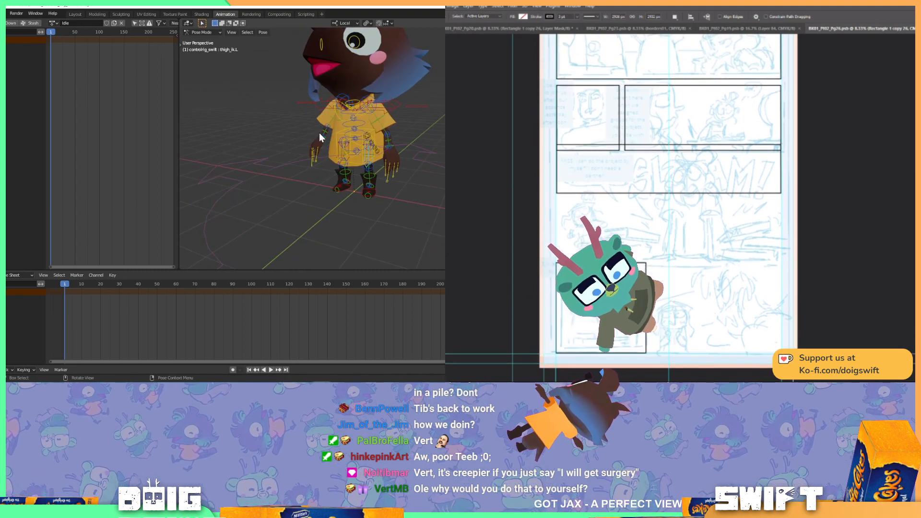
click(669, 169)
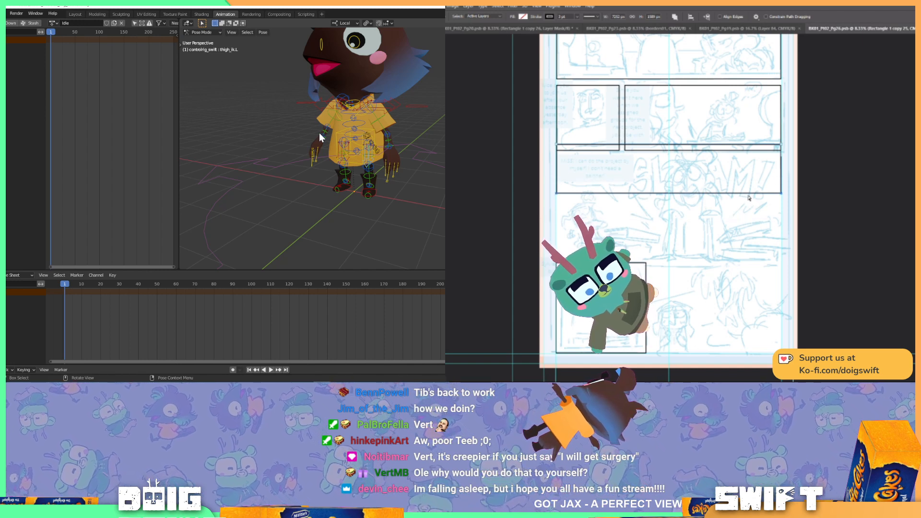
drag(749, 196, 744, 266)
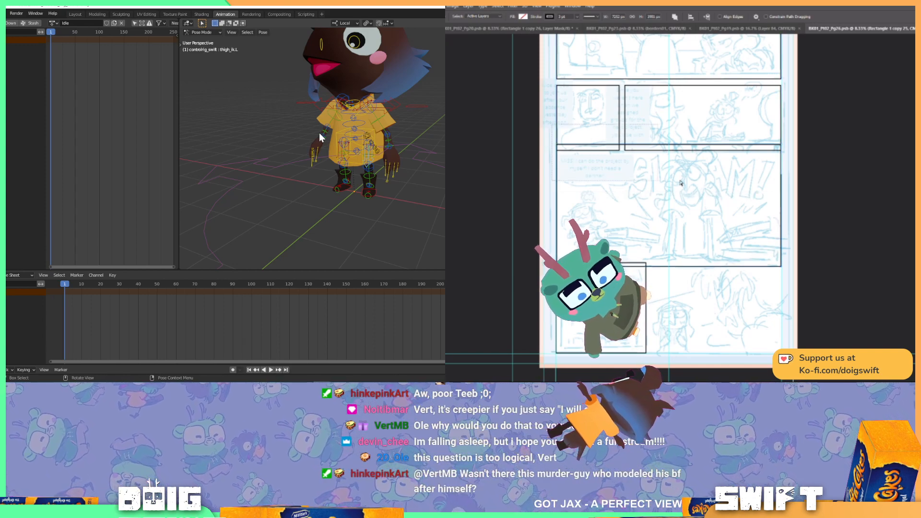
drag(755, 147, 756, 163)
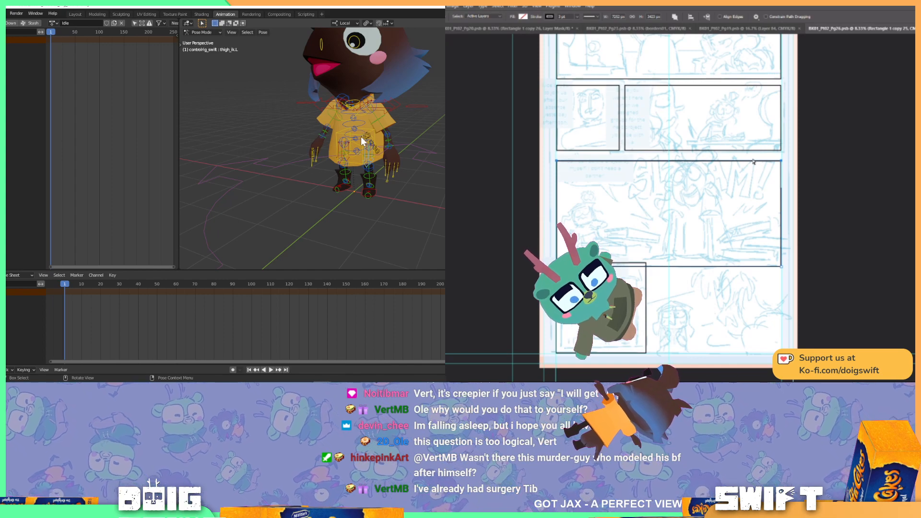
In Blender, hide the viewport overlays to inspect the character from the side, and turn them back on.
drag(361, 137, 394, 123)
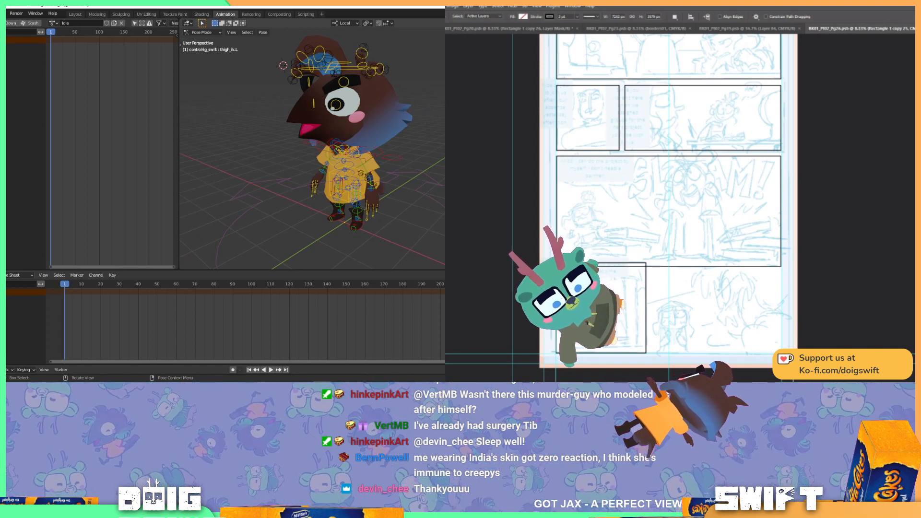
key(alt+shift+z)
mouse_move(360, 140)
mouse_down()
mouse_move(433, 143)
mouse_move(348, 149)
mouse_move(365, 141)
mouse_up()
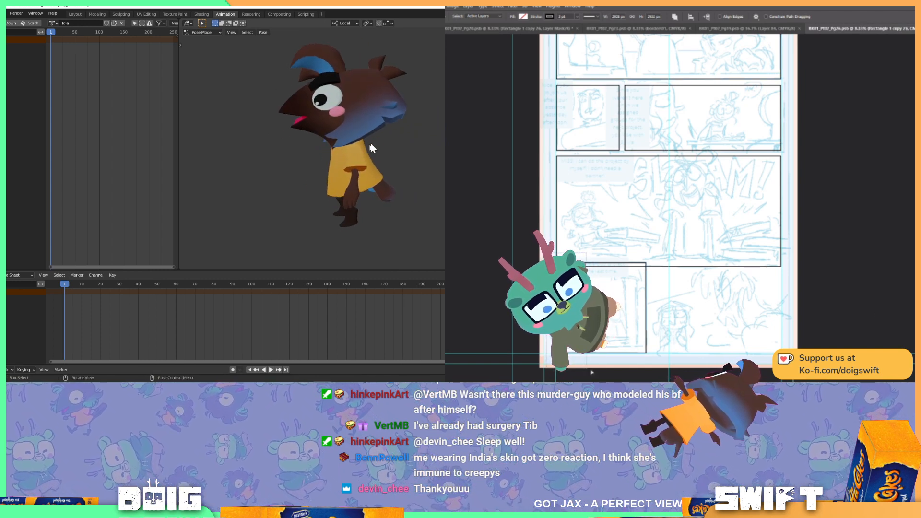
key(alt+shift+z)
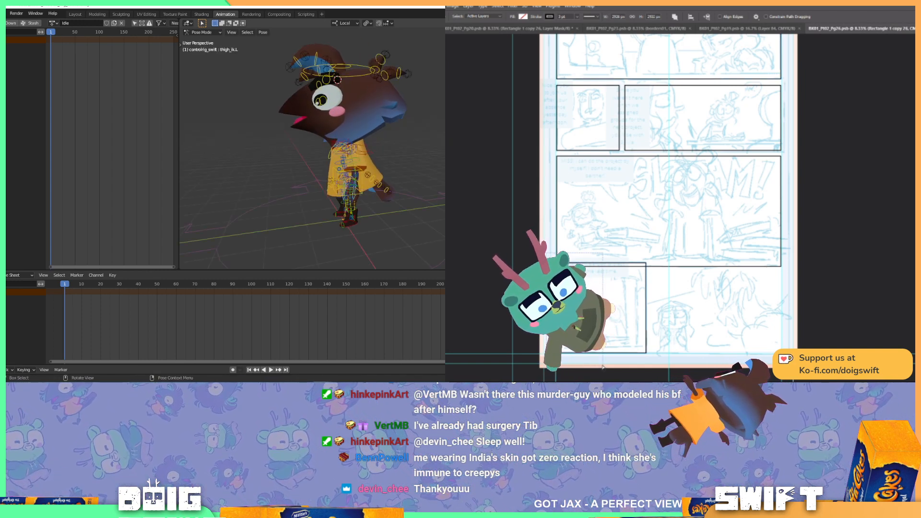
In Blender, move the left pupil control eye.L back within the eye and fine-tune its position from the front.
key(alt+shift+z)
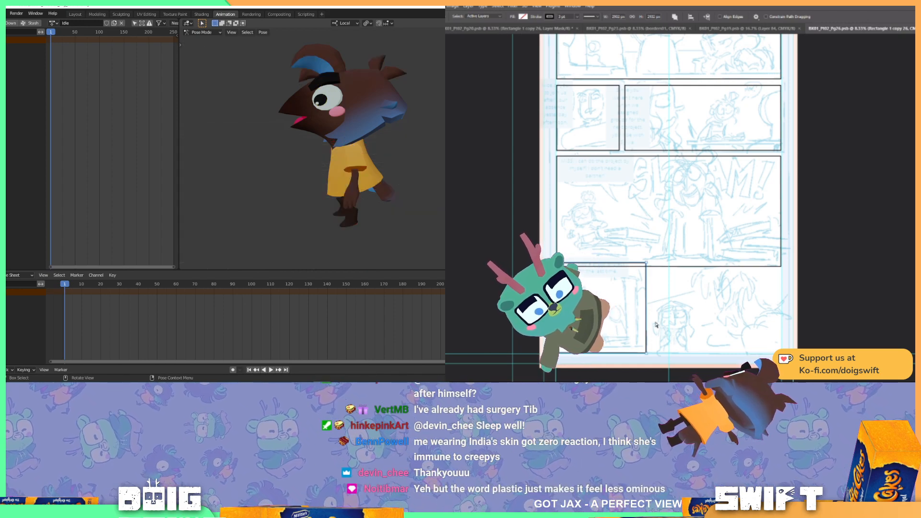
key(alt+shift+z)
drag(353, 109, 425, 112)
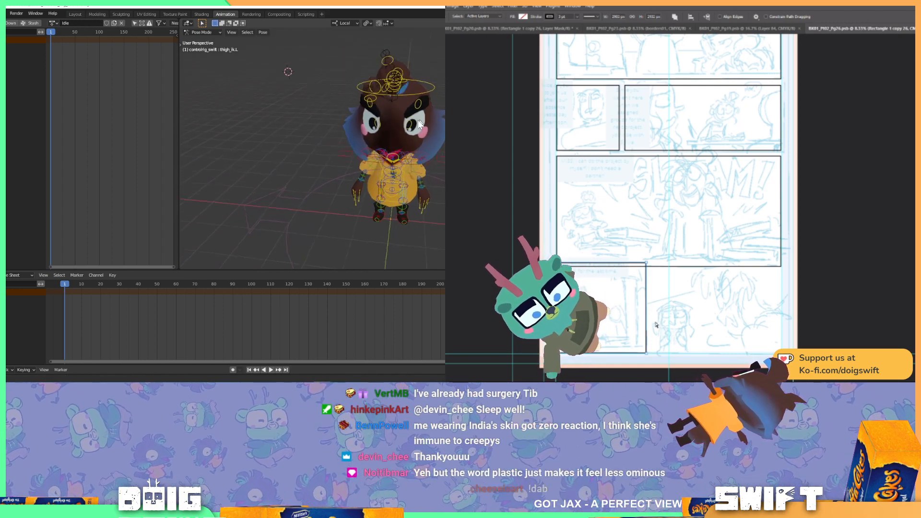
scroll(411, 120, up, 3)
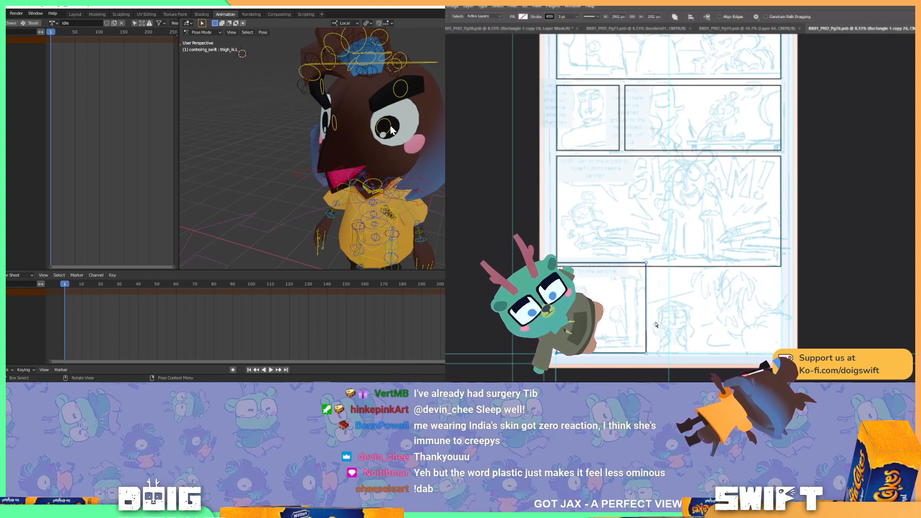
click(392, 129)
drag(396, 122, 381, 116)
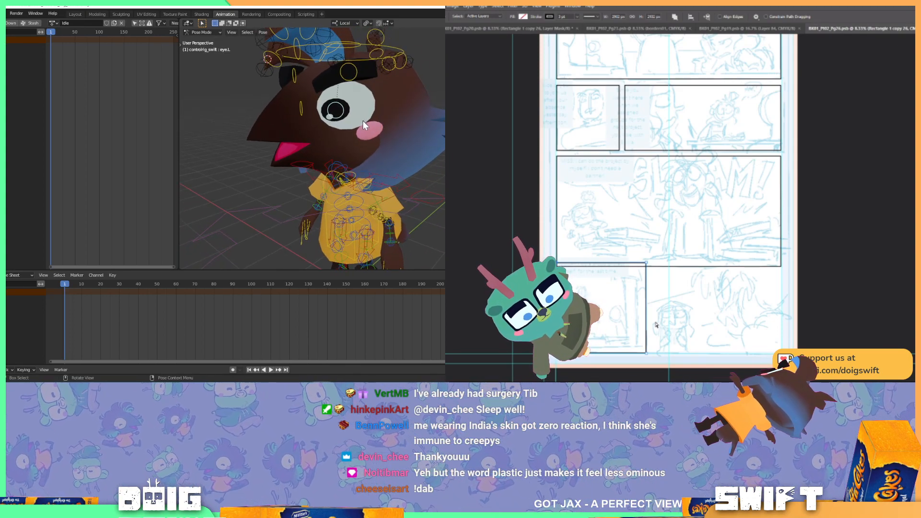
key(g)
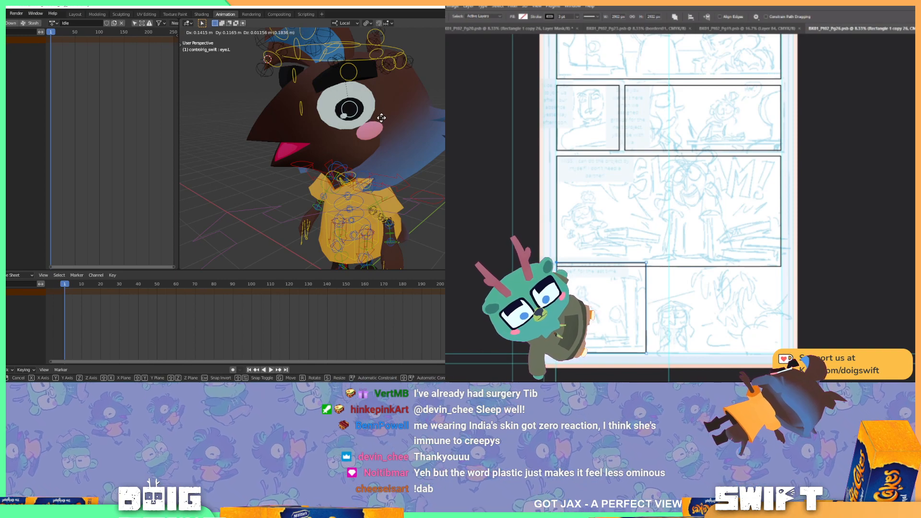
click(374, 118)
drag(374, 118, 403, 113)
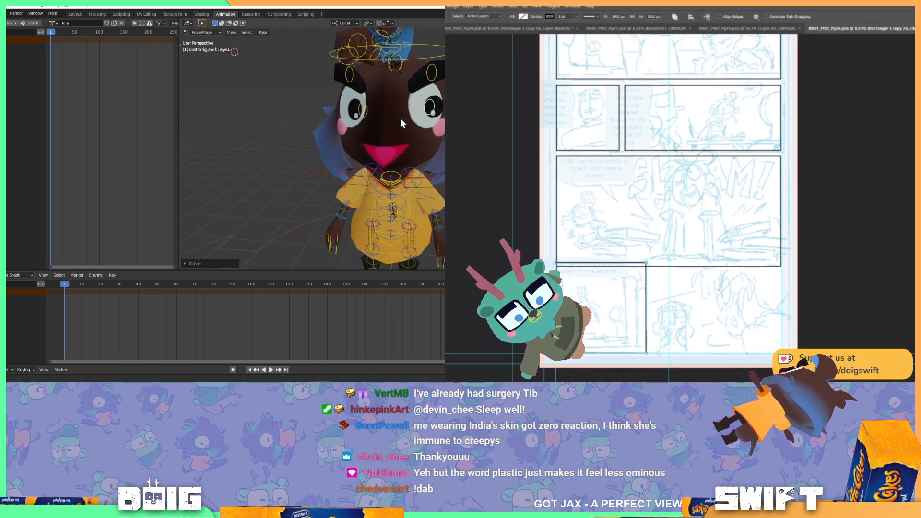
key(g)
click(431, 108)
Reposition the right pupil control eye.R to match the left eye's gaze, checking the face from several angles.
drag(431, 110, 384, 119)
click(391, 114)
key(g)
click(374, 110)
key(g)
click(416, 105)
key(g)
click(371, 110)
key(g)
click(392, 121)
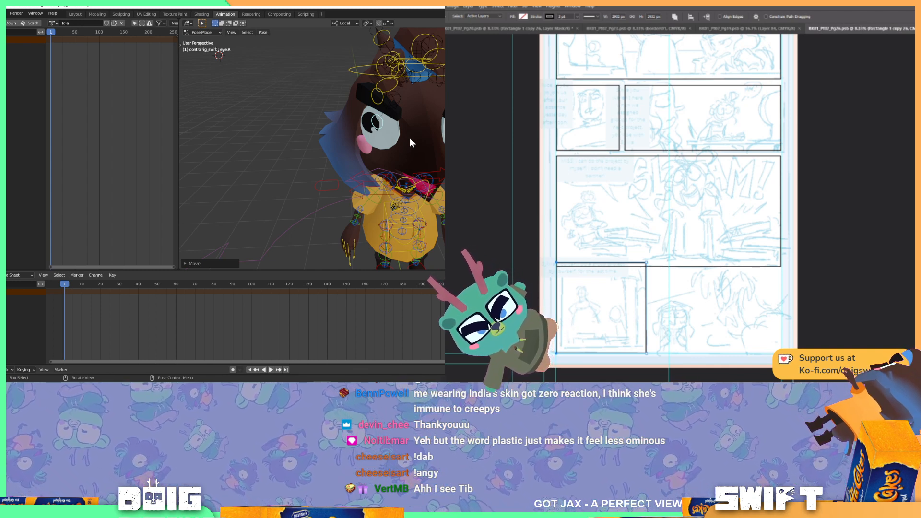
drag(413, 143, 392, 136)
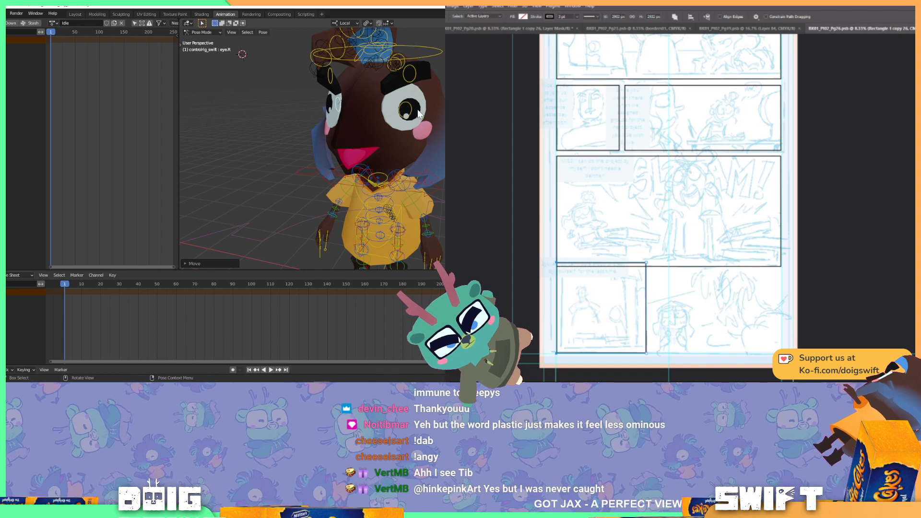
drag(405, 139, 374, 132)
scroll(374, 132, up, 1)
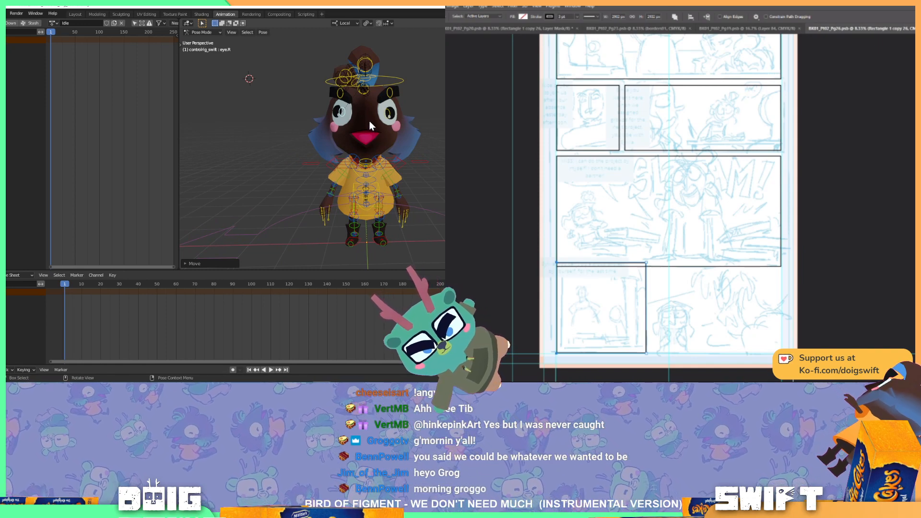
Fine-tune the pupil placement in small moves so both eyes look in the same direction.
drag(370, 121, 410, 118)
key(g)
click(355, 131)
key(g)
click(359, 133)
key(g)
click(441, 121)
key(g)
click(424, 127)
key(g)
click(360, 131)
Adjust the left pupil's position and raise the right pupil to level with it.
click(384, 122)
key(g)
click(309, 114)
key(g)
click(307, 119)
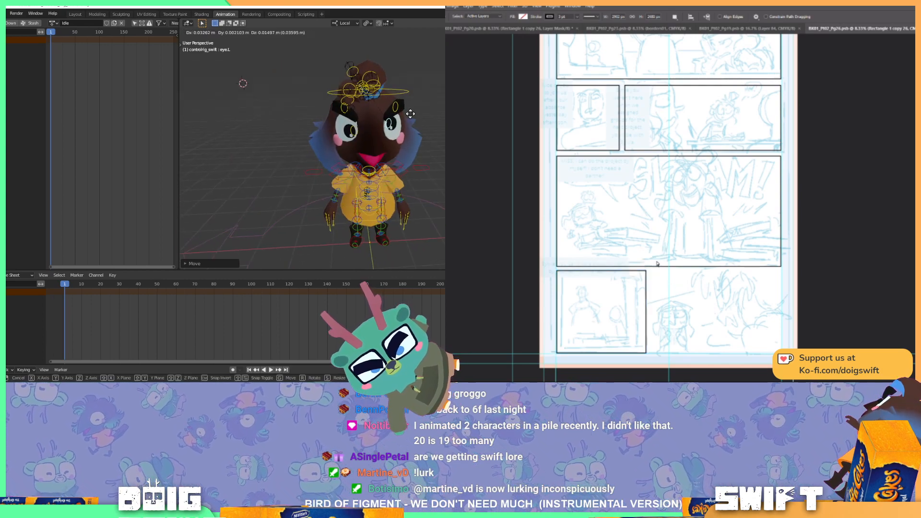
click(353, 132)
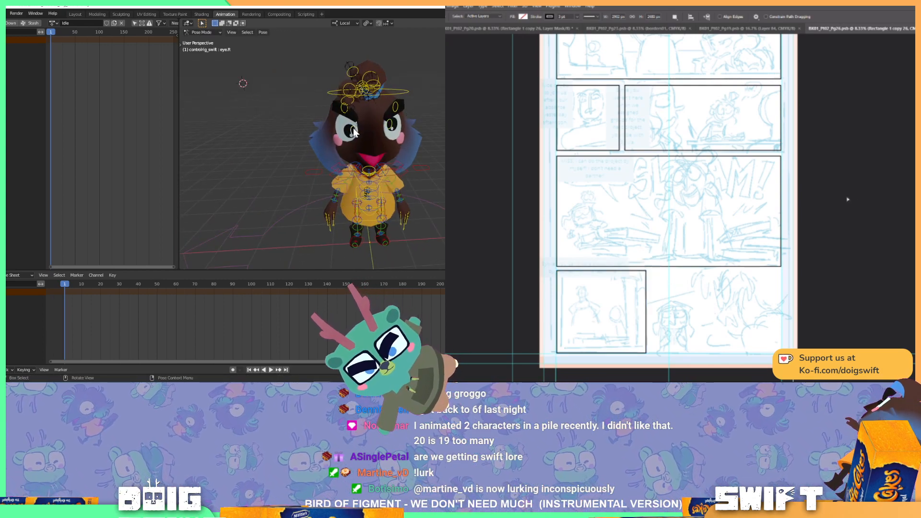
key(g)
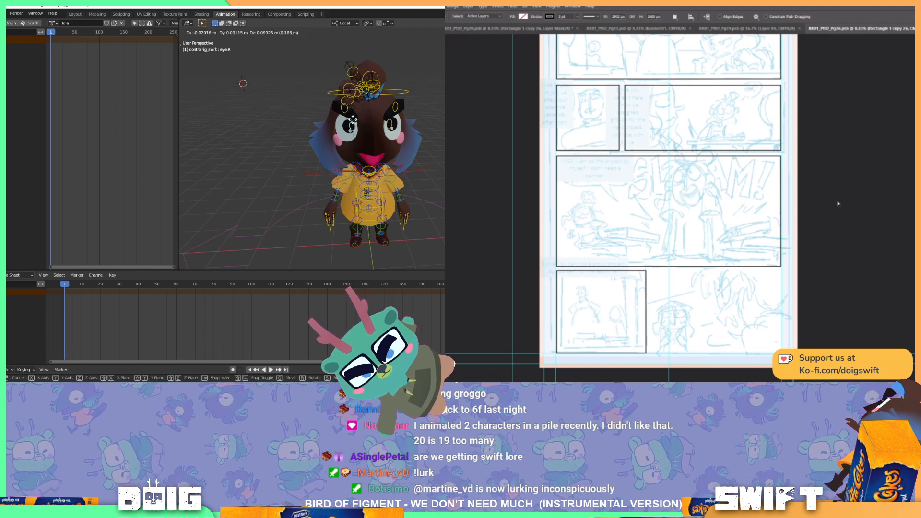
click(353, 121)
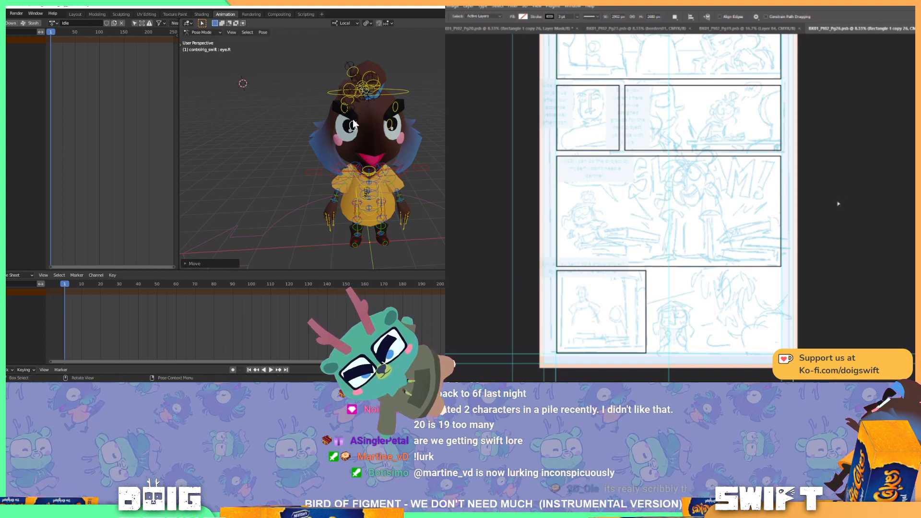
Lower the left brow control down over the top of the left eye.
click(398, 102)
key(g)
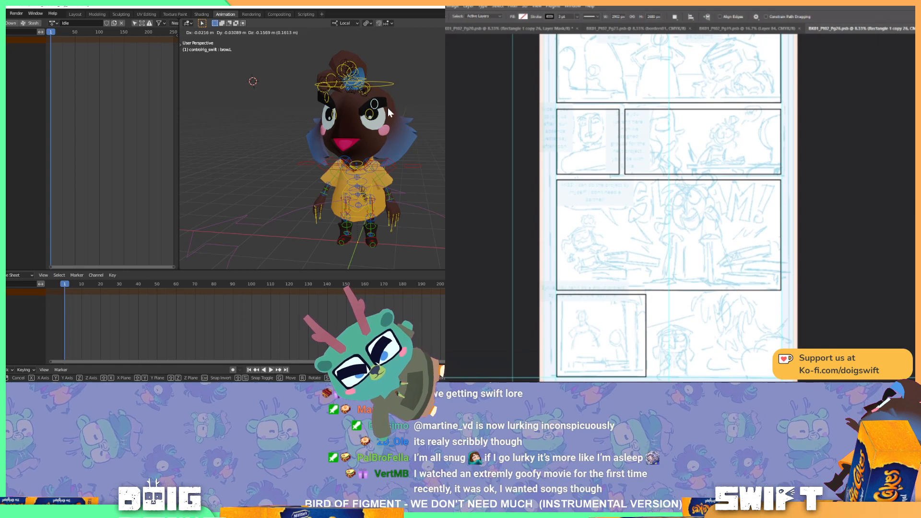
click(338, 113)
Move the right brow control down over its eye to match the left brow, and fine-tune the left one.
click(327, 100)
drag(328, 101, 389, 113)
click(352, 106)
key(g)
click(397, 114)
key(g)
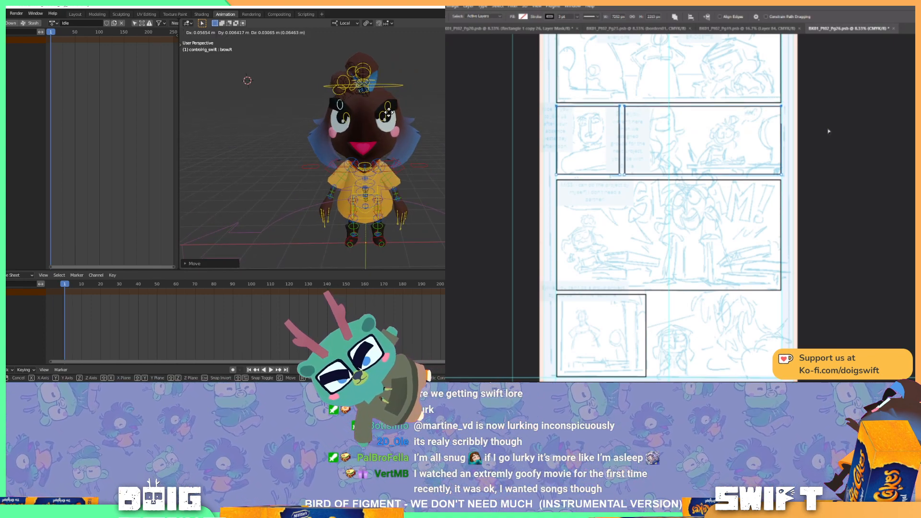
click(390, 113)
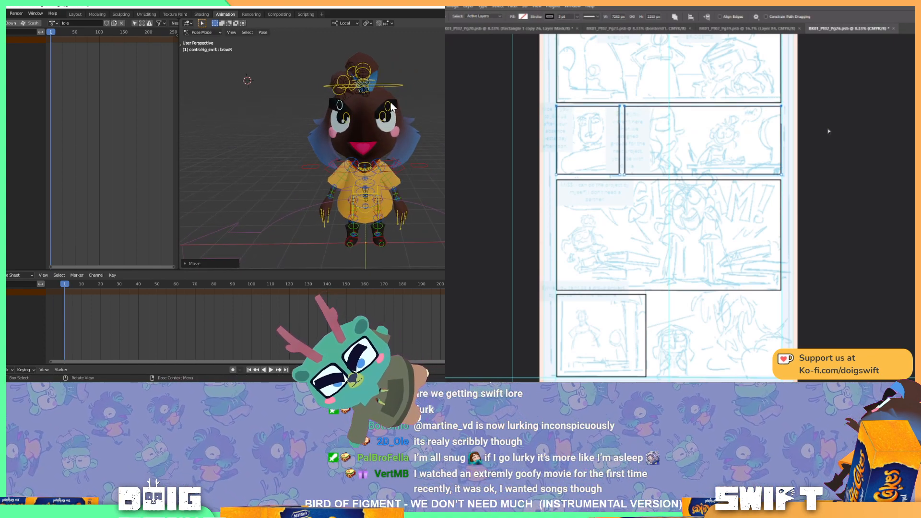
click(390, 102)
key(g)
click(390, 102)
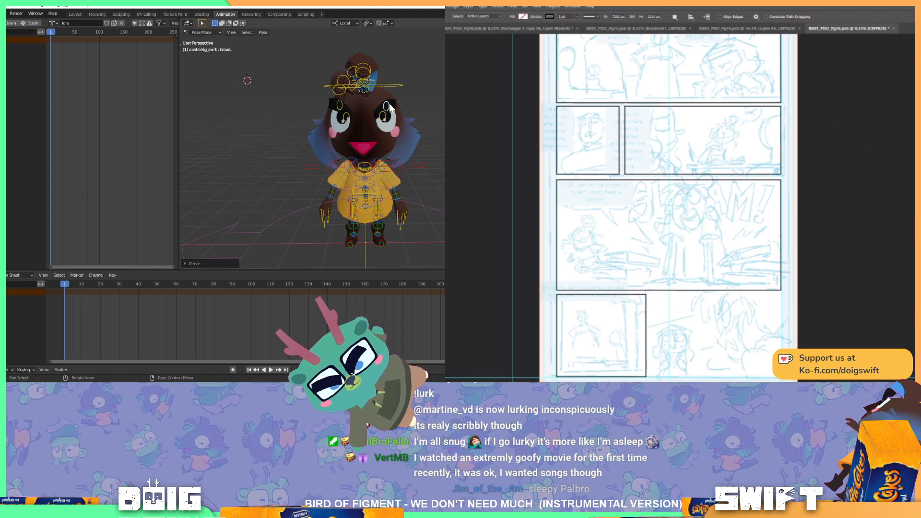
In Photoshop, nudge the two second-row panel frames slightly down with the Move tool.
key(v)
key(shift+Down)
key(shift+Down)
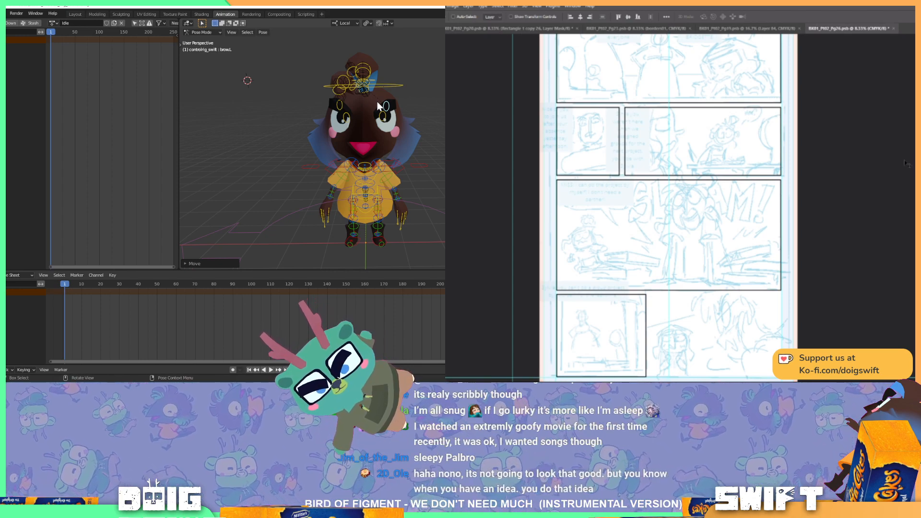
In Blender, hide the viewport overlays to examine the expression from the side and front, and turn them back on.
drag(419, 74, 356, 134)
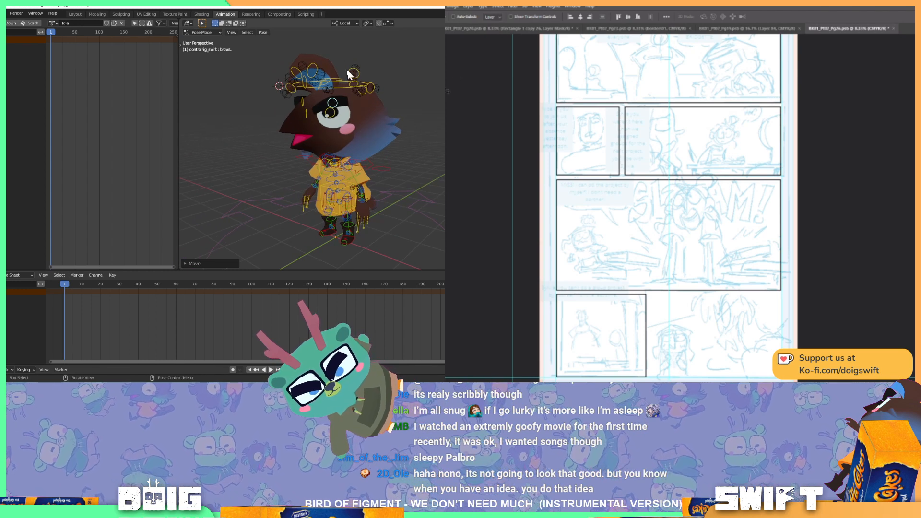
key(a)
key(shift+alt+z)
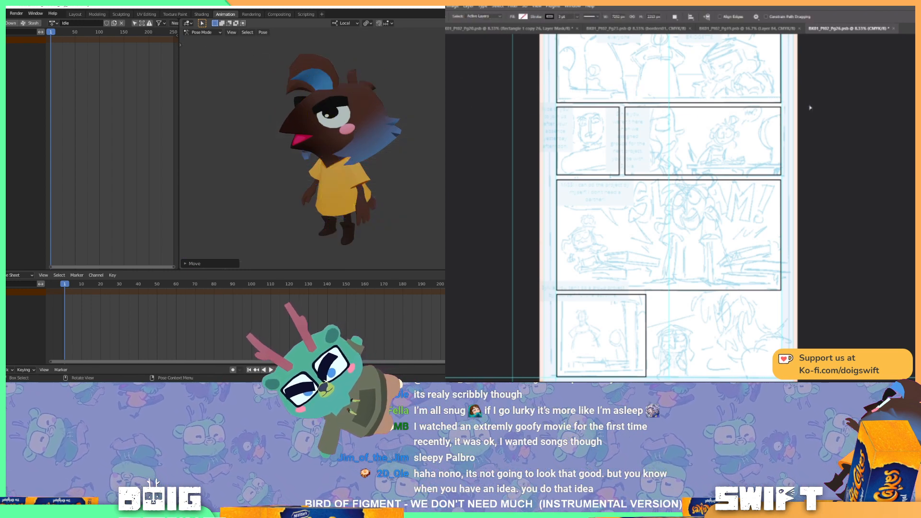
drag(331, 124, 357, 124)
key(shift+alt+z)
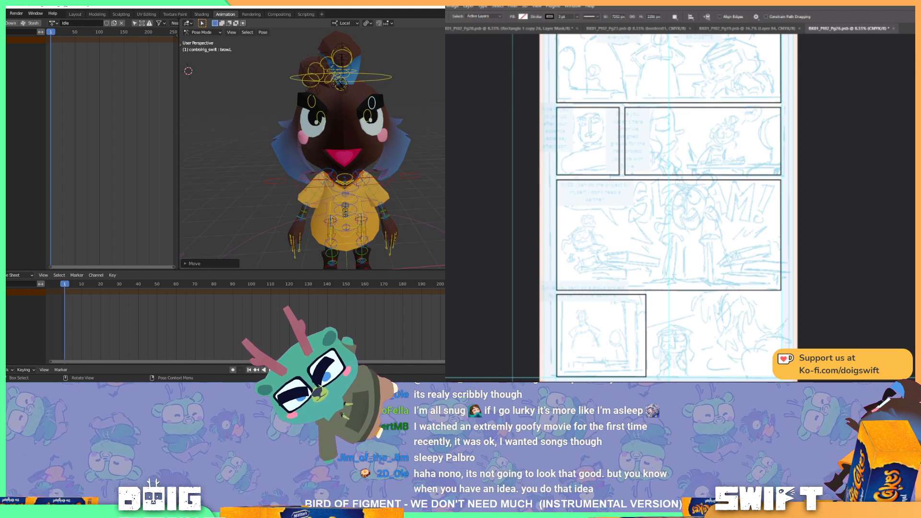
Shift both brow controls together with Blender's overlays hidden, and select the third panel frame in Photoshop.
click(317, 106)
click(587, 223)
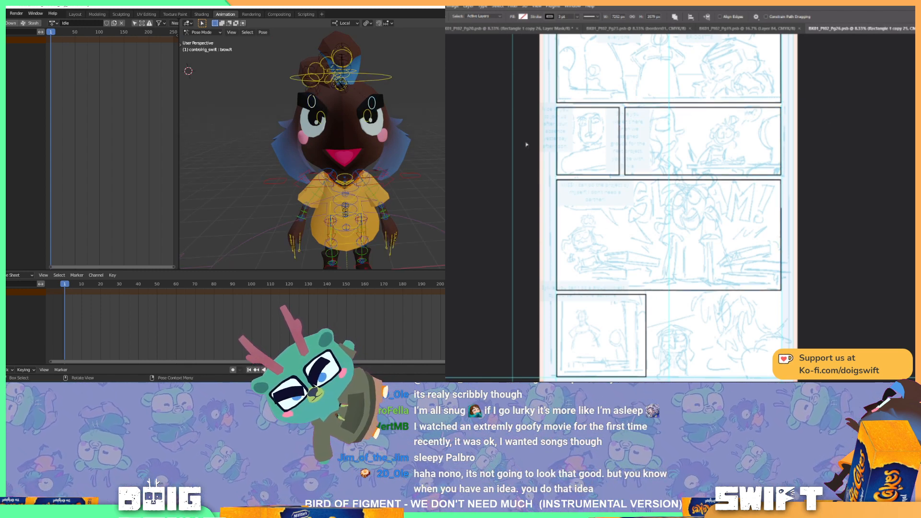
drag(419, 91, 395, 99)
key(v)
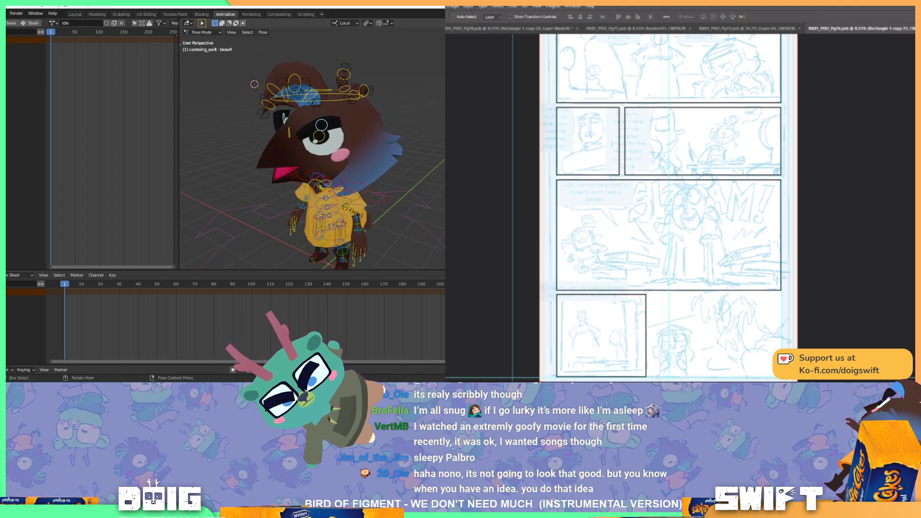
key(shift+alt+z)
drag(348, 119, 381, 119)
scroll(563, 129, up, 2)
scroll(564, 129, up, 2)
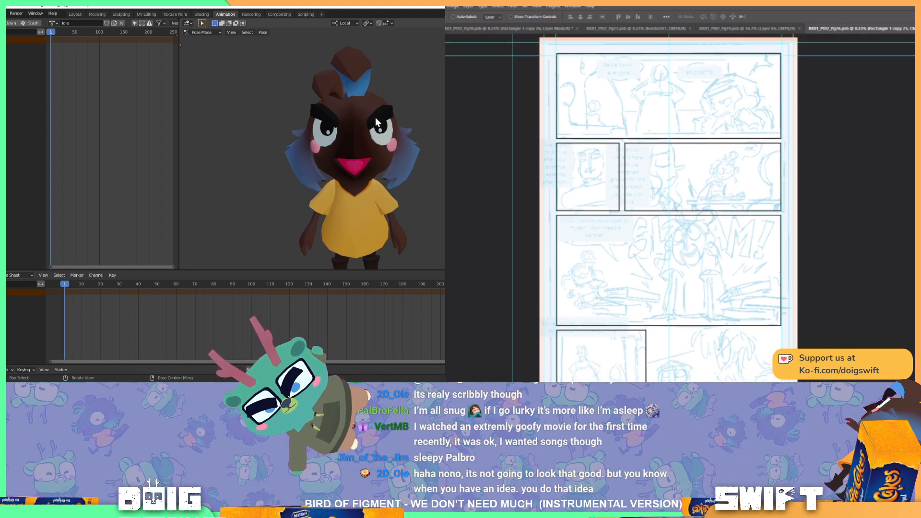
key(g)
click(374, 116)
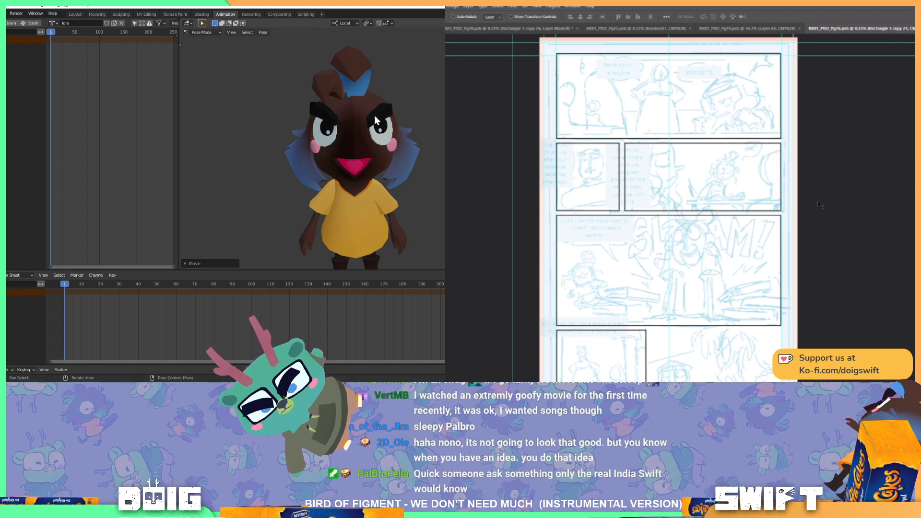
Refine both brows' position over the eyes with several small moves from the front.
mouse_move(374, 116)
mouse_down()
mouse_move(313, 114)
mouse_move(344, 106)
mouse_move(381, 114)
mouse_up()
key(g)
click(378, 114)
key(g)
click(315, 111)
key(g)
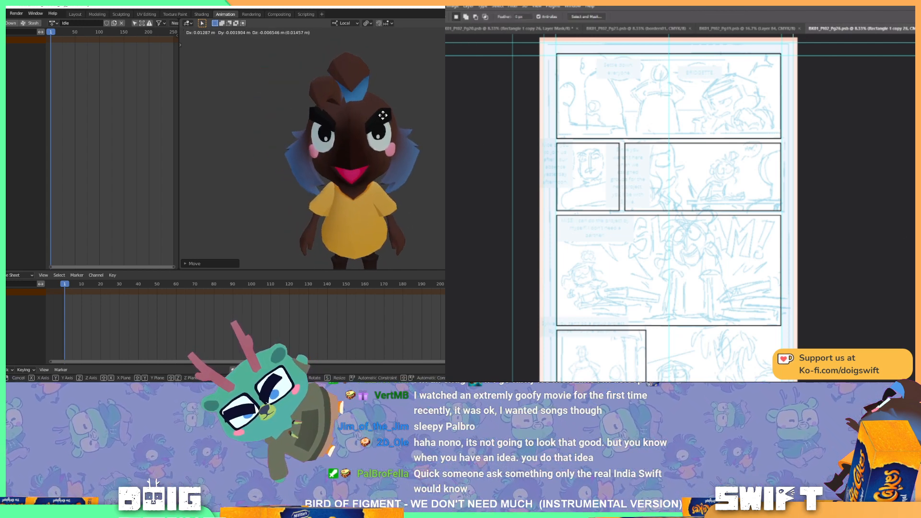
click(384, 120)
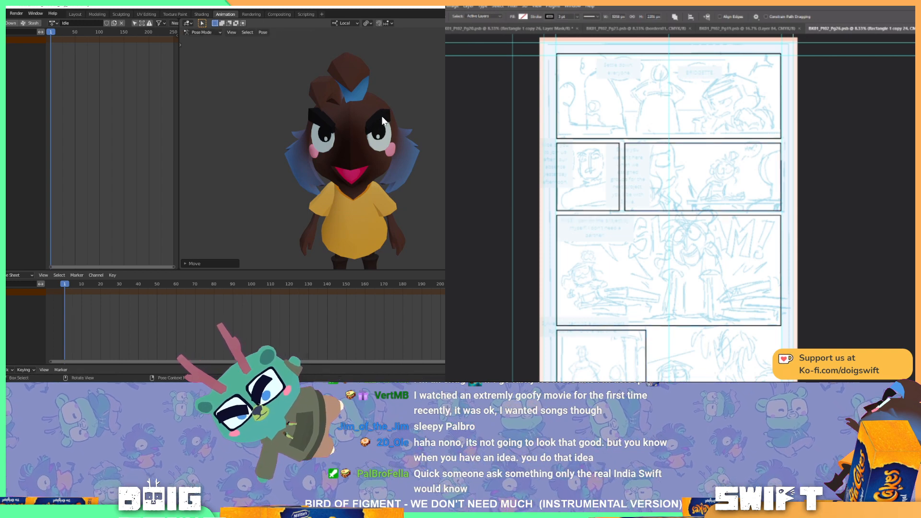
key(g)
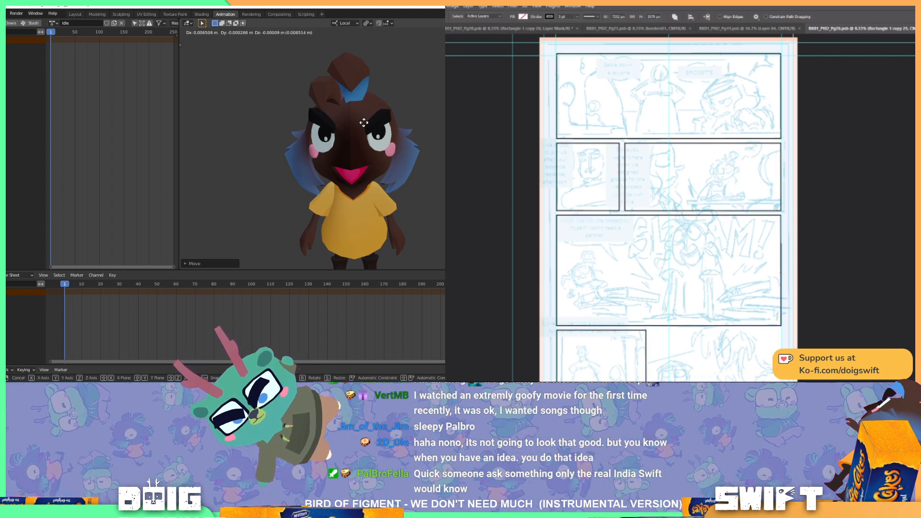
click(365, 121)
key(g)
click(371, 119)
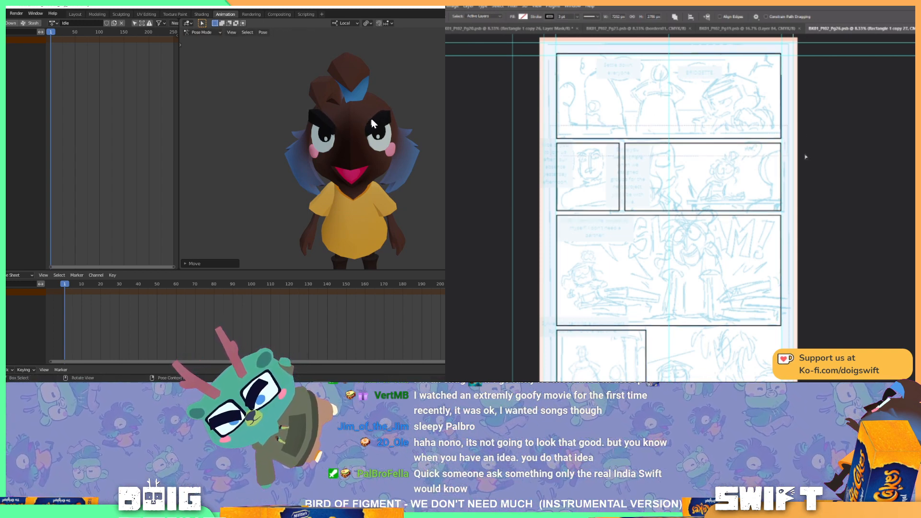
Scale both brows up to about 1.1 times and check them from the front.
mouse_move(377, 119)
mouse_down()
mouse_move(321, 125)
mouse_move(386, 124)
mouse_up()
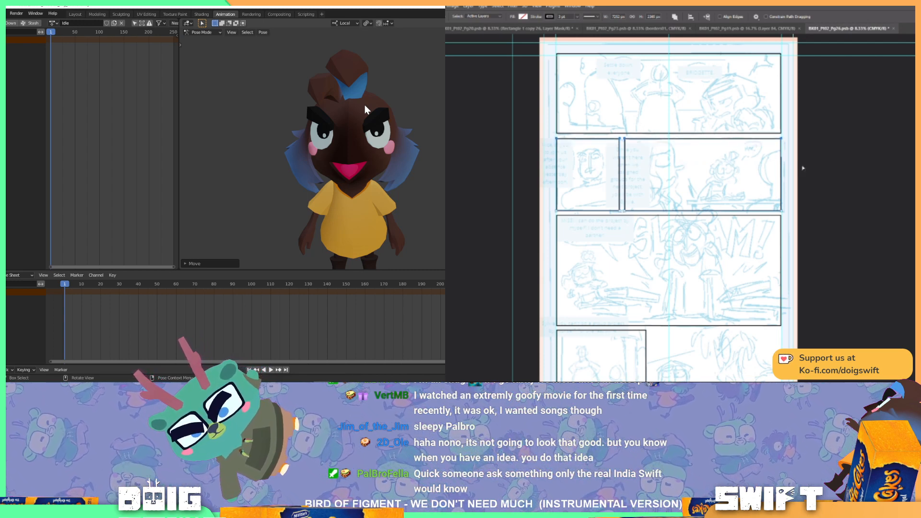
drag(379, 140, 319, 113)
key(s)
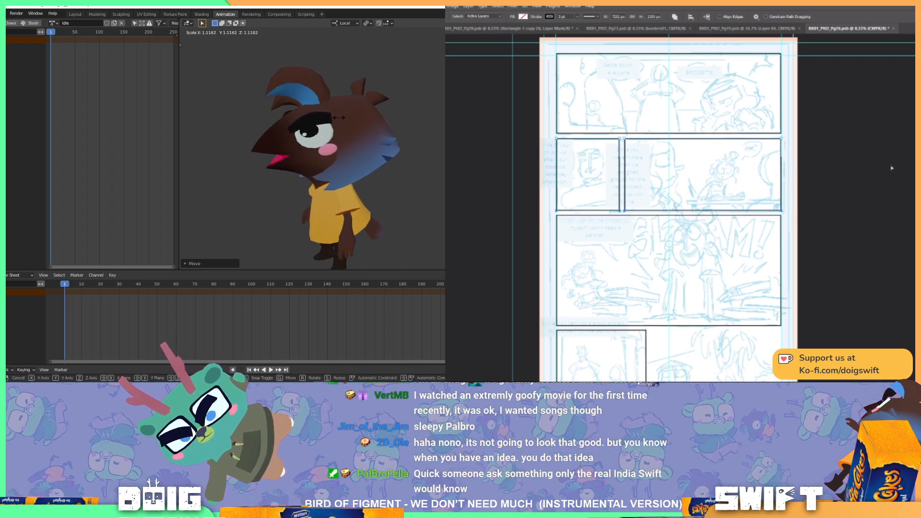
click(332, 124)
drag(332, 127, 378, 118)
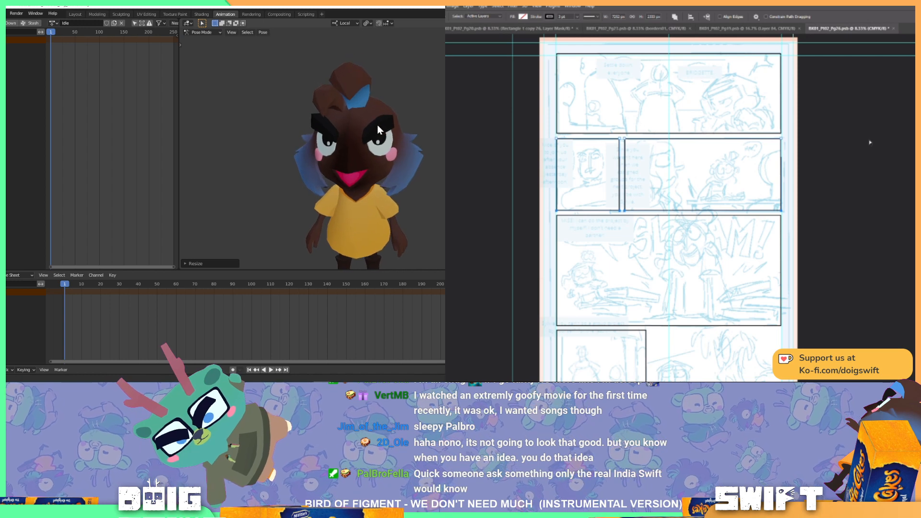
Raise both enlarged brows slightly and check the face from the side.
key(g)
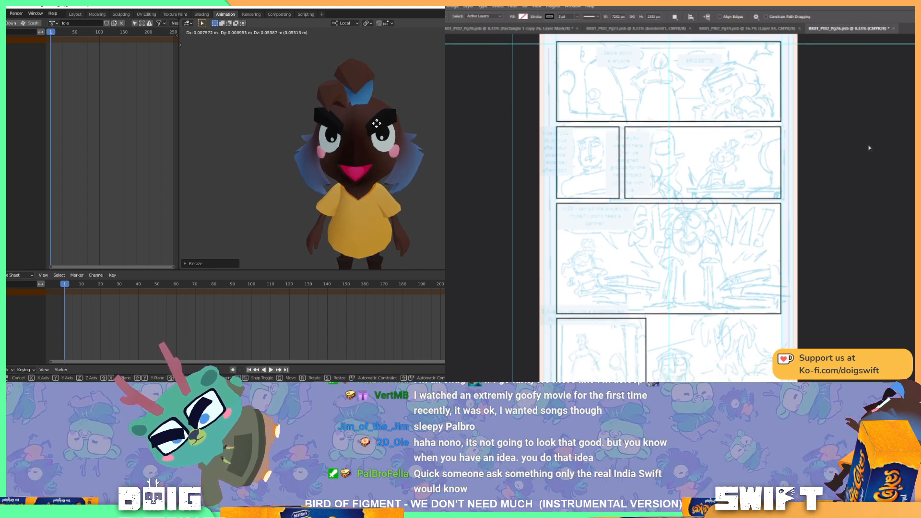
click(376, 129)
drag(376, 130, 321, 123)
scroll(870, 147, down, 3)
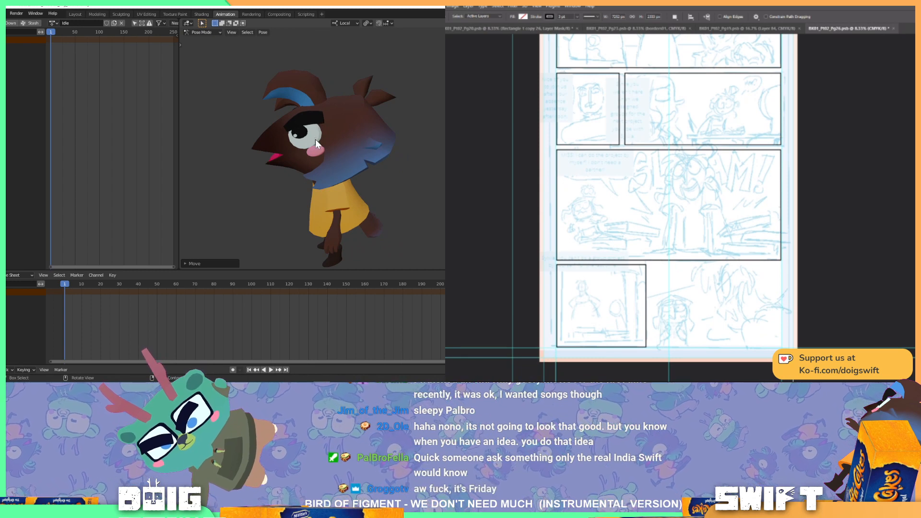
mouse_move(314, 146)
mouse_down()
mouse_move(382, 143)
mouse_move(381, 134)
mouse_move(298, 143)
mouse_move(371, 136)
mouse_move(306, 131)
mouse_up()
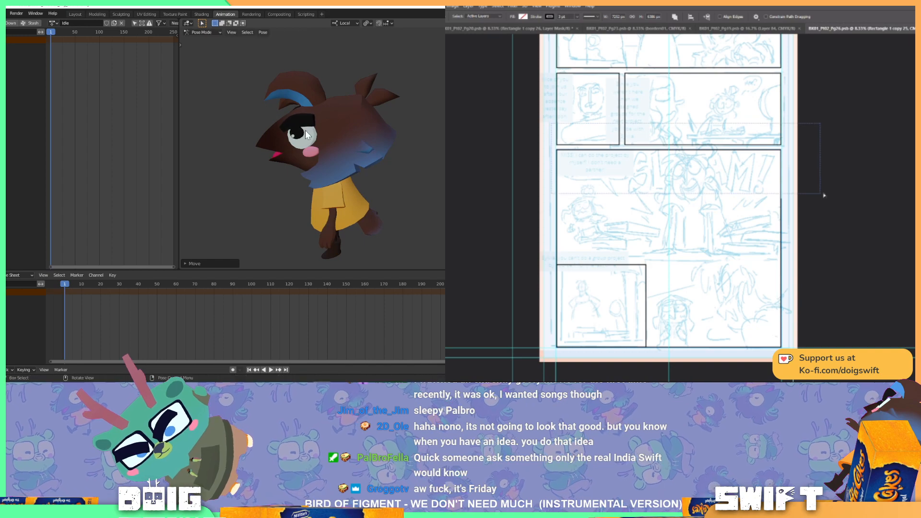
Nudge both brows from the side and front views, and fit the copied frame to the bottom-right comic panel in Photoshop.
key(g)
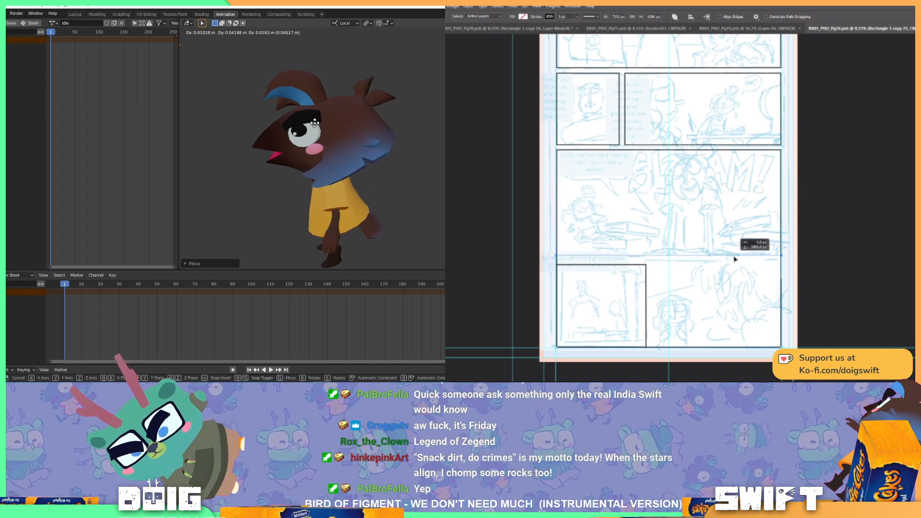
click(314, 124)
drag(314, 123, 382, 126)
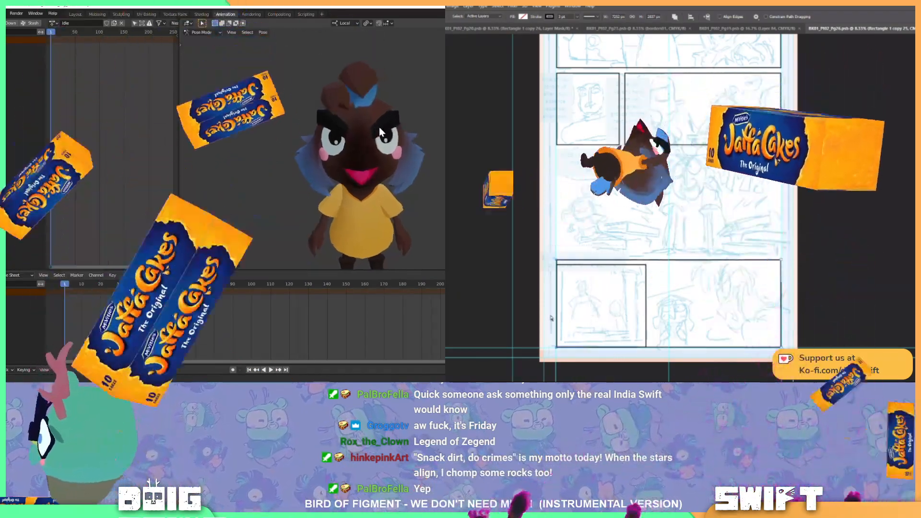
key(g)
drag(658, 319, 652, 317)
key(g)
click(335, 128)
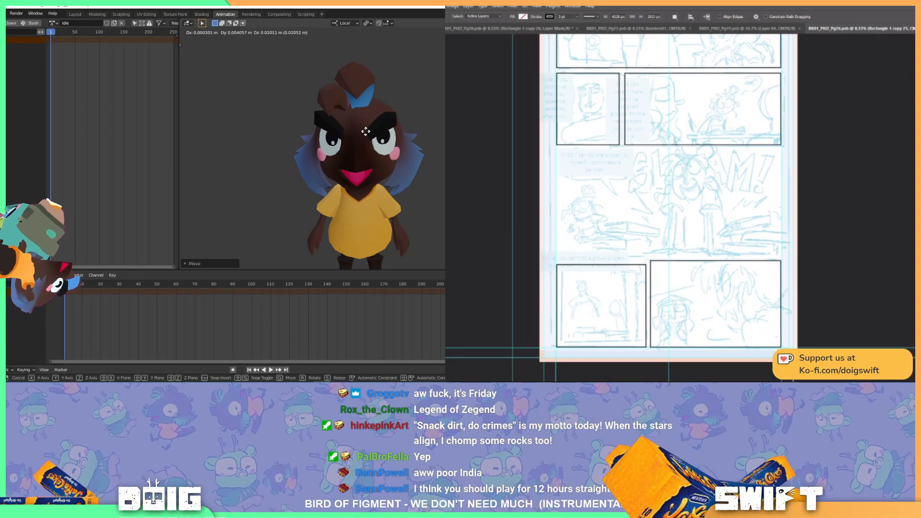
Adjust both brows' fit against the eyes from front and side, and align the bottom-left comic frame's upper edge with its neighbour.
key(g)
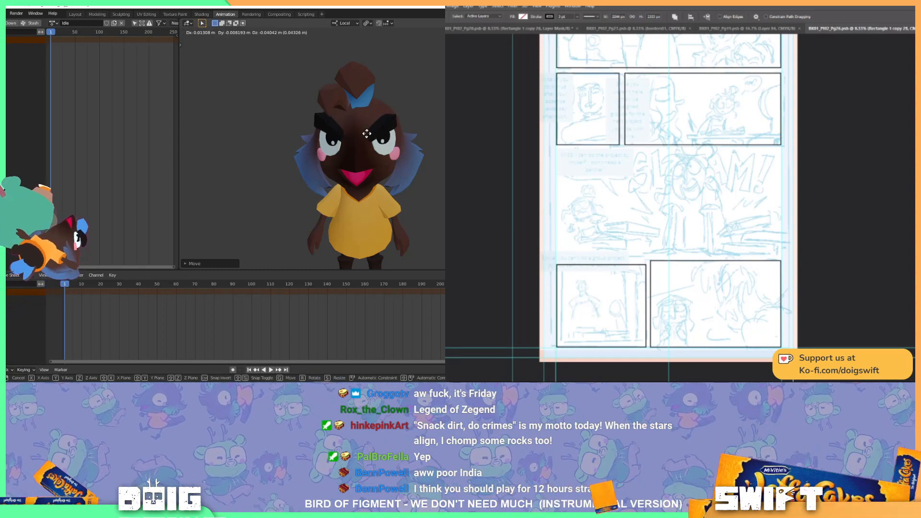
drag(385, 132, 326, 135)
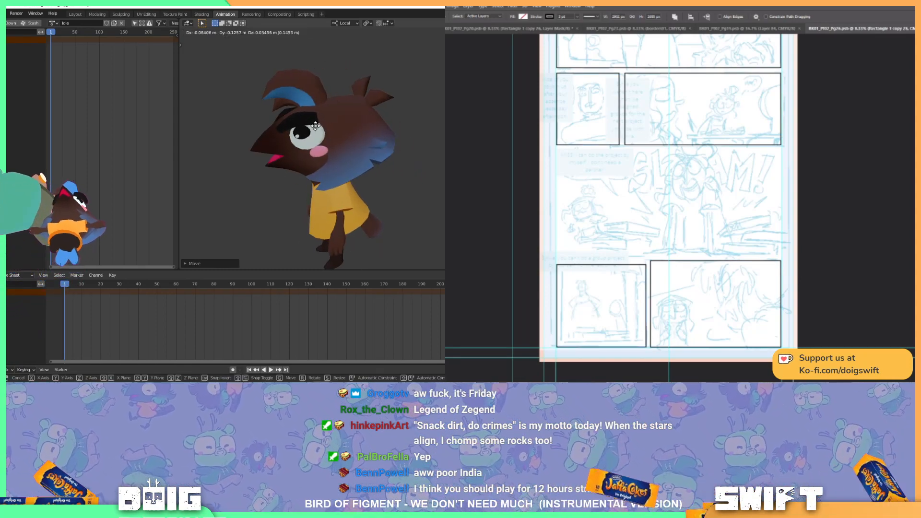
key(g)
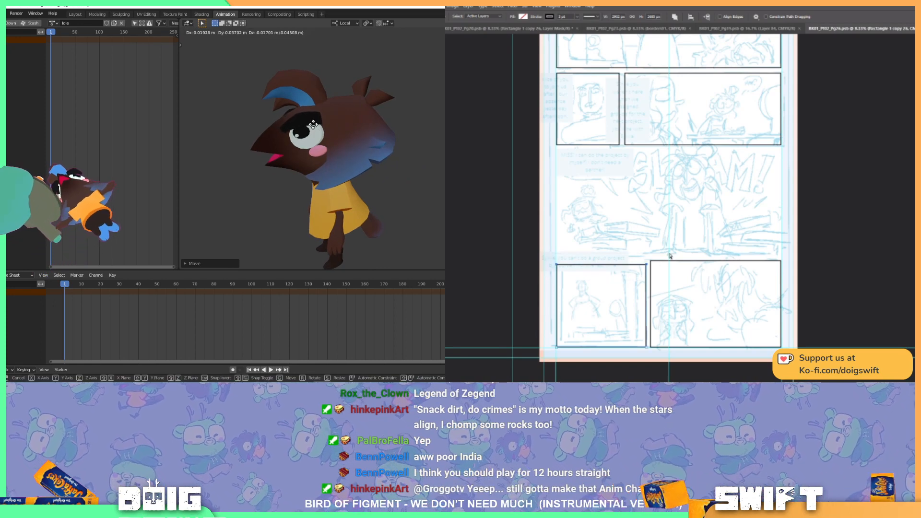
click(311, 126)
drag(311, 126, 382, 126)
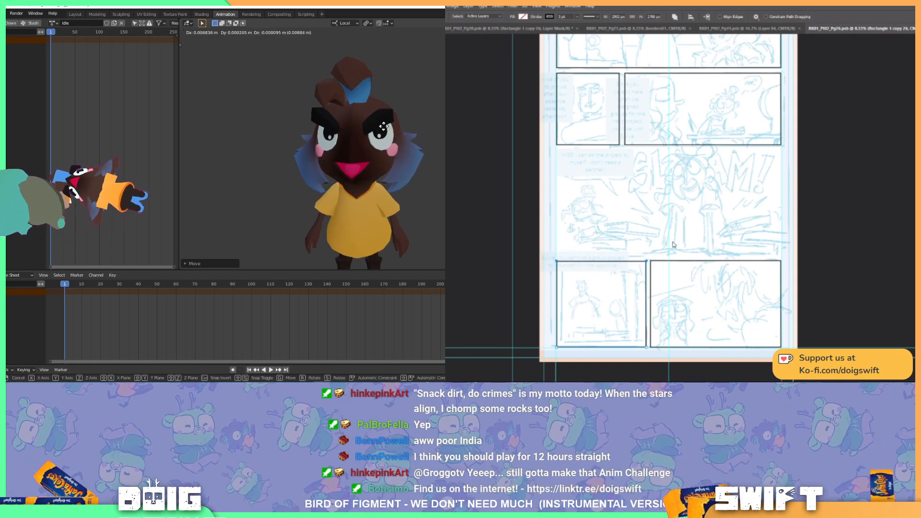
key(g)
click(385, 126)
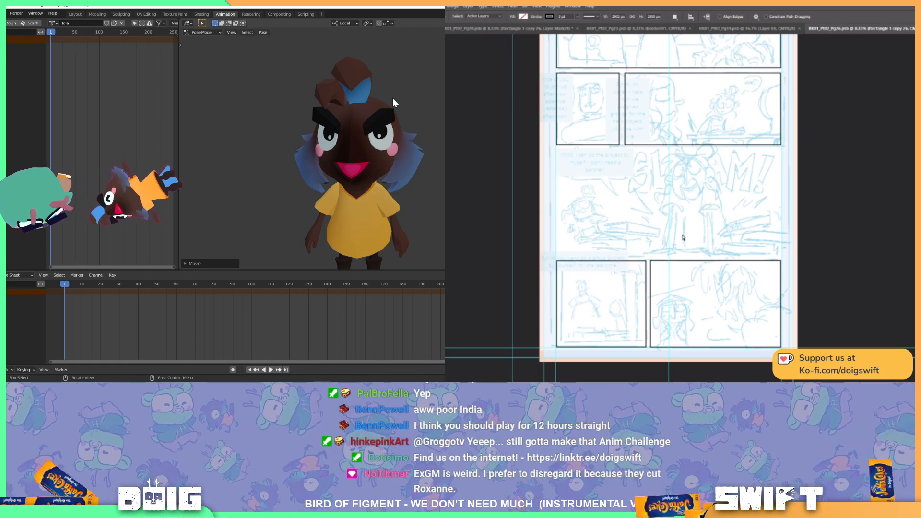
drag(551, 247, 696, 280)
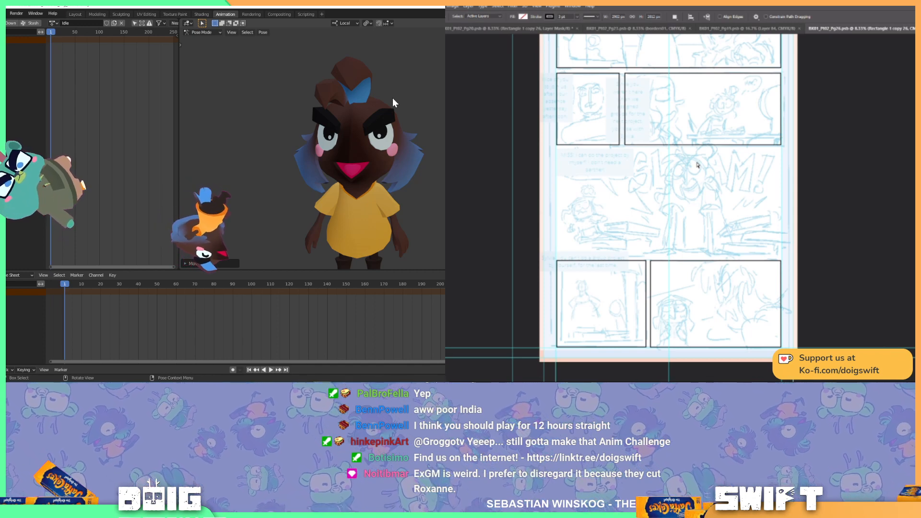
Undo the last brow adjustment in Blender and check the face from the front and a three-quarter angle.
mouse_move(375, 136)
mouse_down()
mouse_move(332, 145)
mouse_move(376, 141)
mouse_up()
key(ctrl+z)
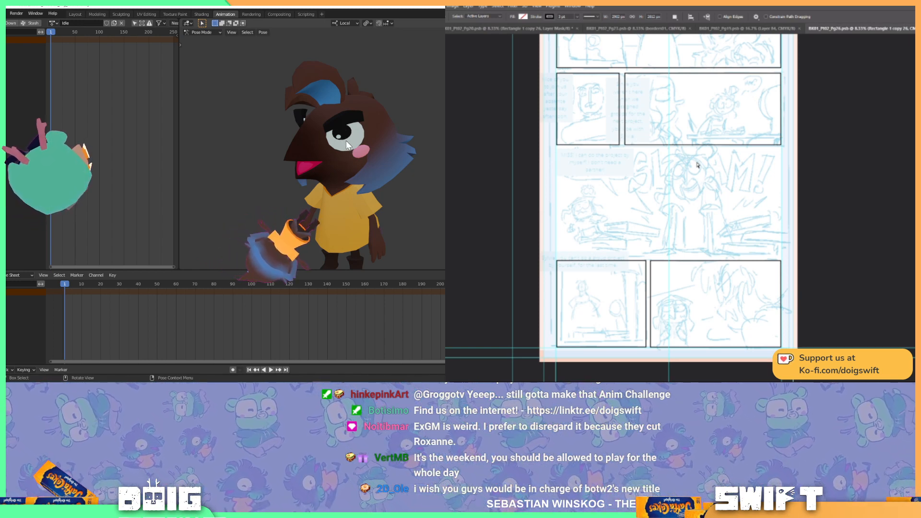
key(KP_1)
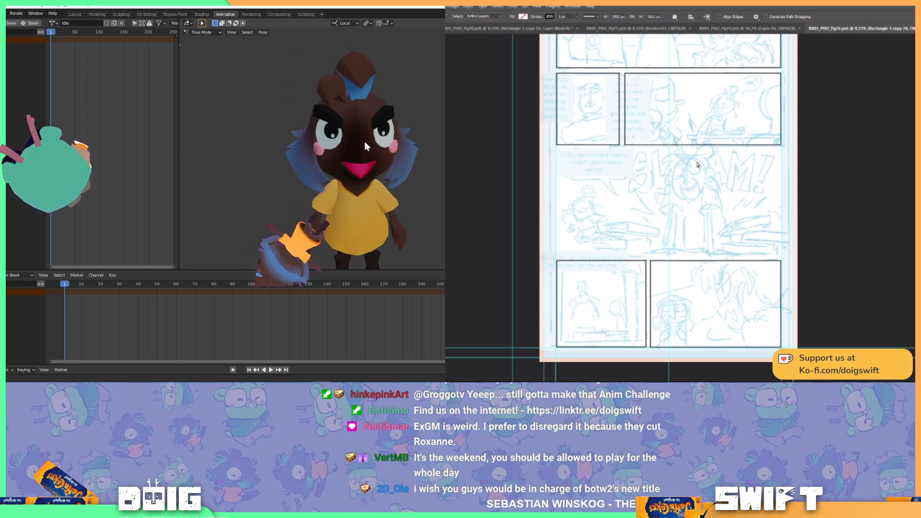
scroll(359, 145, down, 3)
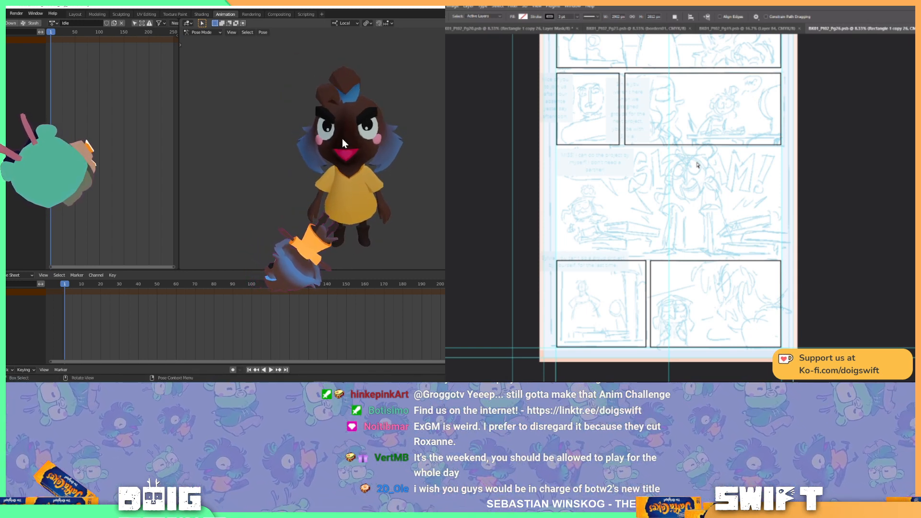
mouse_move(344, 140)
mouse_down()
mouse_move(295, 142)
mouse_move(365, 145)
mouse_move(353, 137)
mouse_move(360, 136)
mouse_up()
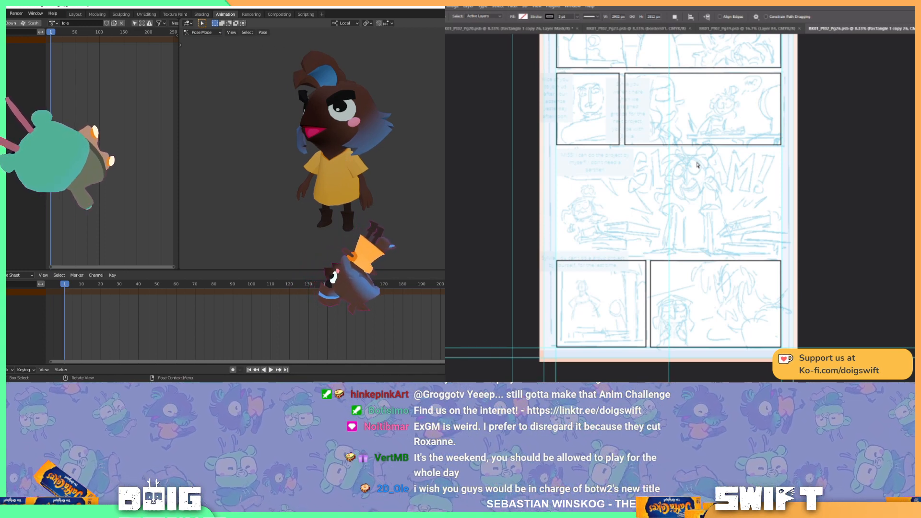
Show the rig overlays and move the left foot's IK control back about 0.41 m along its local Y axis.
key(shift+alt+z)
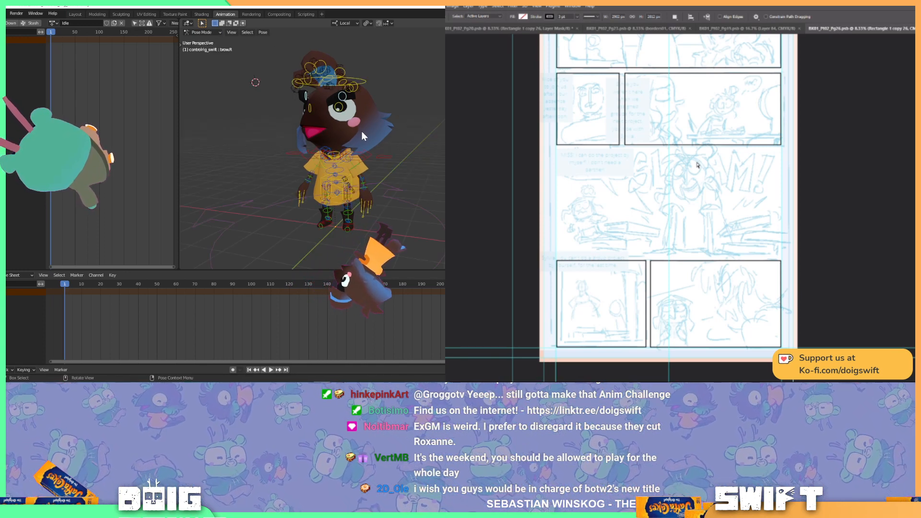
drag(372, 150, 341, 154)
click(319, 181)
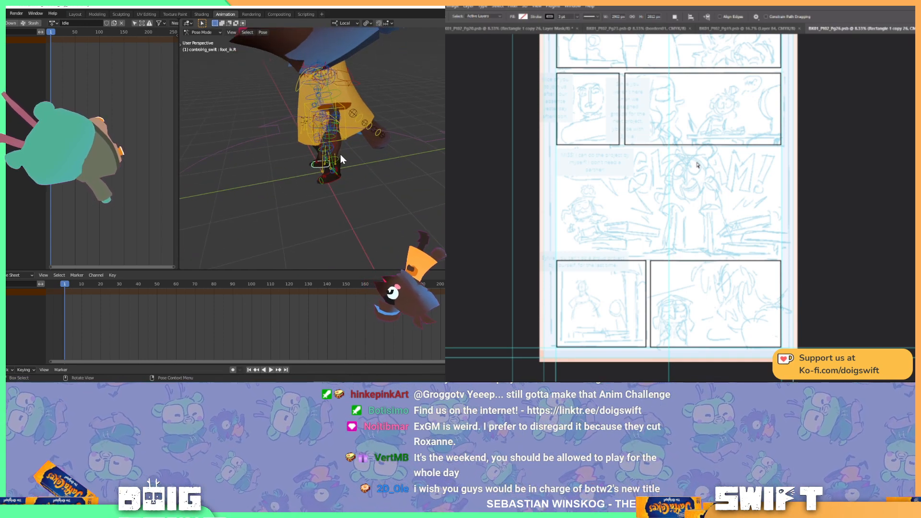
click(332, 180)
drag(356, 139, 352, 127)
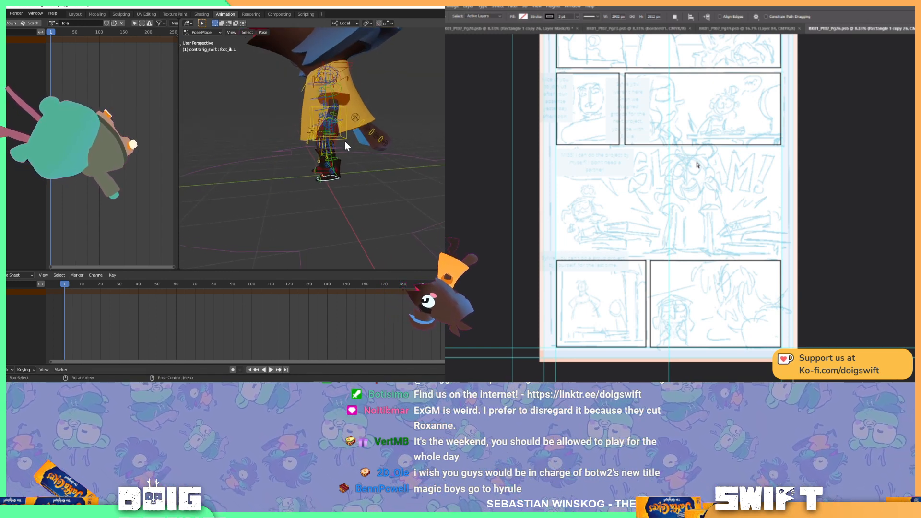
key(g)
key(y)
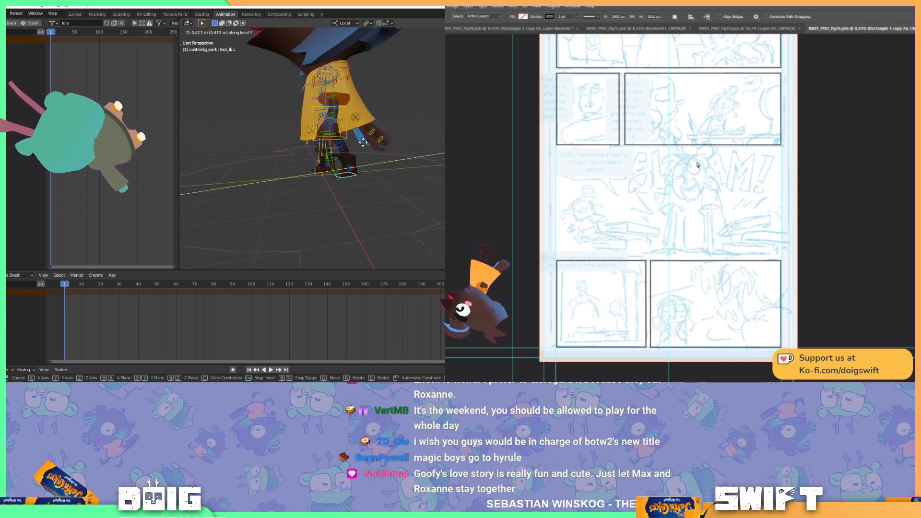
click(362, 143)
Shift the torso control over the staggered feet in two small moves.
drag(349, 143, 370, 170)
click(323, 157)
key(g)
click(353, 133)
key(g)
click(361, 133)
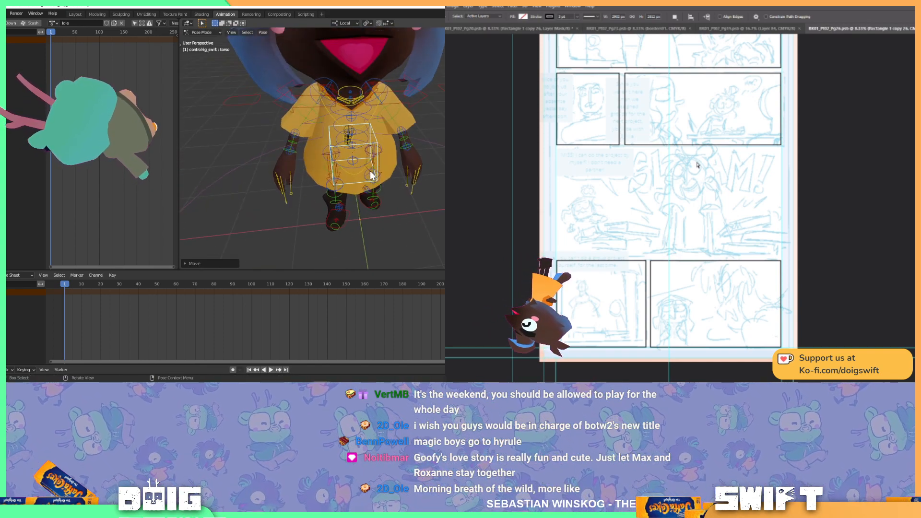
Move the right foot's IK control outward about 0.19 m along its local X axis.
click(328, 218)
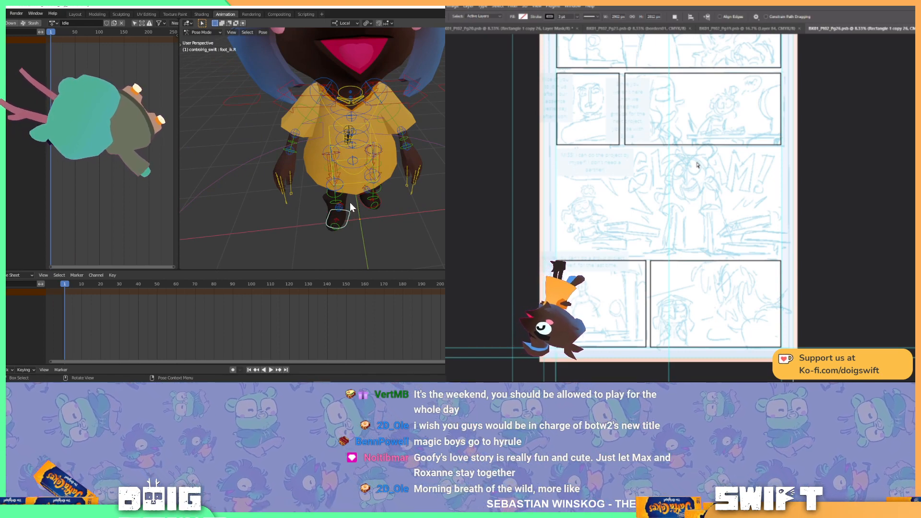
key(g)
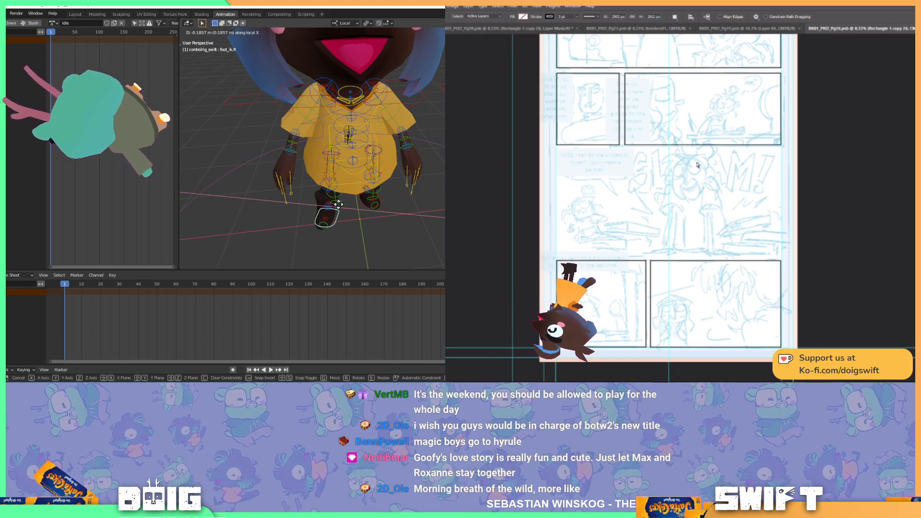
drag(341, 197, 341, 140)
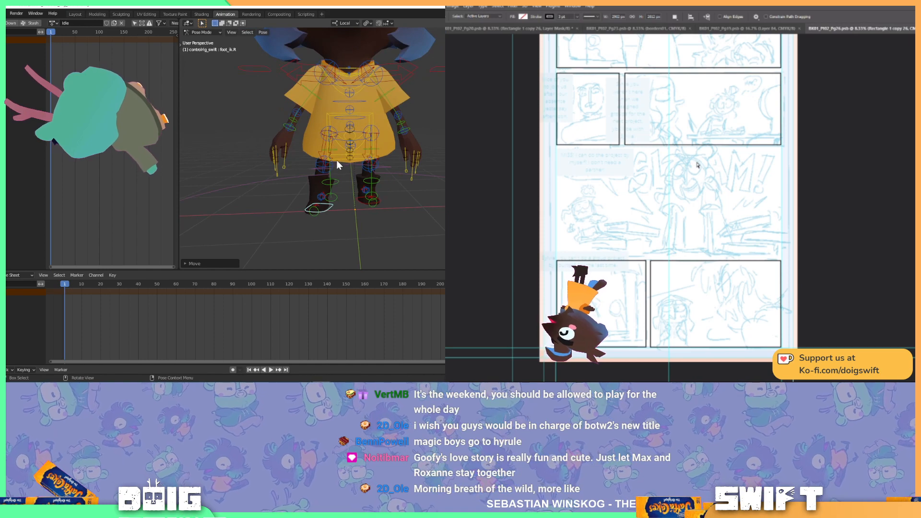
Rebalance the torso control over the widened stance from the front and side views.
click(354, 151)
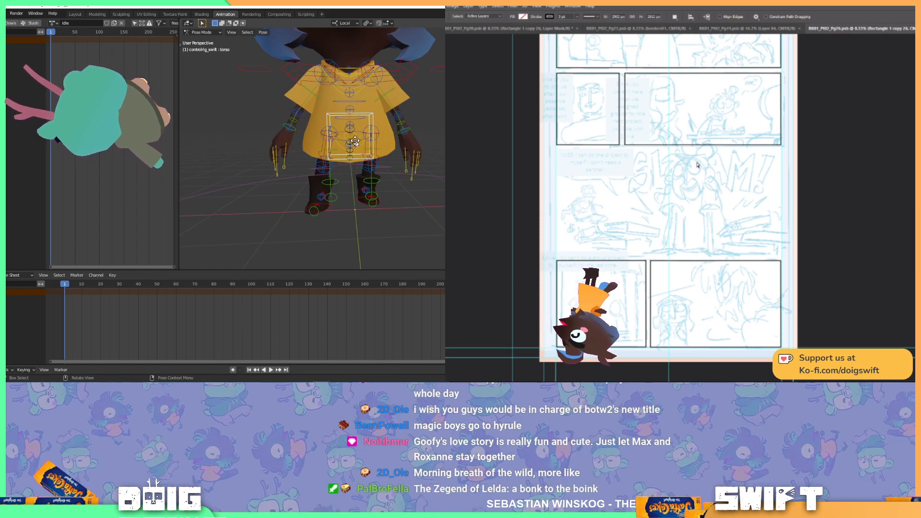
key(g)
click(370, 146)
drag(369, 146, 420, 144)
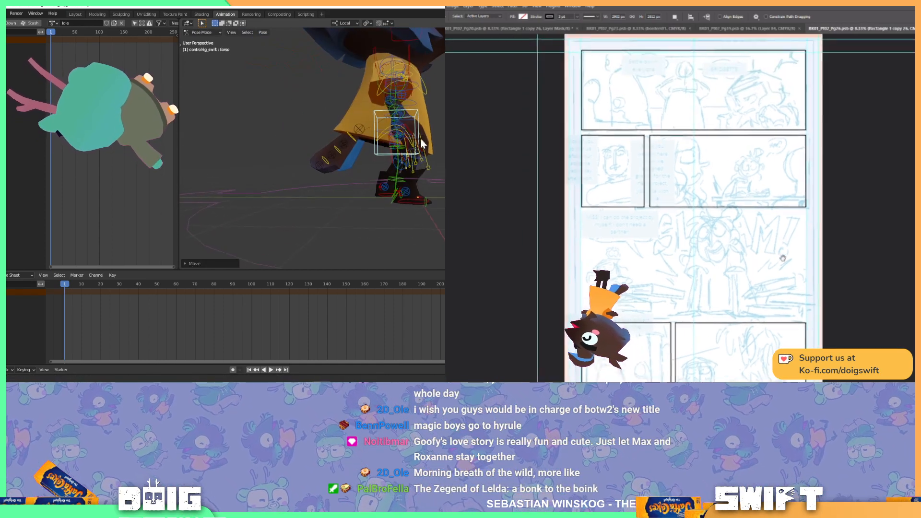
key(g)
click(406, 146)
key(g)
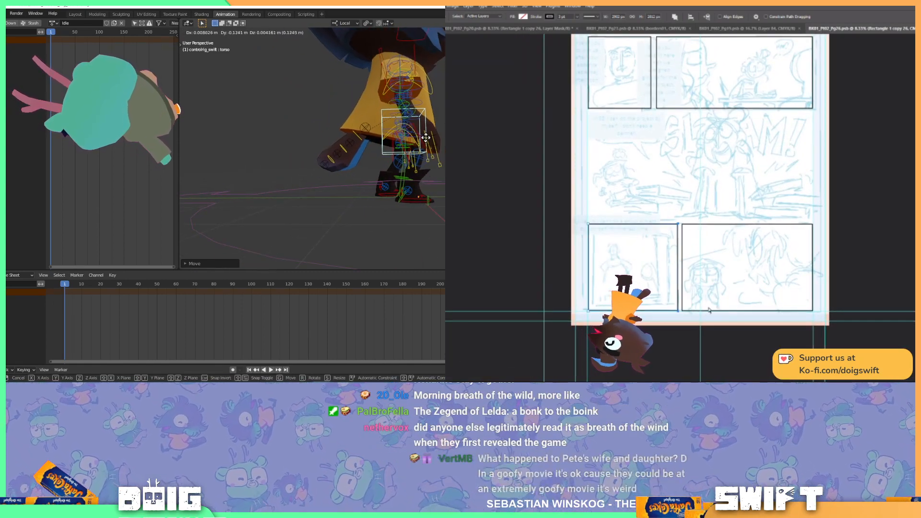
click(426, 142)
Fine-tune the torso's position between the feet with three further small moves from the front.
drag(426, 142, 382, 148)
drag(389, 102, 369, 146)
key(g)
click(347, 140)
key(g)
click(317, 151)
key(g)
click(368, 148)
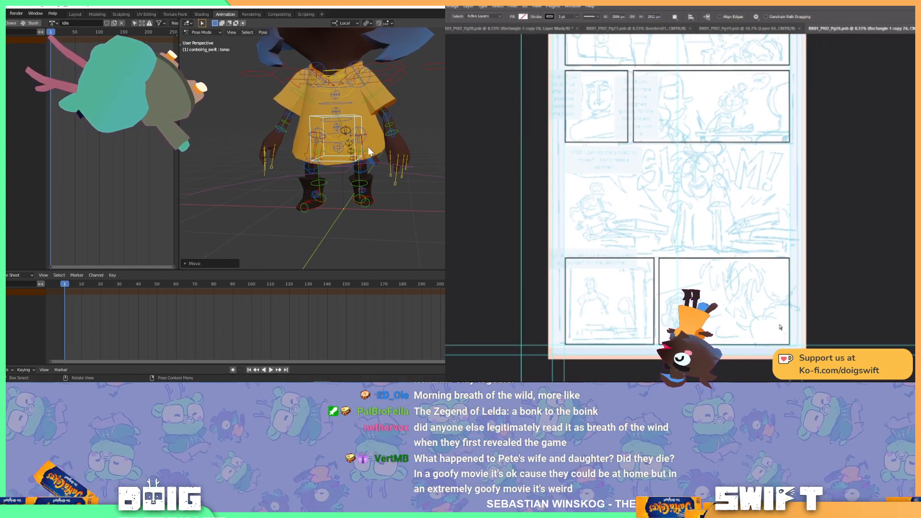
Rotate the right hand and right forearm FK controls so the hand hangs forward and inward.
drag(290, 129, 324, 148)
click(303, 153)
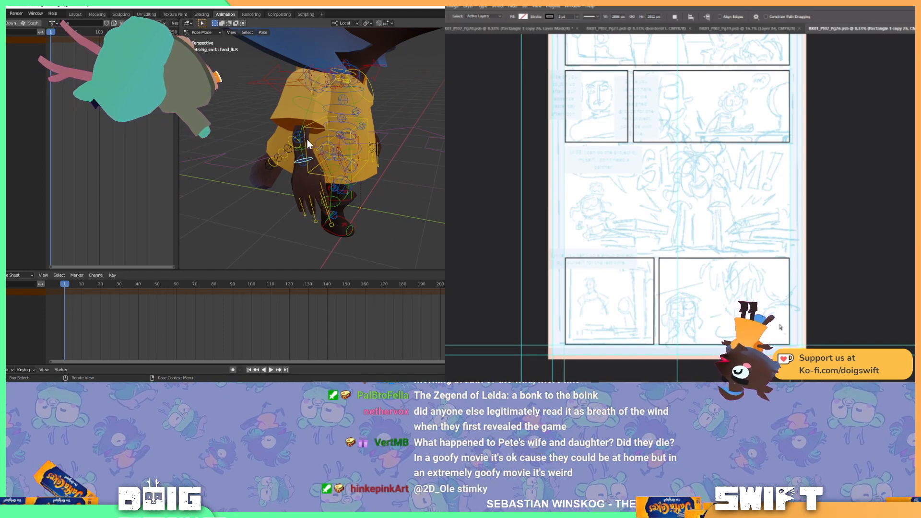
key(r)
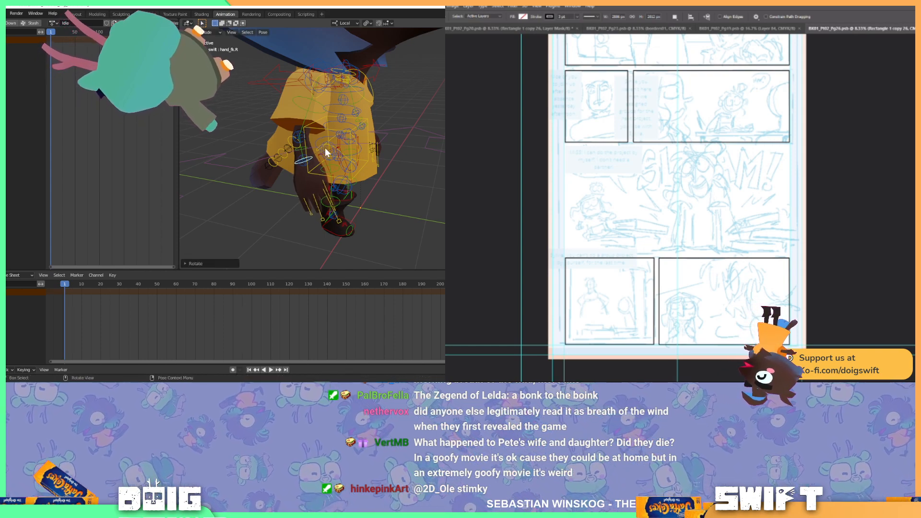
drag(325, 148, 323, 140)
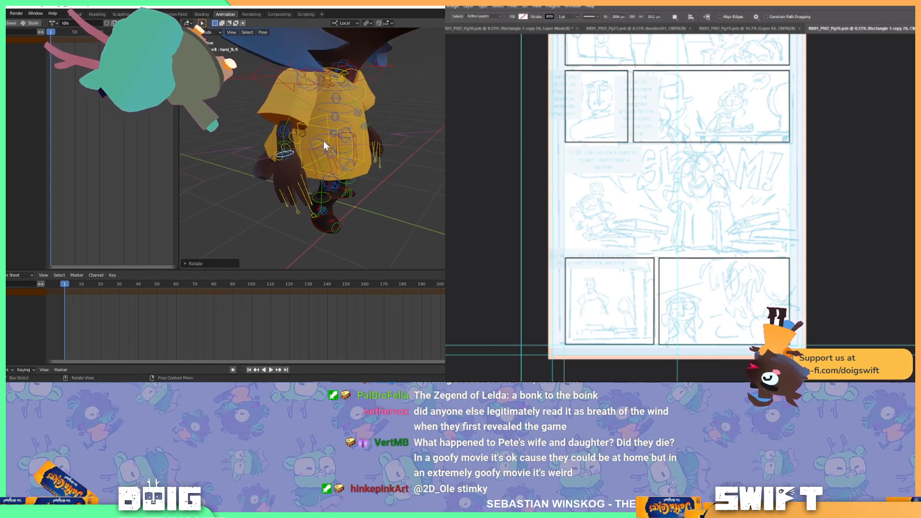
click(281, 140)
key(r)
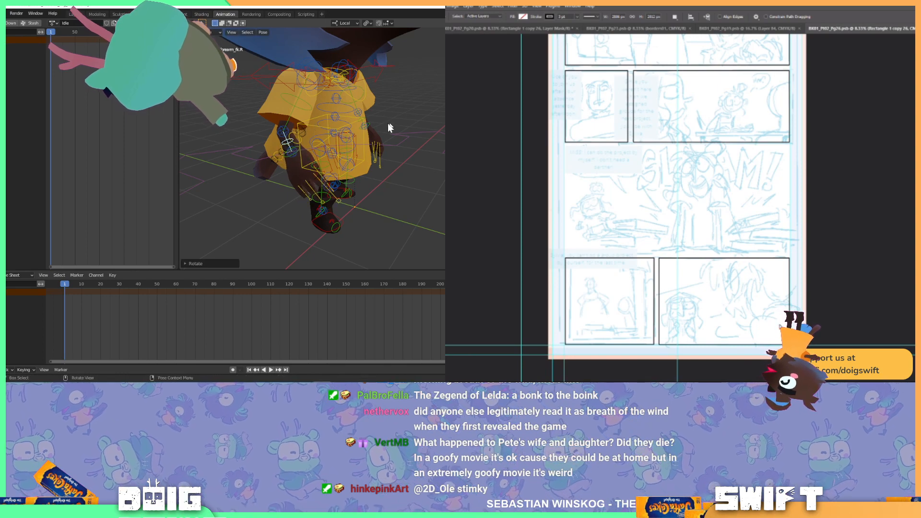
mouse_move(388, 127)
mouse_down()
mouse_move(307, 132)
mouse_move(384, 132)
mouse_move(390, 114)
mouse_up()
Rotate the left forearm and left hand FK controls to bring the arm into a relaxed bend.
click(385, 128)
key(r)
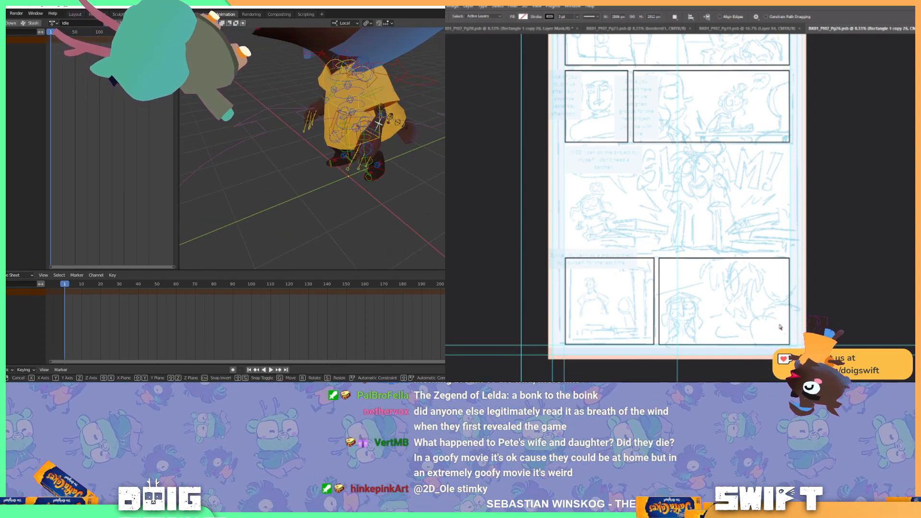
click(391, 120)
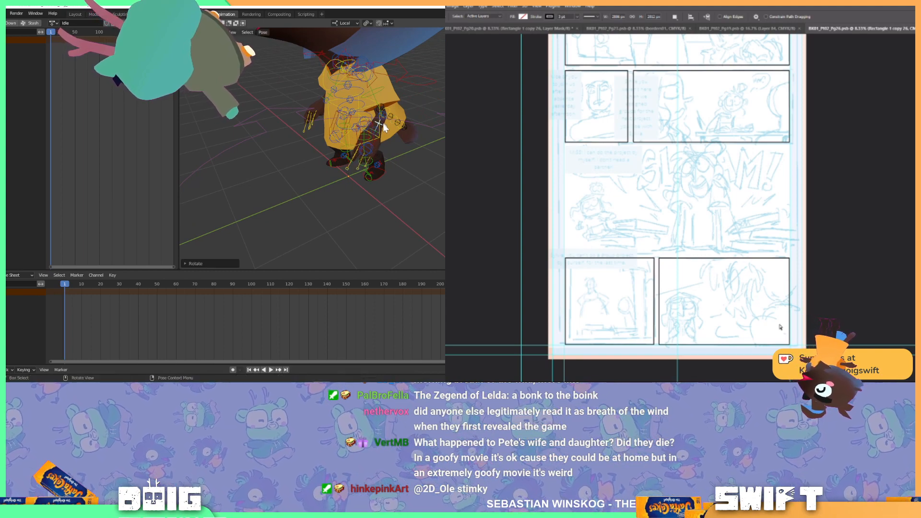
drag(391, 120, 416, 120)
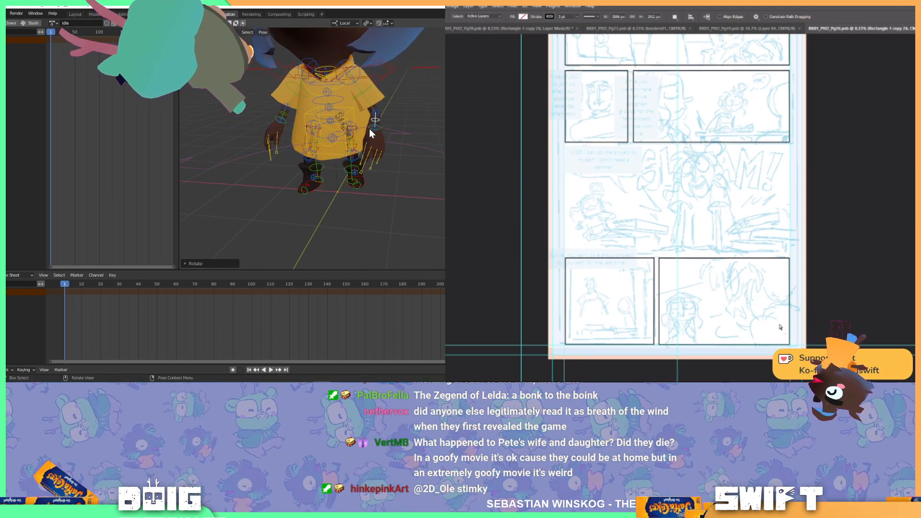
key(r)
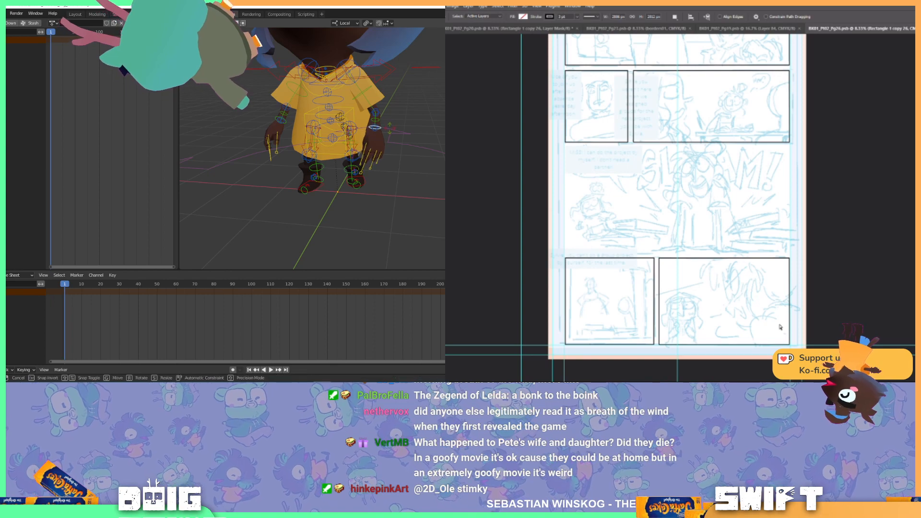
mouse_move(386, 123)
mouse_down()
mouse_move(404, 109)
mouse_move(381, 118)
mouse_up()
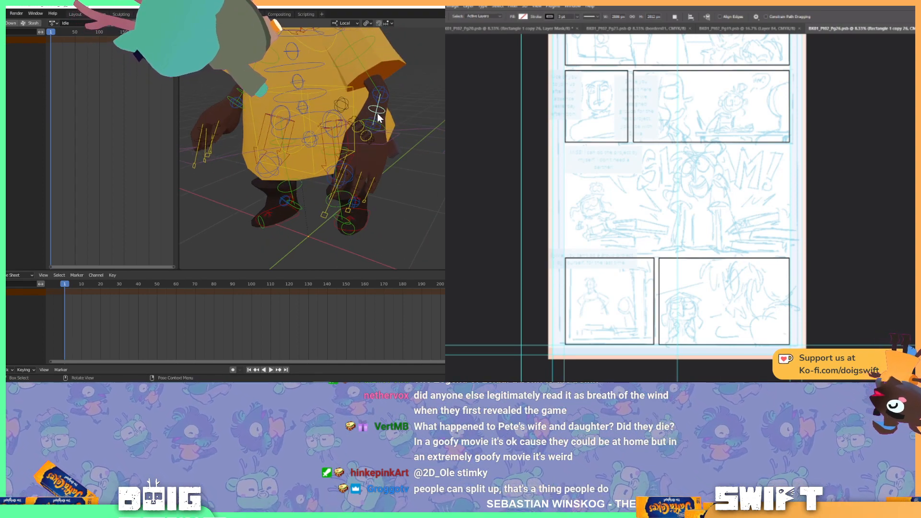
Refine the left arm's rotation with a free rotation and a further turn from another angle.
key(r)
key(r)
click(382, 114)
drag(382, 114, 356, 135)
key(r)
click(408, 102)
Try moving the upper-chest control spine_fk.003, checking it from the side, and undo the move.
scroll(408, 103, down, 2)
click(353, 131)
key(g)
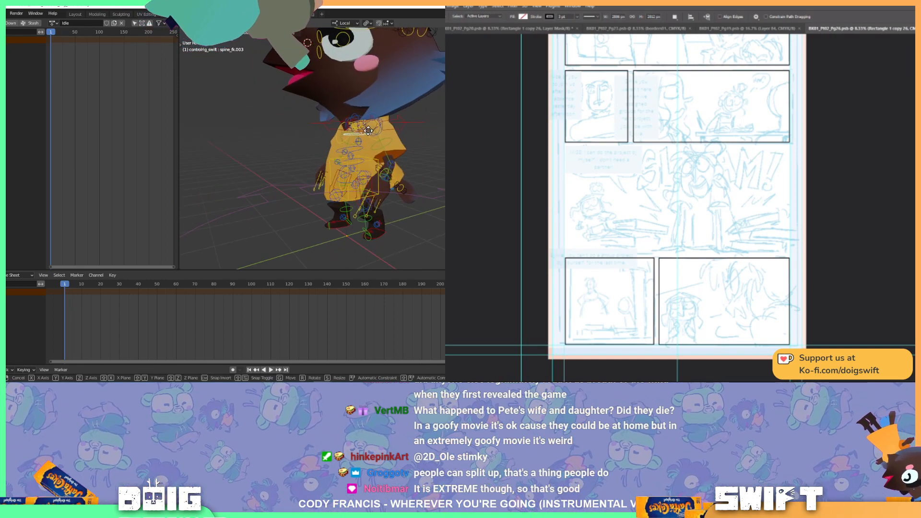
click(369, 134)
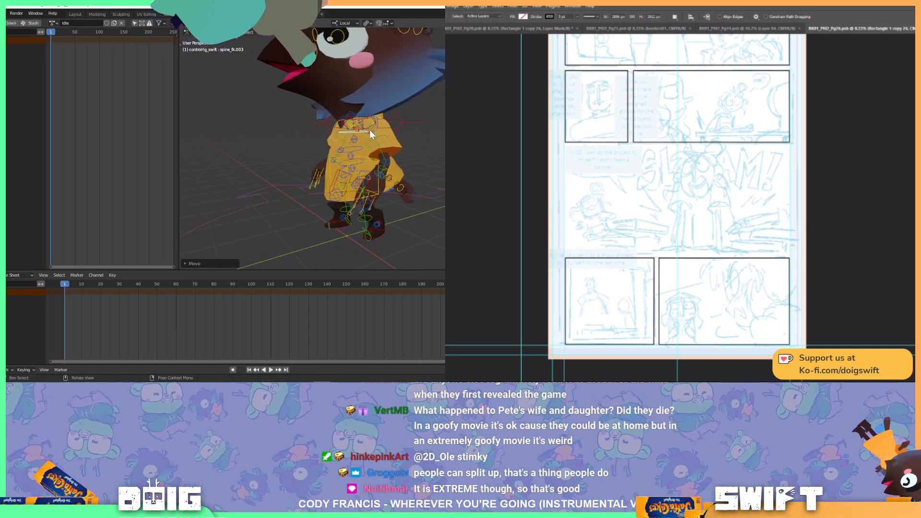
drag(369, 134, 324, 137)
key(ctrl+z)
Rotate the mid-torso control spine_fk.002 to turn the chest and shoulders.
scroll(364, 126, up, 2)
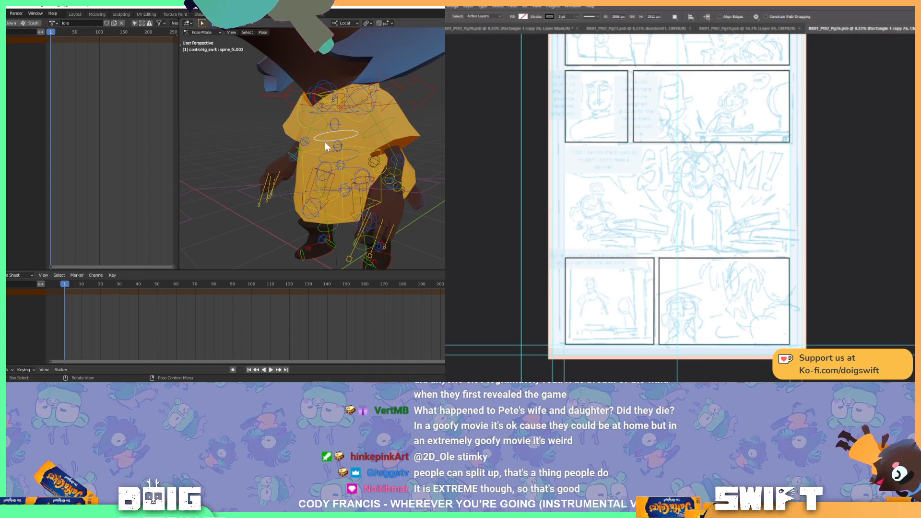
click(331, 138)
key(r)
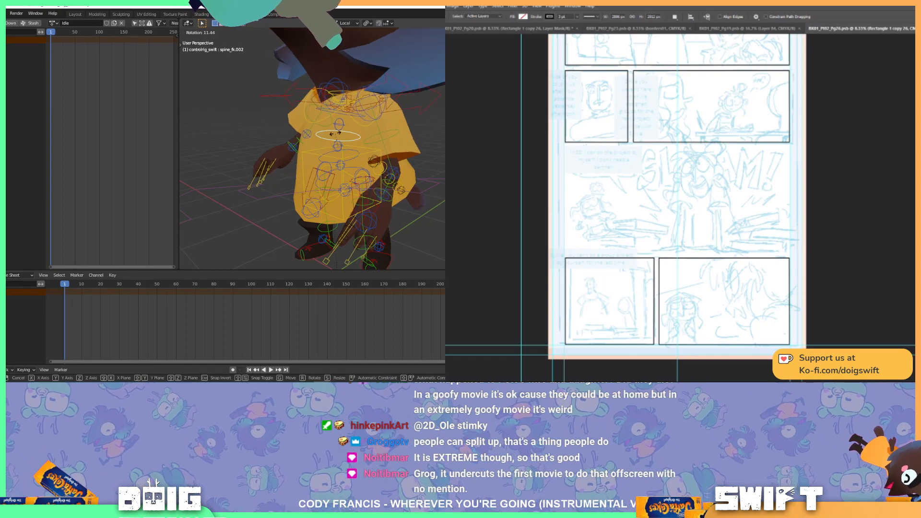
click(334, 133)
Turn the head control from the front view with free rotations and a small roll so the face aims forward.
drag(338, 113, 361, 143)
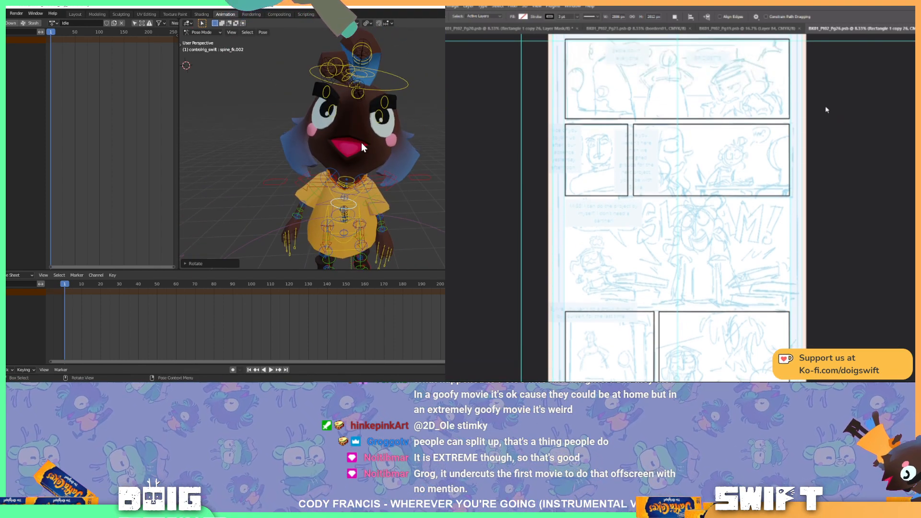
click(399, 78)
key(r)
key(r)
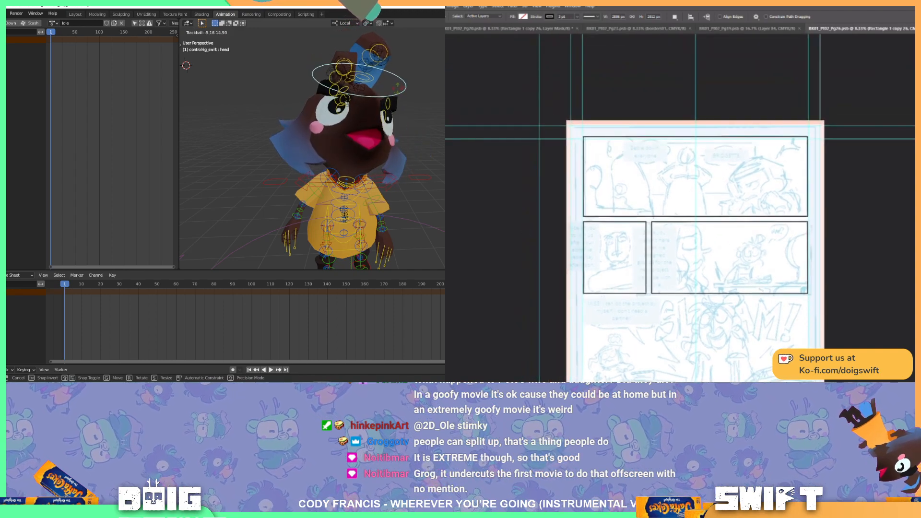
click(320, 102)
key(r)
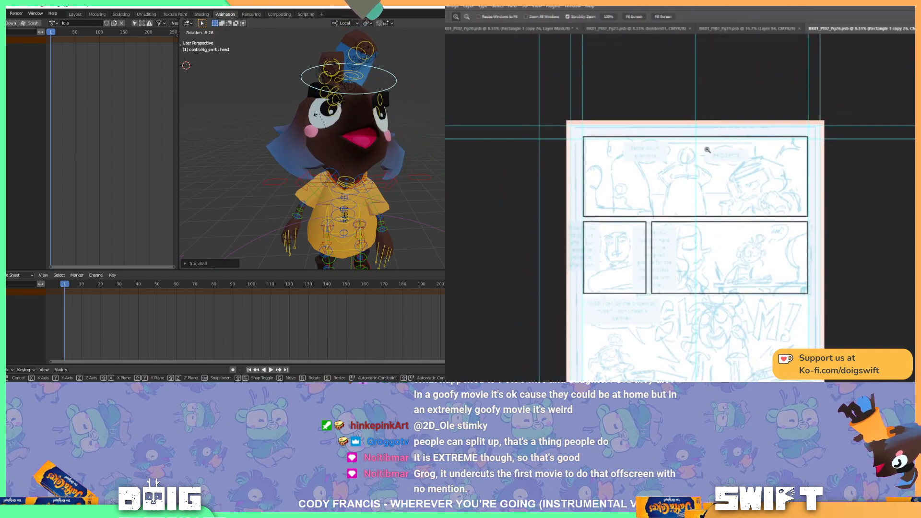
key(r)
key(r)
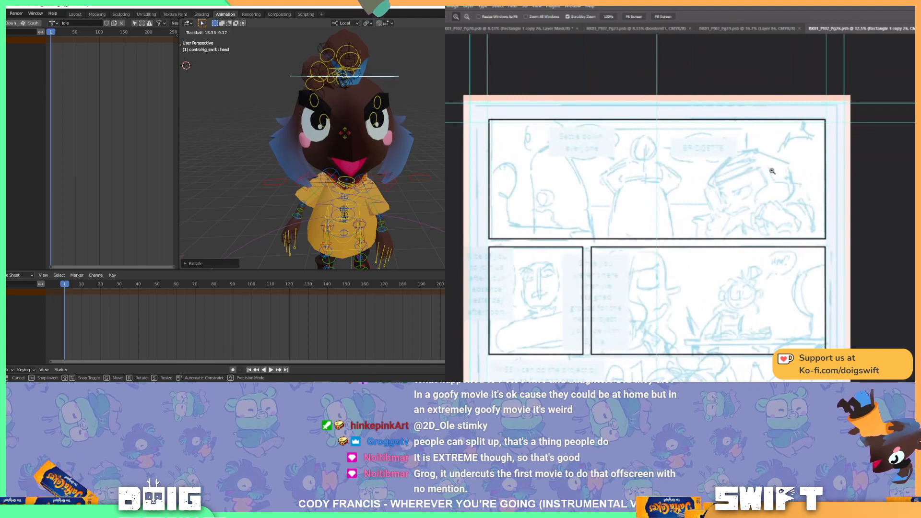
click(350, 145)
Roll the head control sideways from a raised view so the head tilts over the torso.
scroll(350, 145, down, 4)
drag(360, 145, 379, 159)
key(r)
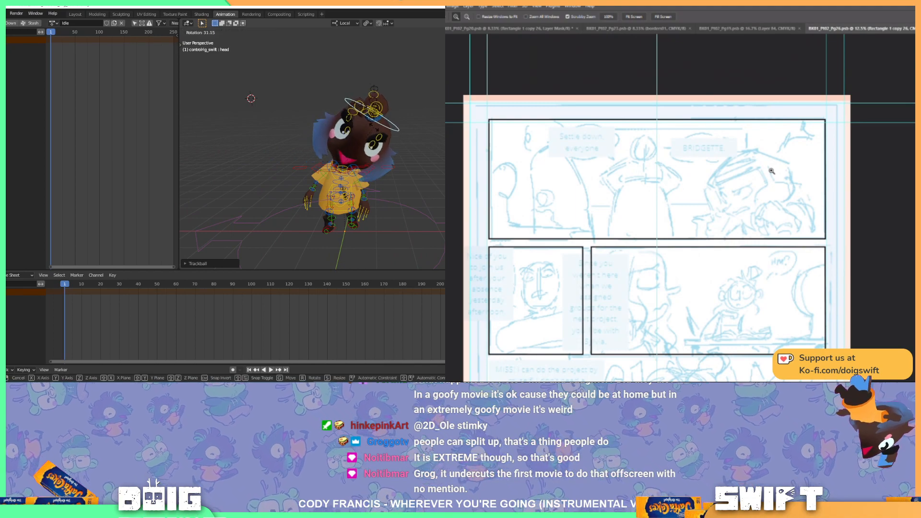
click(369, 131)
mouse_move(374, 133)
mouse_down()
mouse_move(375, 159)
mouse_move(322, 145)
mouse_move(360, 176)
mouse_move(370, 174)
mouse_move(371, 142)
mouse_up()
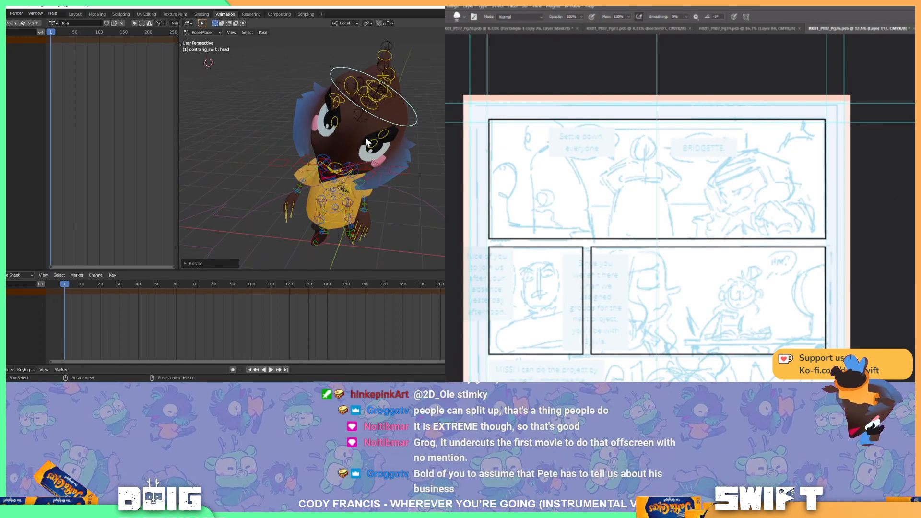
Draw the slanted line across the forehead of the scowling character in page 26's first panel, undoing the first attempt.
mouse_move(729, 181)
mouse_down()
mouse_move(753, 202)
mouse_move(739, 214)
mouse_move(713, 203)
mouse_move(747, 187)
mouse_up()
key(ctrl+z)
key(ctrl+z)
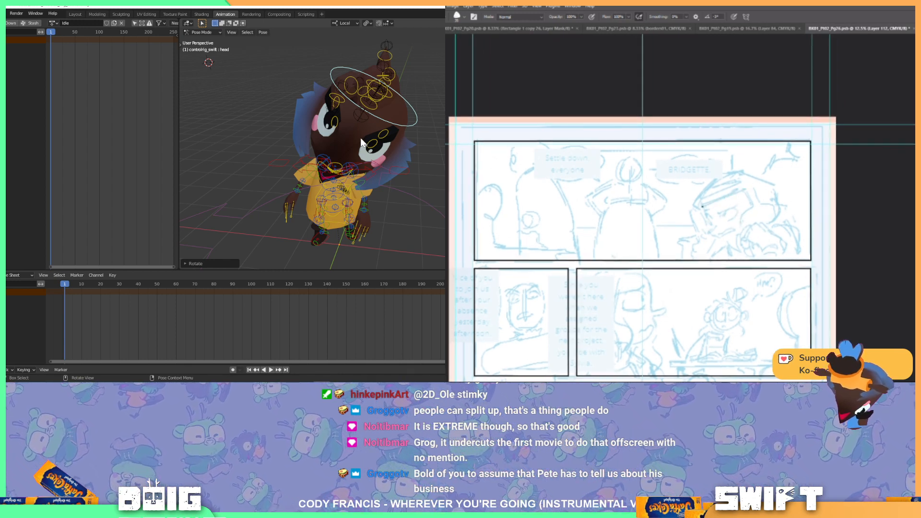
drag(701, 207, 747, 188)
Freely rotate the head control from another raised angle to turn the face toward the character's left.
drag(355, 146, 373, 152)
key(r)
key(r)
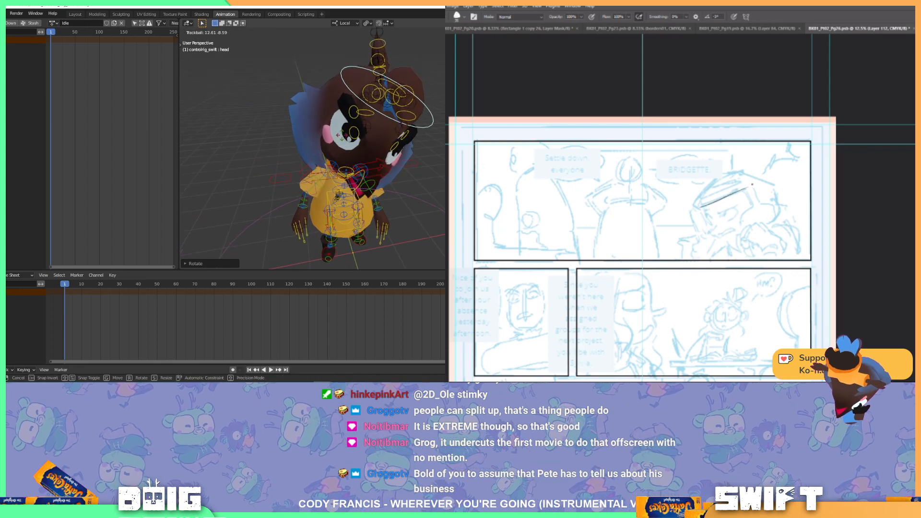
click(376, 123)
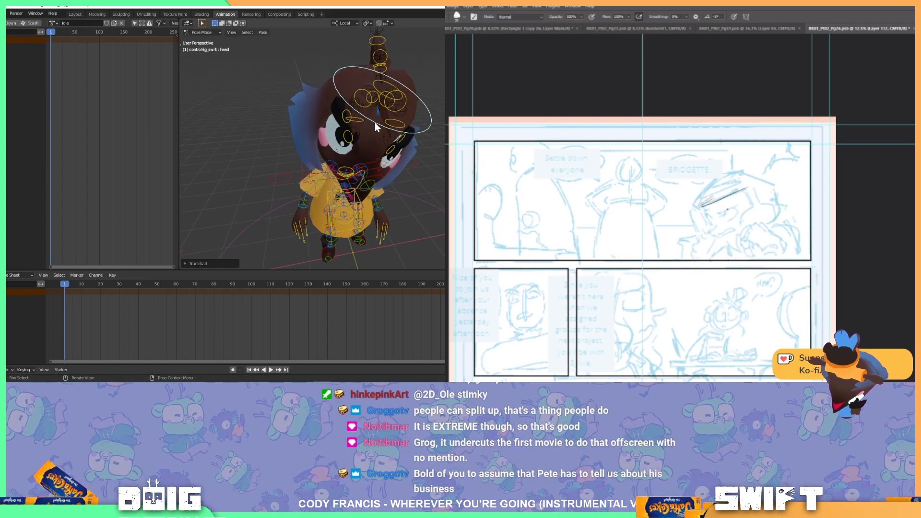
Rotate the head around the global X axis to lift it, and around the global Y axis to level it.
key(r)
key(x)
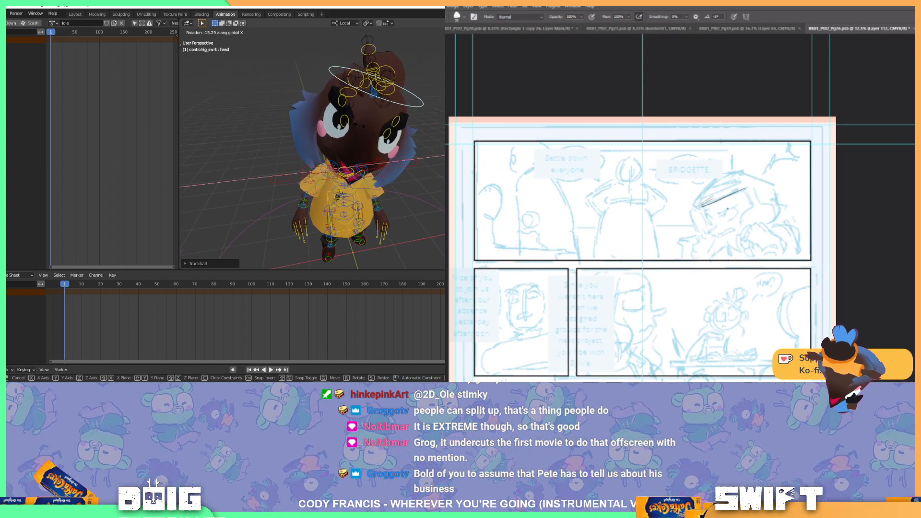
click(357, 127)
key(r)
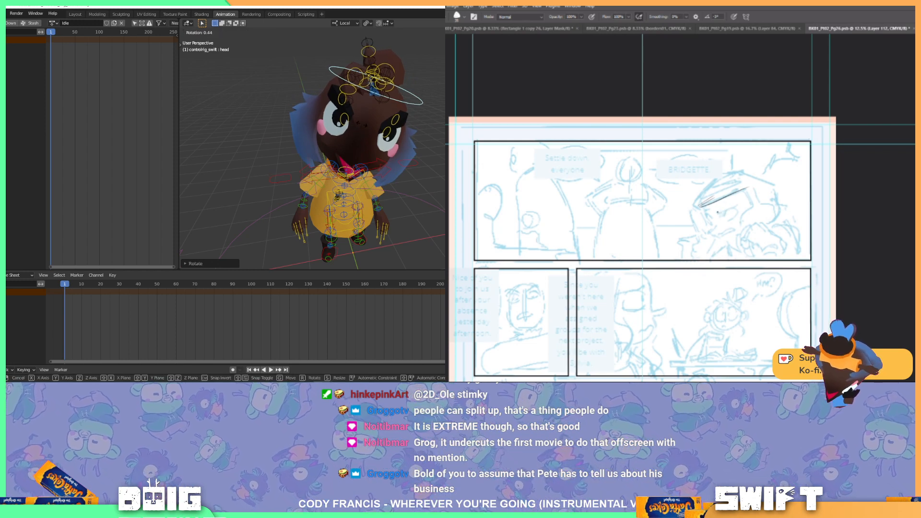
key(y)
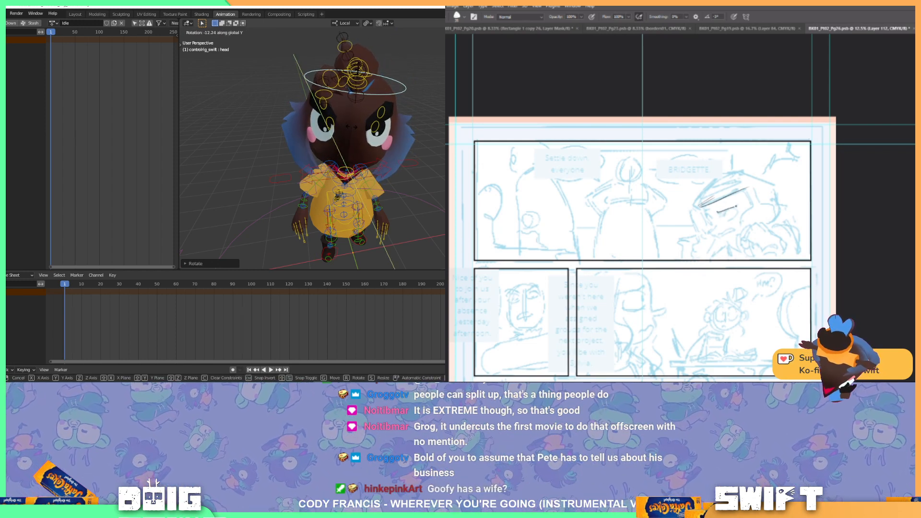
right_click(352, 132)
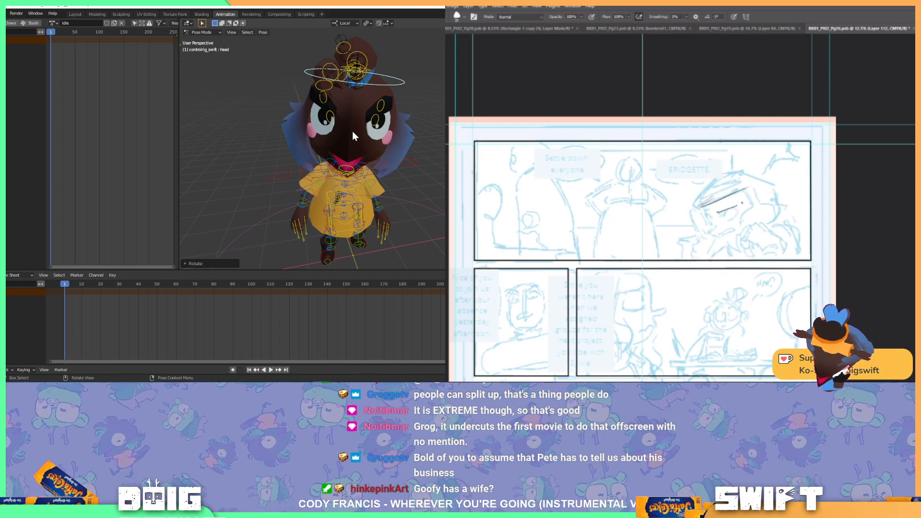
Roll the head control slightly and freely rotate it so the face looks up and to the character's left.
key(r)
key(r)
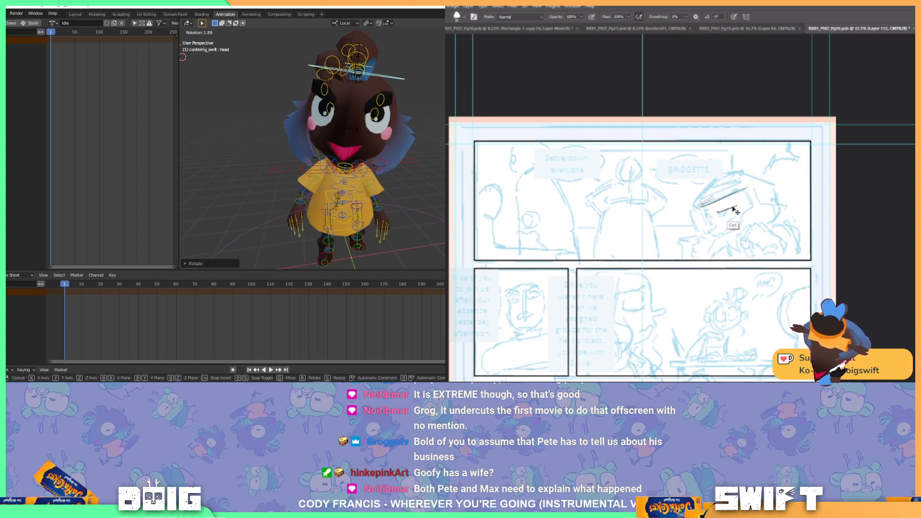
click(358, 125)
mouse_move(358, 126)
mouse_down()
mouse_move(368, 125)
mouse_move(359, 126)
mouse_up()
key(r)
key(r)
click(368, 126)
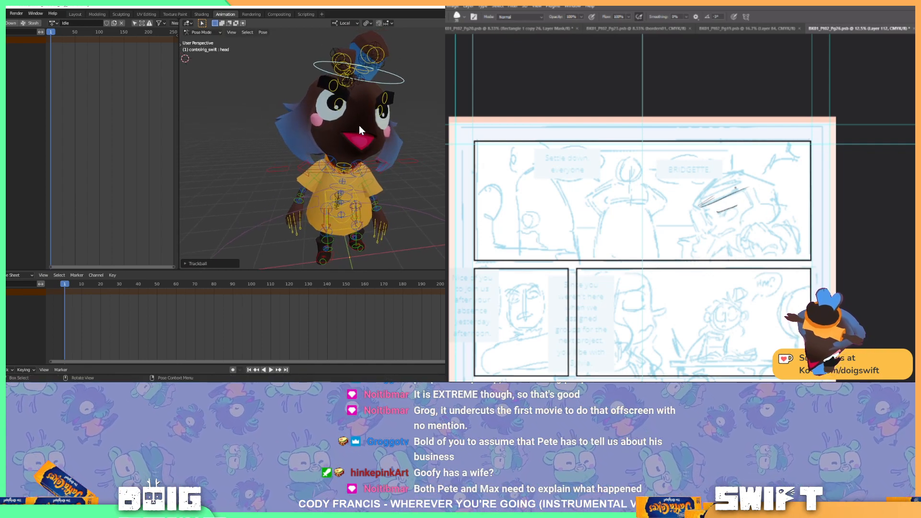
Refine the head pose with another slight roll and a small free rotation.
key(r)
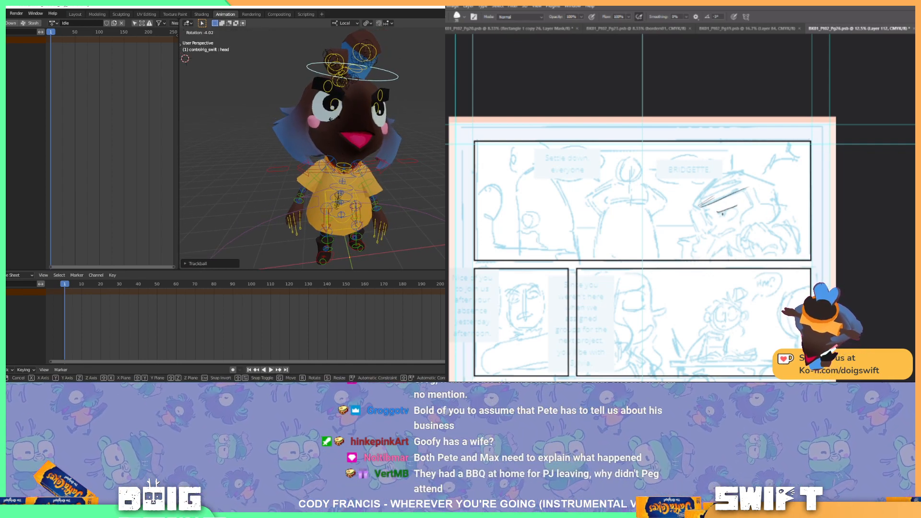
click(342, 122)
key(r)
key(r)
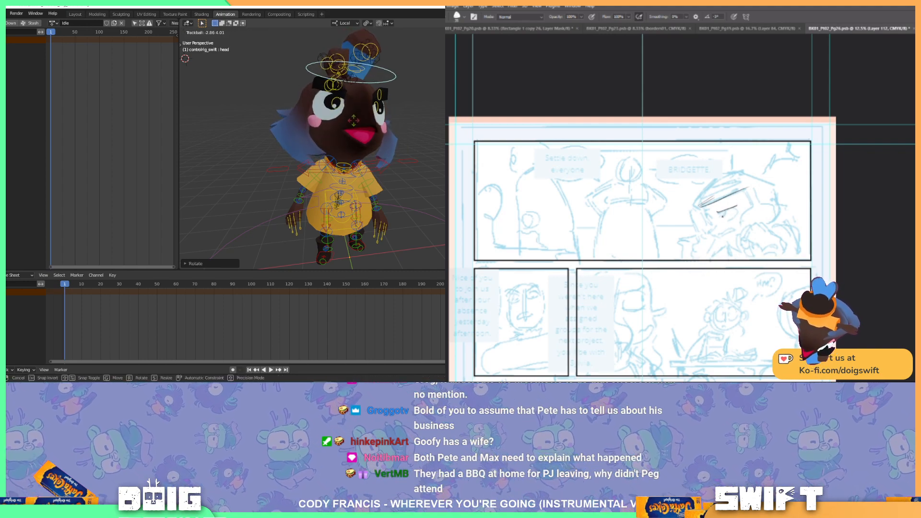
click(356, 124)
Freely rotate the mid-torso control spine_fk.002 from the side to adjust the chest's lean.
drag(356, 125, 346, 160)
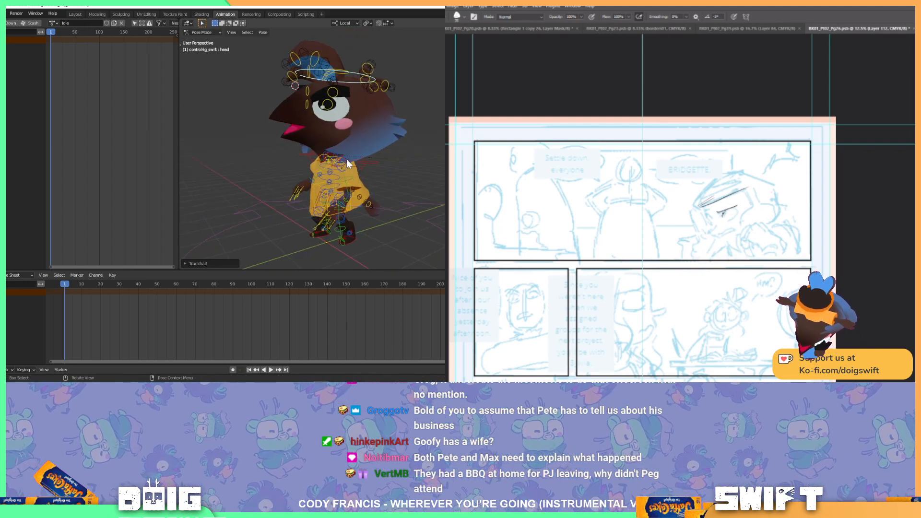
scroll(344, 158, up, 2)
scroll(344, 154, up, 1)
click(346, 162)
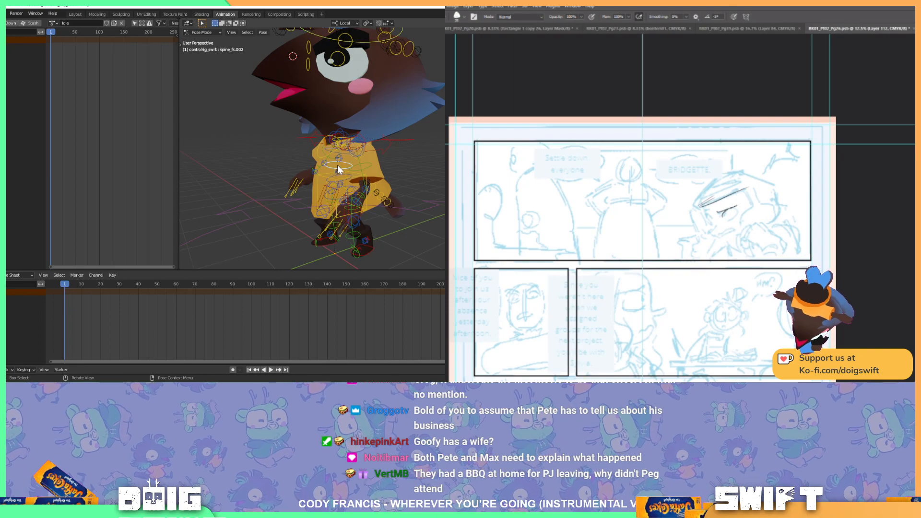
key(r)
key(r)
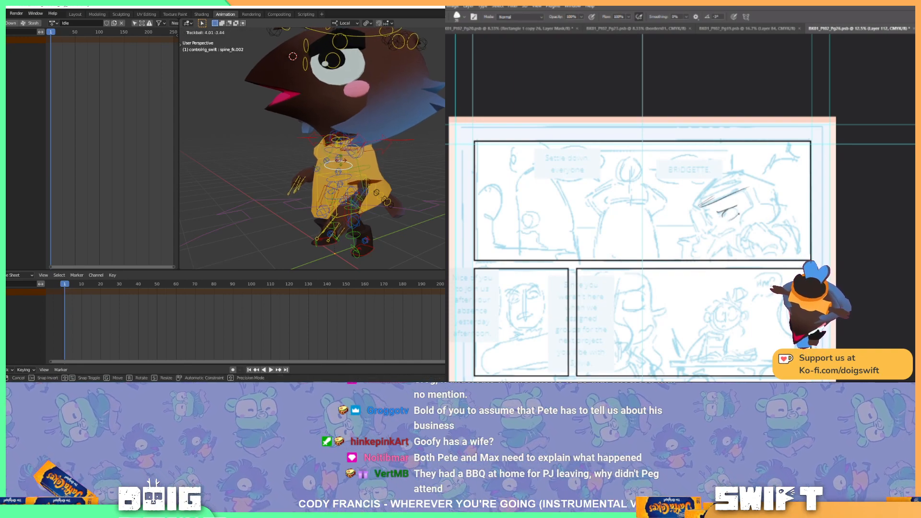
click(339, 162)
Freely rotate the upper-chest control spine_fk.003 from the front to adjust the shoulders.
mouse_move(339, 162)
mouse_down()
mouse_move(367, 158)
mouse_move(334, 155)
mouse_up()
click(337, 156)
key(r)
key(r)
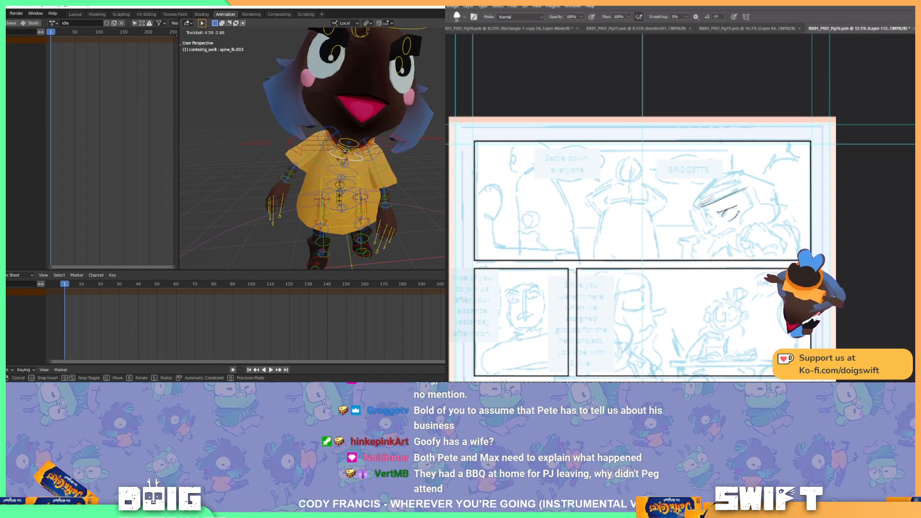
click(343, 162)
Refine the upper-chest control spine_fk.003 with two further rotations from a three-quarter view.
mouse_move(343, 163)
mouse_down()
mouse_move(367, 152)
mouse_move(341, 148)
mouse_move(370, 150)
mouse_move(347, 164)
mouse_up()
key(r)
click(338, 152)
key(r)
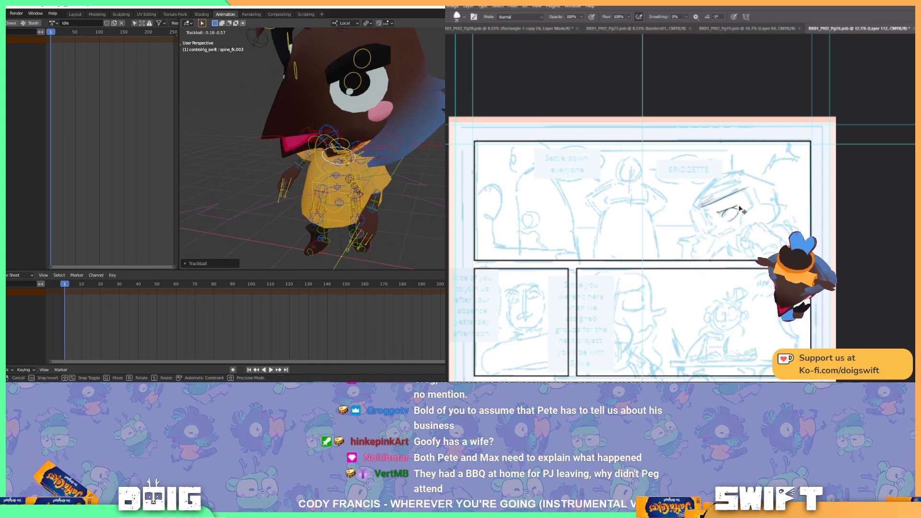
key(r)
click(343, 157)
Freely rotate spine_fk.002 from the three-quarter view to tip the upper body and head back.
click(349, 168)
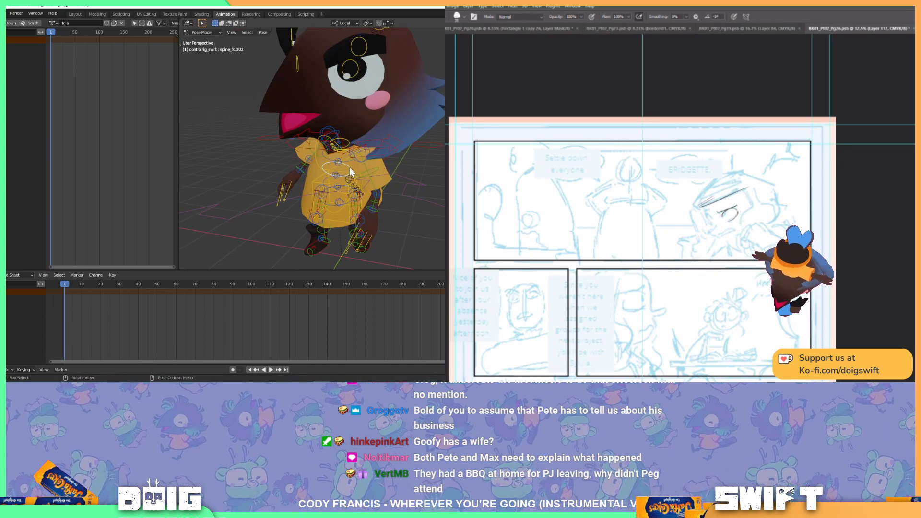
key(r)
key(r)
click(349, 158)
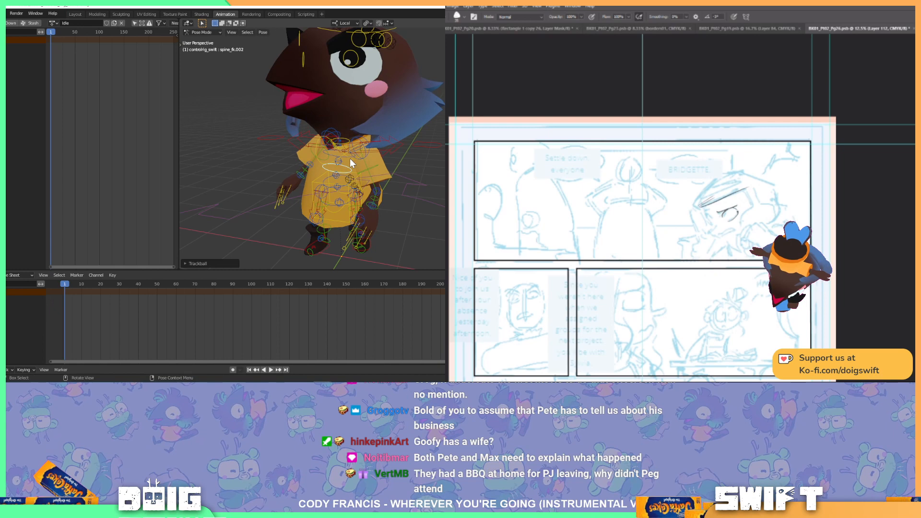
click(329, 180)
key(r)
key(r)
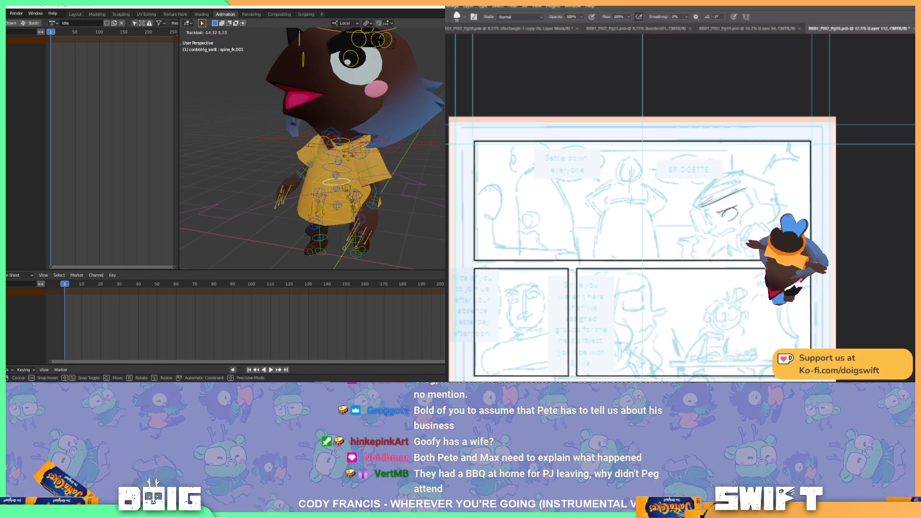
click(349, 169)
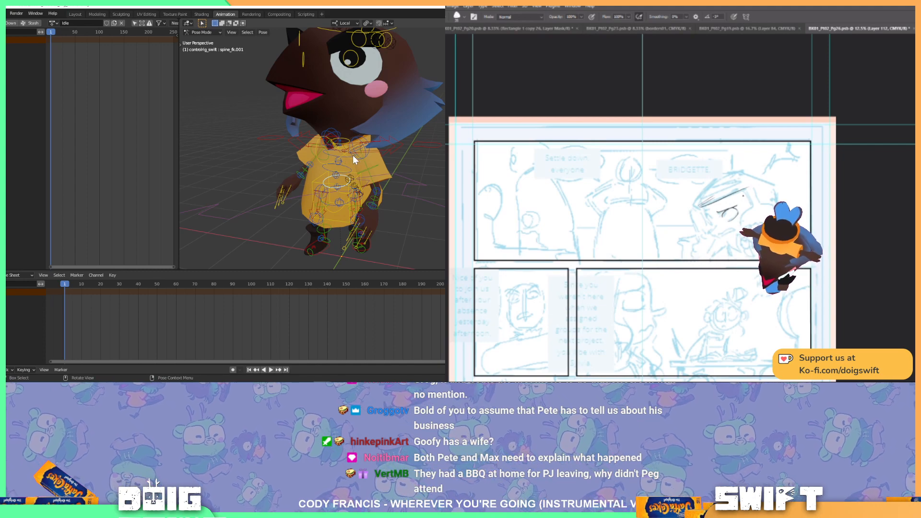
Move the torso control slightly down from the front view to lower the body over the feet.
drag(328, 165, 342, 186)
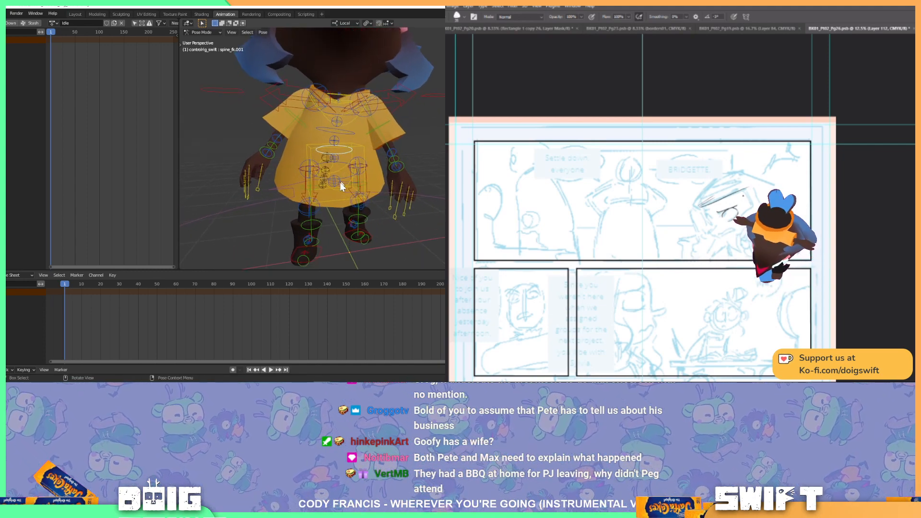
click(333, 198)
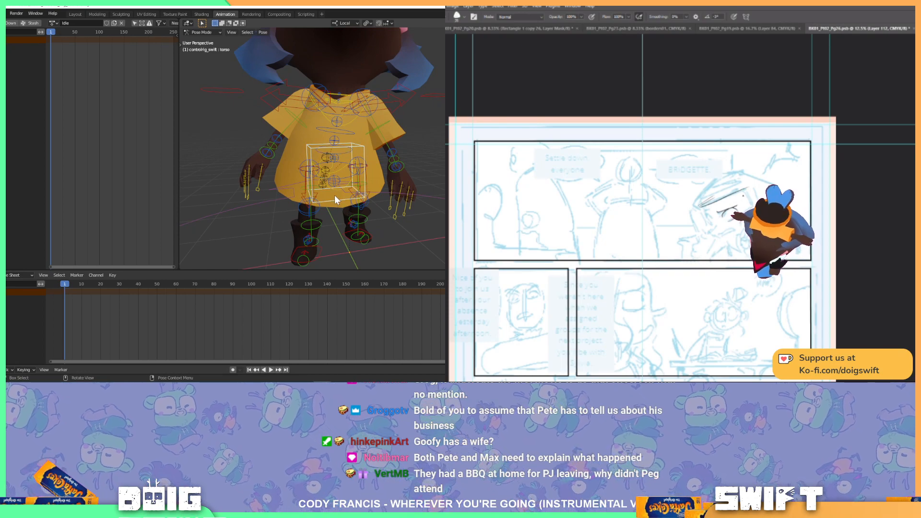
key(g)
click(344, 171)
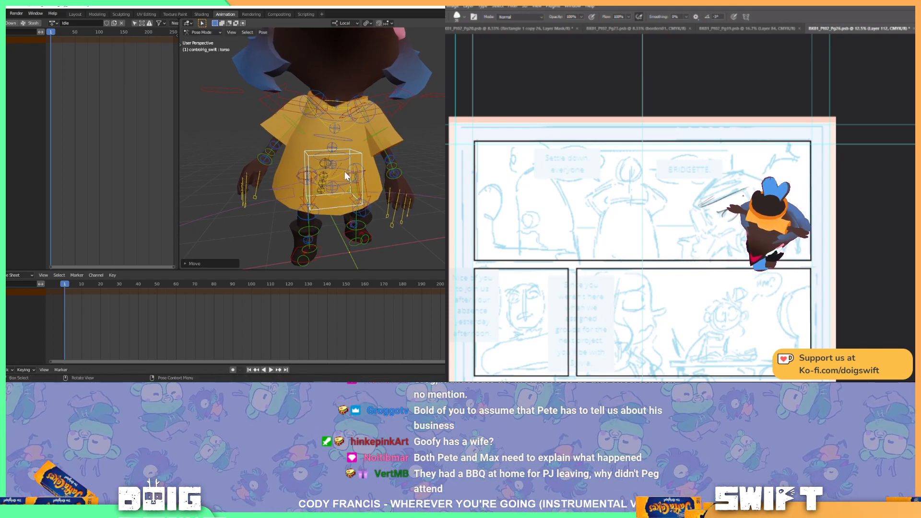
Reposition the torso between the feet with two more moves from a slightly different front angle.
mouse_move(345, 175)
mouse_down()
mouse_move(403, 168)
mouse_move(337, 169)
mouse_move(356, 171)
mouse_up()
key(g)
click(401, 163)
key(g)
click(354, 164)
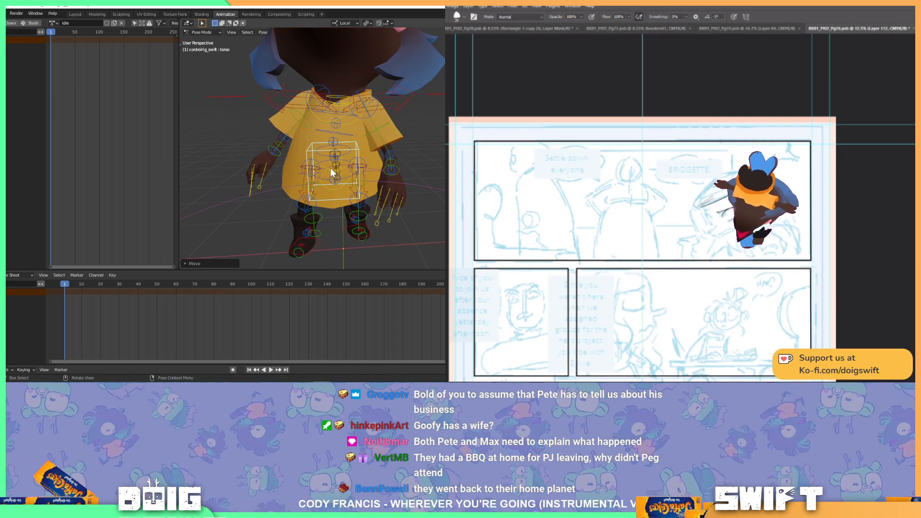
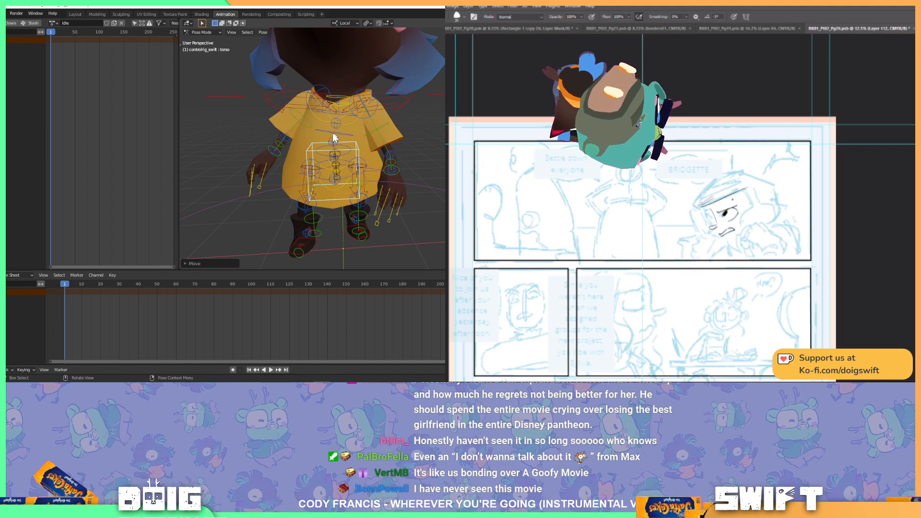
Select the head control and rotate it about 9 degrees around the global X axis.
drag(330, 135, 331, 161)
drag(334, 164, 321, 137)
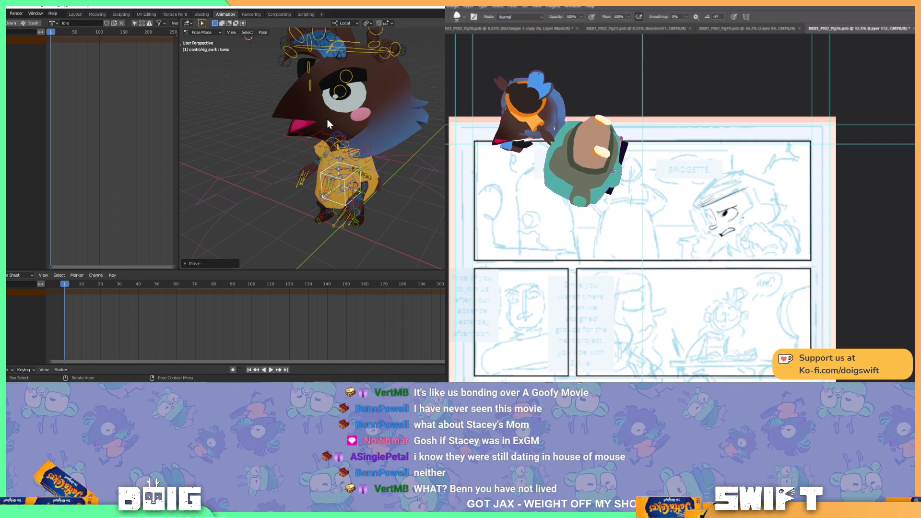
drag(322, 144, 363, 125)
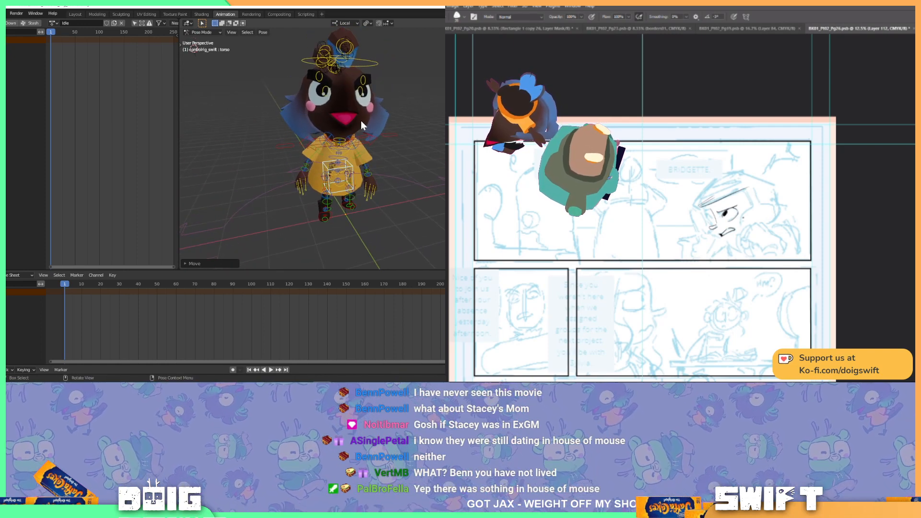
click(365, 67)
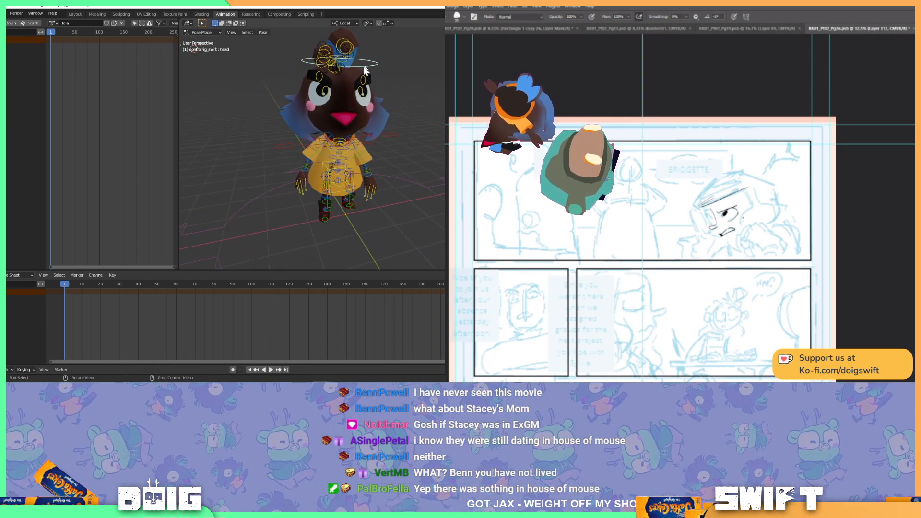
key(r)
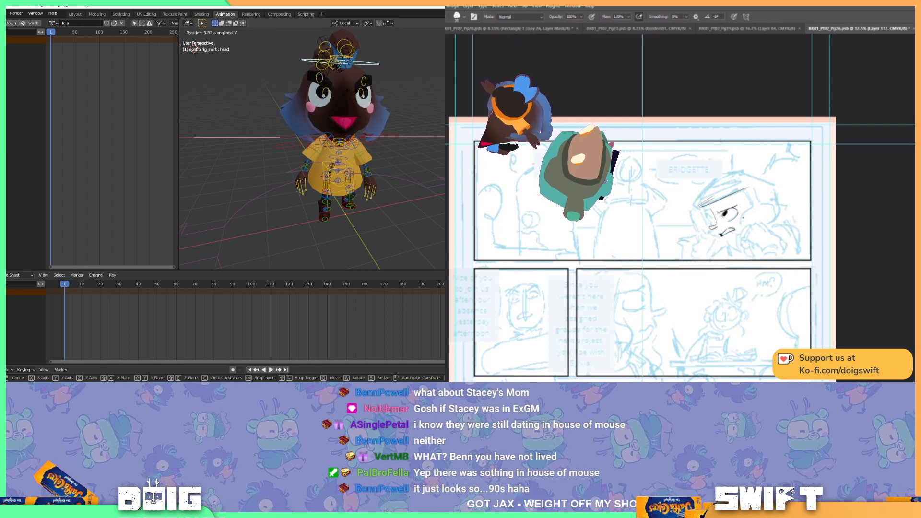
key(x)
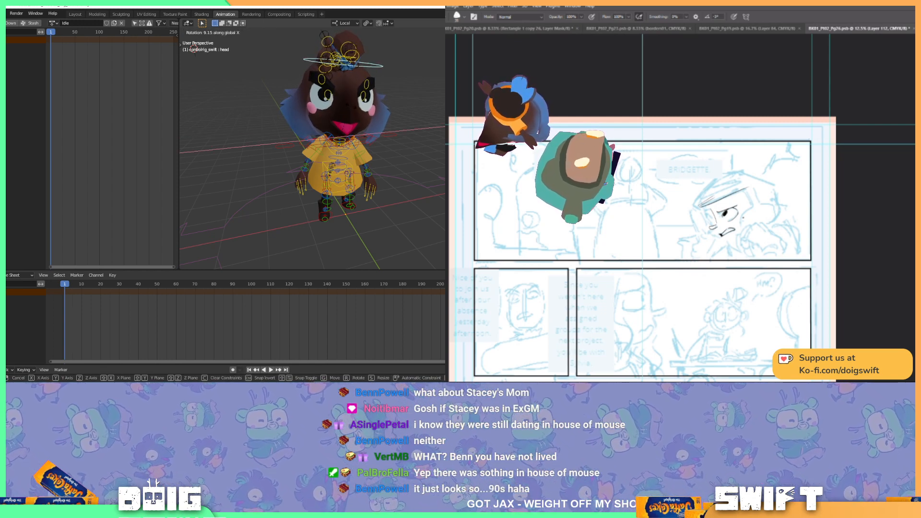
click(350, 106)
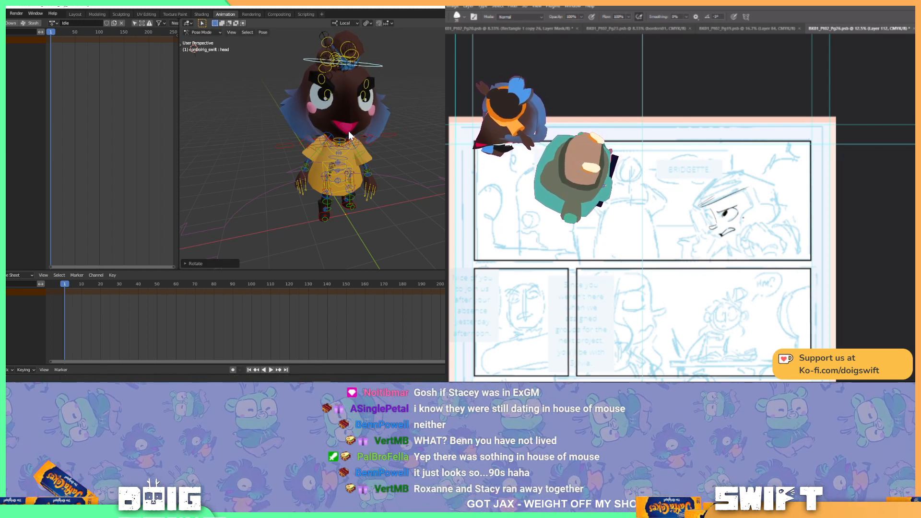
Hide the viewport overlays, check the character's pose from the front and side, and save the Blender file.
drag(341, 113, 359, 118)
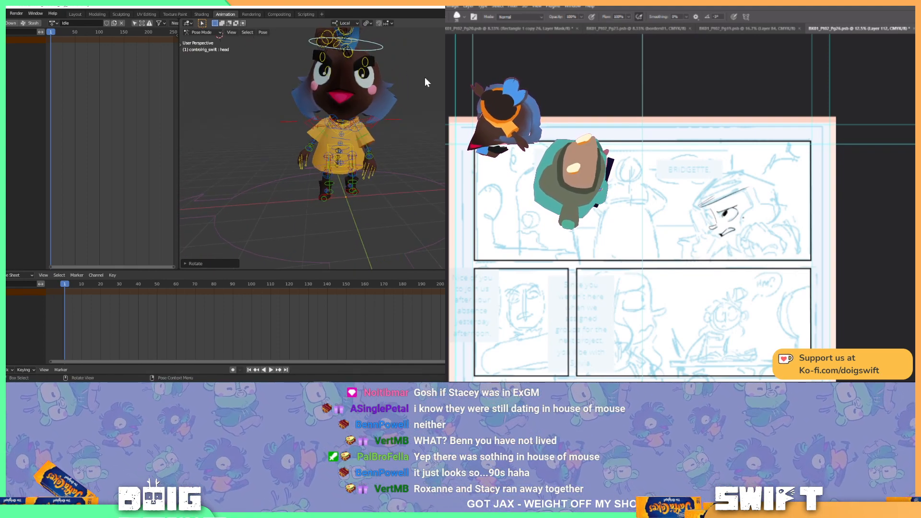
key(shift+alt+z)
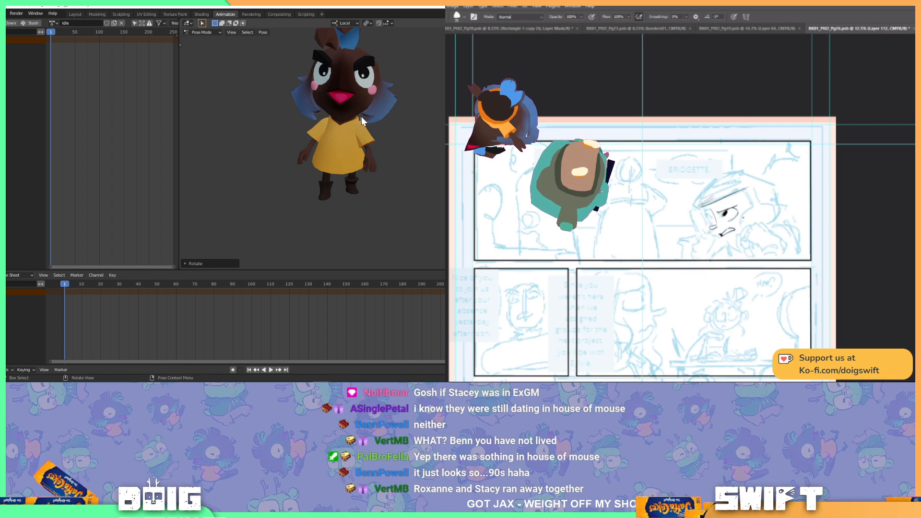
drag(361, 117, 378, 96)
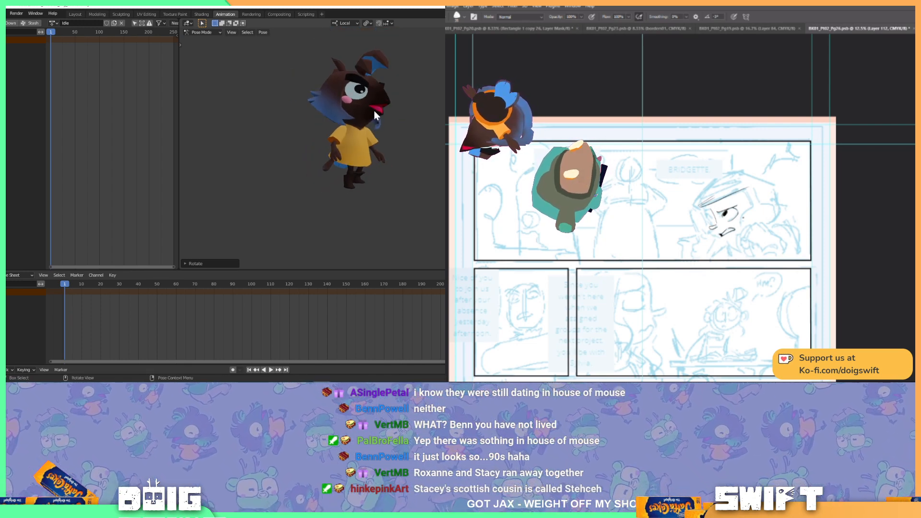
drag(375, 107, 390, 120)
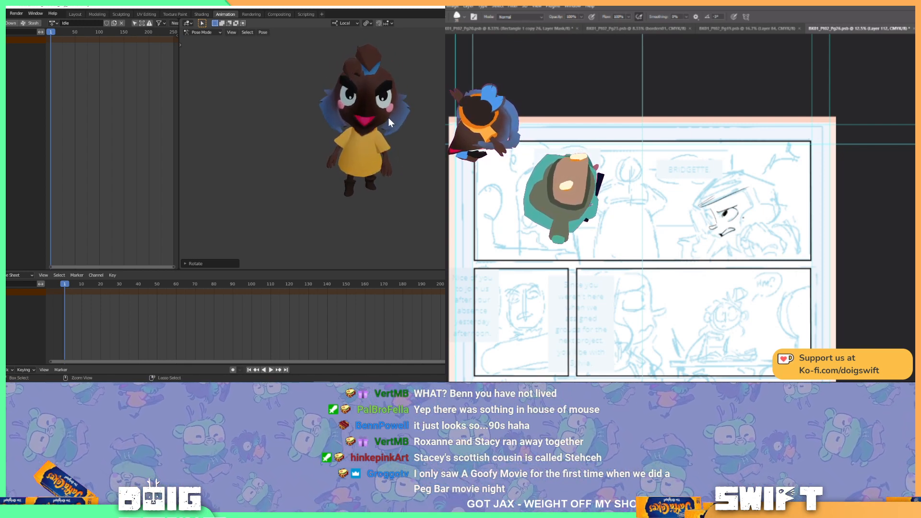
key(ctrl+s)
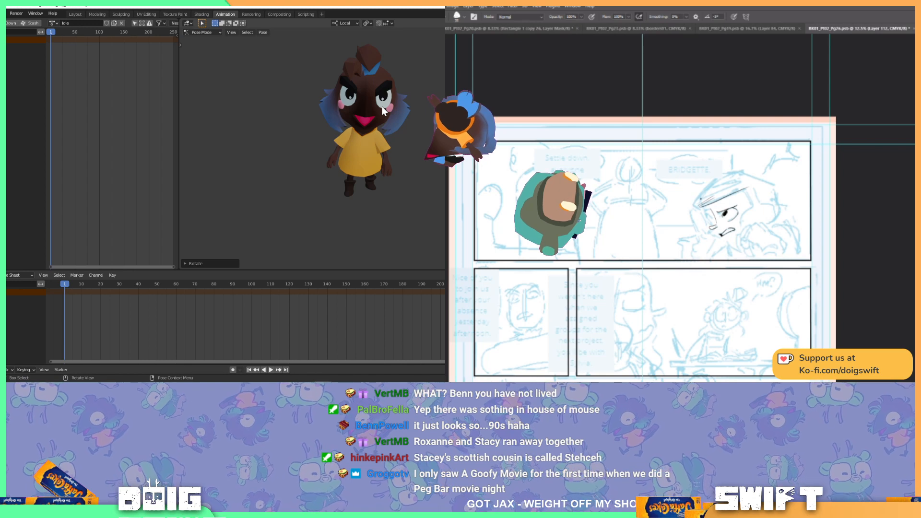
In Photoshop, sketch the hair strokes above the angry character's forehead in page 26's top panel, undoing two unwanted strokes.
drag(700, 199, 741, 181)
key(ctrl+z)
key(ctrl+z)
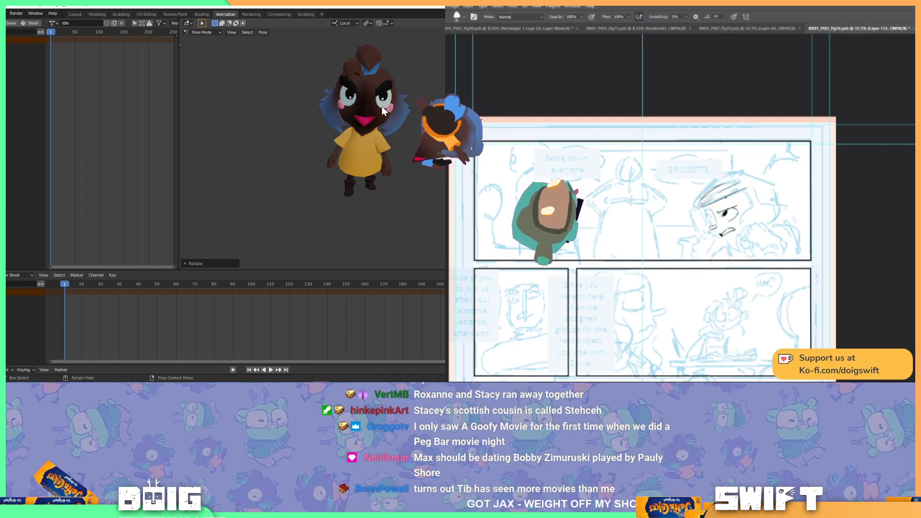
drag(725, 206, 704, 209)
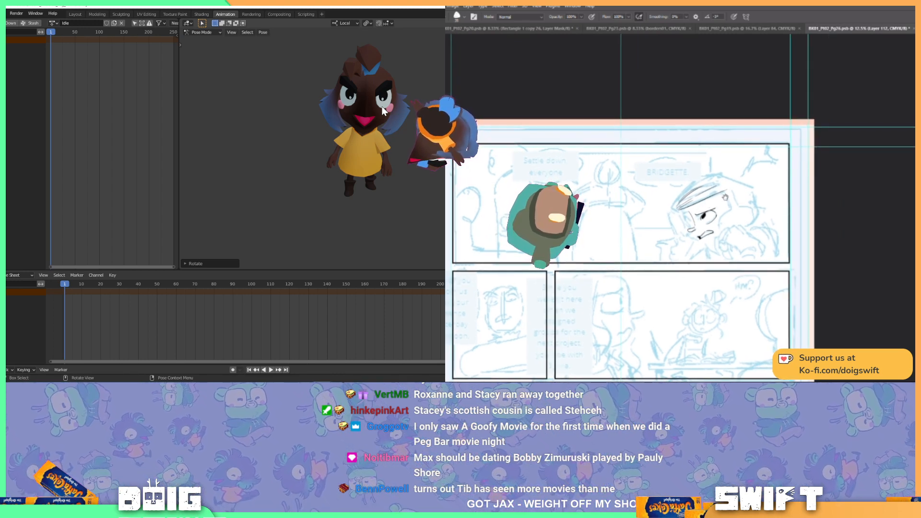
drag(725, 197, 737, 229)
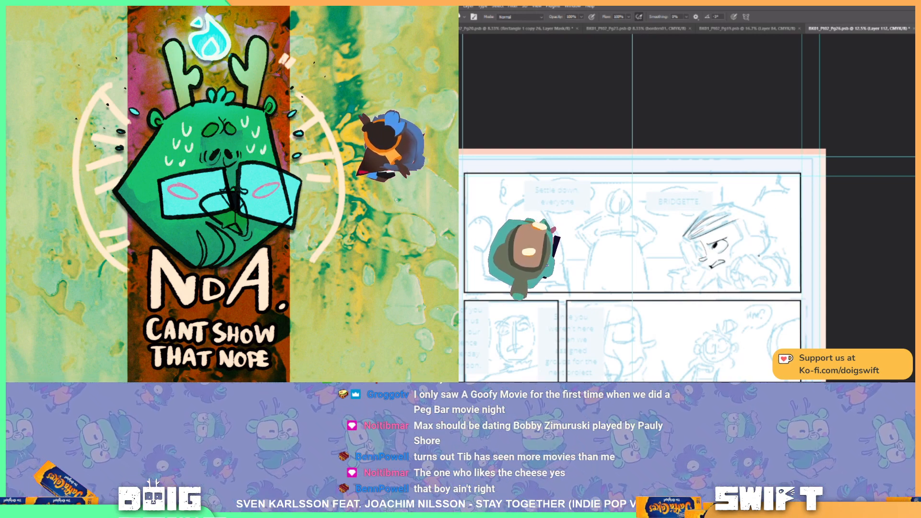
Draw the angry character's second eye, nose and cheek lines in the top panel from rotated canvas angles.
key(r)
drag(757, 269, 738, 269)
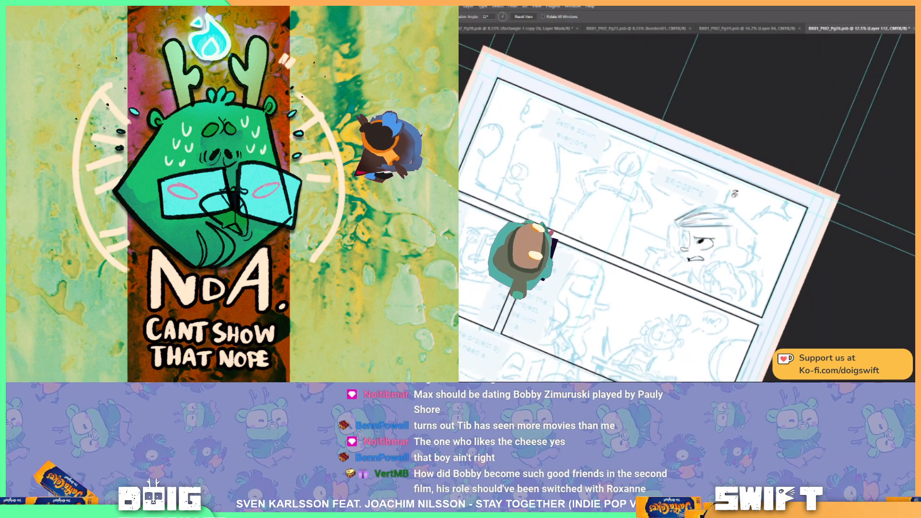
mouse_move(740, 232)
mouse_down()
mouse_move(778, 234)
mouse_move(714, 238)
mouse_up()
key(b)
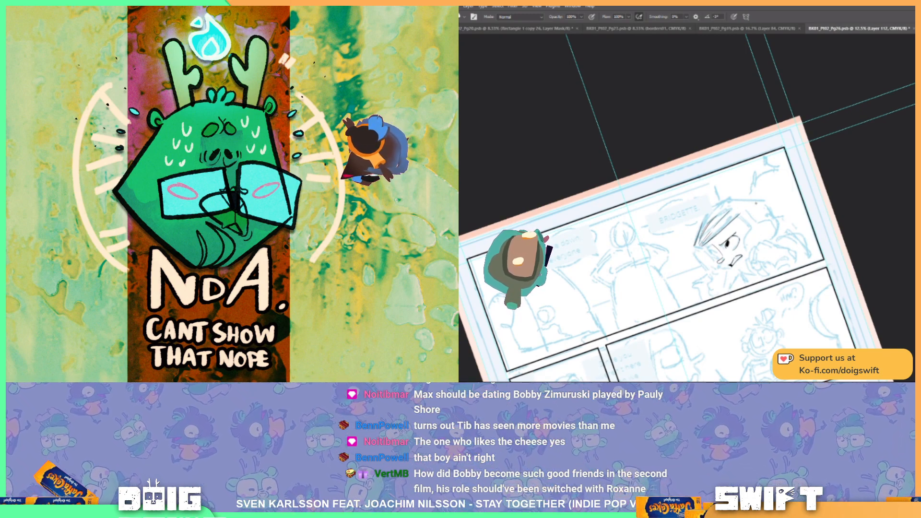
key(r)
mouse_move(755, 203)
mouse_down()
mouse_move(760, 258)
mouse_move(726, 264)
mouse_up()
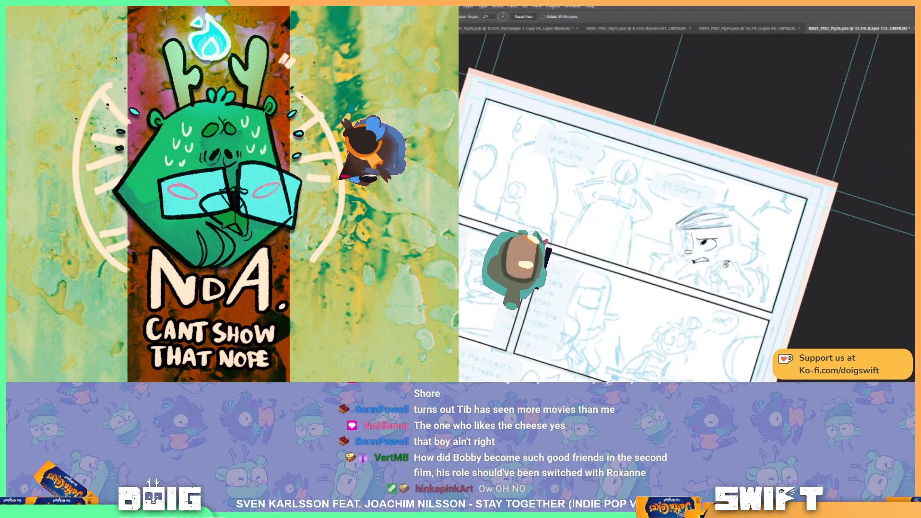
key(b)
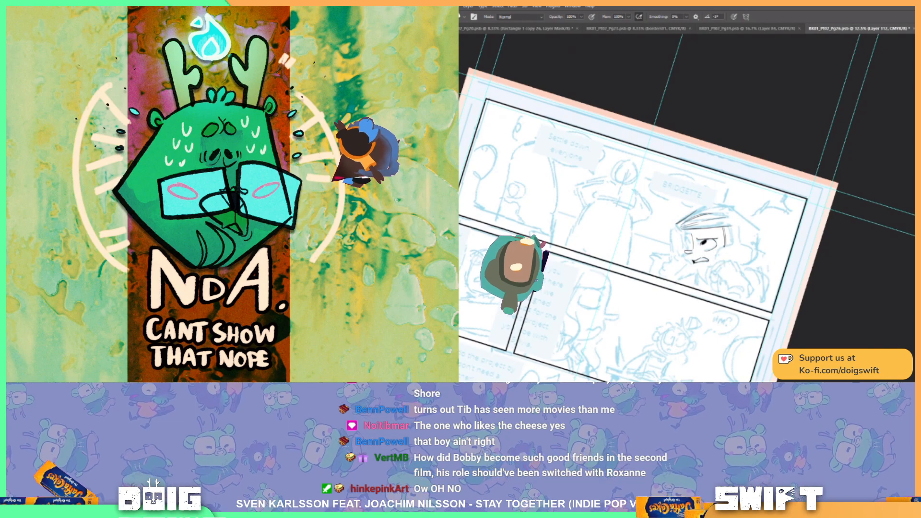
drag(714, 249, 715, 267)
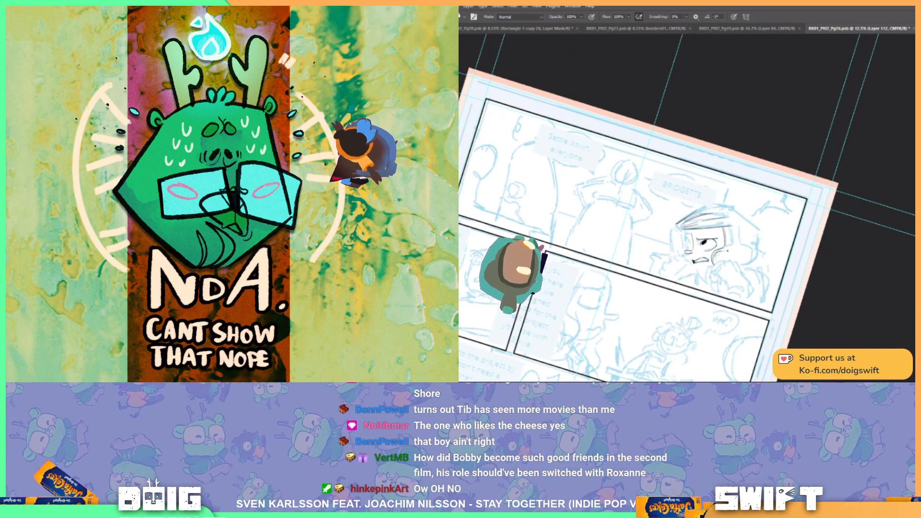
drag(729, 234, 731, 246)
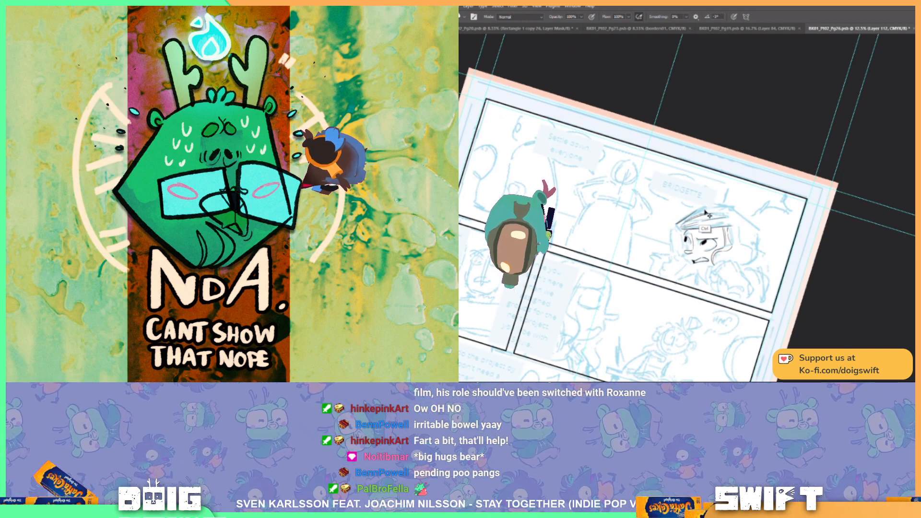
Clean up the face drawing and add the hair edge beside the cheek and the front contour of the face.
key(e)
drag(692, 294, 727, 294)
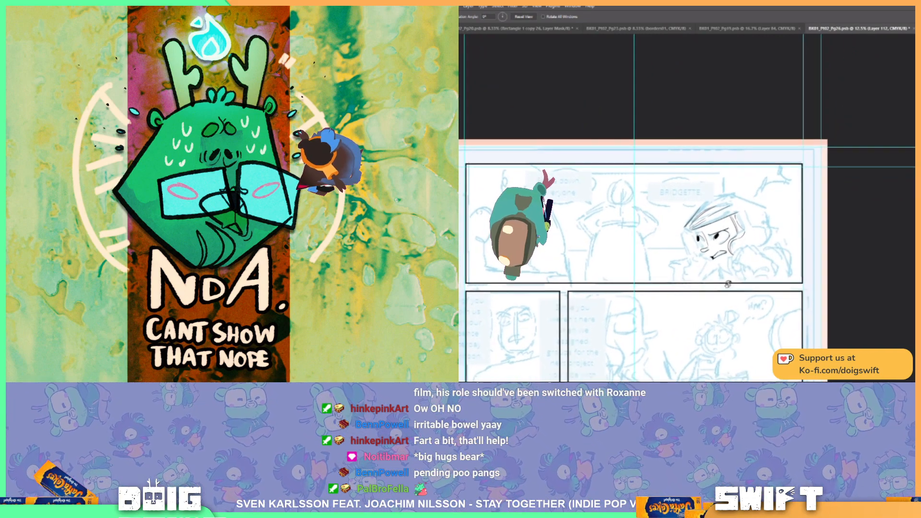
key(b)
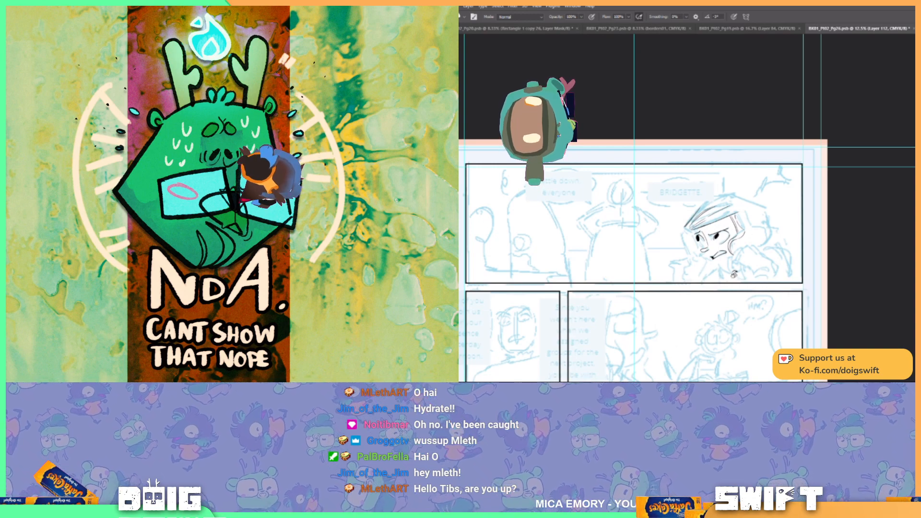
key(r)
mouse_move(733, 274)
mouse_down()
mouse_move(707, 290)
mouse_move(723, 286)
mouse_up()
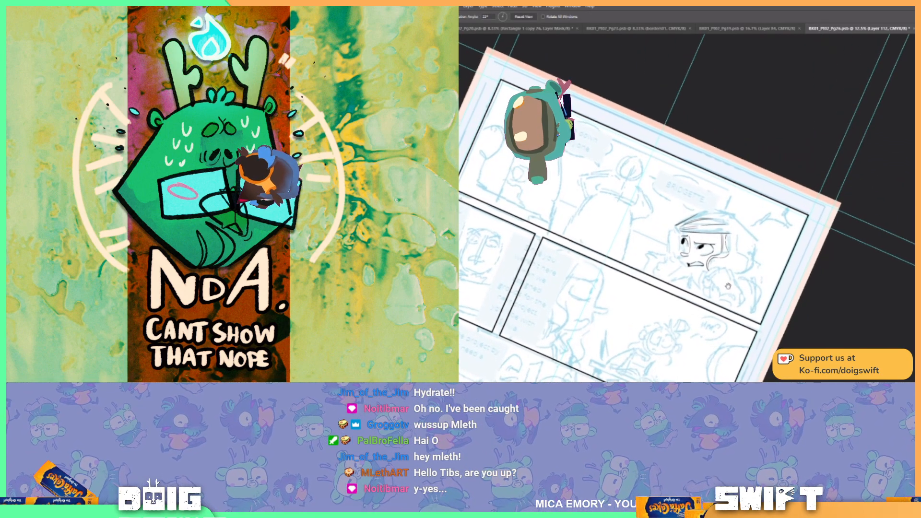
key(b)
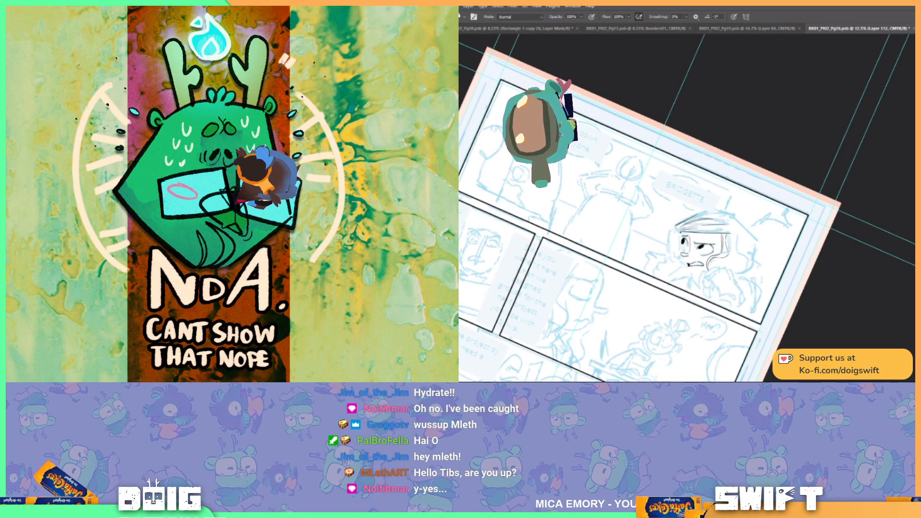
drag(680, 237, 678, 254)
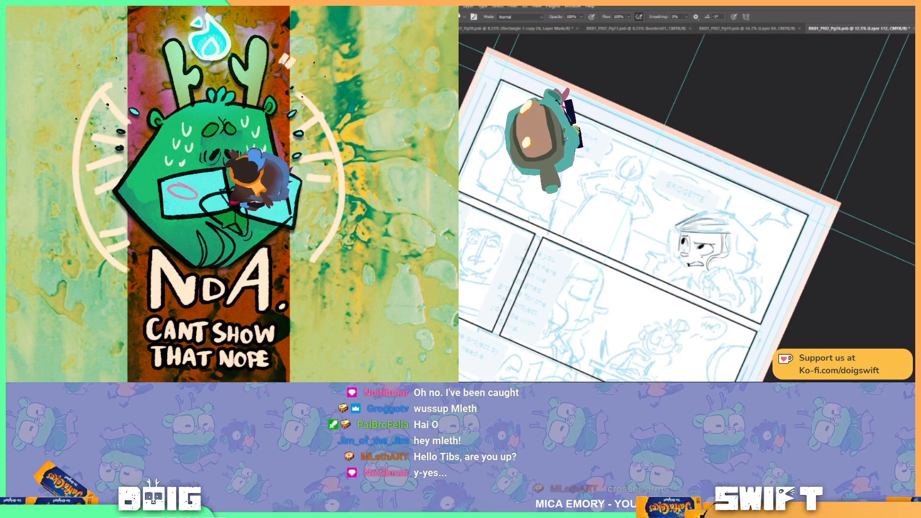
key(t)
click(704, 280)
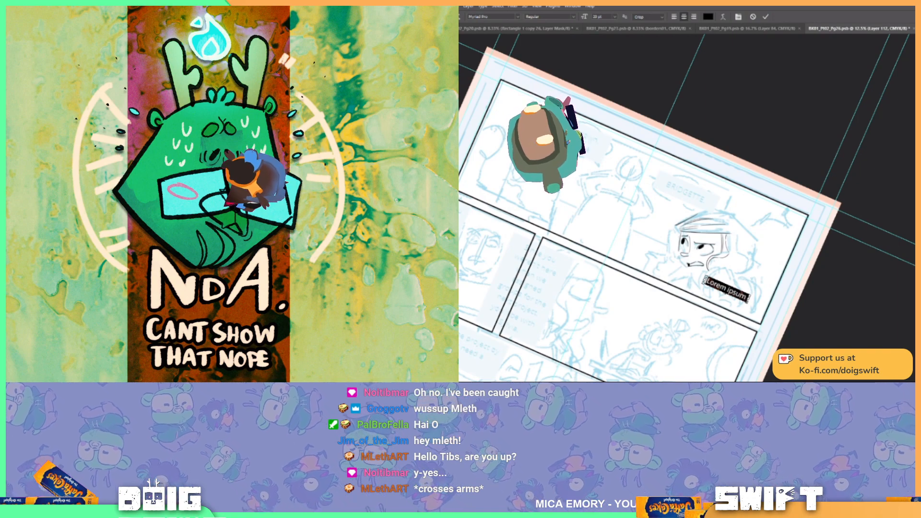
key(Escape)
key(b)
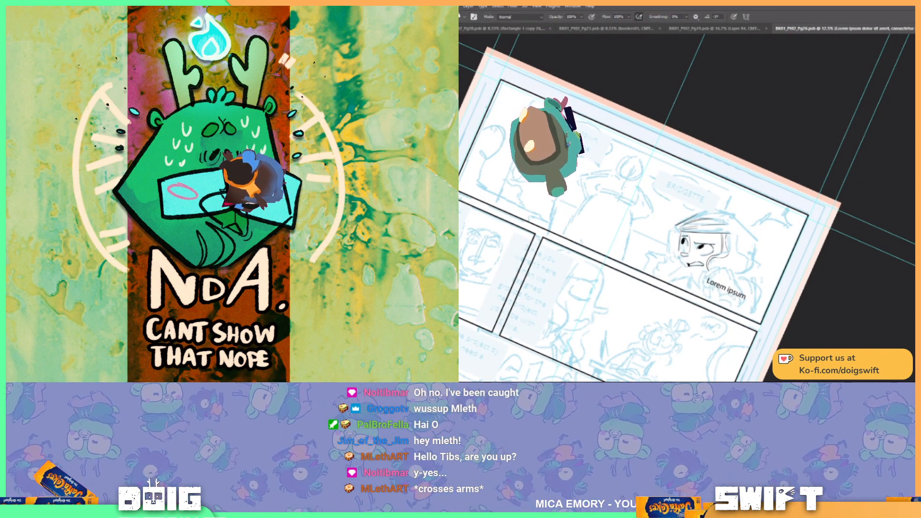
key(ctrl+z)
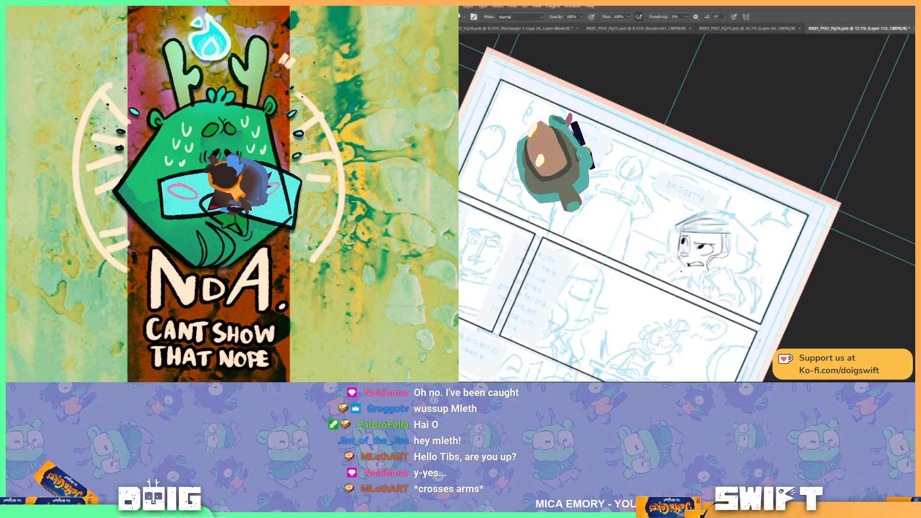
Outline the angry character's jaw and the hair around the side of the face, turning the canvas between strokes.
key(r)
drag(681, 272, 753, 263)
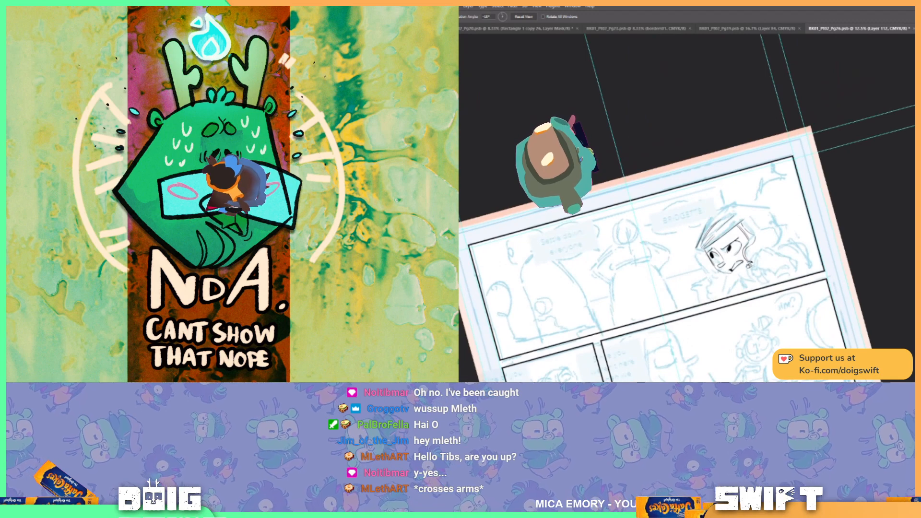
key(b)
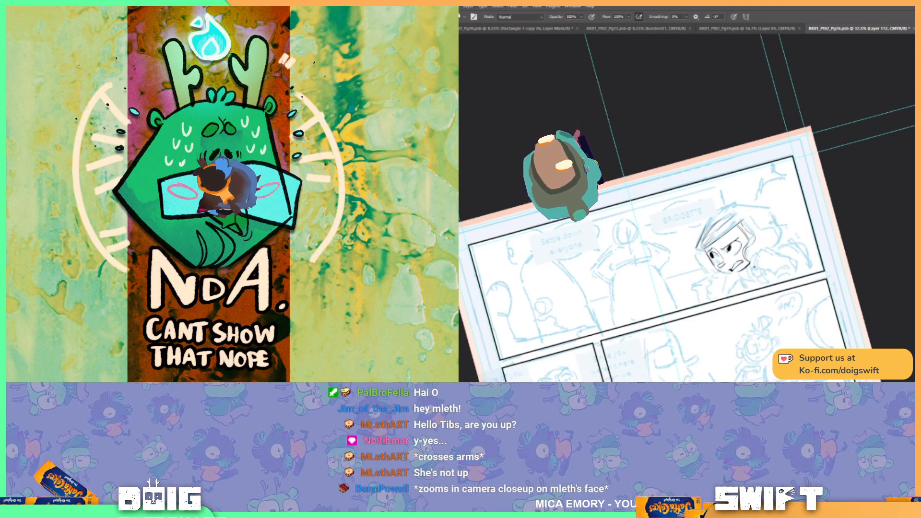
key(r)
mouse_move(753, 283)
mouse_down()
mouse_move(722, 334)
mouse_move(709, 304)
mouse_move(689, 303)
mouse_up()
key(b)
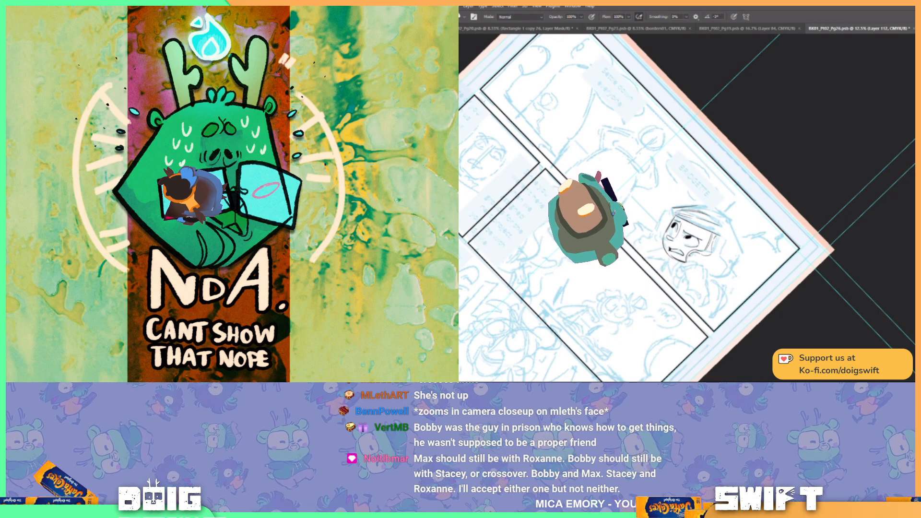
Draw the angry character's hand resting against the cheek and the wrist and sleeve lines below it, from rotated canvas angles.
key(r)
drag(693, 275, 766, 259)
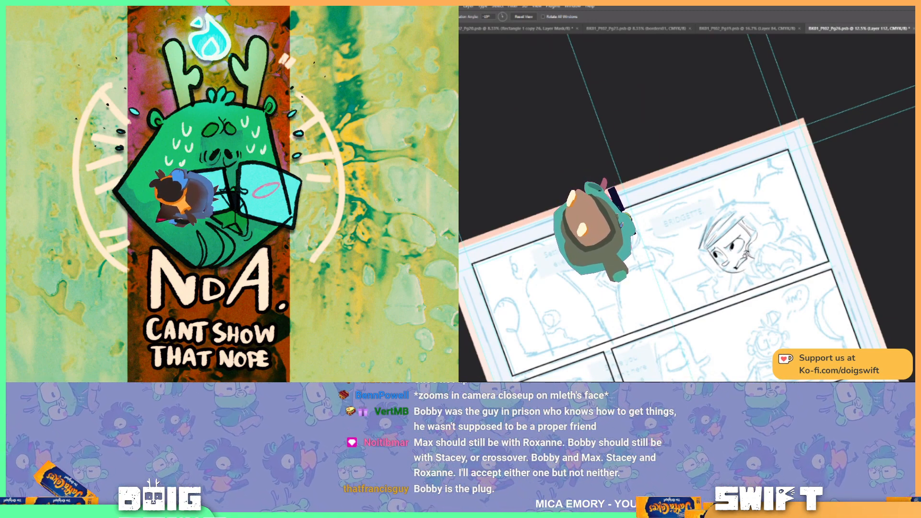
key(b)
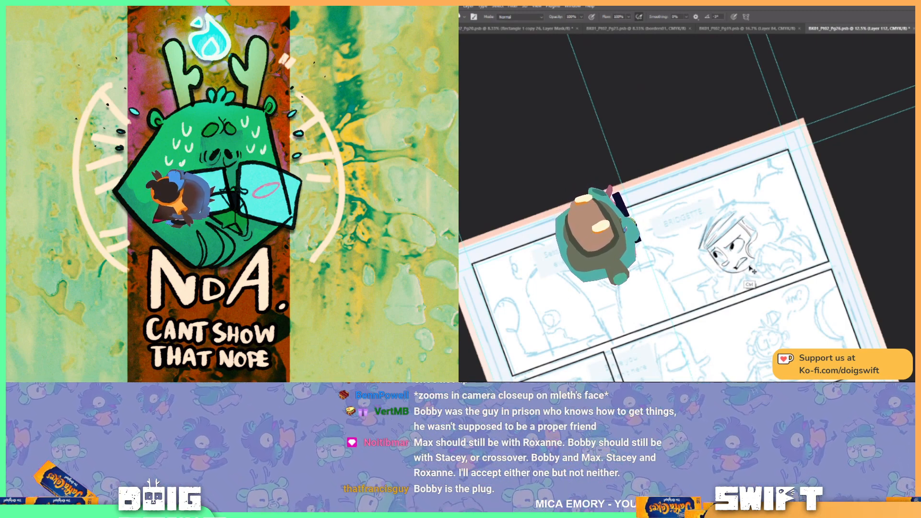
key(ctrl)
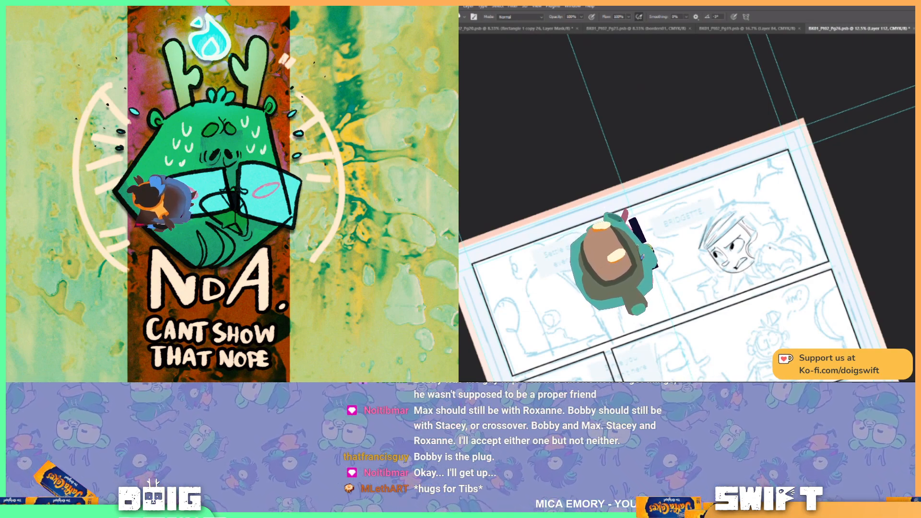
key(r)
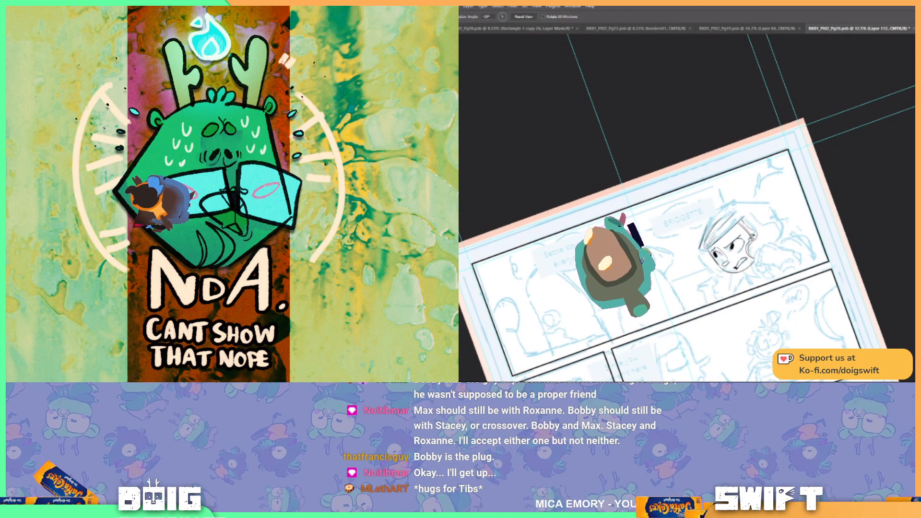
drag(760, 268, 734, 290)
key(b)
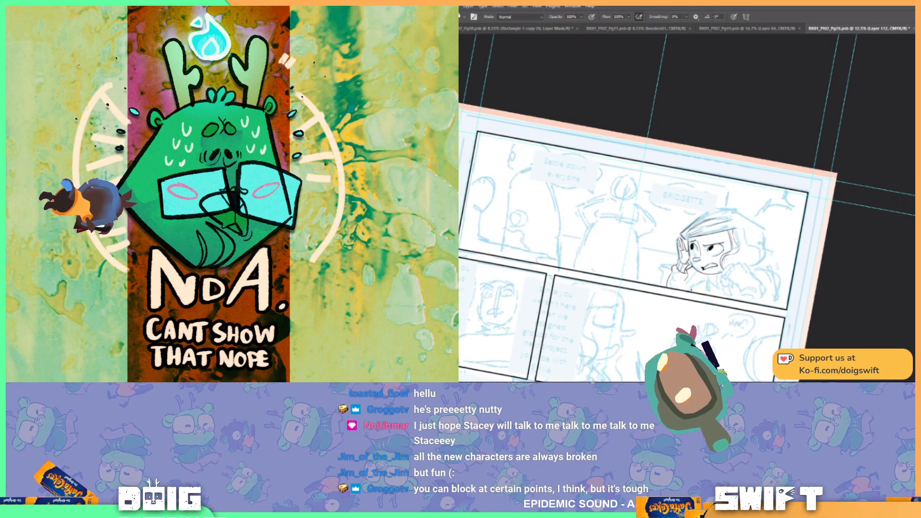
drag(687, 291, 705, 286)
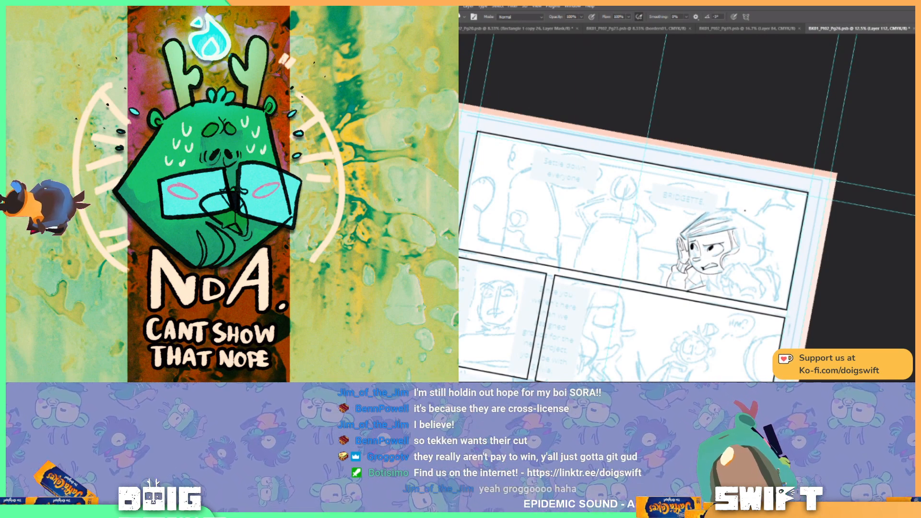
Outline the top of the angry character's hair and carry the contour down the back of the head, turning the canvas between strokes.
key(r)
mouse_move(705, 265)
mouse_down()
mouse_move(763, 244)
mouse_move(710, 273)
mouse_up()
key(b)
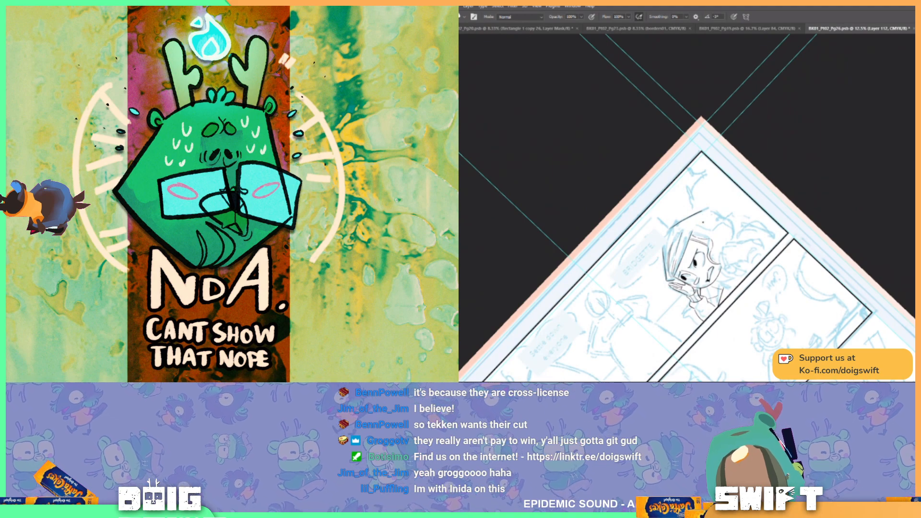
key(r)
drag(760, 234, 716, 268)
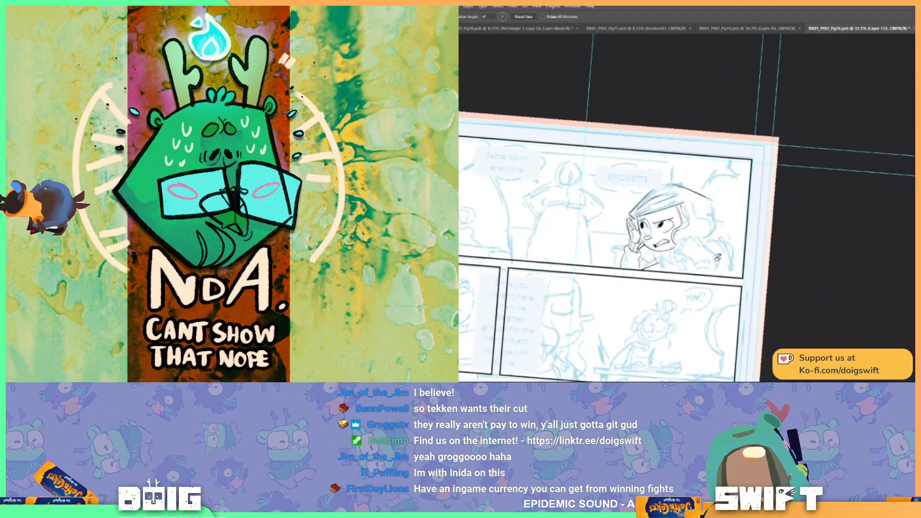
key(b)
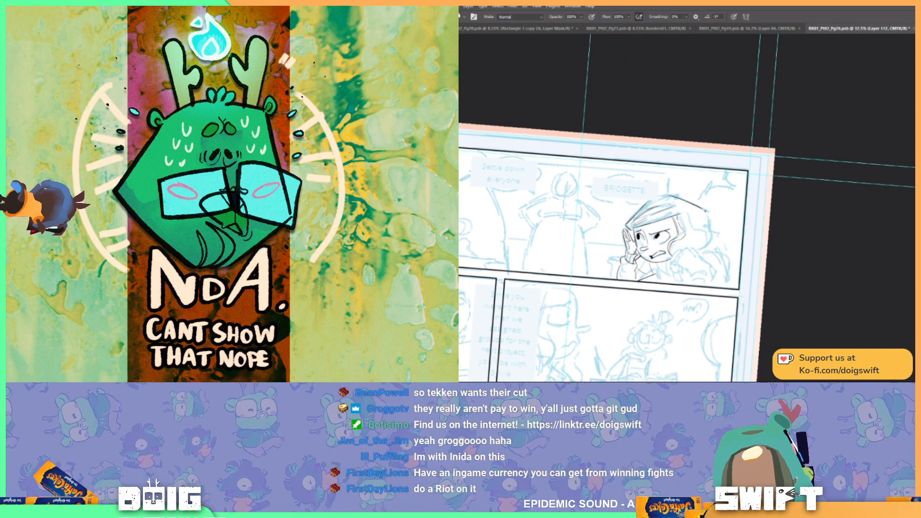
drag(705, 212, 711, 249)
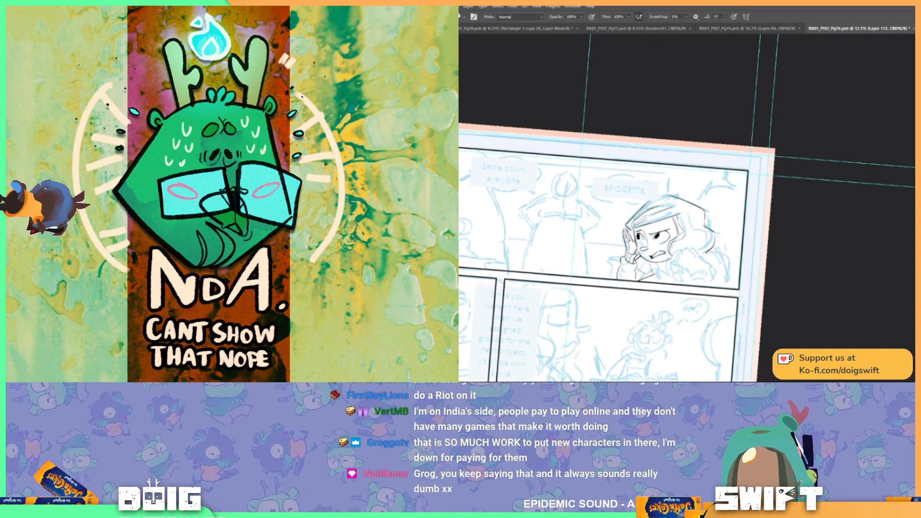
Undo unwanted hair strokes and redraw the wavy locks behind the angry character's face down toward the shoulder.
key(ctrl+z)
drag(706, 251, 716, 234)
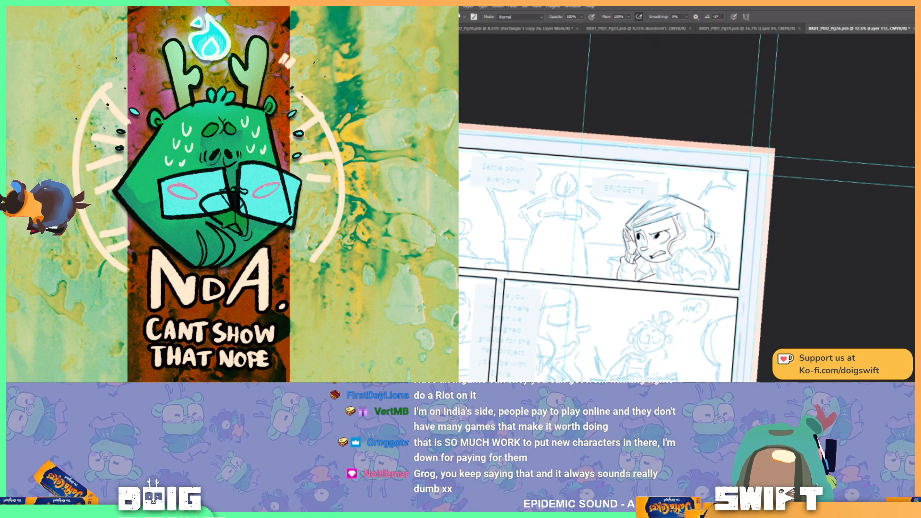
mouse_move(701, 209)
mouse_down()
mouse_move(697, 226)
mouse_move(710, 239)
mouse_move(688, 229)
mouse_move(697, 237)
mouse_up()
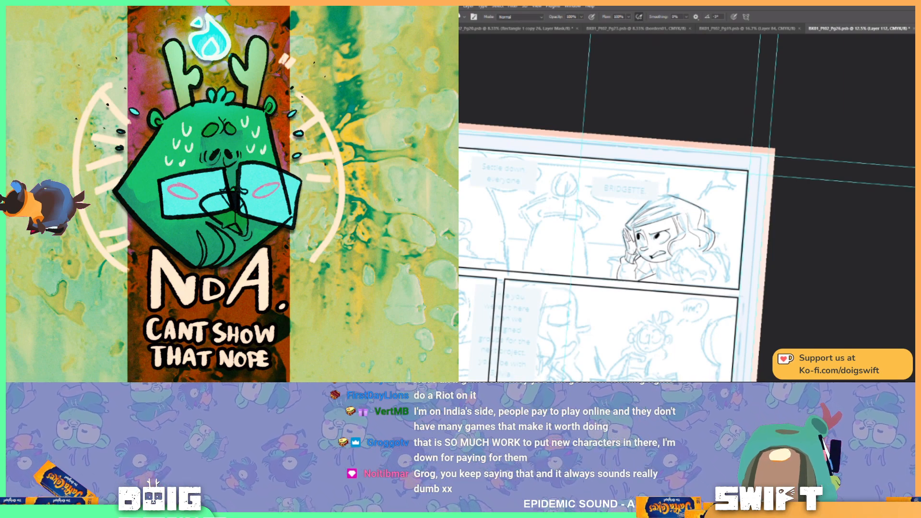
key(ctrl+z)
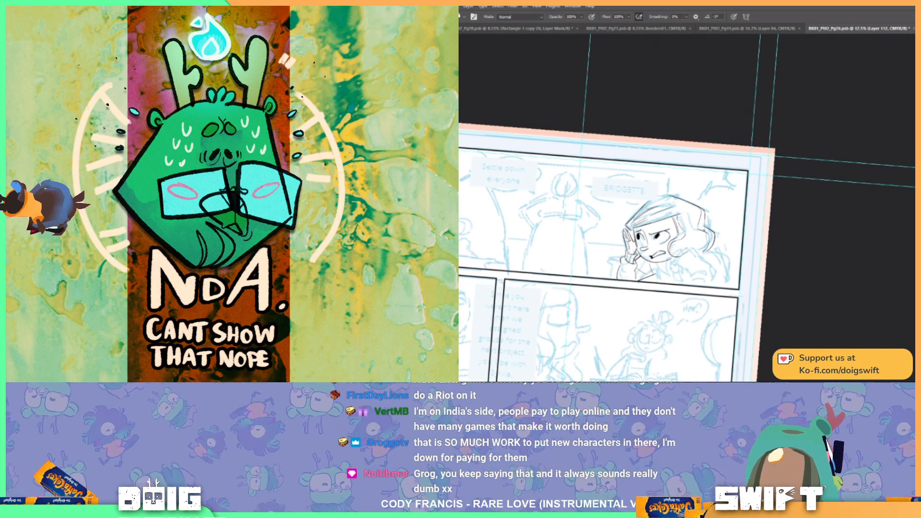
drag(686, 252, 729, 233)
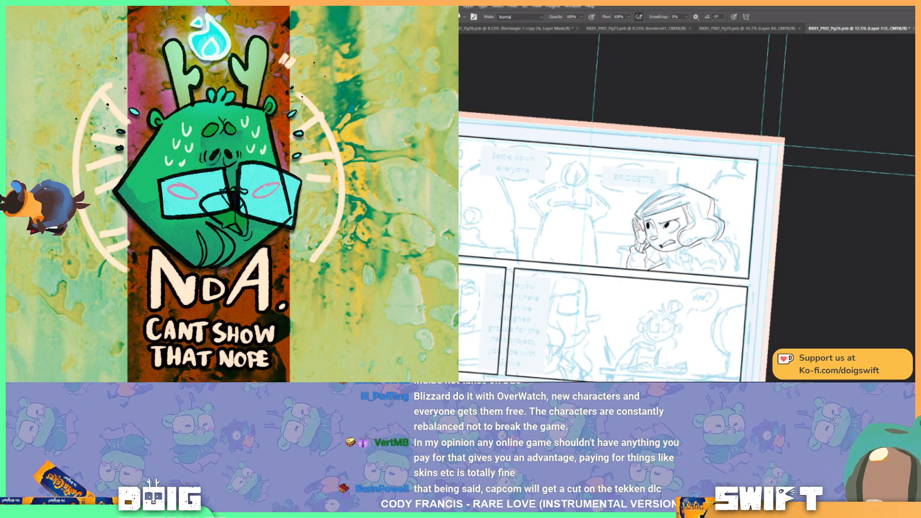
Reinforce the crown of the angry character's hair and refine the curl at the back of the head.
drag(639, 207, 667, 187)
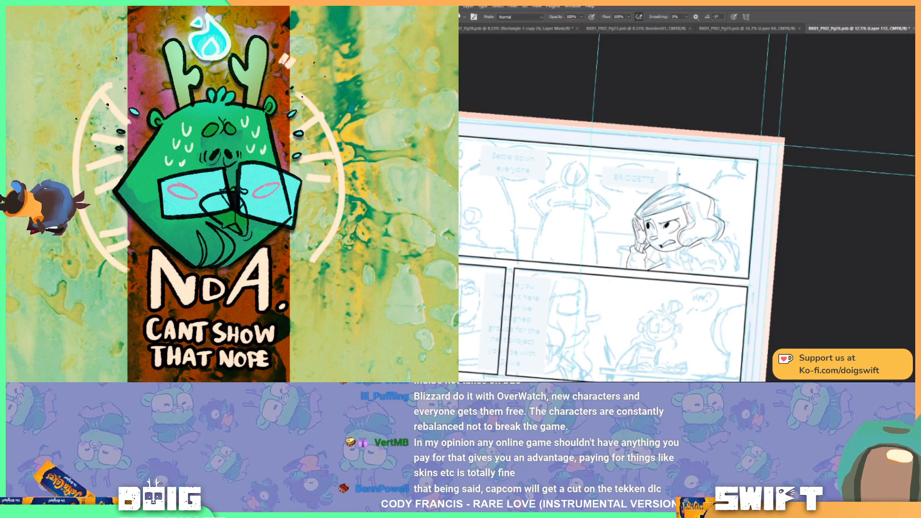
drag(671, 186, 676, 189)
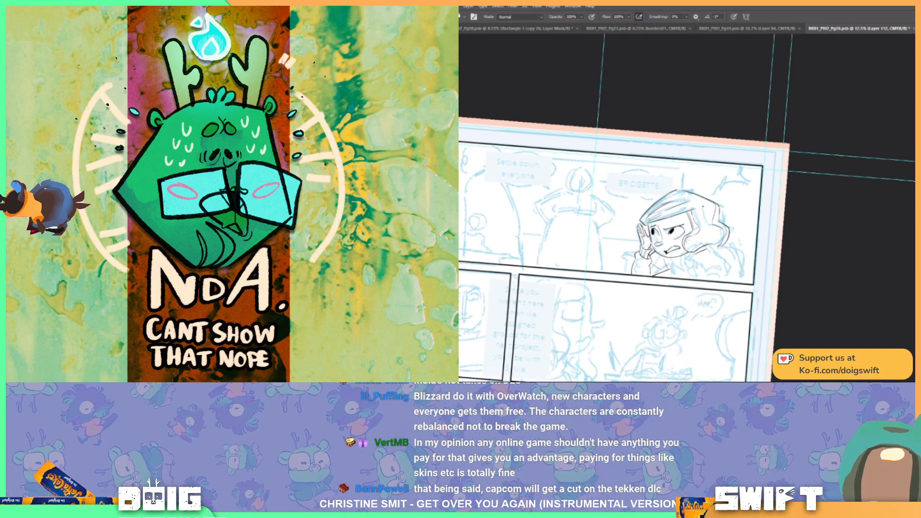
mouse_move(720, 232)
mouse_down()
mouse_move(702, 239)
mouse_move(724, 229)
mouse_move(710, 220)
mouse_up()
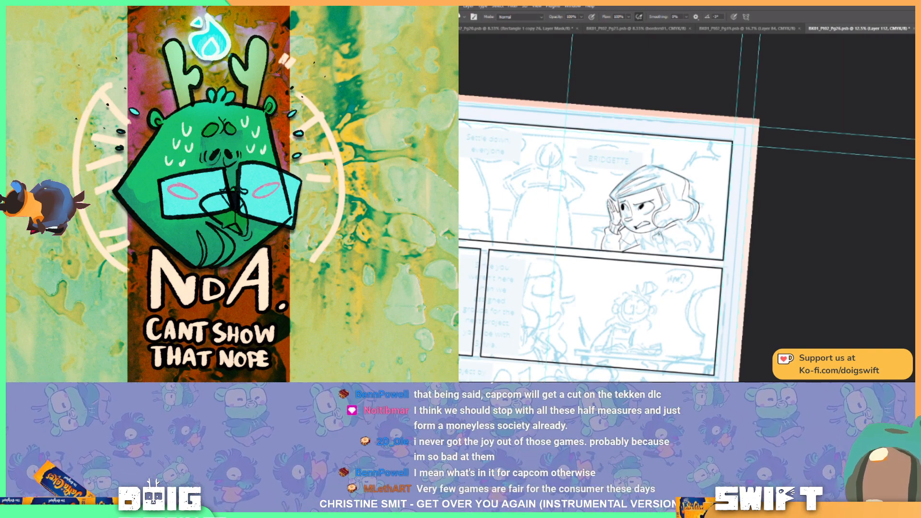
Sketch the small details below the angry character's jaw, undoing the unwanted strokes there and beside the hair.
key(ctrl+z)
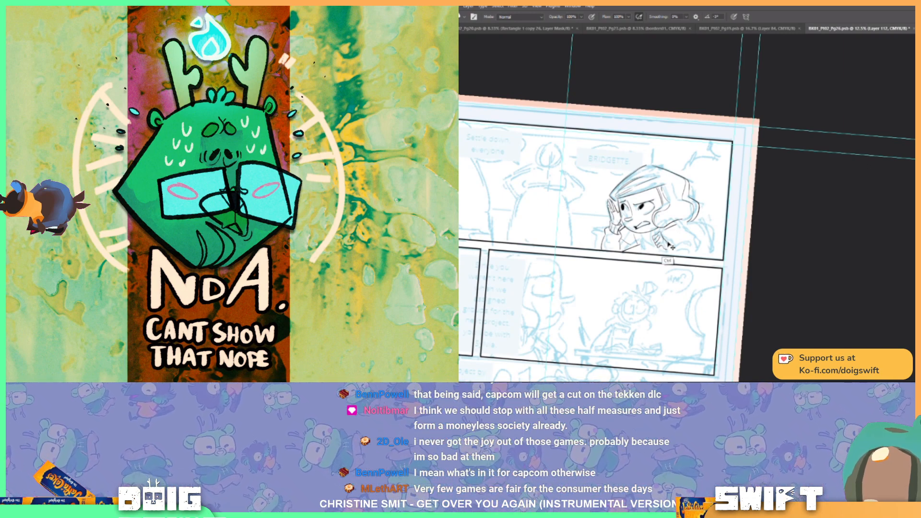
key(ctrl+z)
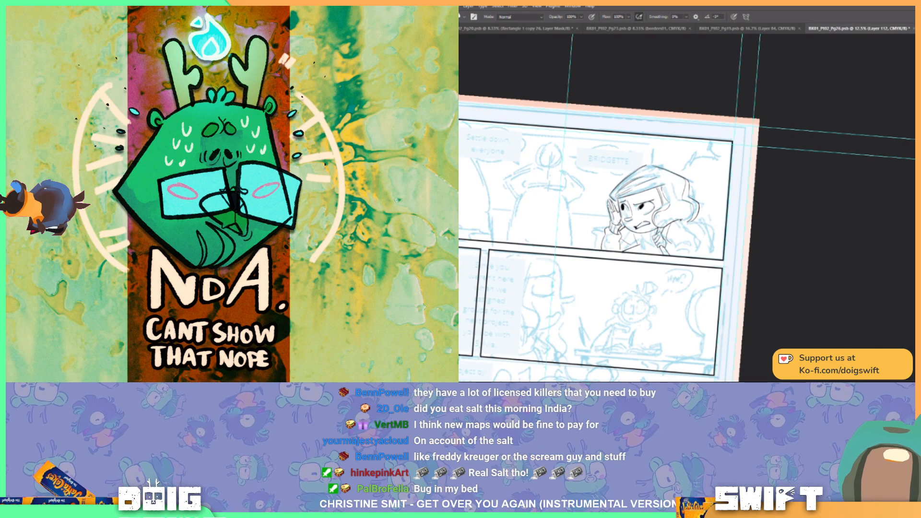
drag(679, 220, 701, 242)
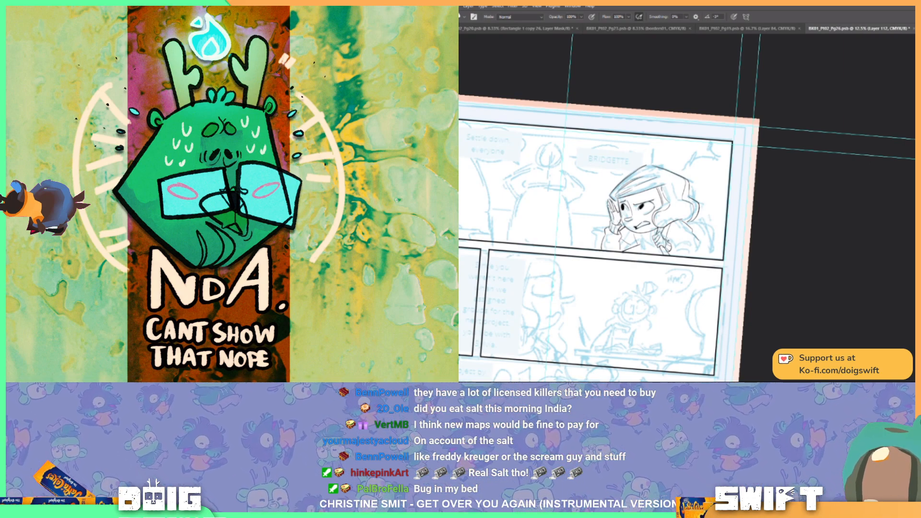
key(ctrl+z)
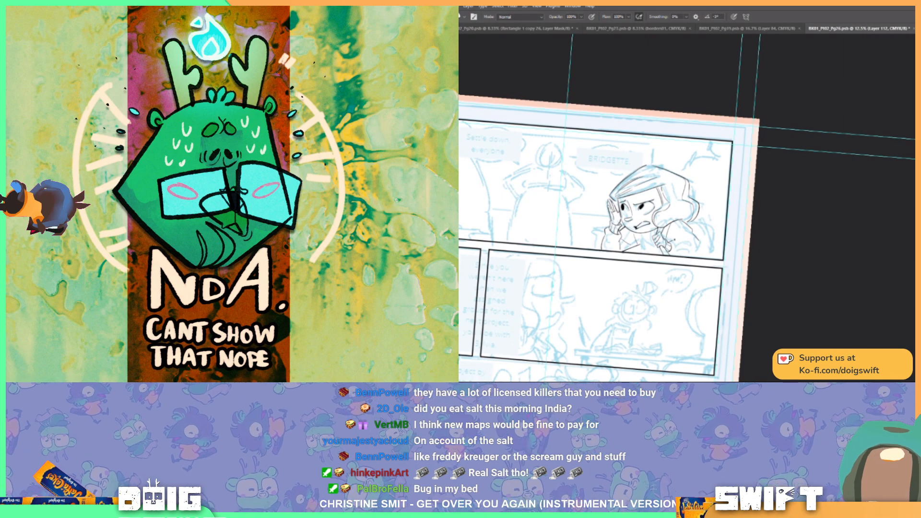
Draw the angry character's clothing and shoulder lines beneath the hair, and touch up the lower hair edge.
drag(674, 241, 679, 257)
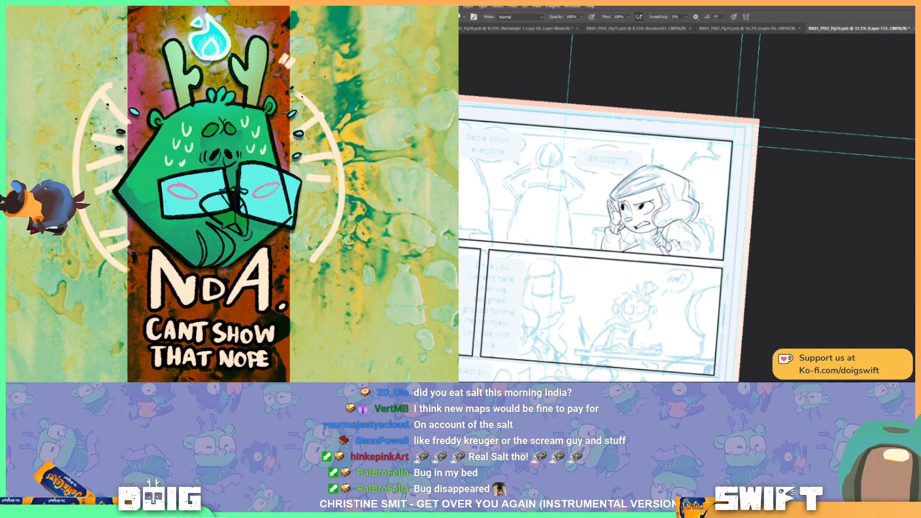
drag(685, 239, 699, 243)
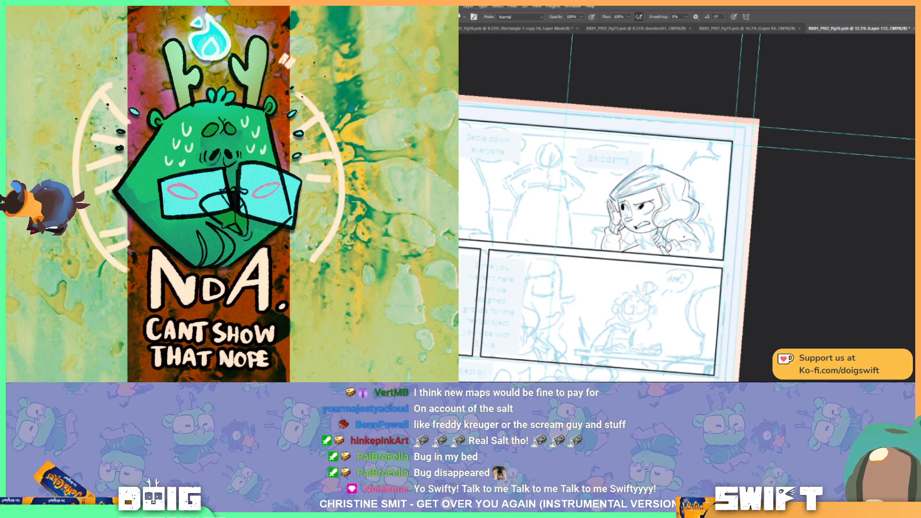
mouse_move(684, 237)
mouse_down()
mouse_move(694, 244)
mouse_move(685, 253)
mouse_move(694, 240)
mouse_up()
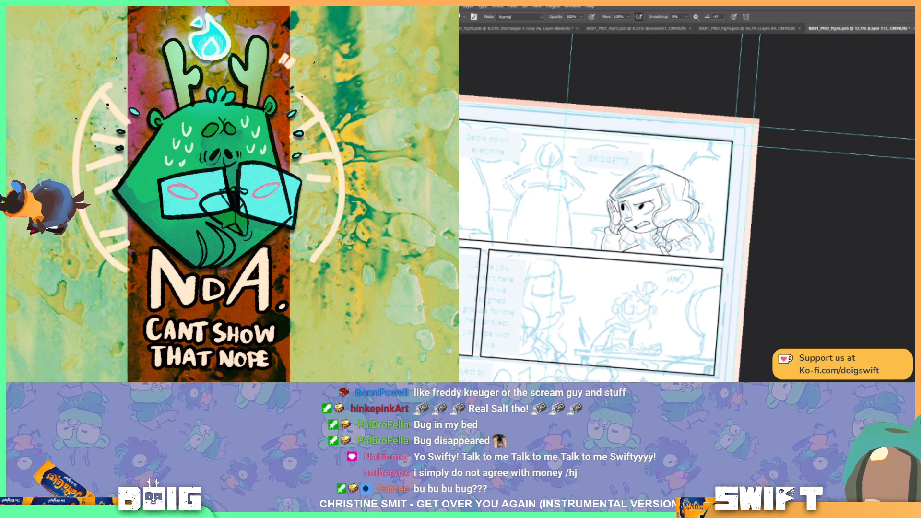
drag(682, 221, 692, 220)
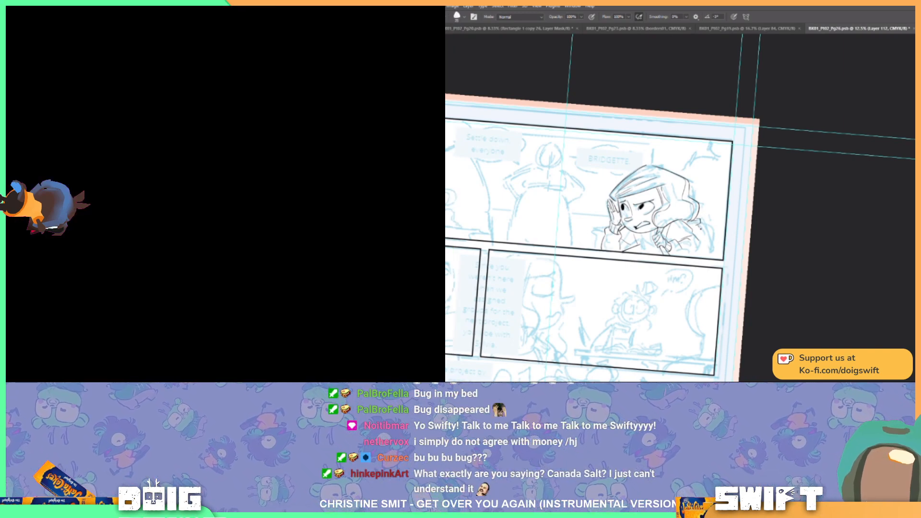
drag(697, 229, 701, 238)
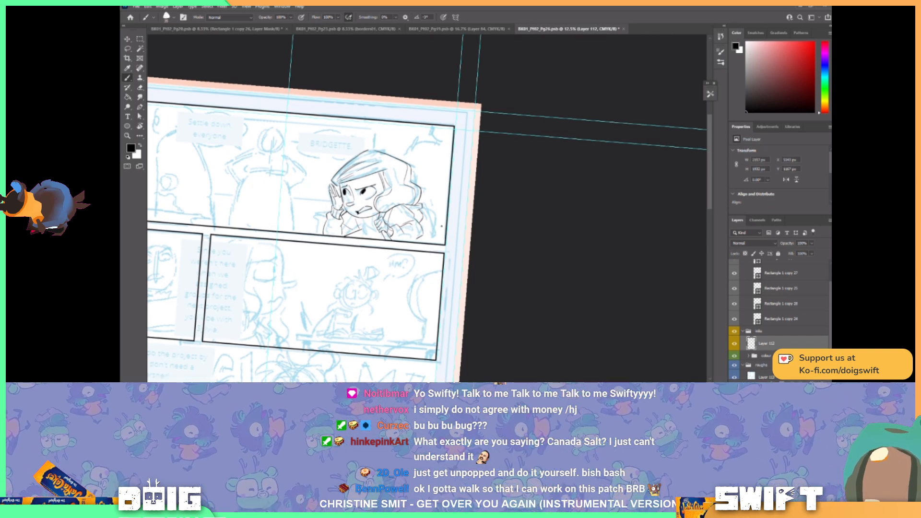
Ink the sleeve and jacket folds of the scowling girl leaning on her hands in the first panel.
drag(425, 231, 442, 233)
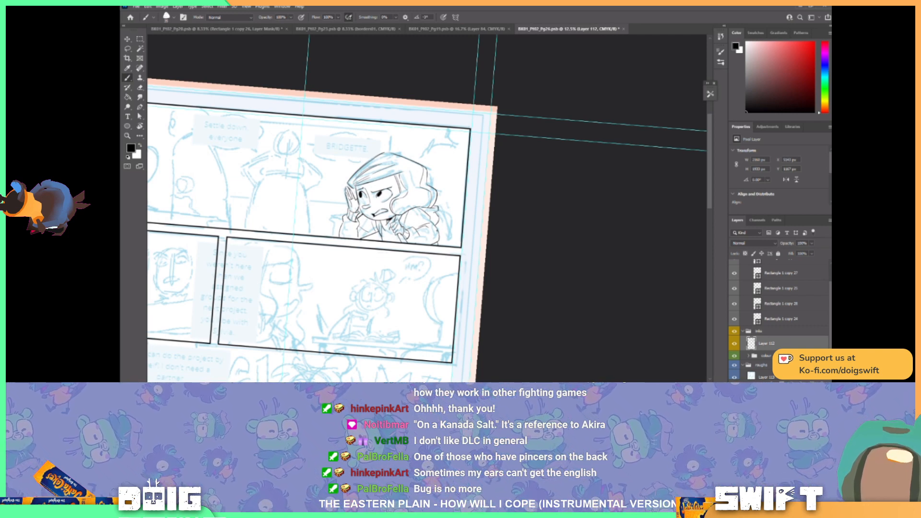
drag(446, 226, 427, 230)
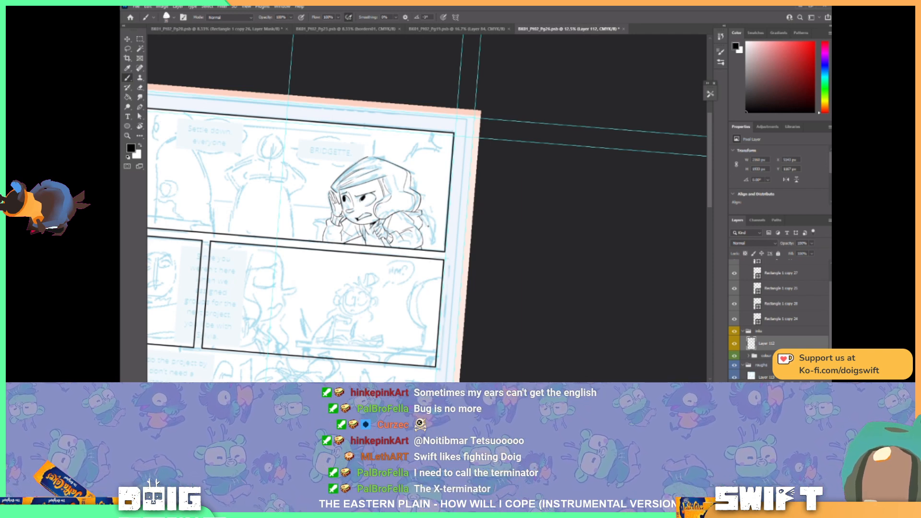
drag(433, 237, 441, 231)
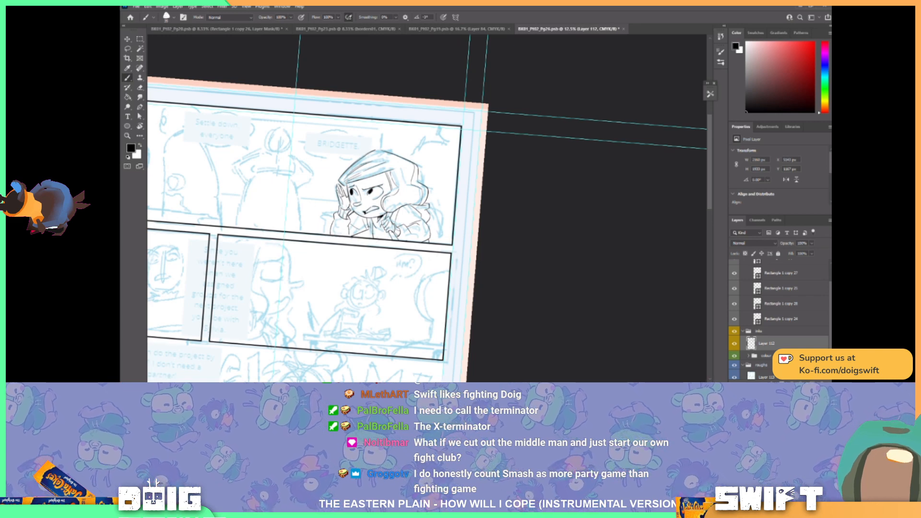
drag(446, 179, 412, 194)
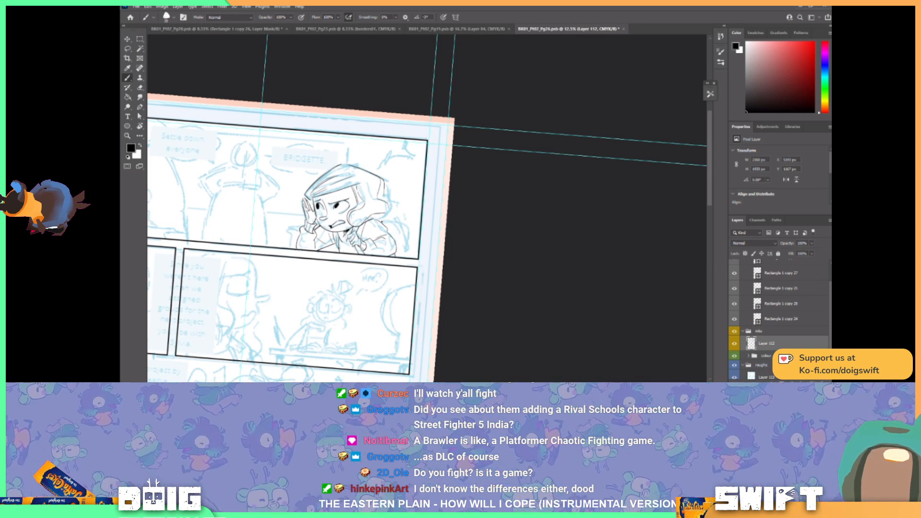
Ink the curved outer contour behind the girl's shoulder, down to the first panel's lower border.
drag(382, 218, 399, 215)
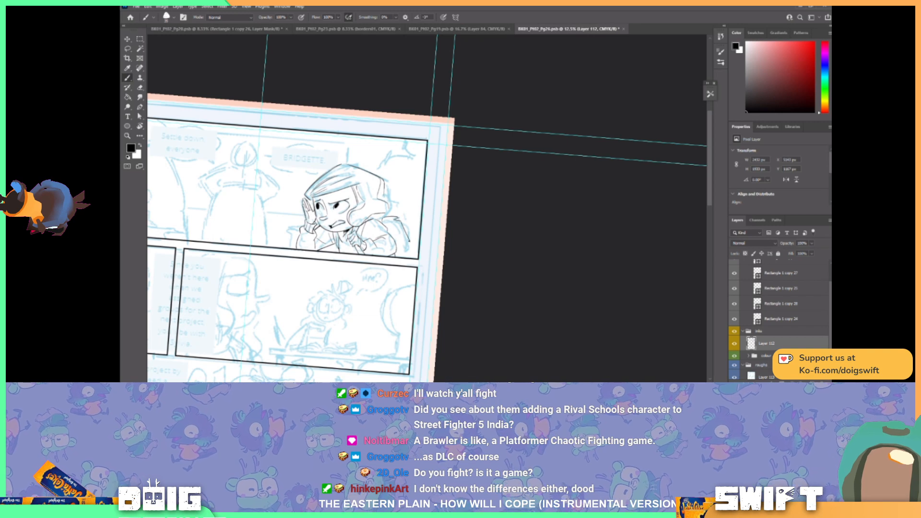
drag(391, 219, 412, 258)
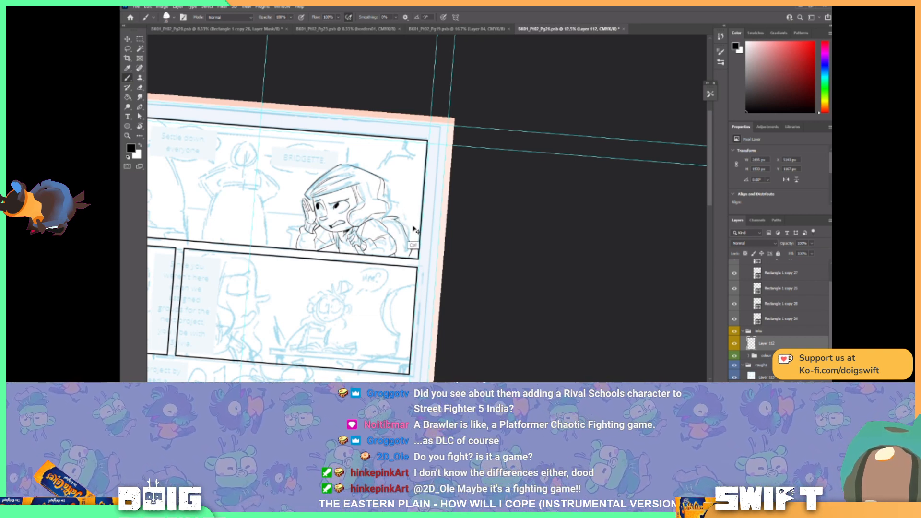
key(ctrl+z)
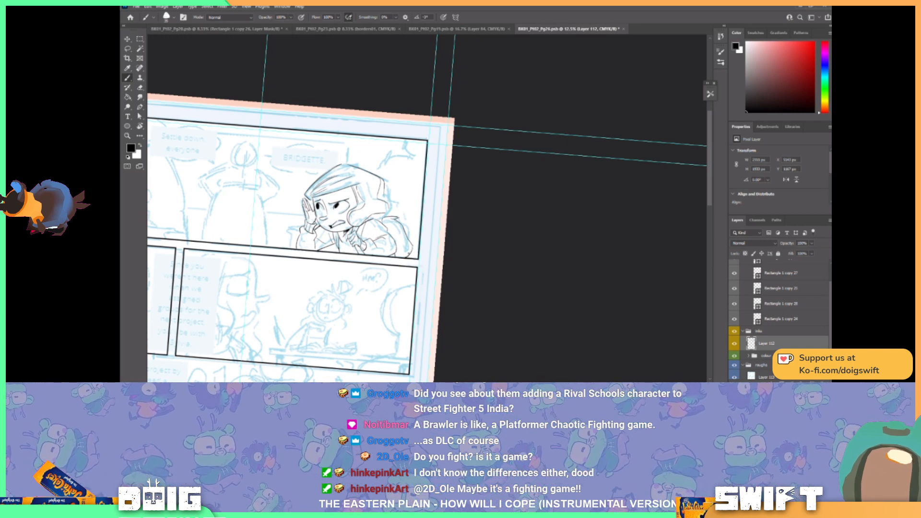
drag(413, 247, 404, 259)
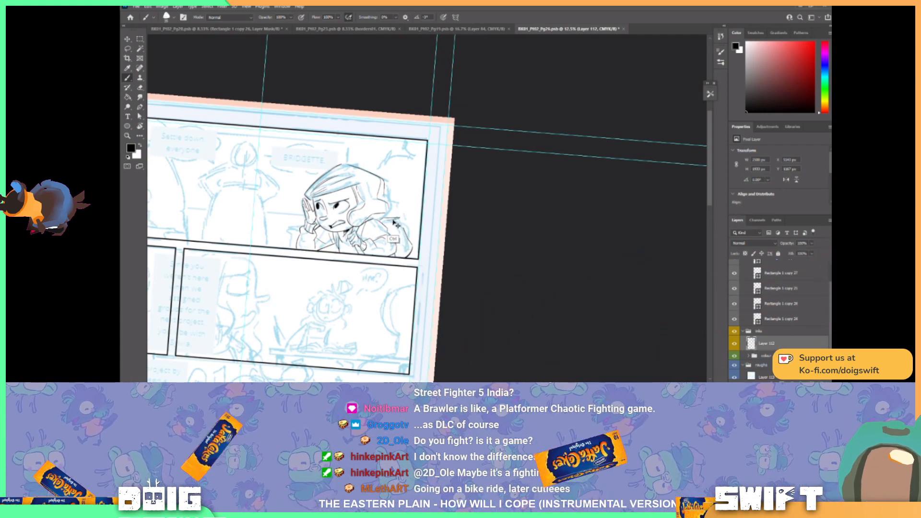
drag(402, 234, 412, 252)
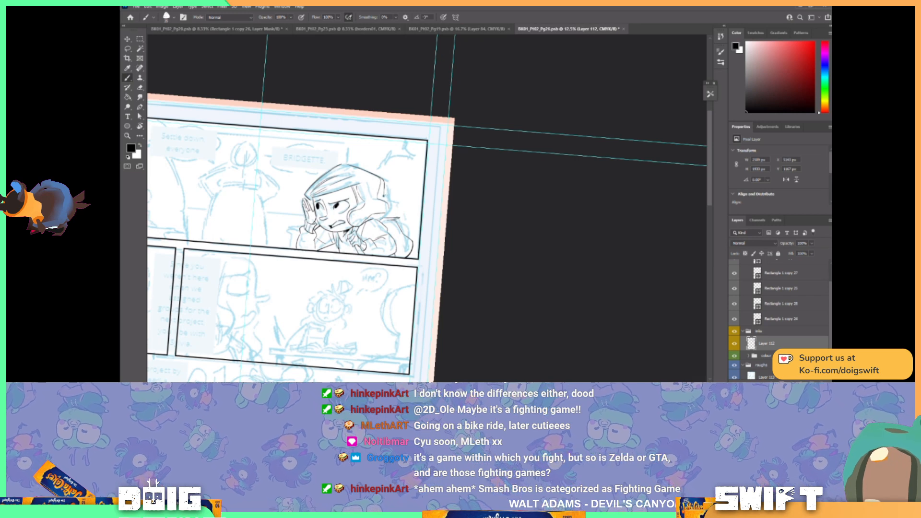
mouse_move(384, 195)
mouse_down()
mouse_move(397, 203)
mouse_move(388, 237)
mouse_move(399, 219)
mouse_move(383, 234)
mouse_up()
key(ctrl+z)
key(ctrl+z)
key(ctrl+z)
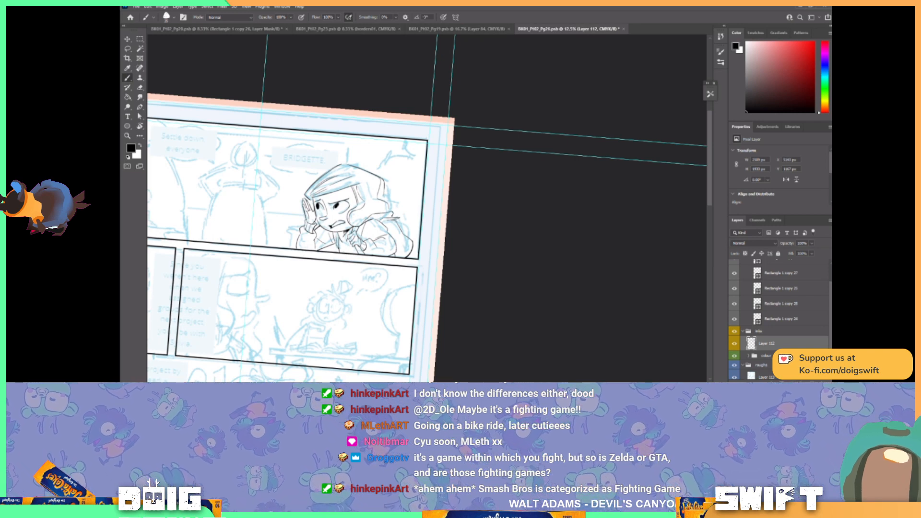
drag(395, 209, 391, 229)
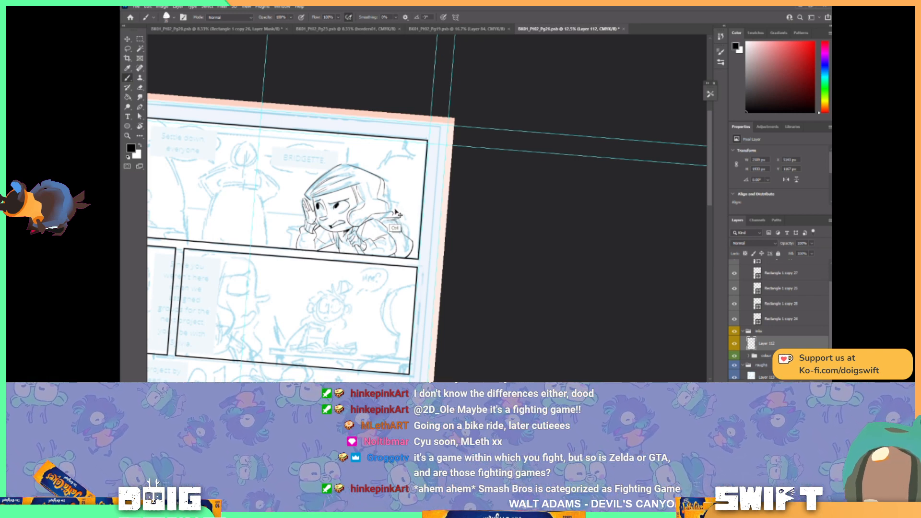
key(ctrl+z)
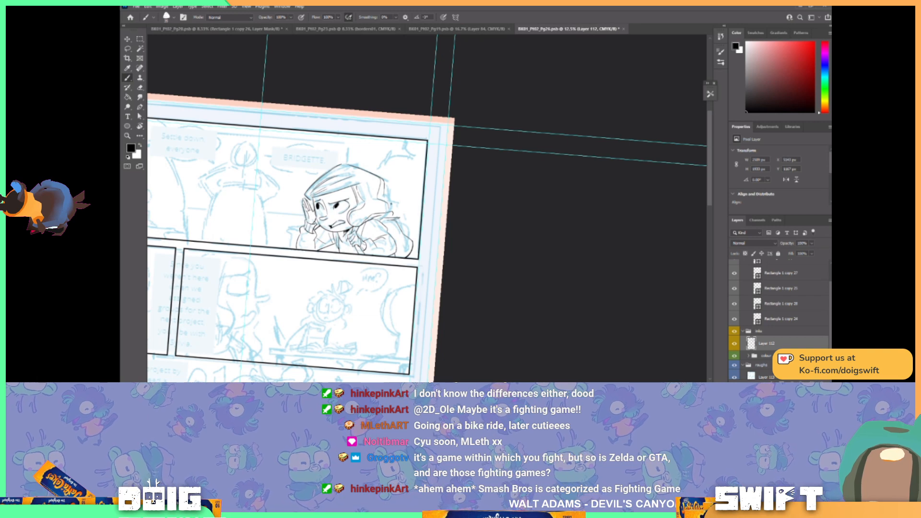
drag(396, 198, 379, 223)
key(ctrl+z)
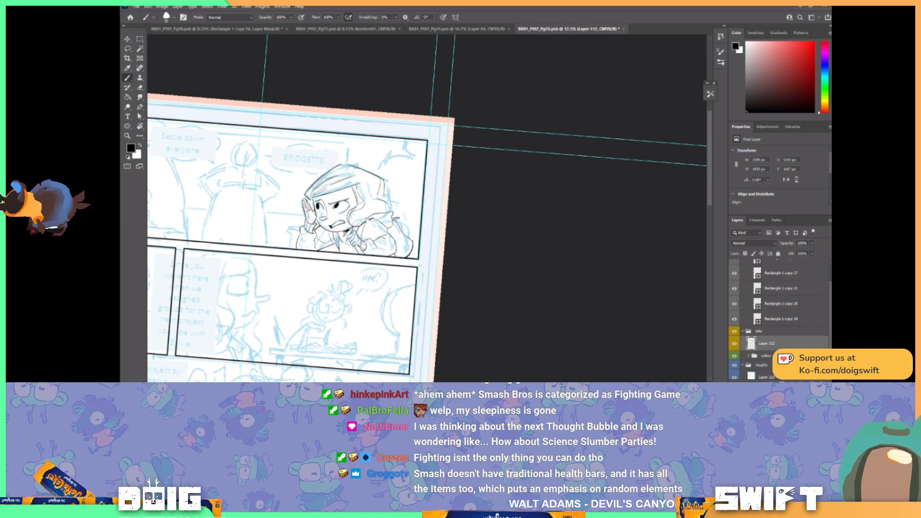
Ink the back edge of the girl's hair and the shoulder line beneath it in the first panel.
drag(391, 225, 370, 240)
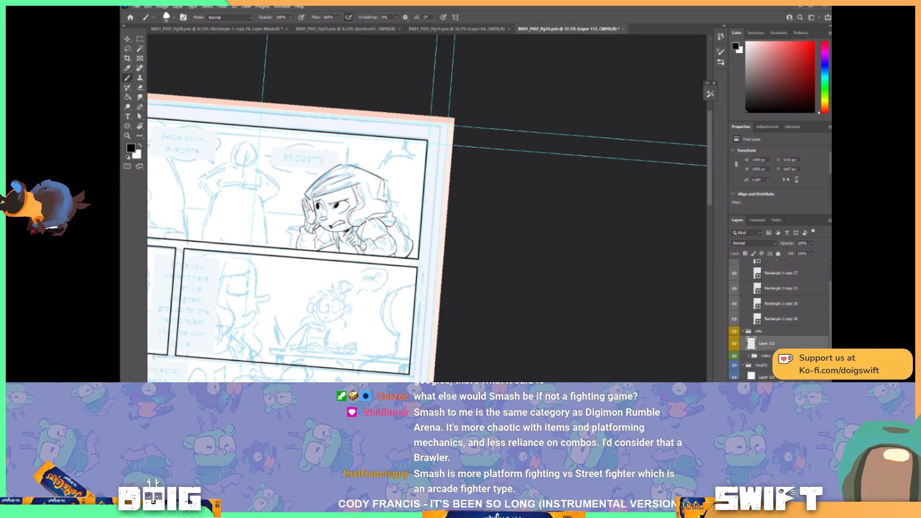
drag(390, 211, 386, 196)
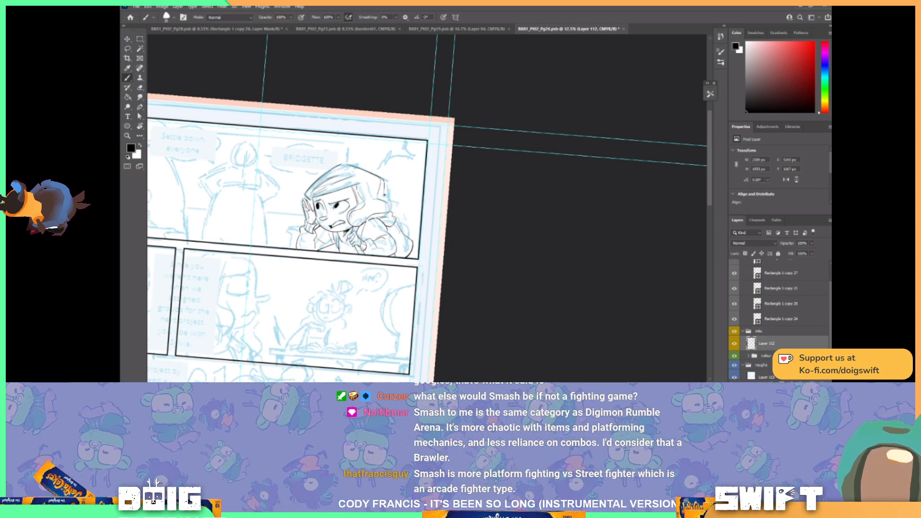
drag(390, 209, 392, 193)
key(ctrl+z)
key(ctrl+z)
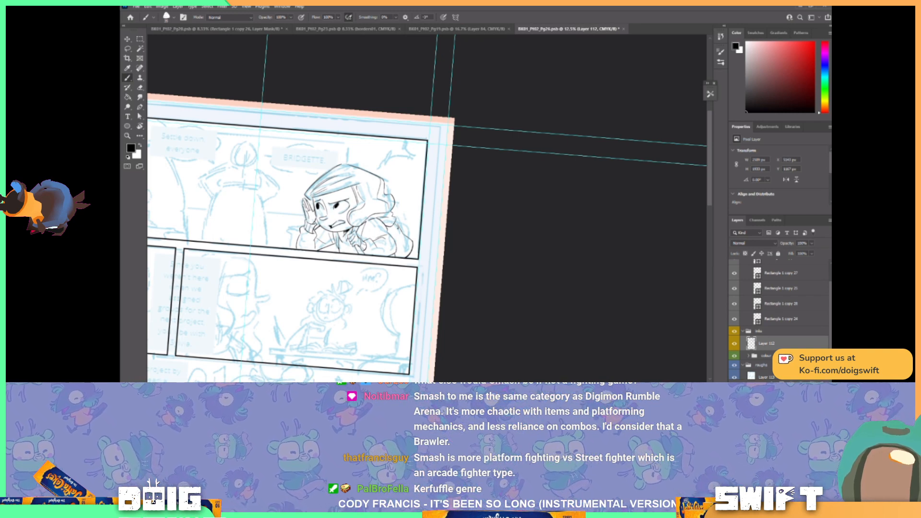
mouse_move(394, 224)
mouse_down()
mouse_move(402, 234)
mouse_move(406, 225)
mouse_up()
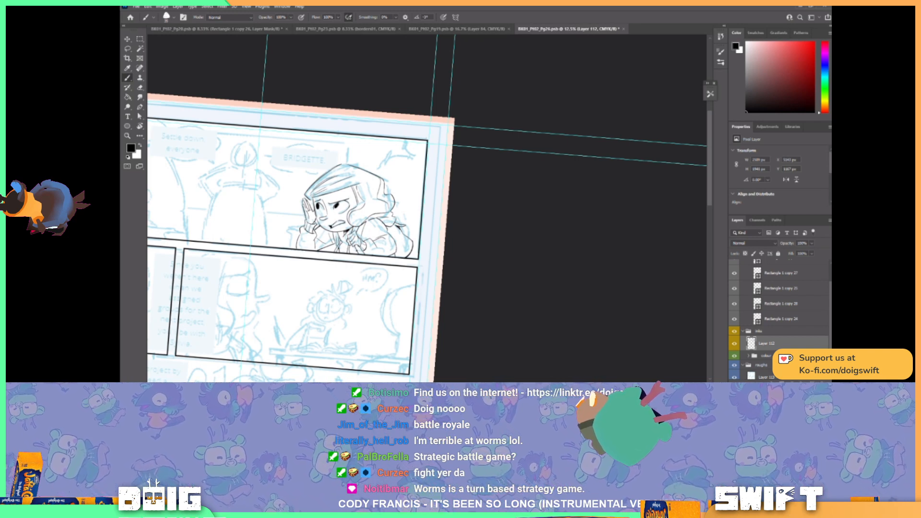
Refine the girl's wavy hair outline and add short flyaway strands above the top of her head.
drag(400, 271, 394, 286)
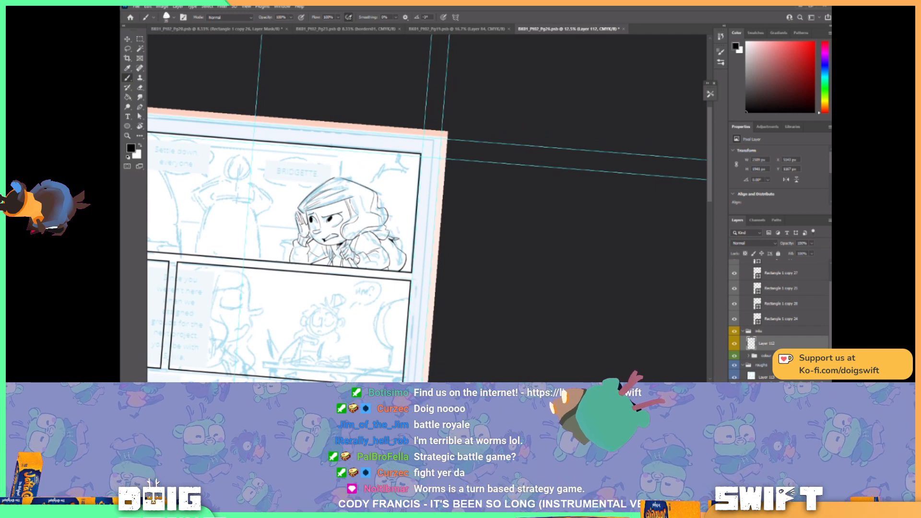
key(r)
drag(385, 264, 392, 269)
key(b)
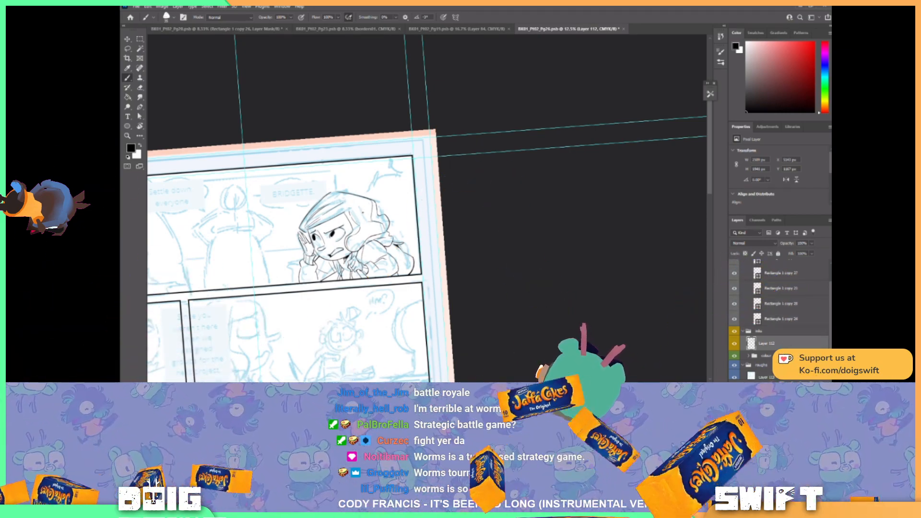
drag(350, 237, 376, 232)
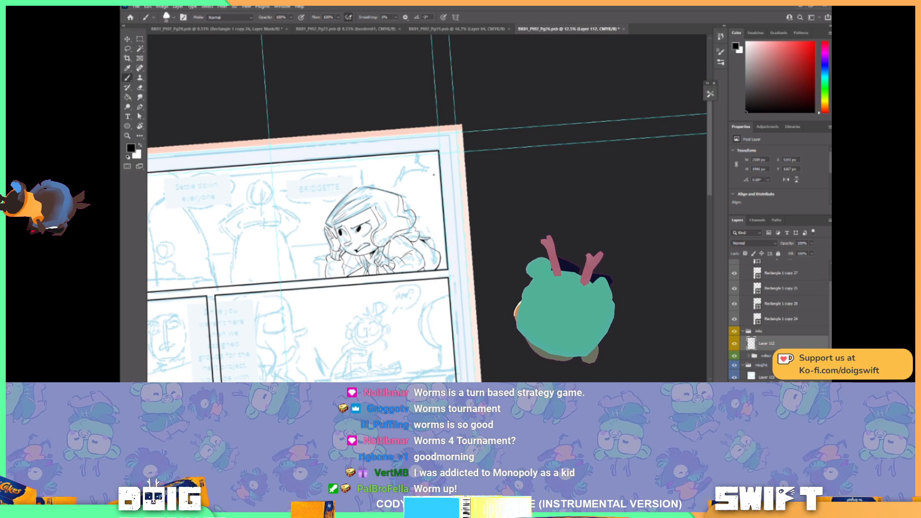
mouse_move(419, 225)
mouse_down()
mouse_move(426, 215)
mouse_move(407, 233)
mouse_up()
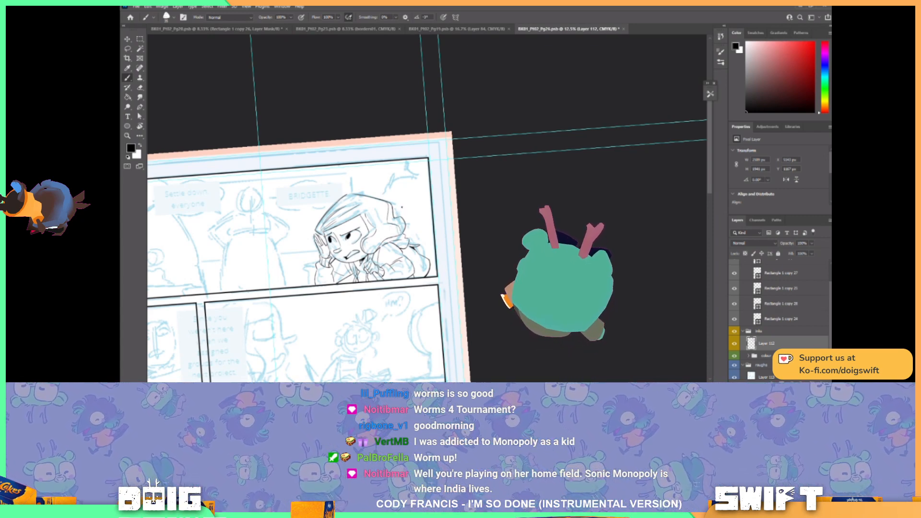
drag(403, 207, 409, 212)
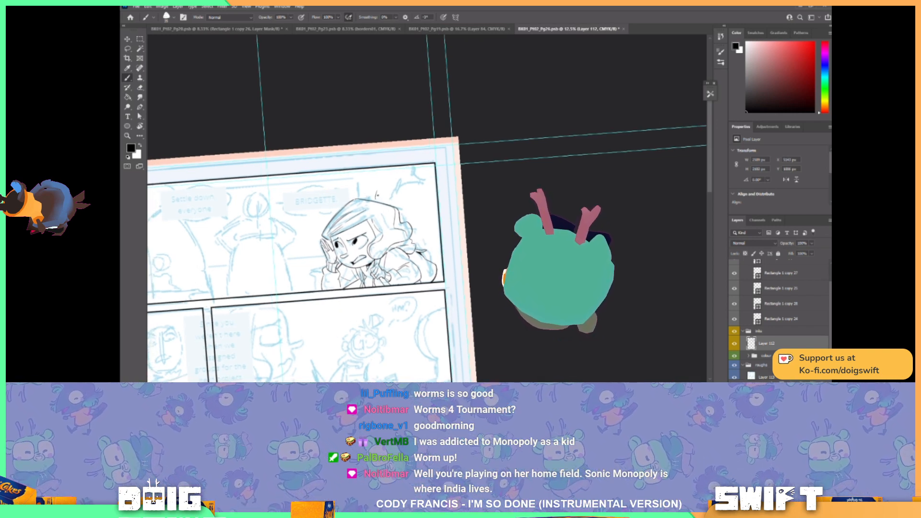
drag(376, 188, 378, 198)
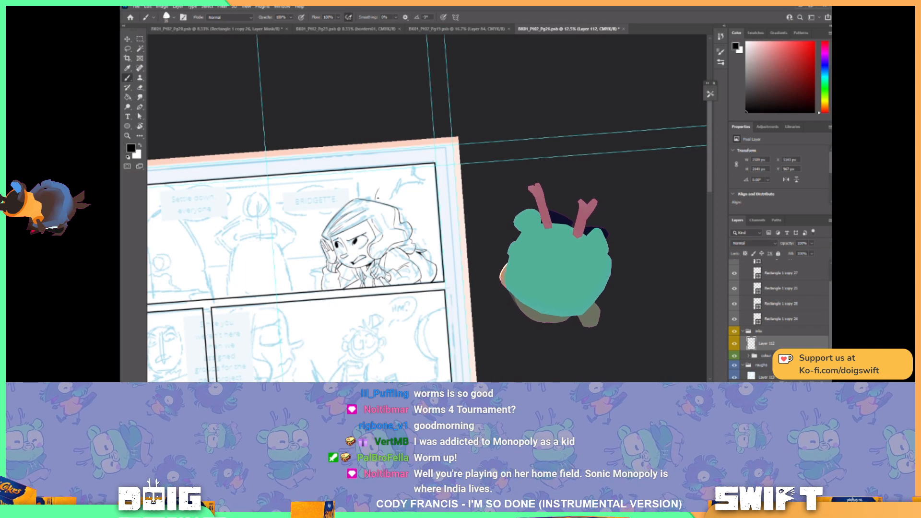
Add a new layer directly above the girl's ink layer in the inks group.
drag(450, 238, 504, 208)
drag(445, 209, 489, 196)
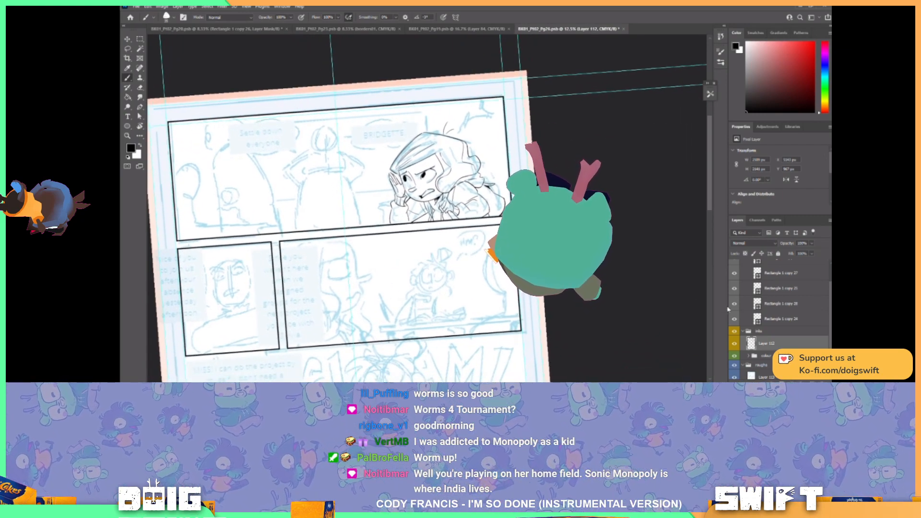
key(ctrl+shift+alt+n)
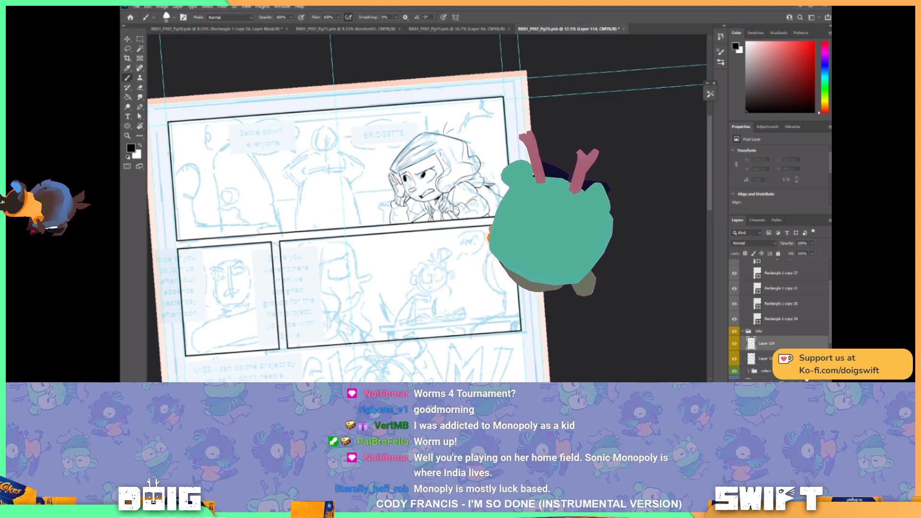
Ink the forehead, nose and mouth profile of the long-haired figure in the second row's wide panel, undoing the last stroke.
mouse_move(482, 311)
mouse_down()
mouse_move(464, 308)
mouse_move(435, 355)
mouse_move(457, 313)
mouse_move(457, 333)
mouse_up()
key(r)
key(b)
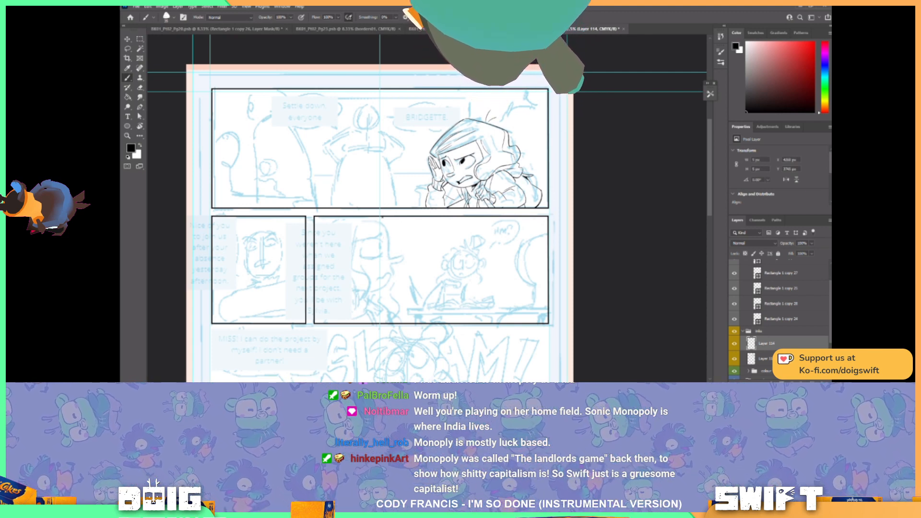
drag(383, 231, 387, 256)
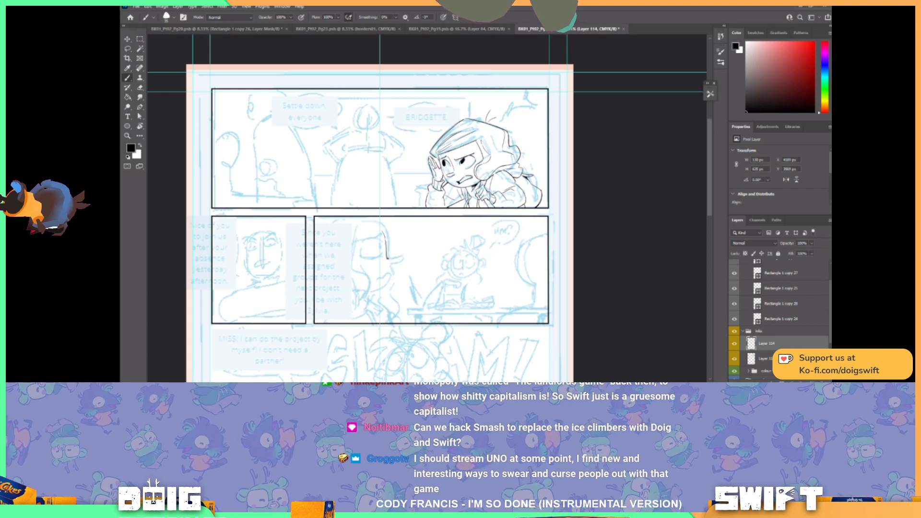
drag(387, 257, 400, 256)
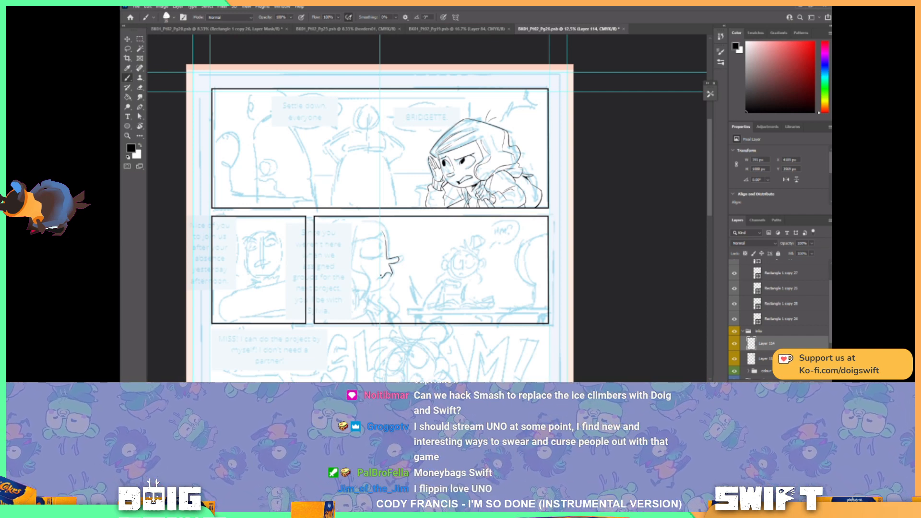
key(ctrl+z)
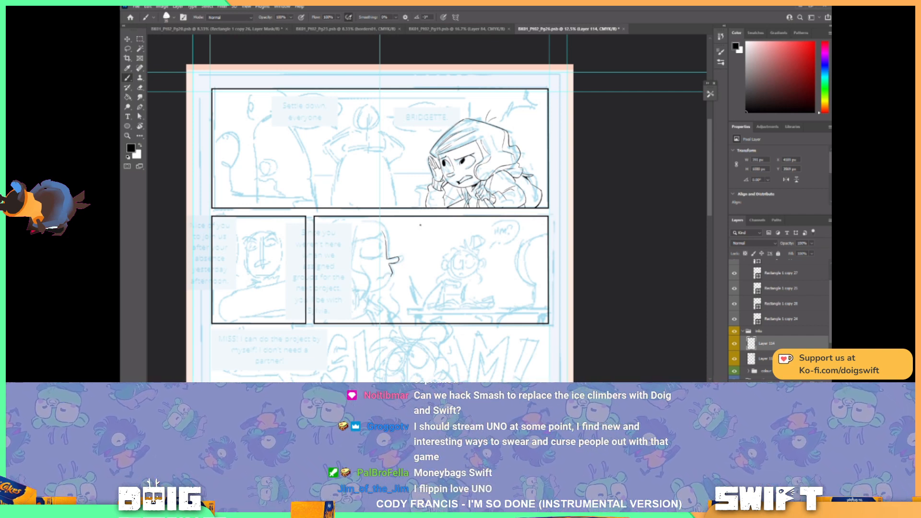
Review the rough sketches in the page's lower panels, then return to the upper rows.
scroll(419, 234, down, 6)
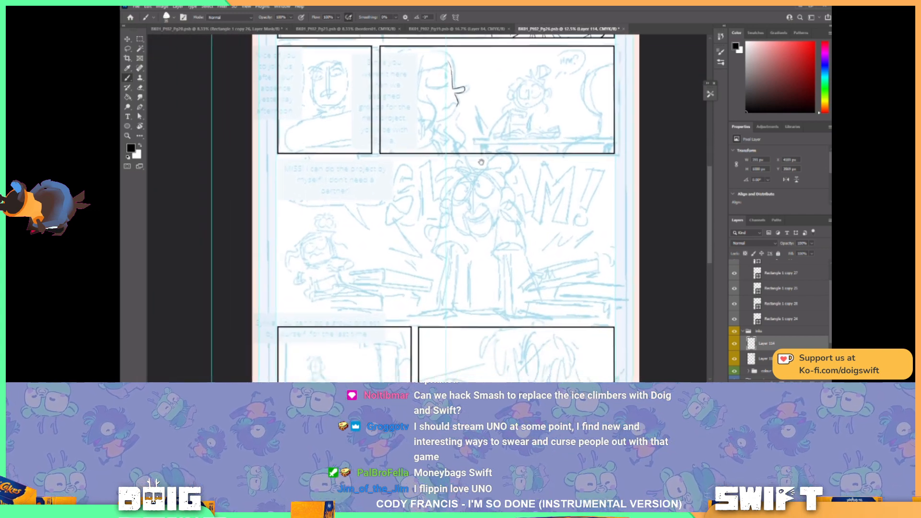
scroll(466, 219, down, 5)
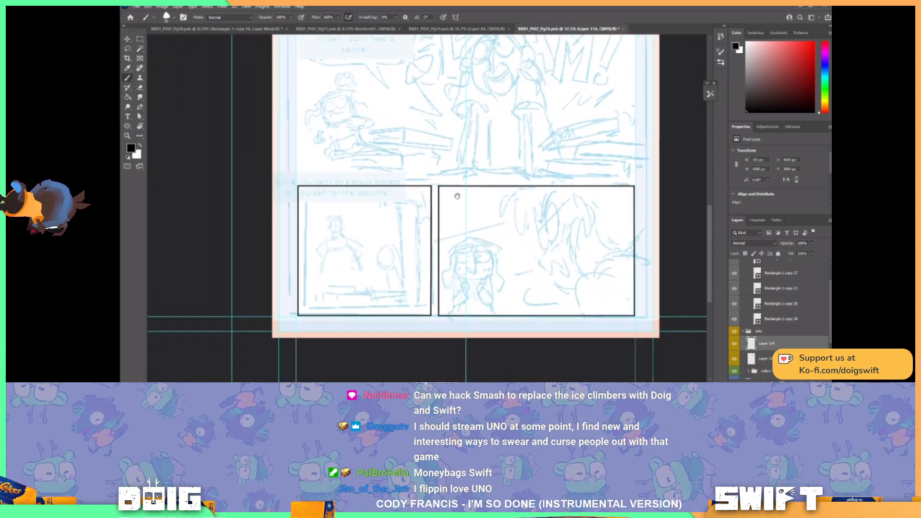
scroll(436, 225, up, 1)
scroll(441, 214, down, 4)
scroll(439, 213, up, 4)
scroll(439, 214, right, 2)
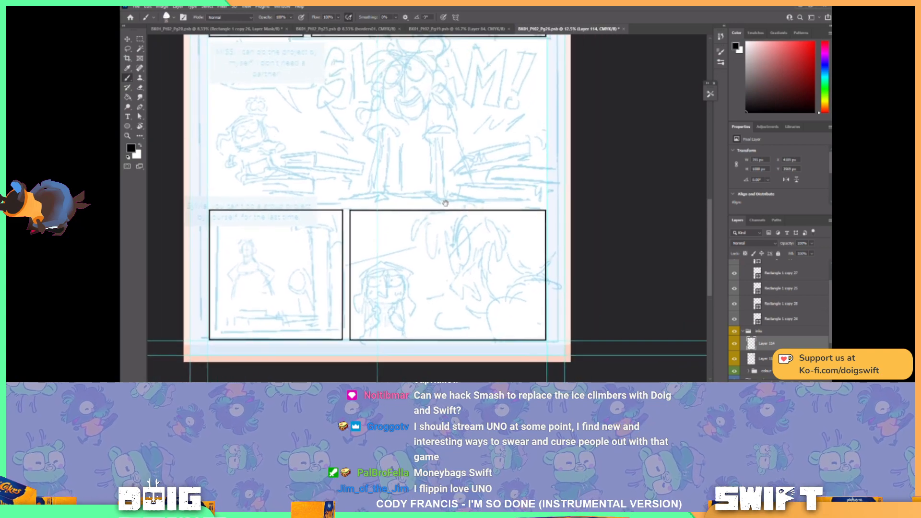
scroll(437, 216, up, 1)
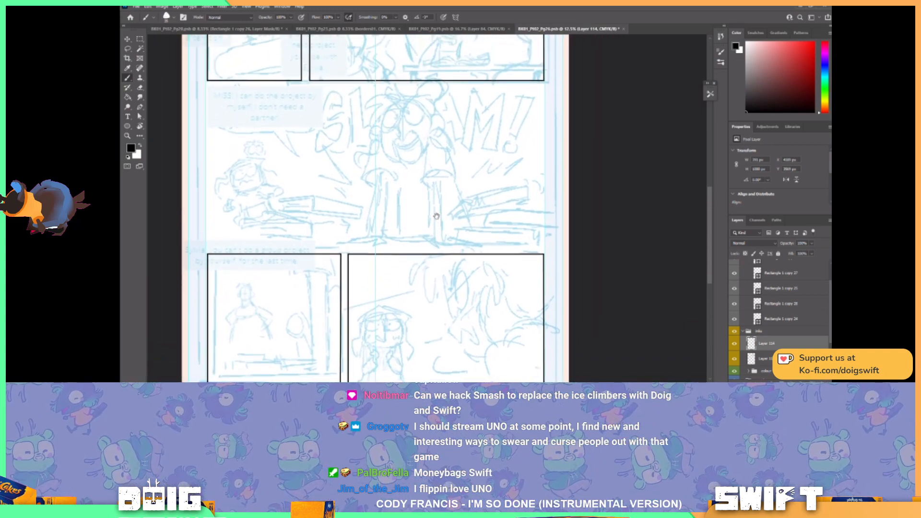
scroll(437, 216, up, 9)
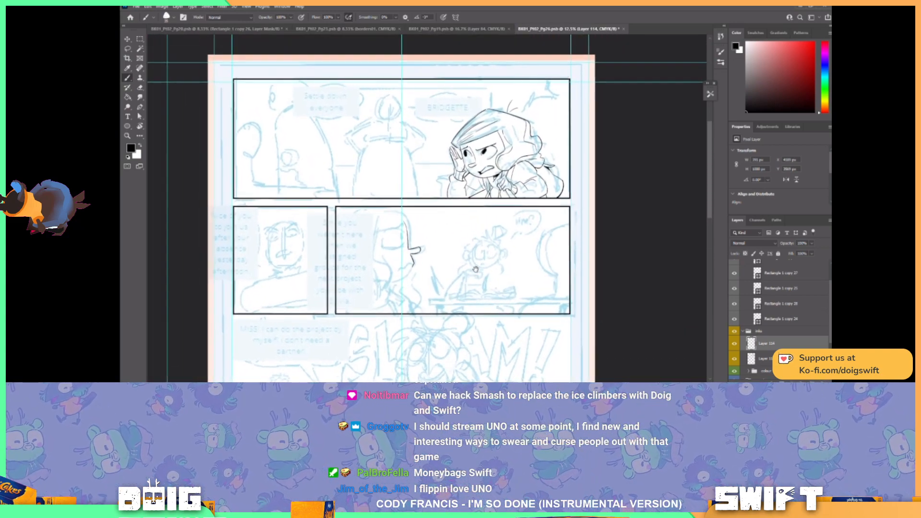
scroll(476, 269, up, 1)
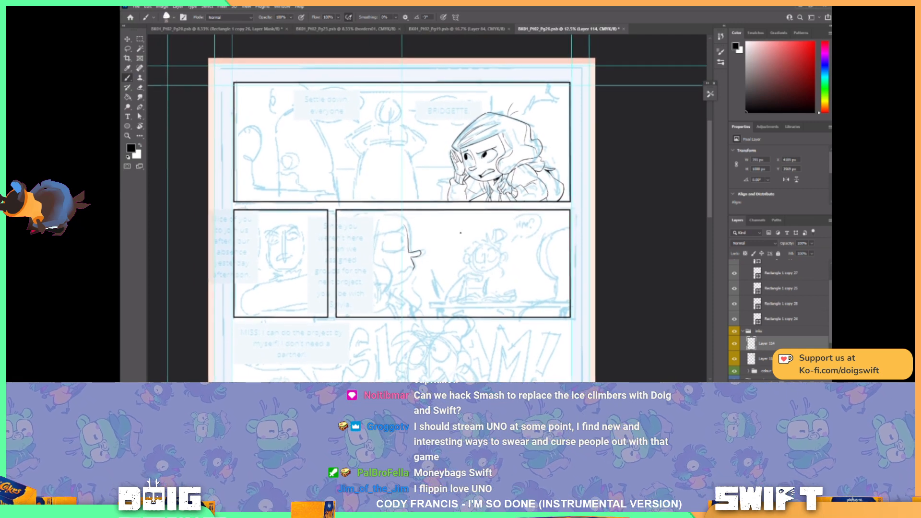
Undo the mouth stroke of the long-haired figure in the second row's wide panel, and ink the worried eye, eyebrow, mouth and rounded chin.
mouse_move(501, 261)
mouse_down()
mouse_move(504, 249)
mouse_move(502, 273)
mouse_up()
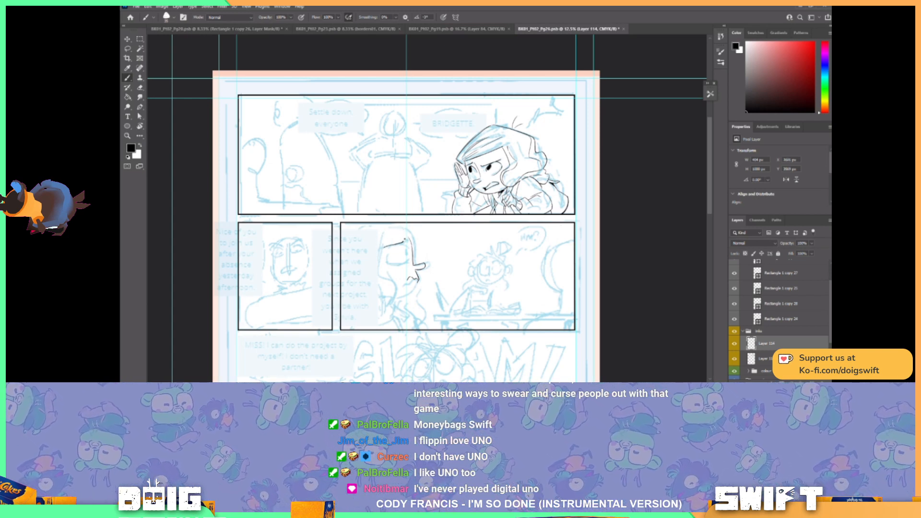
key(ctrl+z)
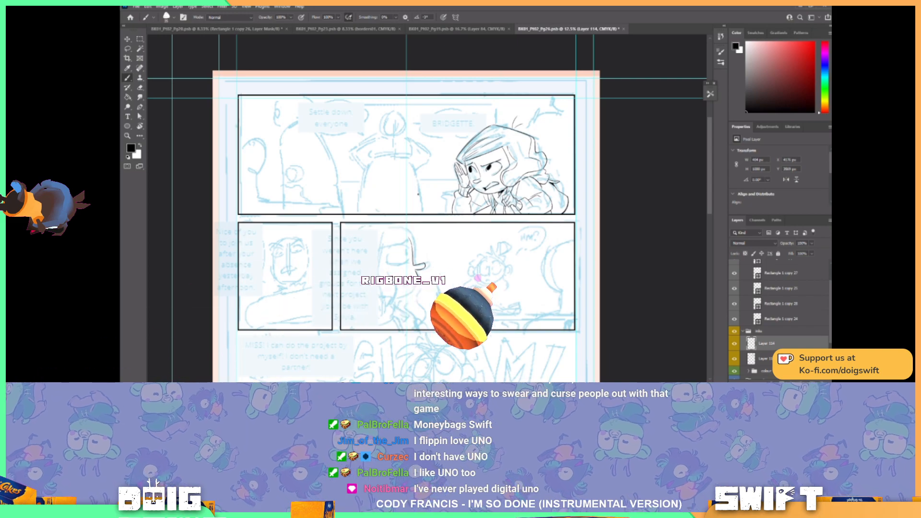
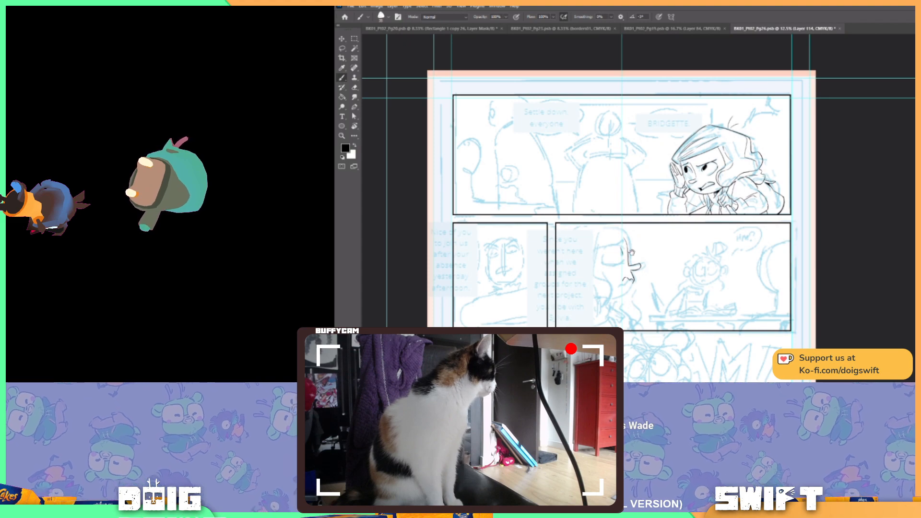
drag(631, 252, 638, 247)
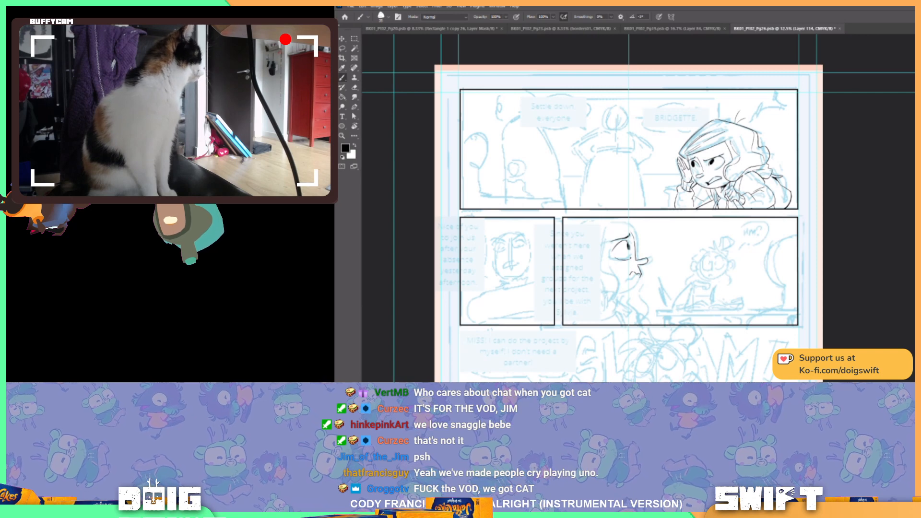
ctrl+click(628, 241)
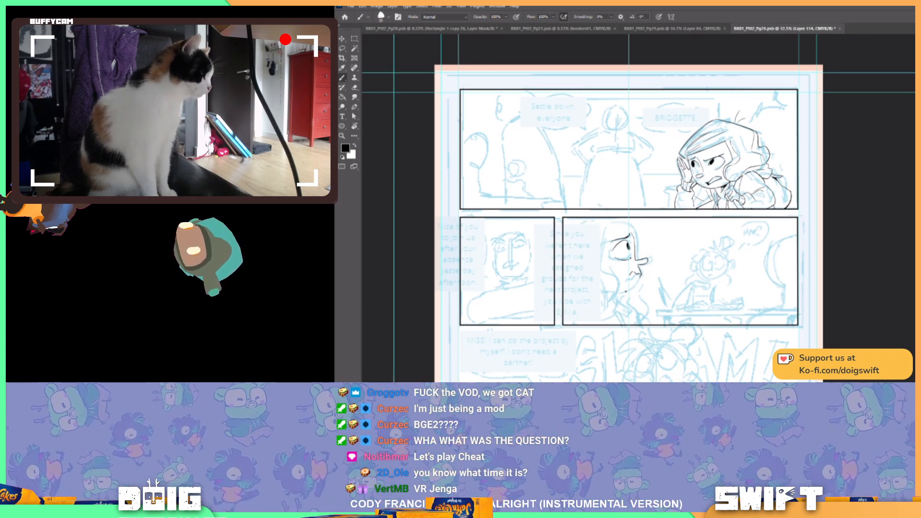
drag(620, 292, 642, 280)
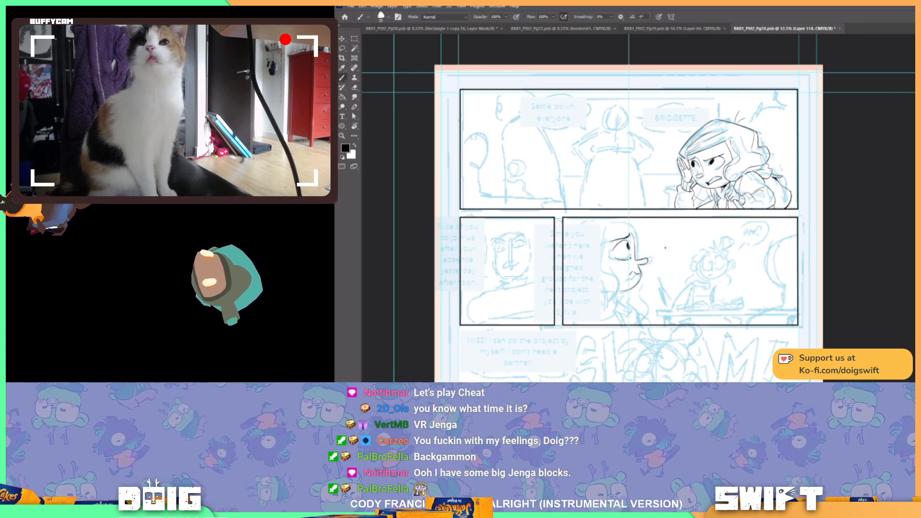
Select the figure's inked mouth and chin with the Lasso, nudge them slightly left, and return to the Brush.
key(l)
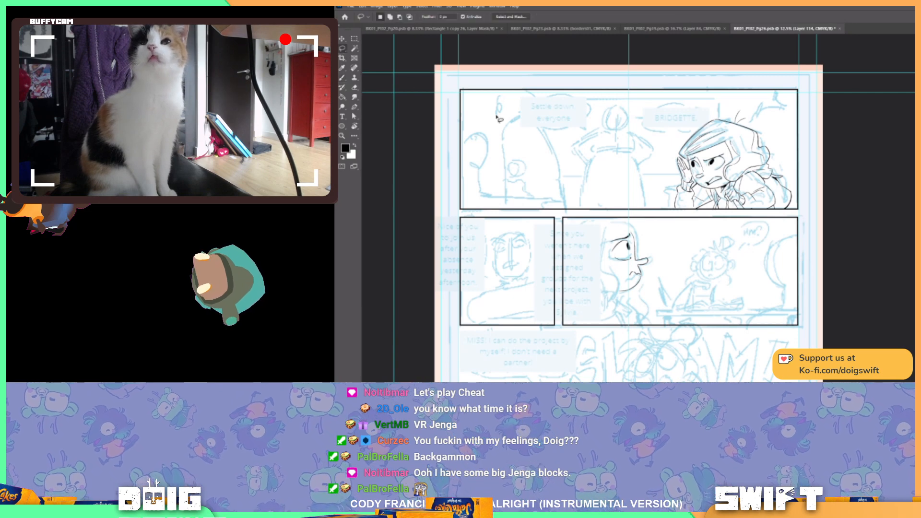
mouse_move(648, 267)
mouse_down()
mouse_move(631, 304)
mouse_move(613, 287)
mouse_move(648, 266)
mouse_up()
key(v)
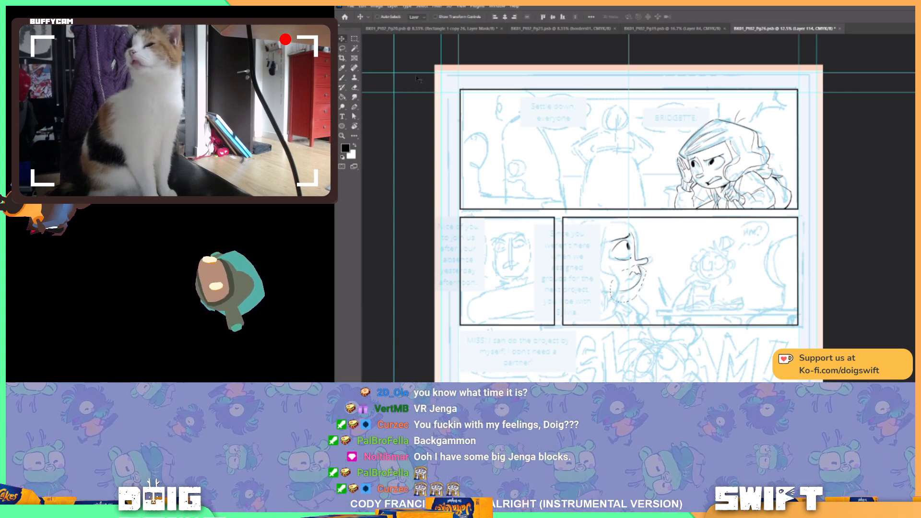
key(Left)
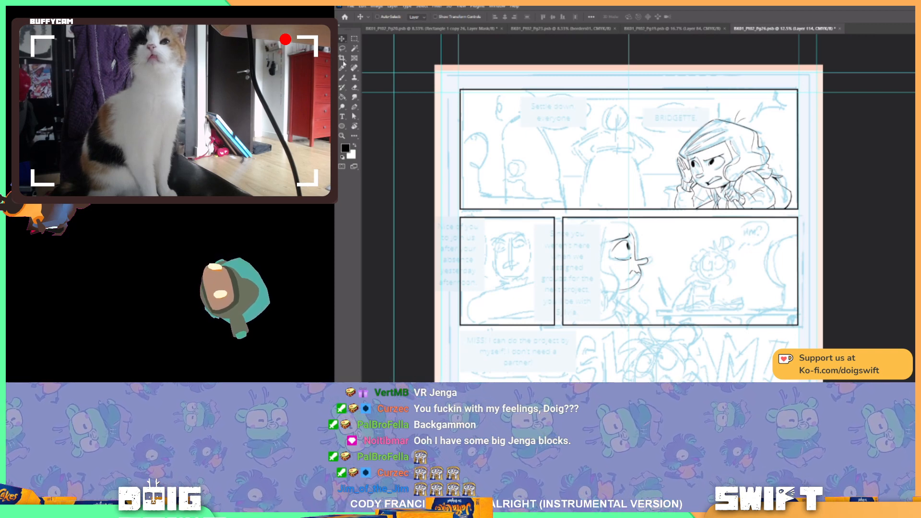
click(342, 78)
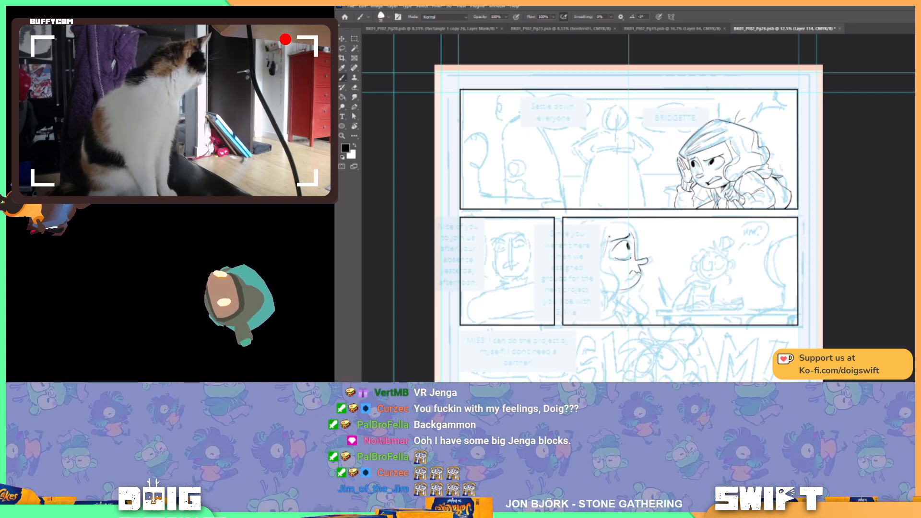
Ink the hair edge framing the long-haired figure's face from forehead to jaw, undoing a stray stroke above the brow.
mouse_move(605, 260)
mouse_down()
mouse_move(626, 272)
mouse_move(618, 297)
mouse_up()
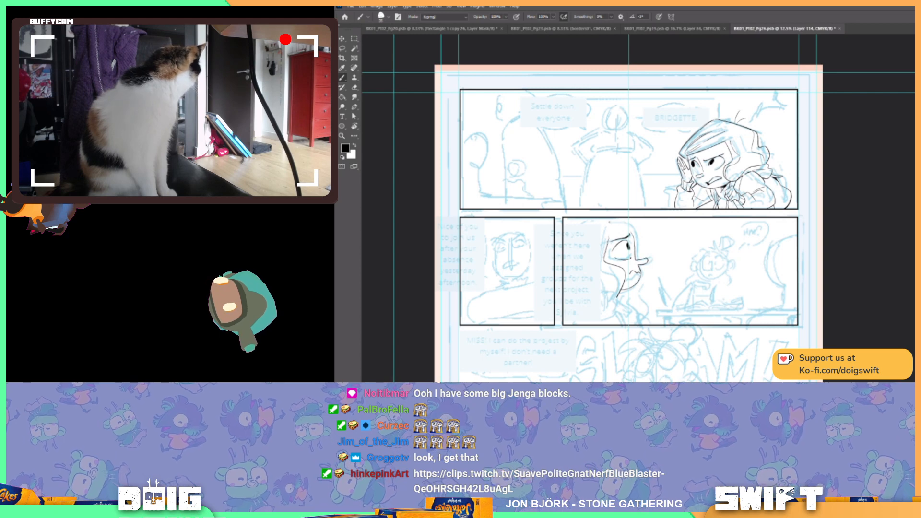
drag(608, 241, 610, 227)
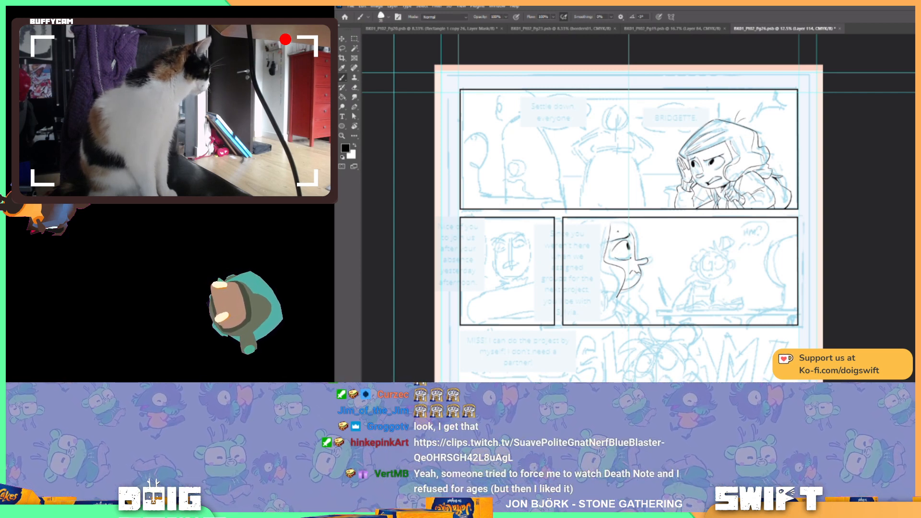
mouse_move(608, 238)
mouse_down()
mouse_move(635, 228)
mouse_move(624, 225)
mouse_up()
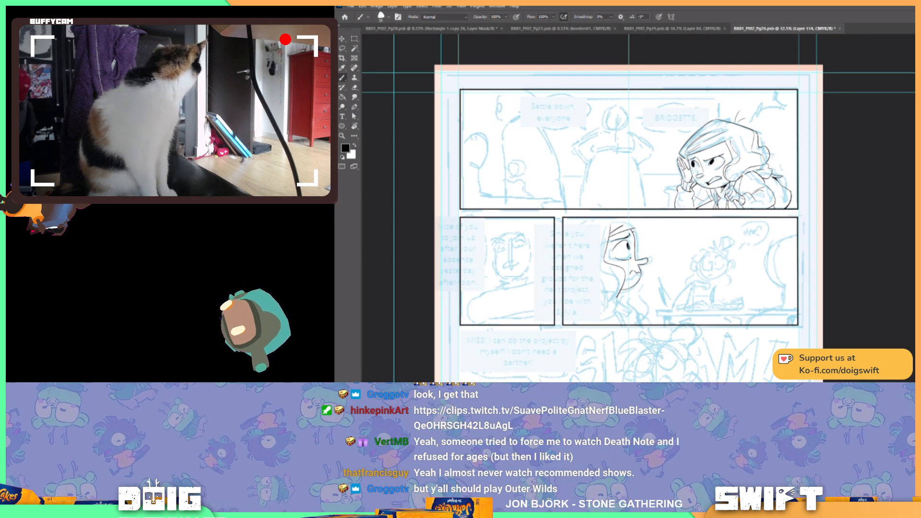
drag(635, 233, 631, 222)
key(ctrl+z)
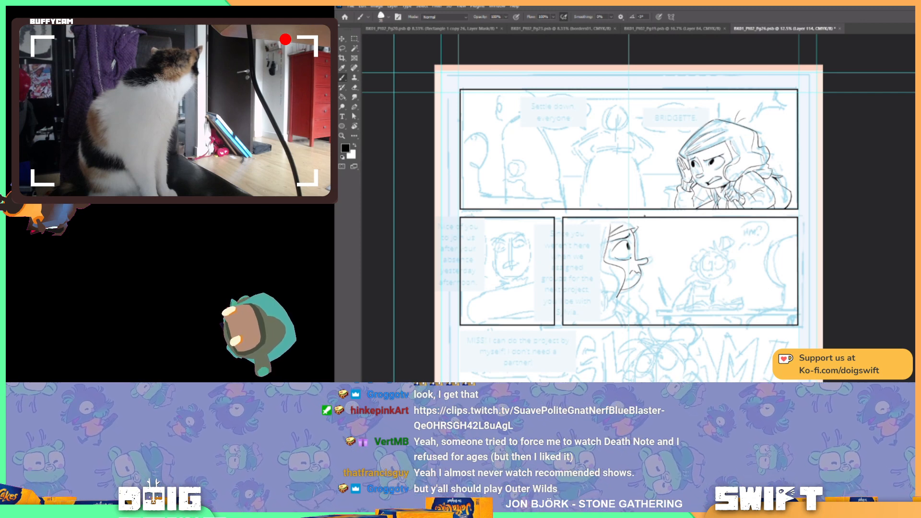
drag(600, 246, 603, 262)
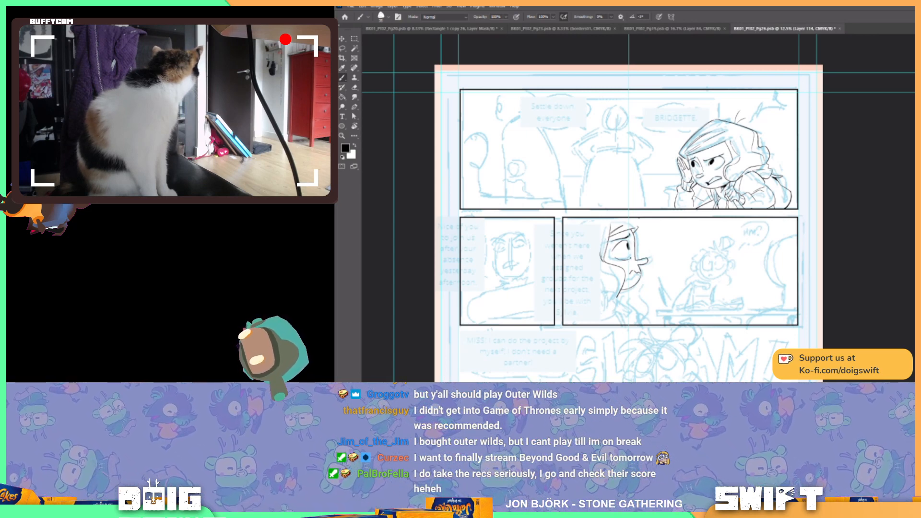
drag(610, 235, 617, 227)
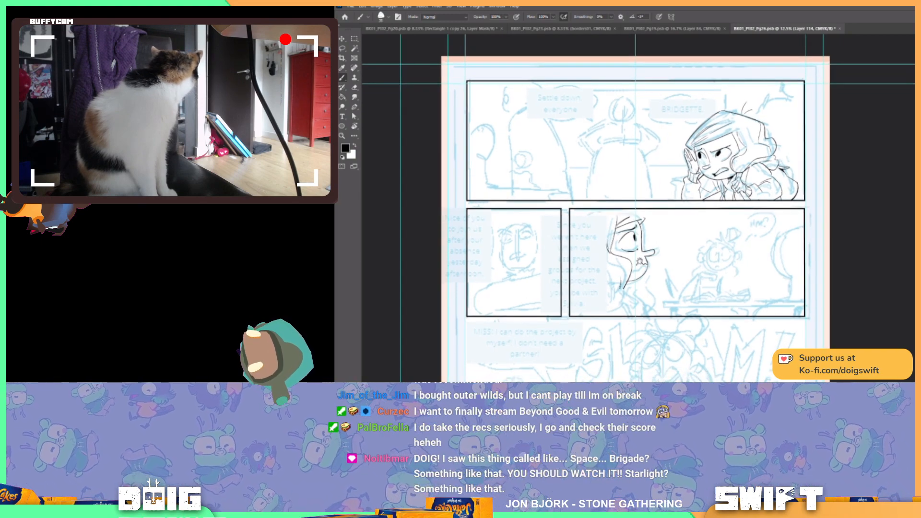
Rework the figure's mouth and lip lines and add strands to the hair over the forehead.
drag(644, 266, 656, 264)
drag(670, 225, 708, 221)
key(r)
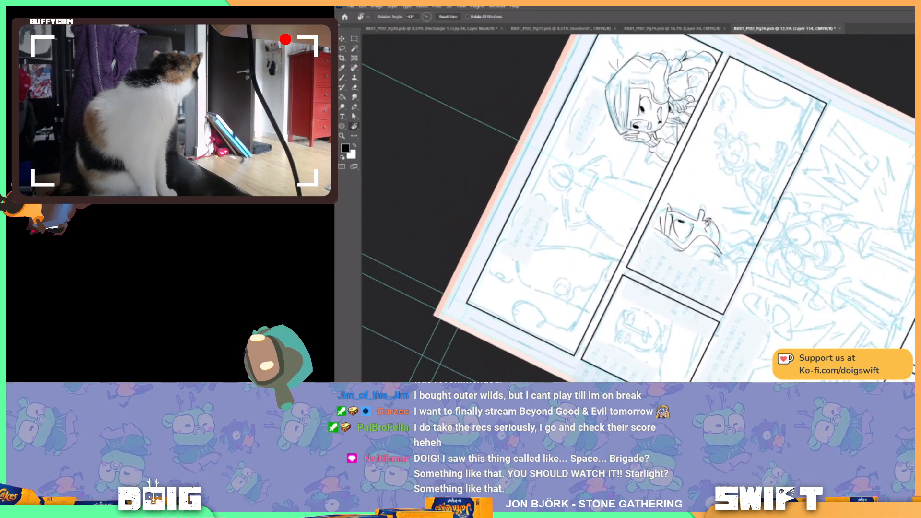
key(b)
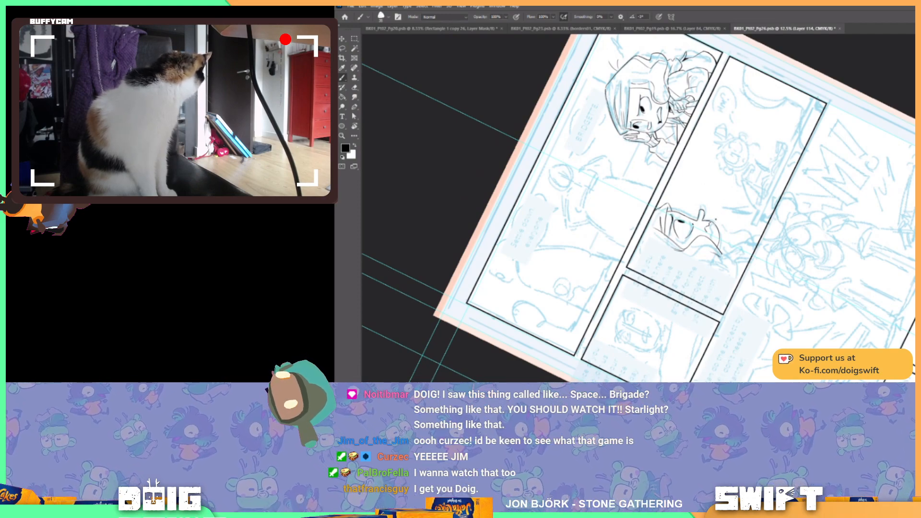
key(r)
drag(693, 187, 662, 144)
mouse_move(679, 271)
mouse_down()
mouse_move(665, 277)
mouse_move(656, 263)
mouse_move(646, 270)
mouse_move(646, 259)
mouse_up()
key(b)
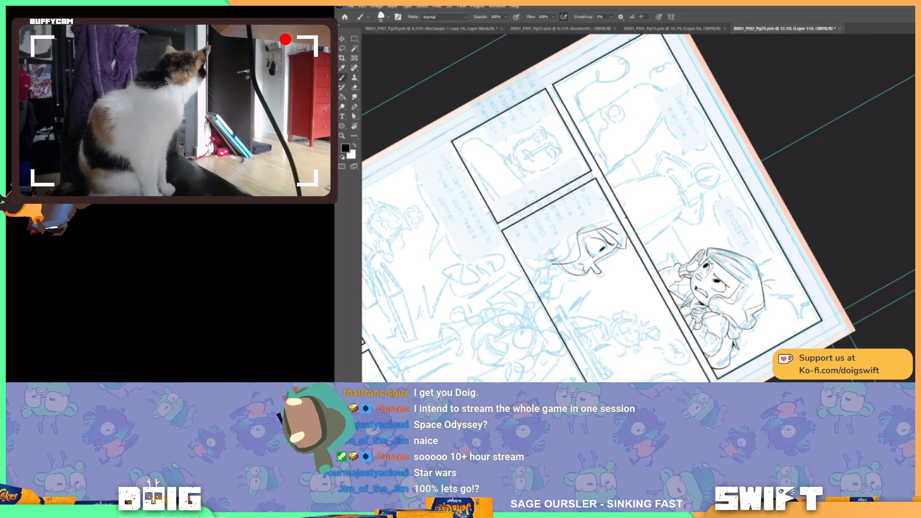
Add fringe strands above the figure's forehead, darken the front hair tip, and refine the eye and face lines.
key(r)
drag(628, 291, 713, 251)
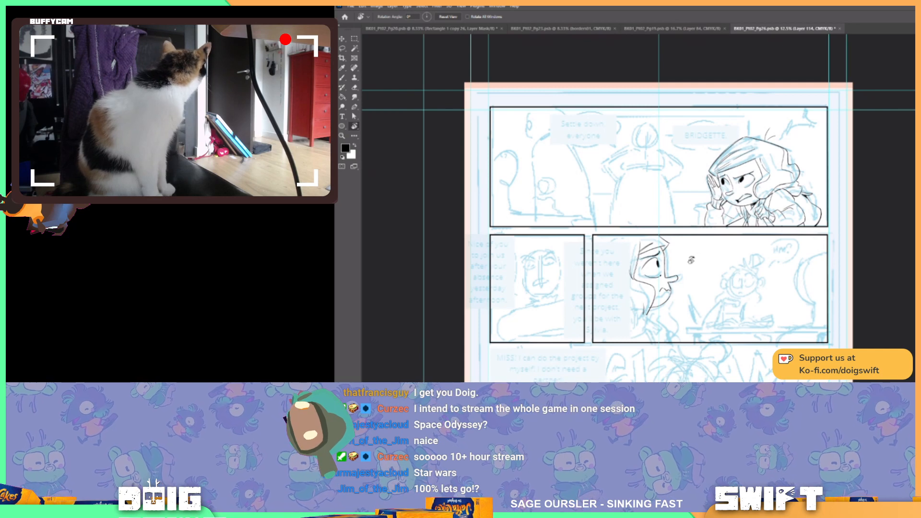
key(b)
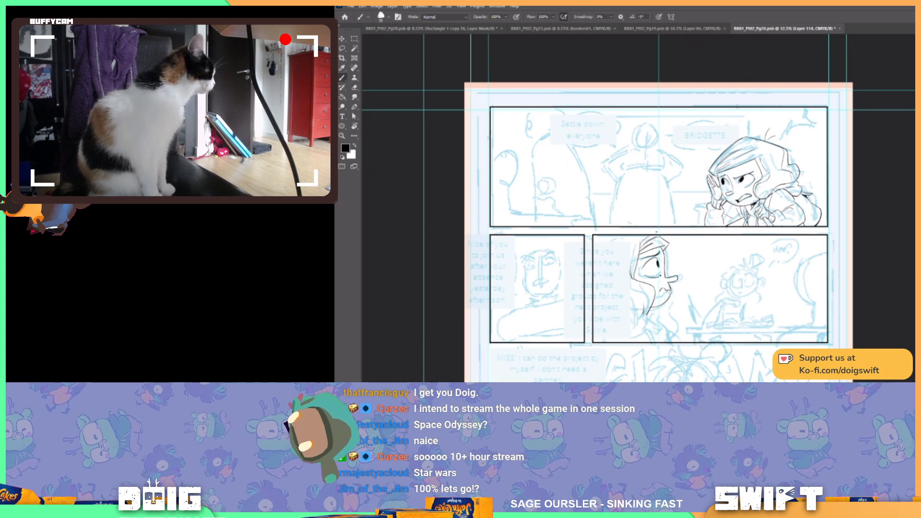
drag(667, 253, 665, 244)
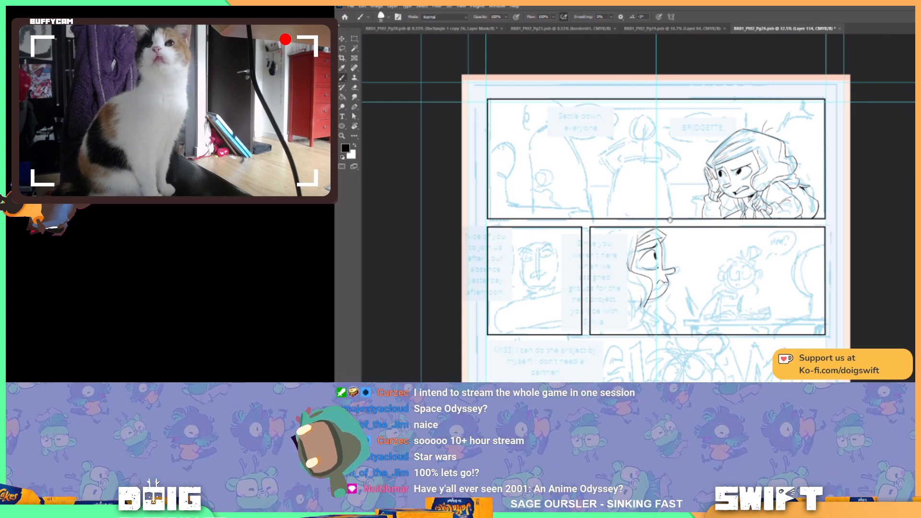
mouse_move(697, 261)
mouse_down()
mouse_move(665, 202)
mouse_move(659, 208)
mouse_up()
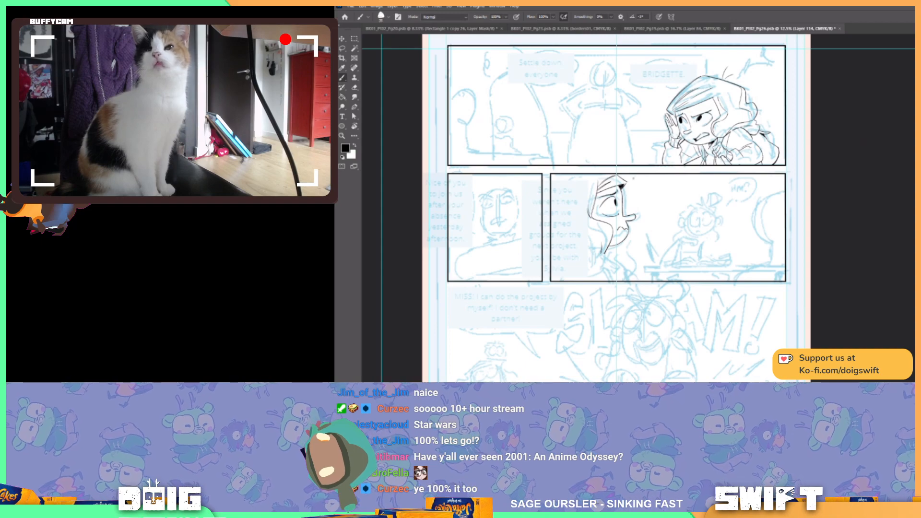
drag(649, 196, 613, 261)
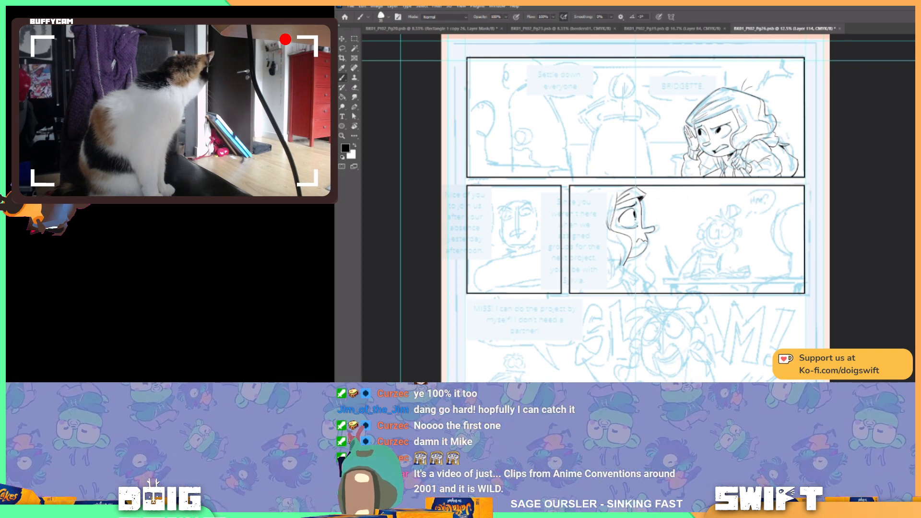
drag(672, 223, 668, 226)
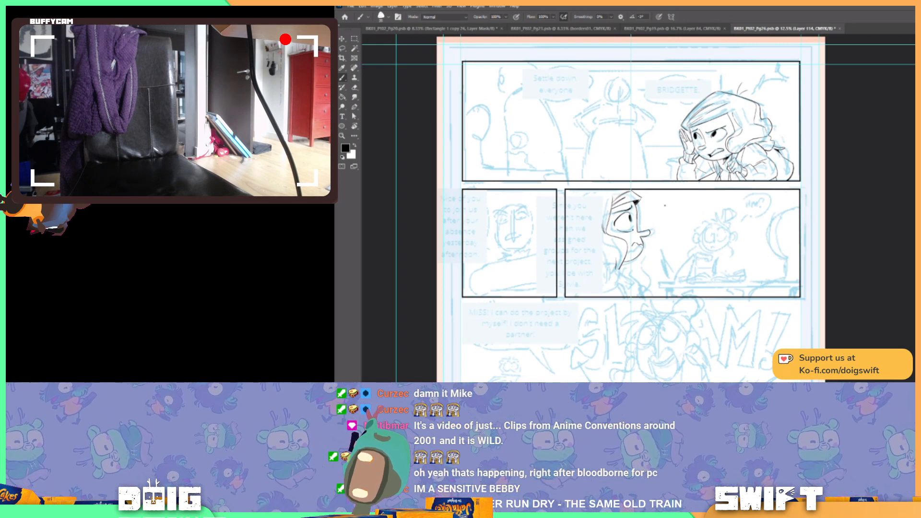
Ink the hair lock beside the figure's jaw and the curved shoulder below it, undoing unsatisfactory strokes and redrawing the shoulder line.
drag(621, 269, 589, 255)
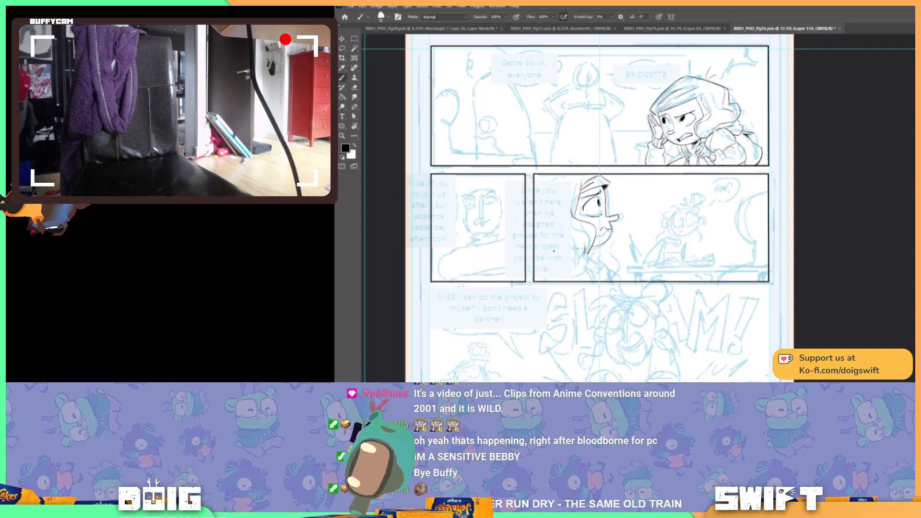
mouse_move(553, 248)
mouse_down()
mouse_move(583, 262)
mouse_move(576, 279)
mouse_up()
drag(554, 248, 541, 259)
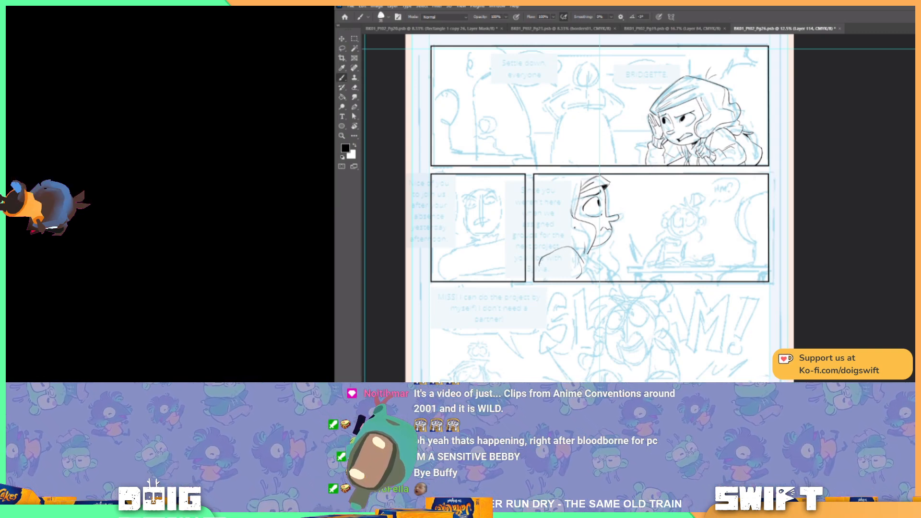
key(ctrl+z)
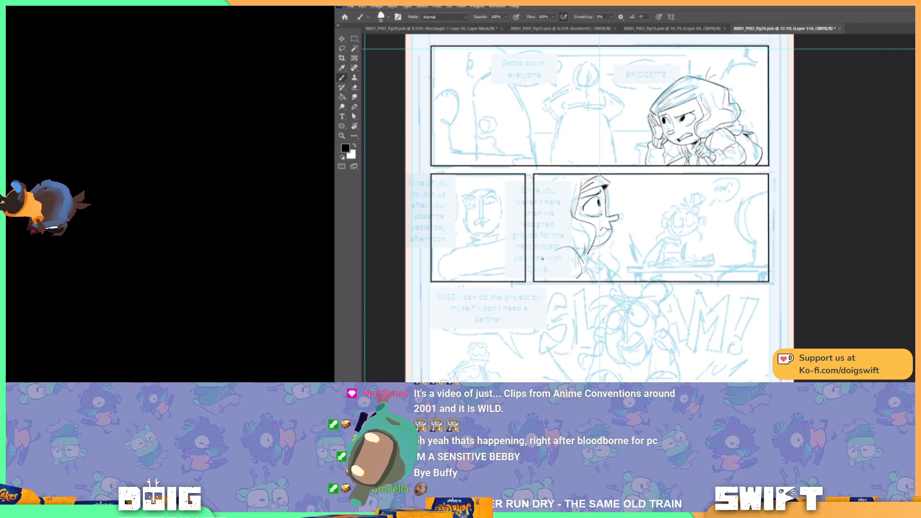
drag(556, 250, 542, 259)
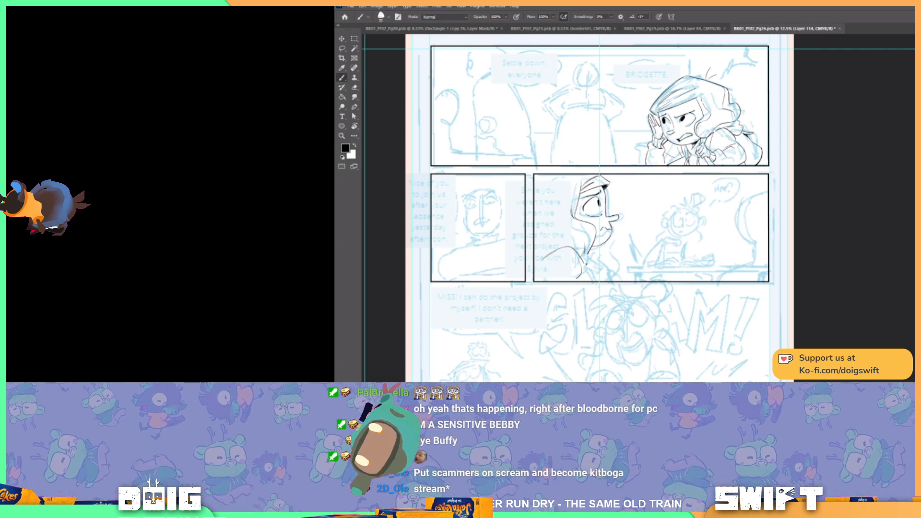
drag(584, 266, 594, 282)
key(ctrl+z)
key(ctrl+z)
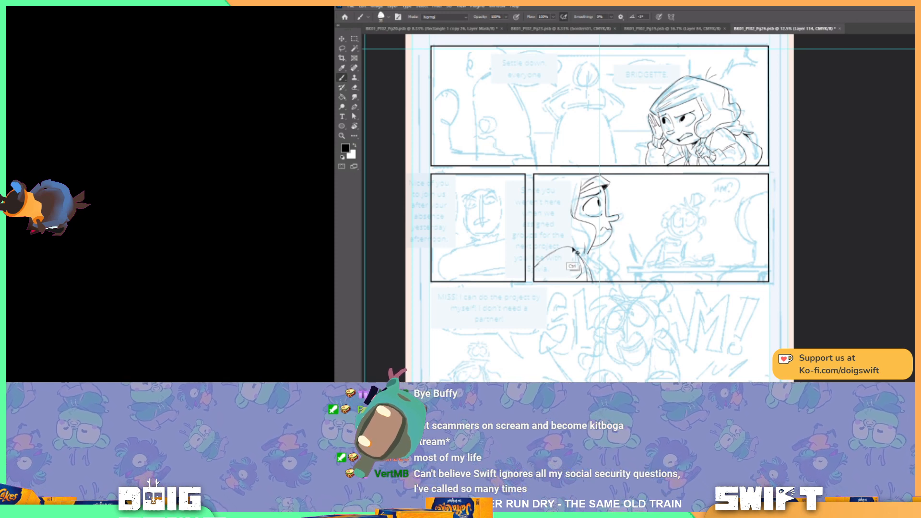
drag(546, 275, 538, 265)
key(ctrl+z)
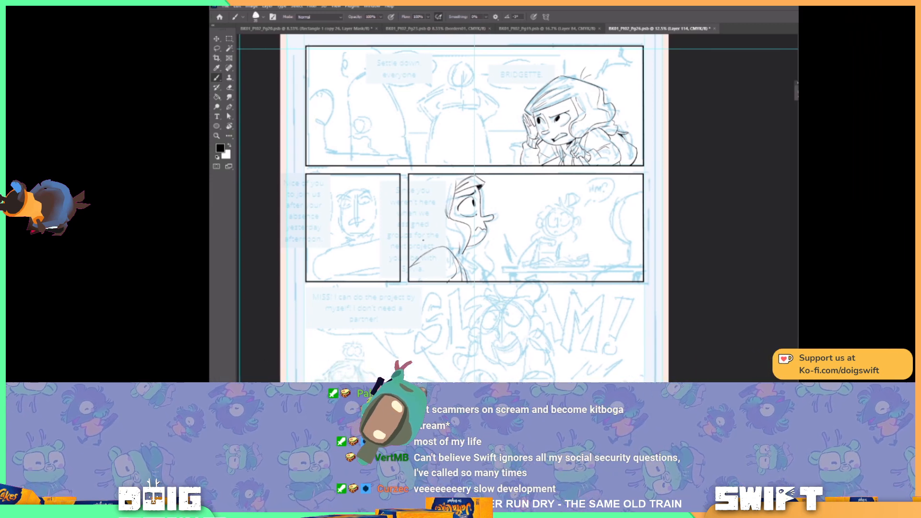
Ink the long hair flowing behind the figure's head and over the shoulder, out to the panel's edge.
drag(549, 241, 582, 251)
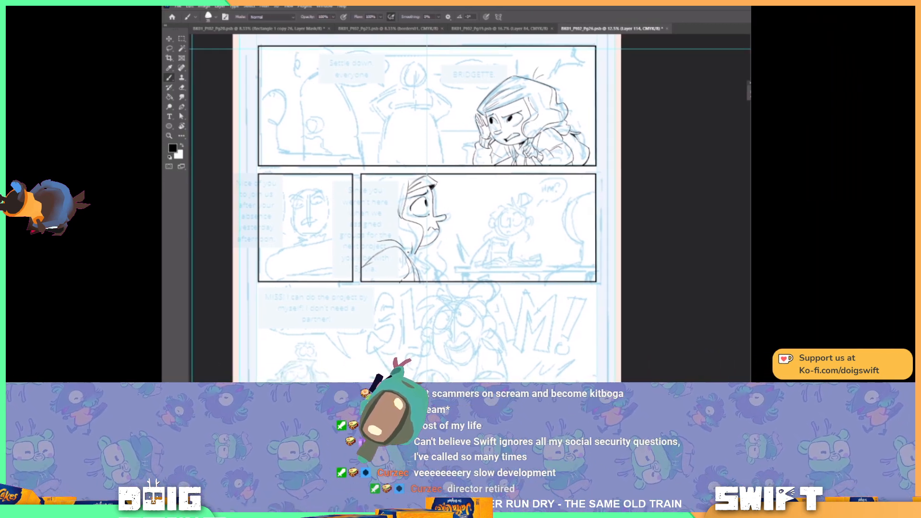
drag(404, 247, 422, 270)
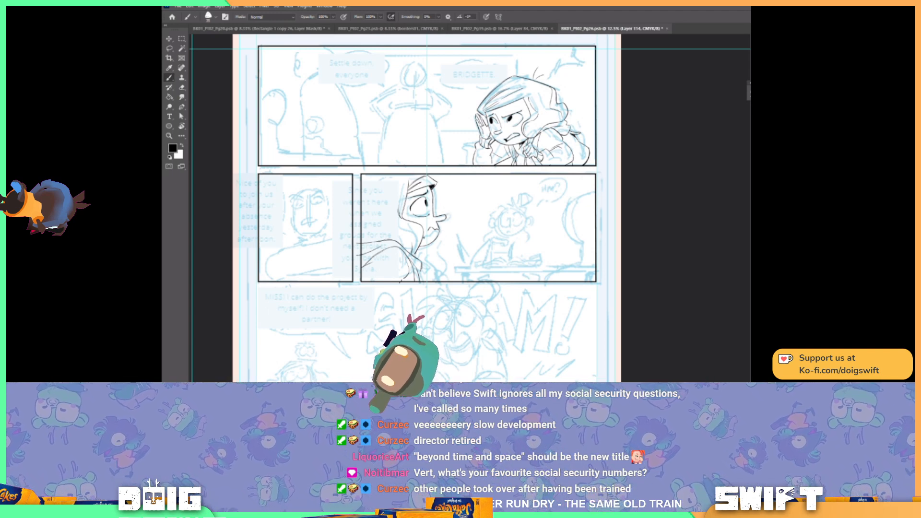
mouse_move(383, 186)
mouse_down()
mouse_move(375, 222)
mouse_move(395, 249)
mouse_move(358, 243)
mouse_up()
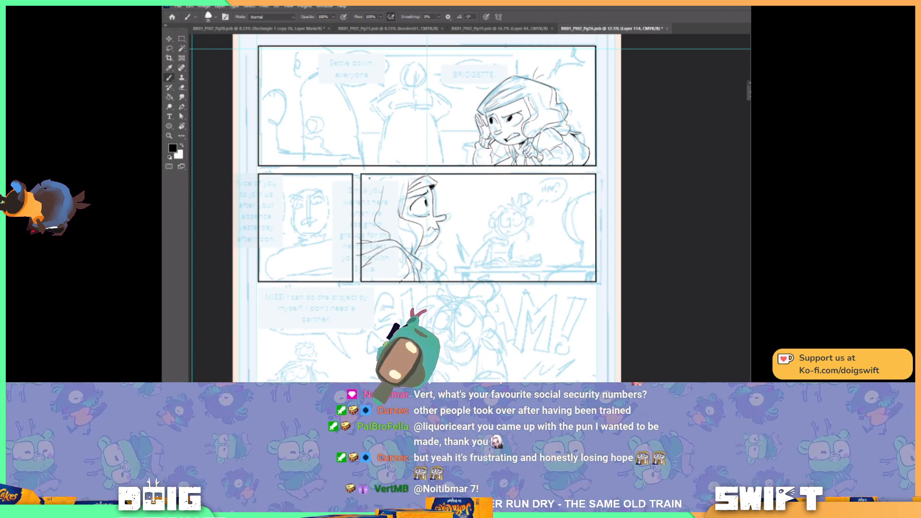
drag(370, 180, 364, 195)
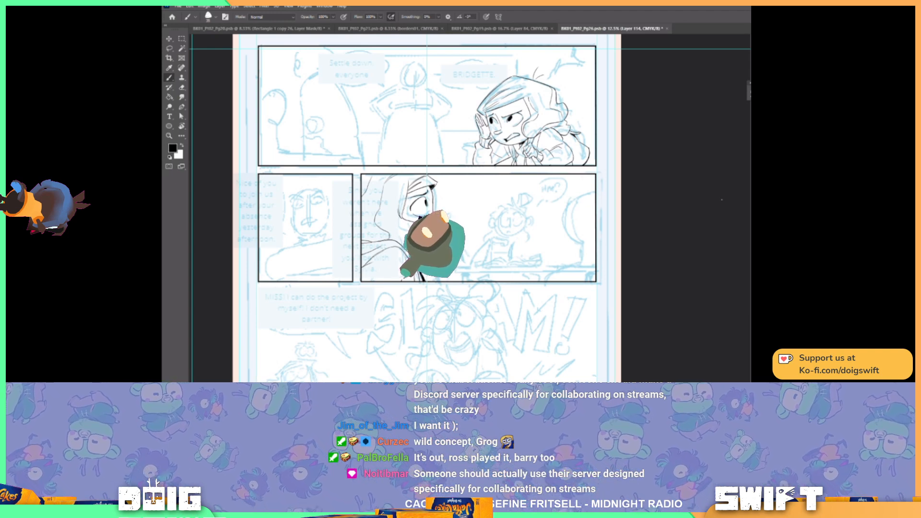
Save the comic page with the newly inked long-haired figure.
key(ctrl+s)
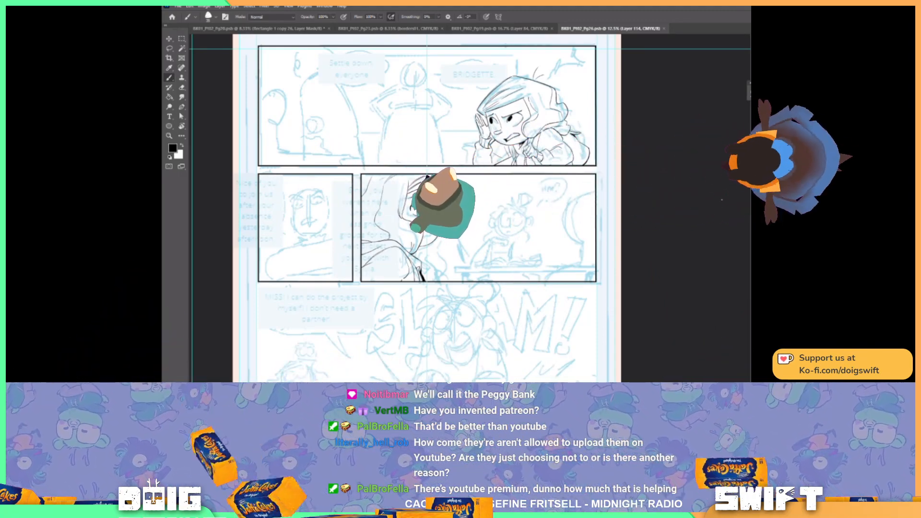
scroll(427, 211, up, 1)
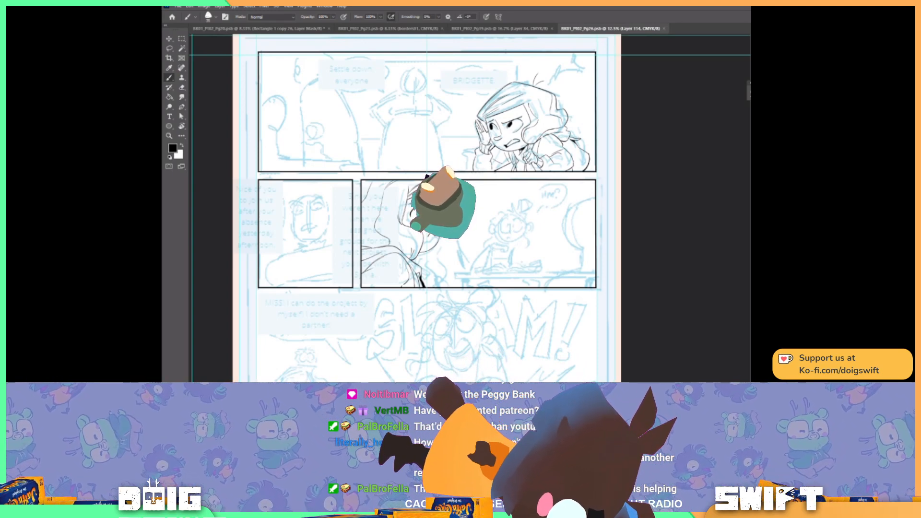
Switch to the browser and read through the Nebula home page, from its creators and originals down to the subscription details and footer.
key(alt+Tab)
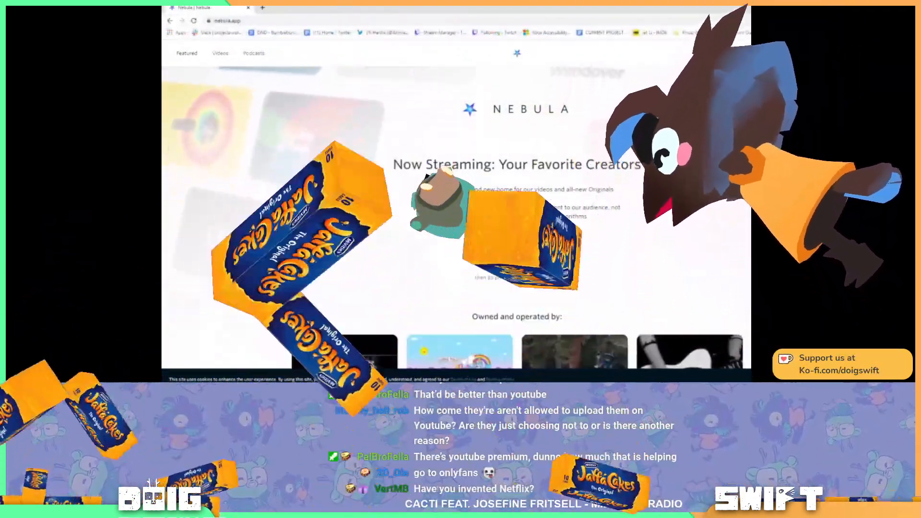
scroll(495, 215, down, 2)
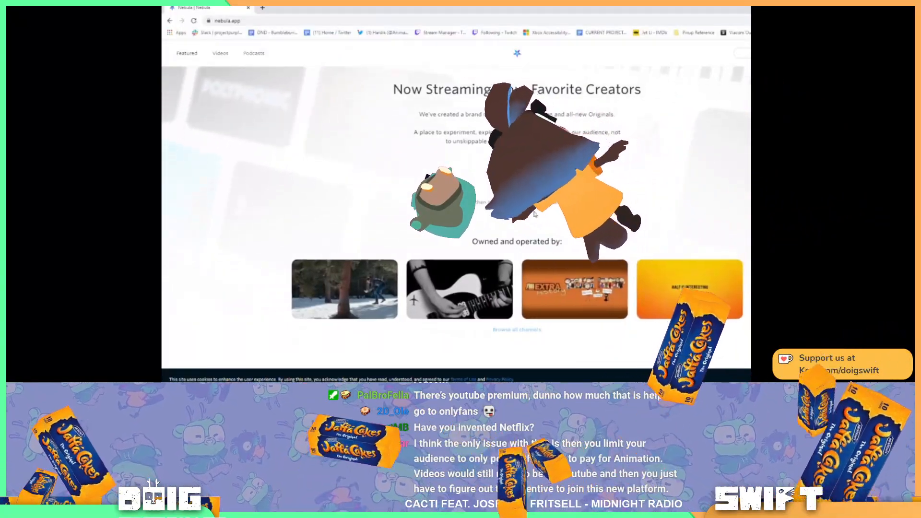
scroll(519, 212, down, 1)
scroll(570, 275, down, 4)
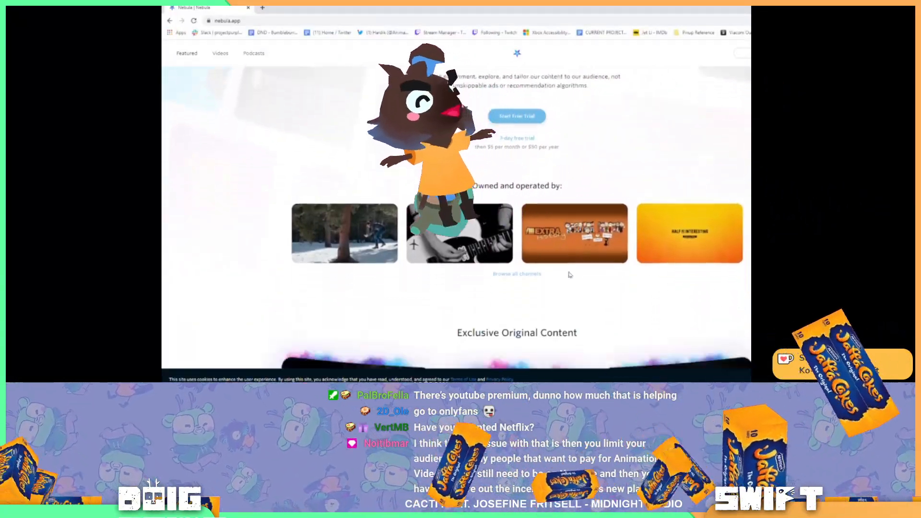
scroll(582, 259, down, 5)
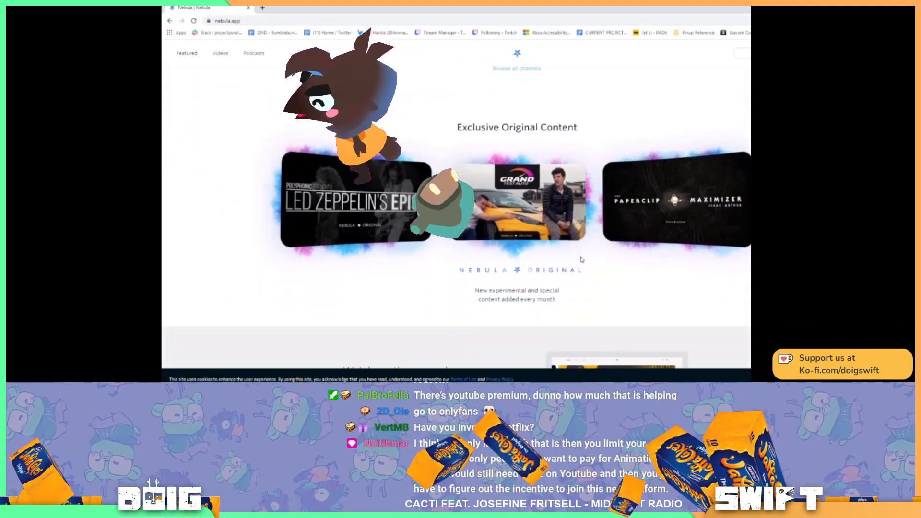
scroll(581, 259, down, 3)
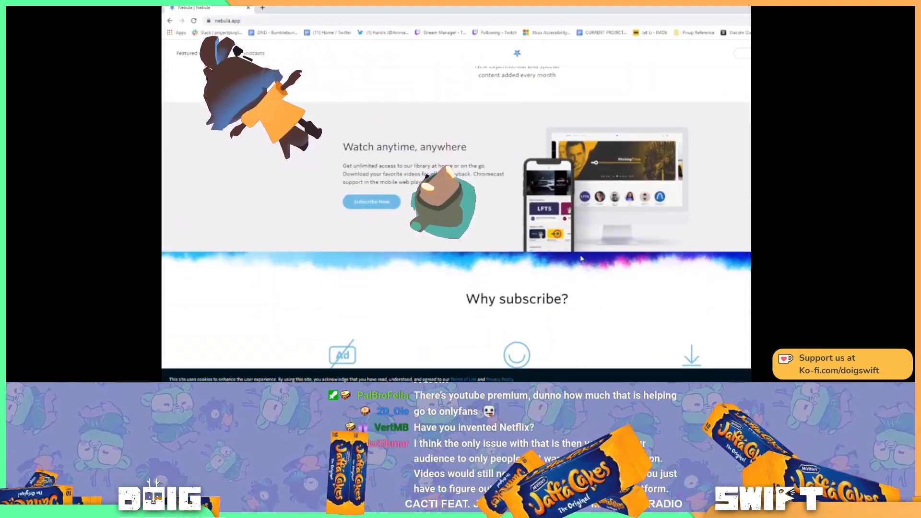
scroll(479, 151, down, 3)
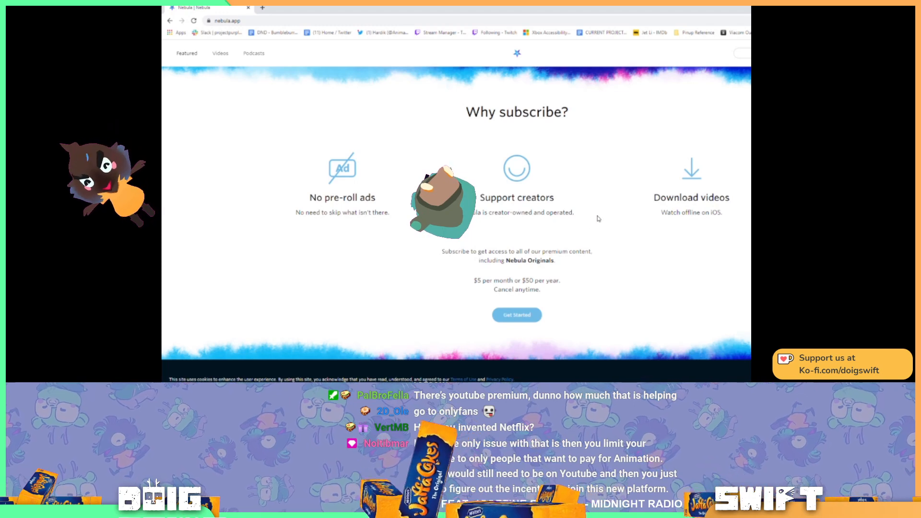
scroll(588, 218, down, 1)
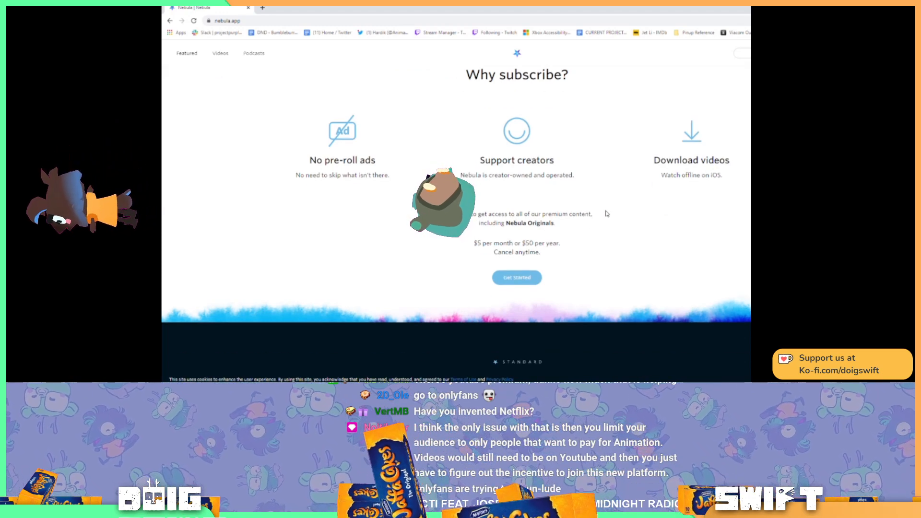
scroll(575, 214, down, 1)
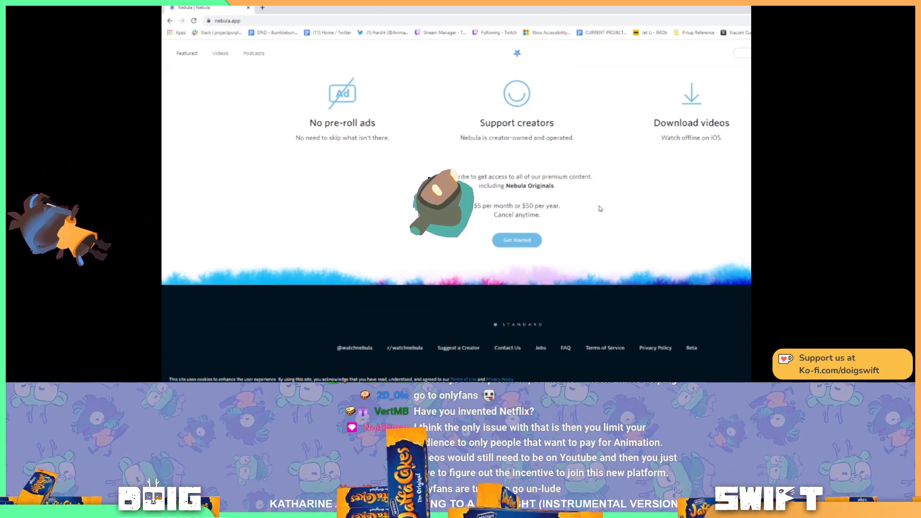
scroll(601, 218, down, 1)
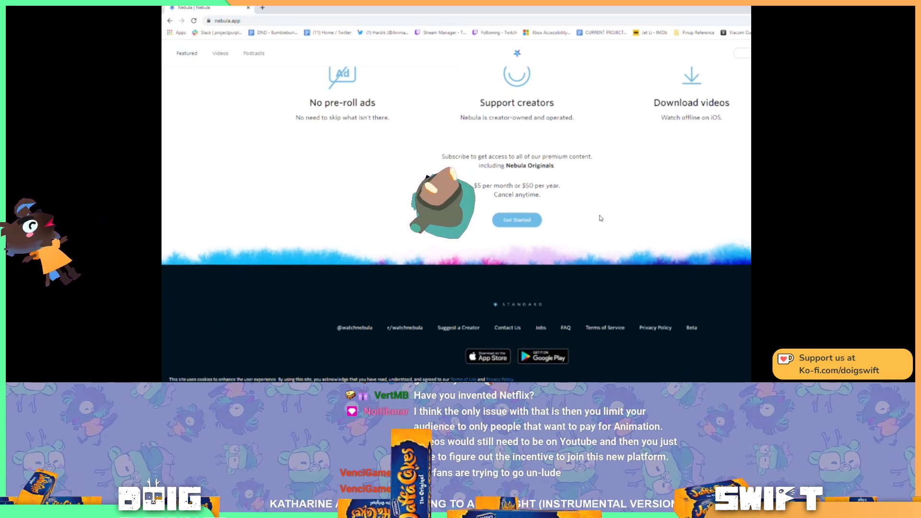
scroll(601, 218, up, 1)
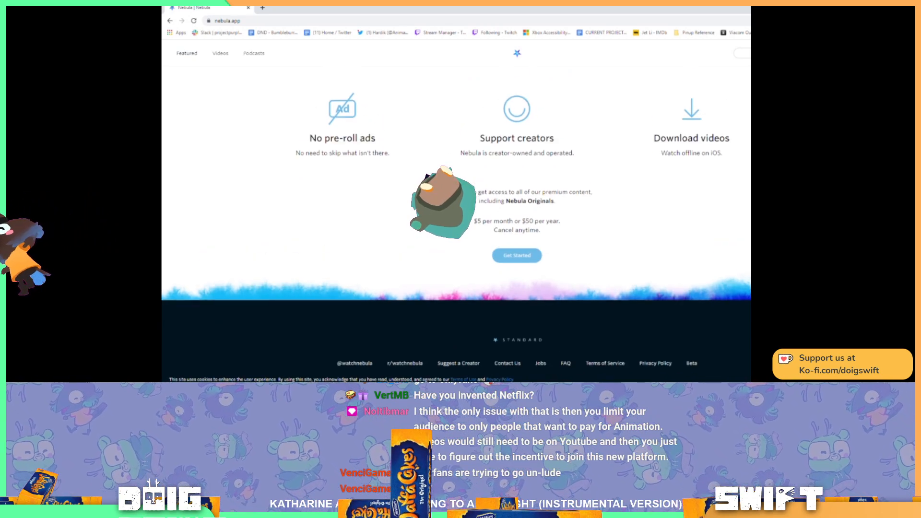
scroll(528, 273, down, 1)
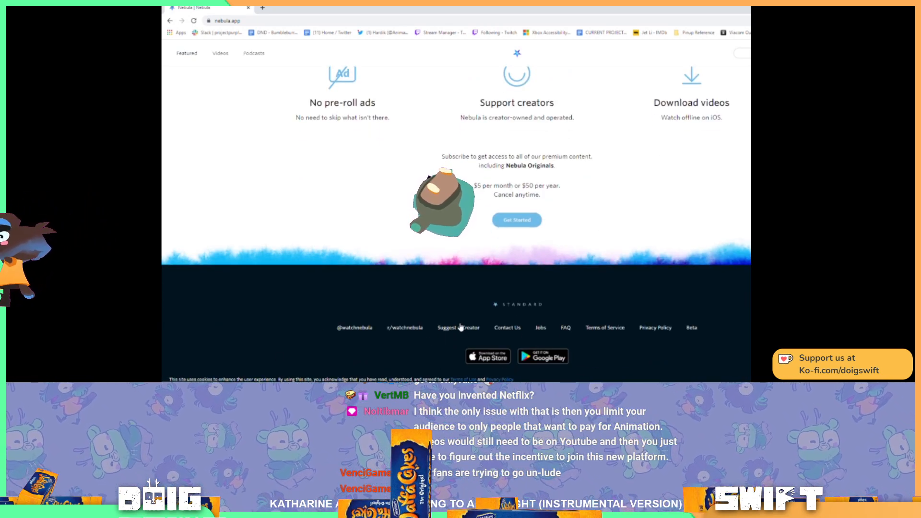
scroll(462, 332, up, 10)
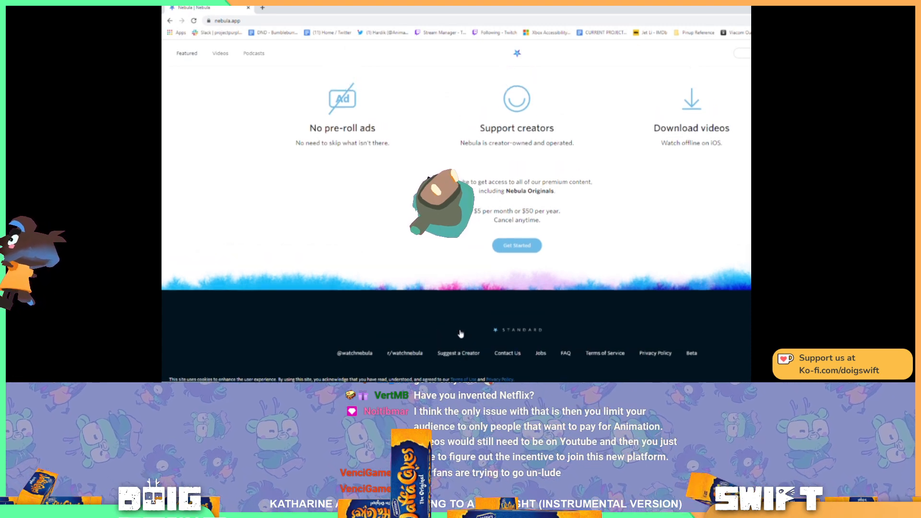
scroll(462, 332, up, 2)
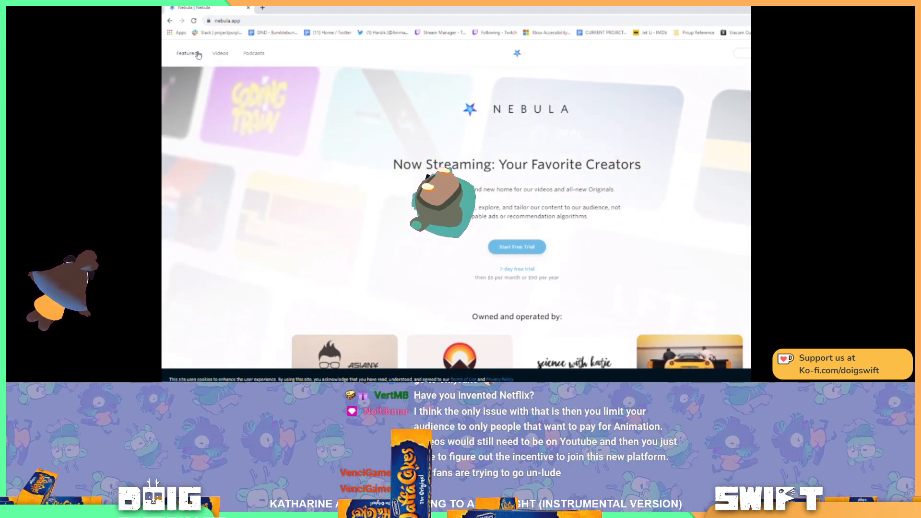
Open Nebula's video catalogue and look through the full list and the Animation category.
click(228, 59)
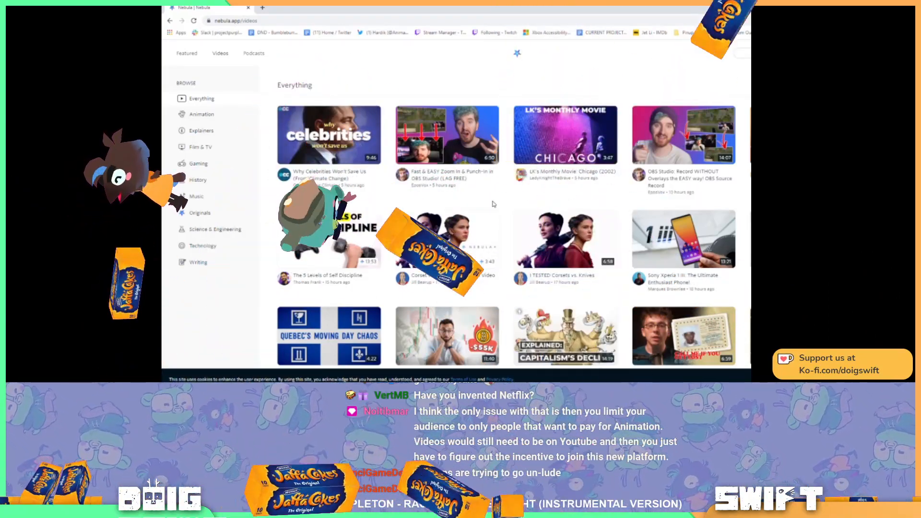
scroll(494, 204, down, 1)
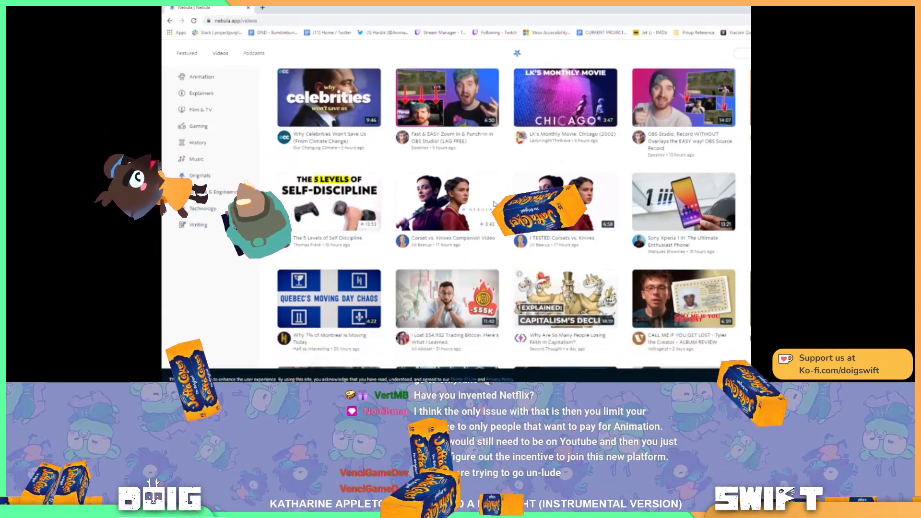
scroll(494, 204, down, 1)
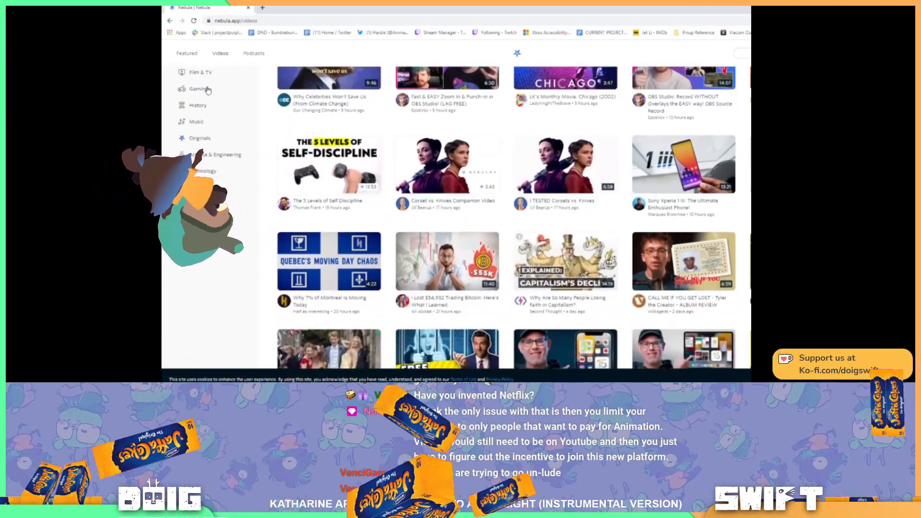
scroll(207, 91, up, 2)
click(201, 115)
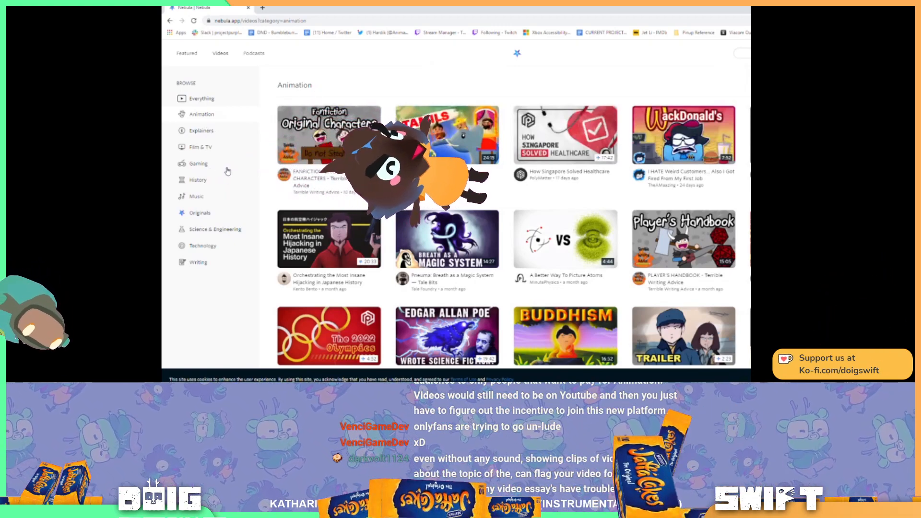
scroll(209, 158, down, 3)
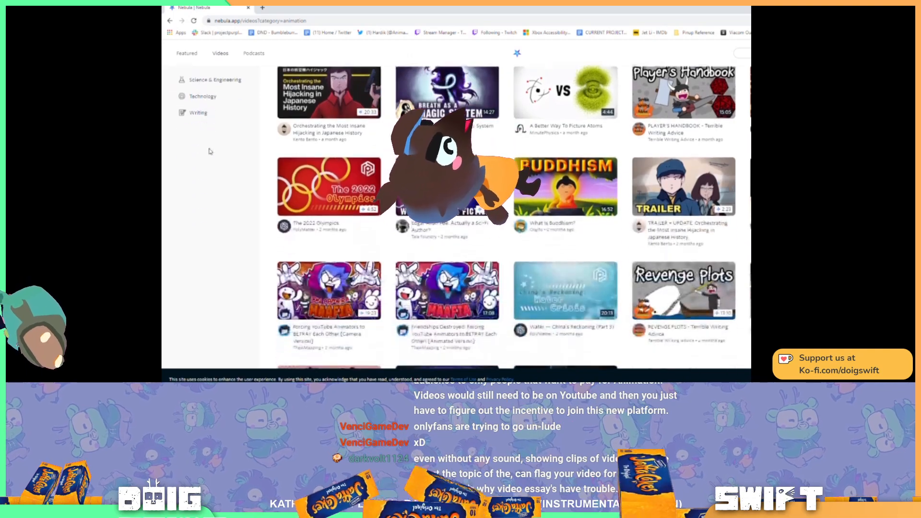
scroll(210, 153, down, 5)
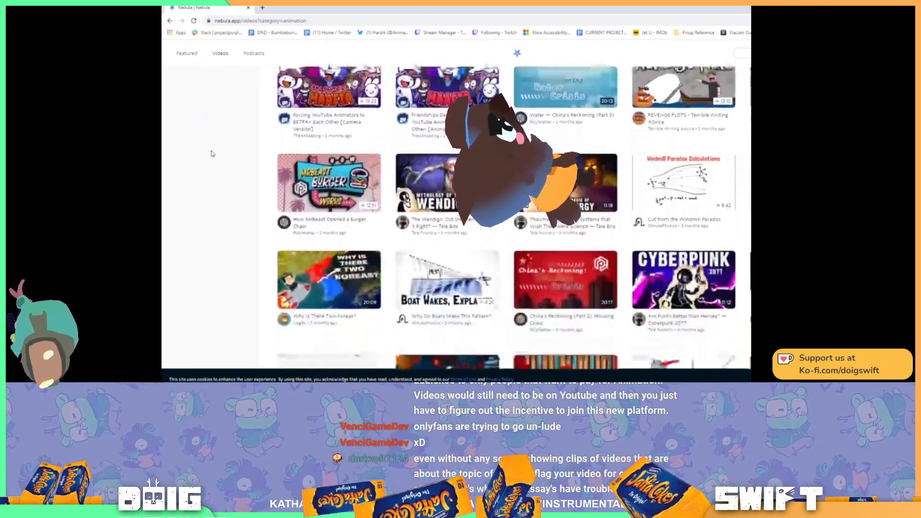
scroll(212, 154, down, 3)
scroll(213, 153, up, 8)
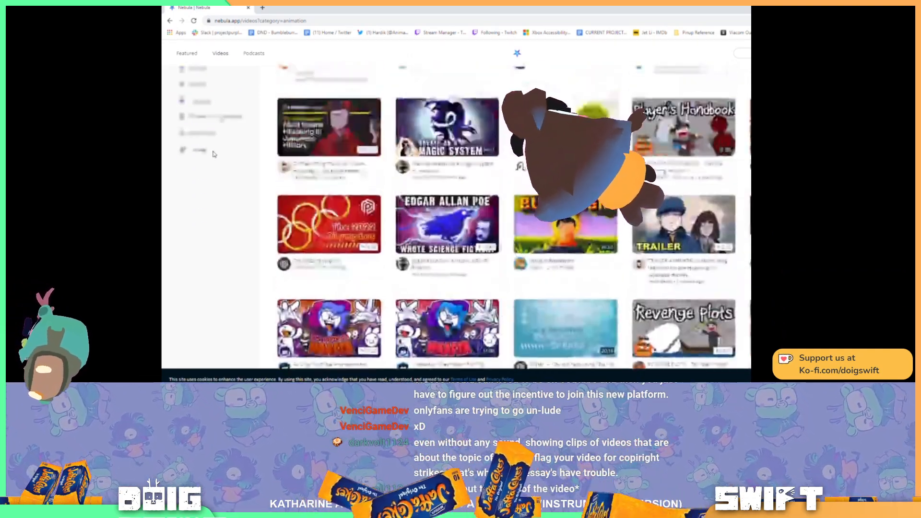
scroll(213, 154, up, 3)
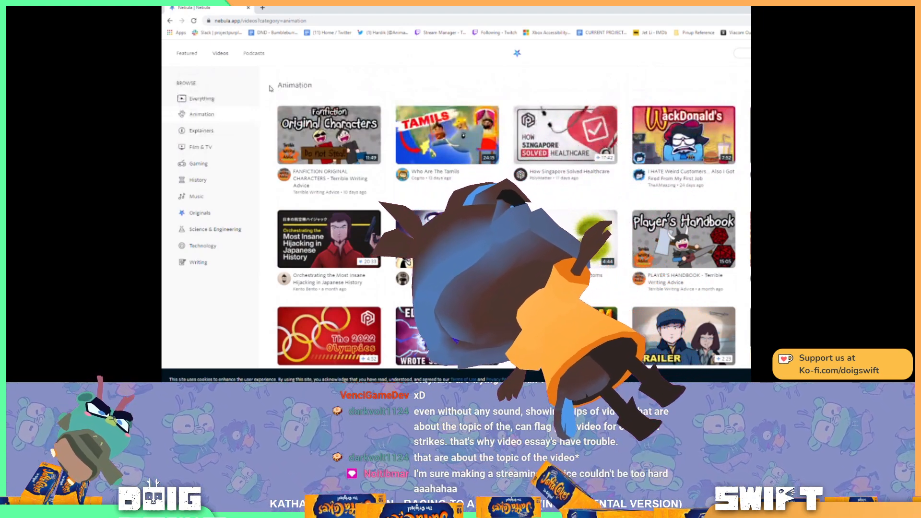
View Nebula's Everything list and Gaming category, and return to the site's home page.
click(215, 106)
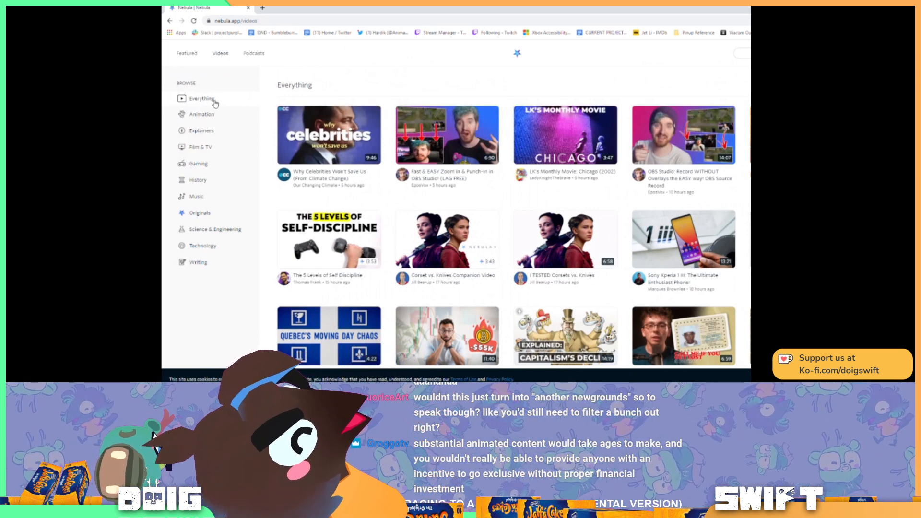
click(207, 162)
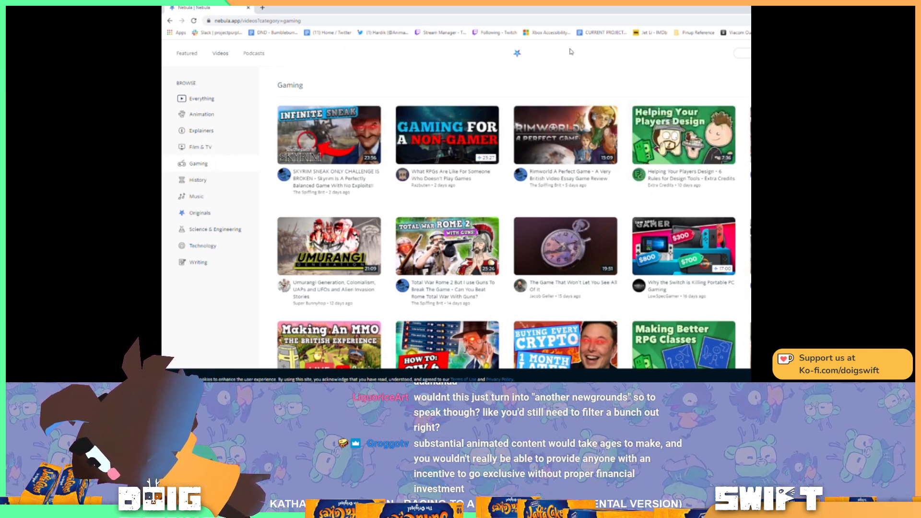
click(518, 54)
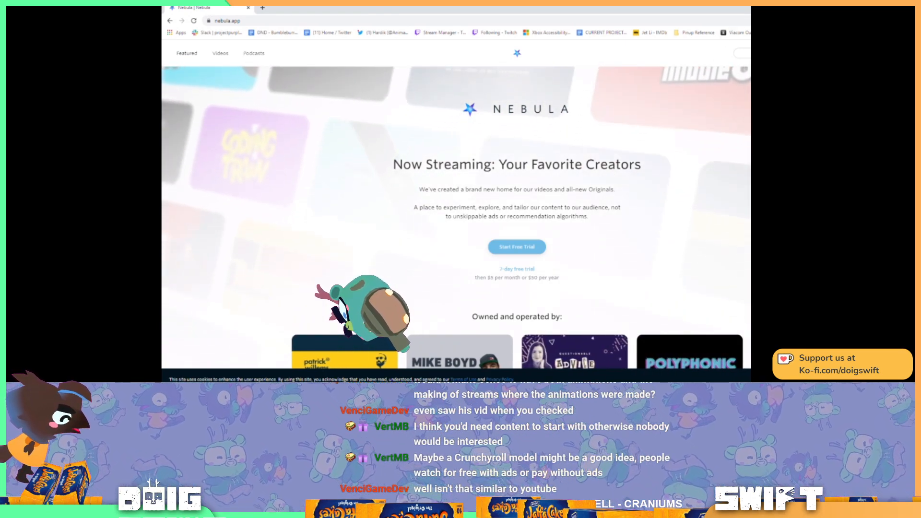
Switch back to Photoshop and add short ink strokes to the long-haired figure's clothing below the jaw, saving the page between strokes.
key(alt+Tab)
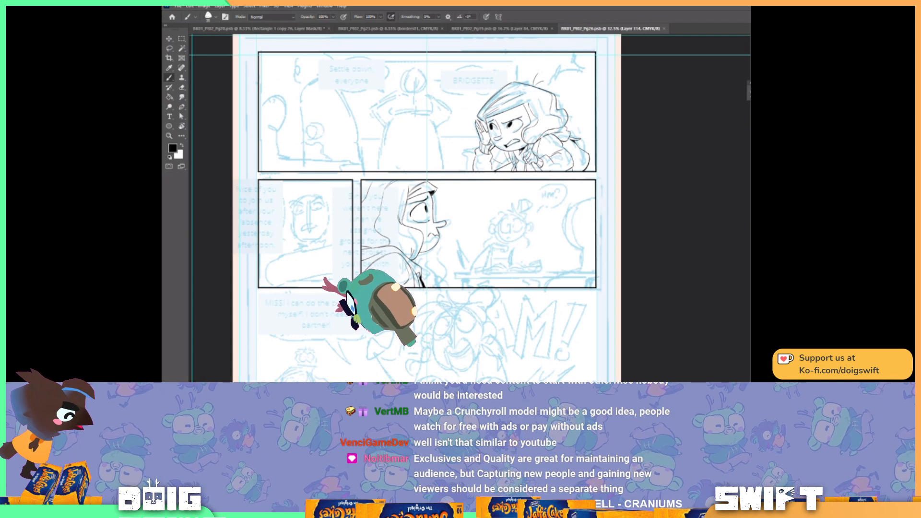
drag(408, 266, 410, 275)
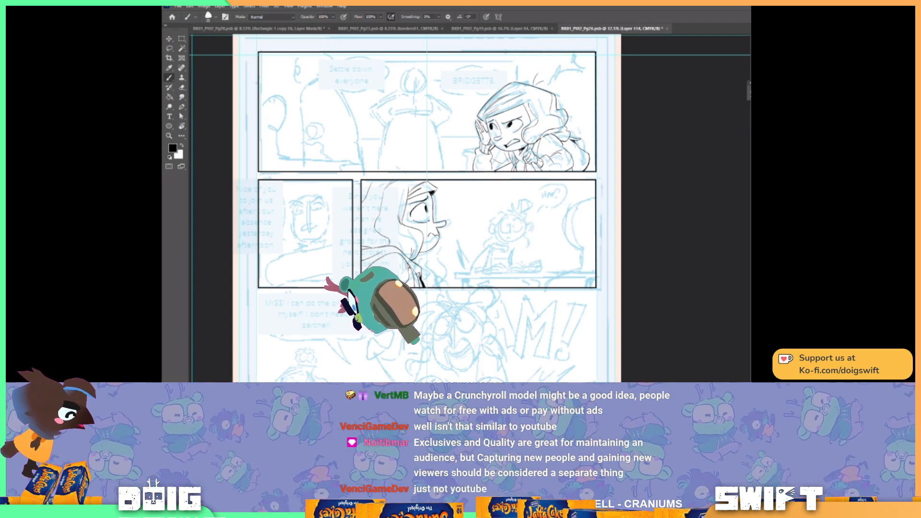
key(ctrl+s)
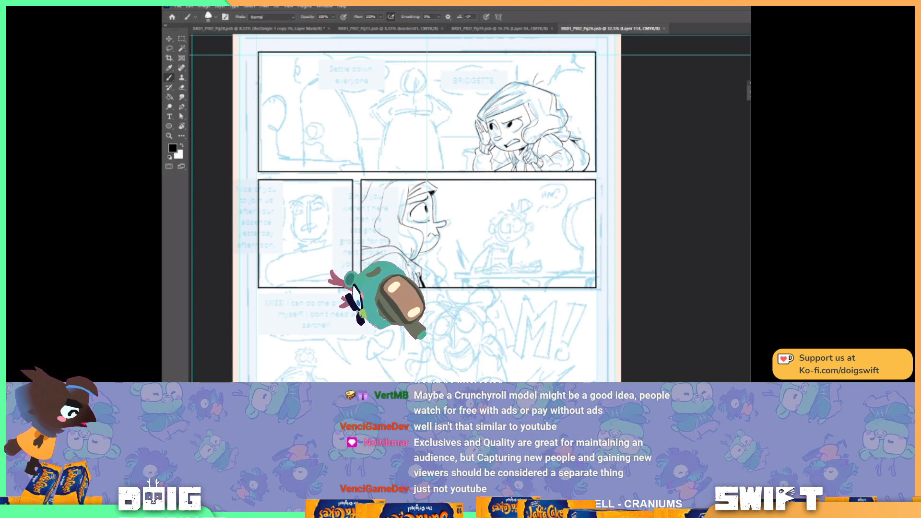
drag(410, 268, 413, 276)
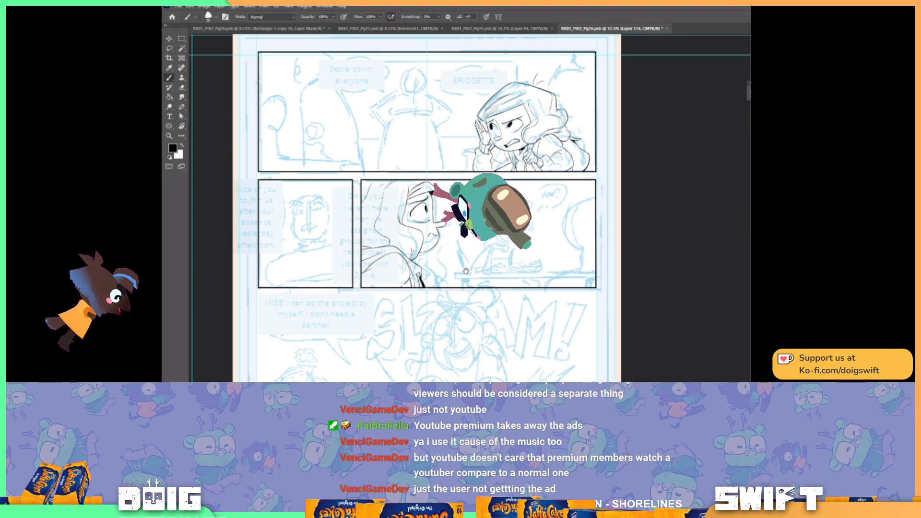
Ink the wavy lock of hair falling past the long-haired figure's jaw to the panel's lower border, undoing and redrawing strokes along it.
drag(466, 271, 471, 262)
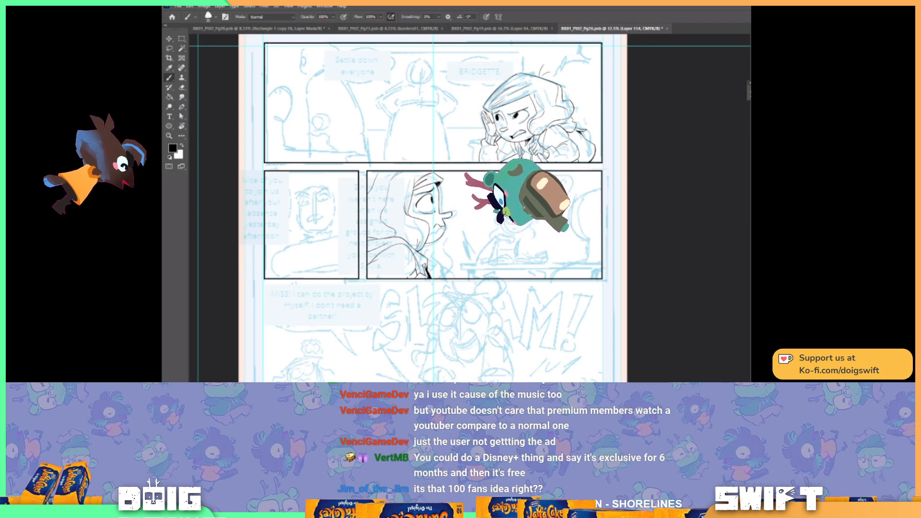
key(ctrl+comma)
key(ctrl+comma)
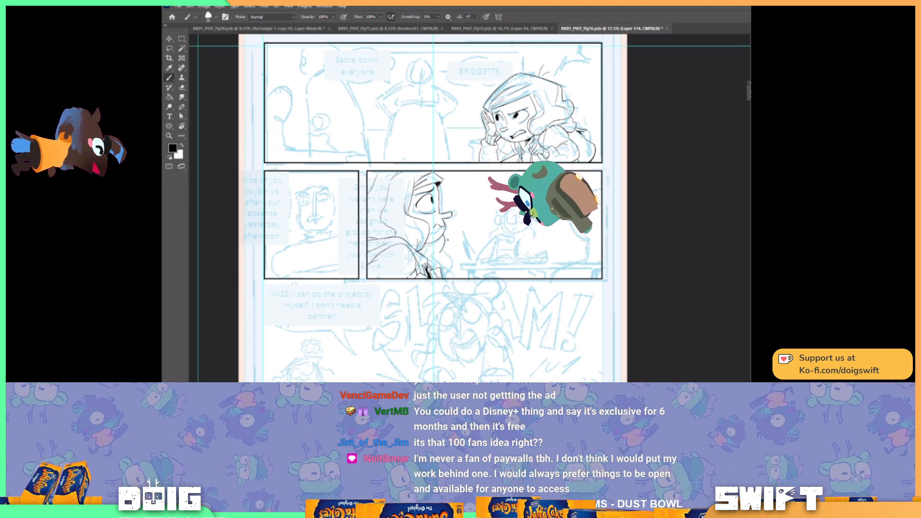
drag(438, 254, 450, 278)
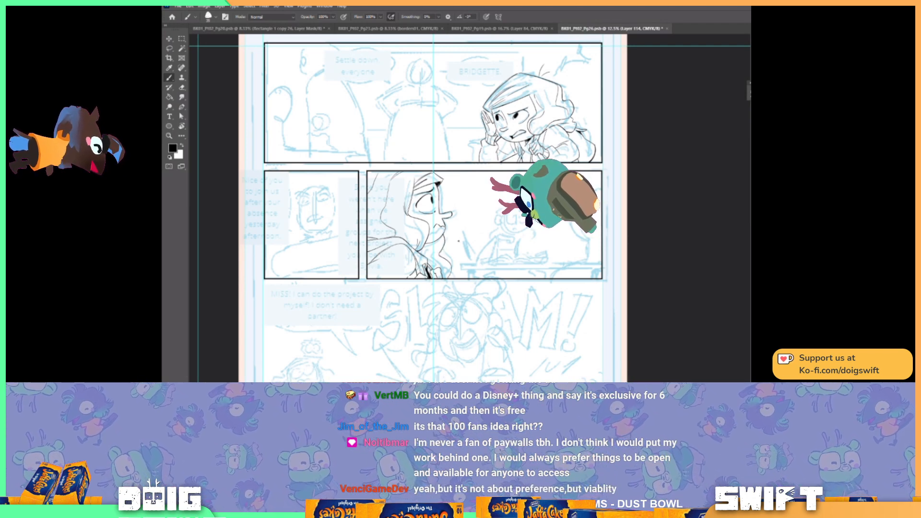
key(ctrl+z)
key(ctrl+z)
drag(444, 233, 450, 278)
key(ctrl+z)
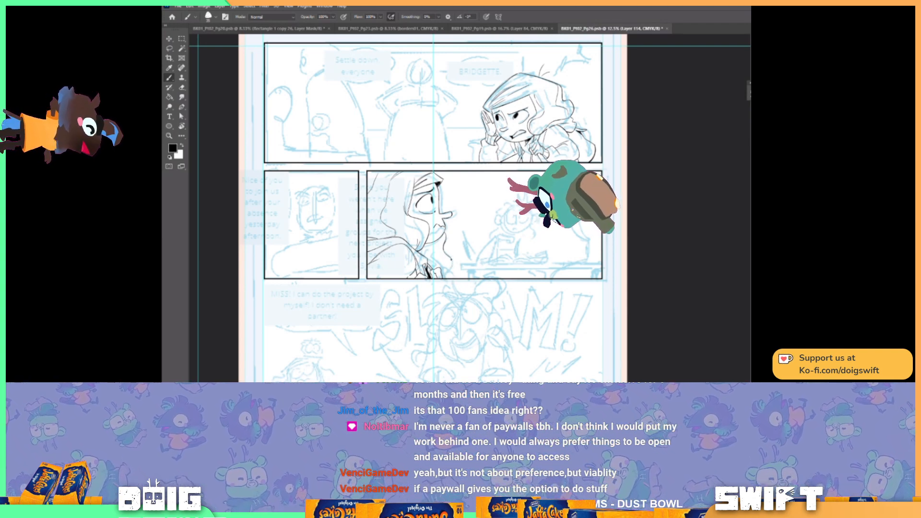
key(ctrl+z)
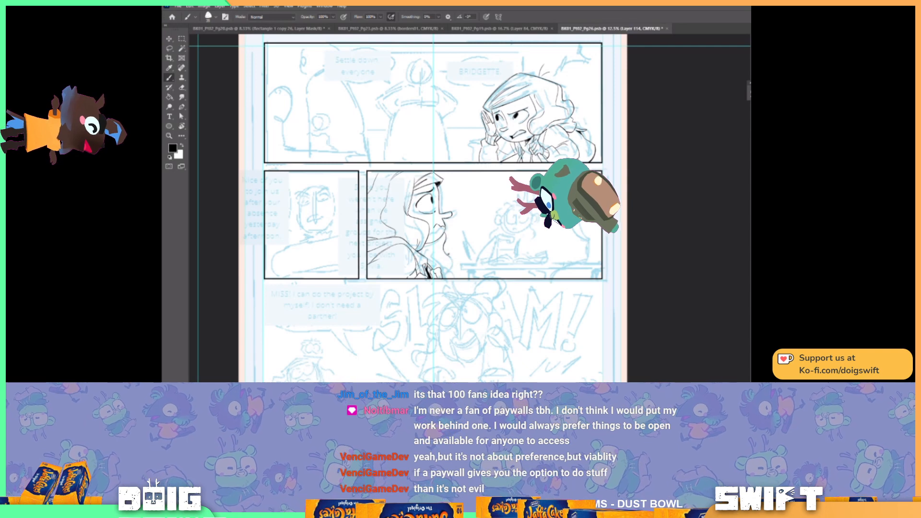
drag(452, 265, 446, 274)
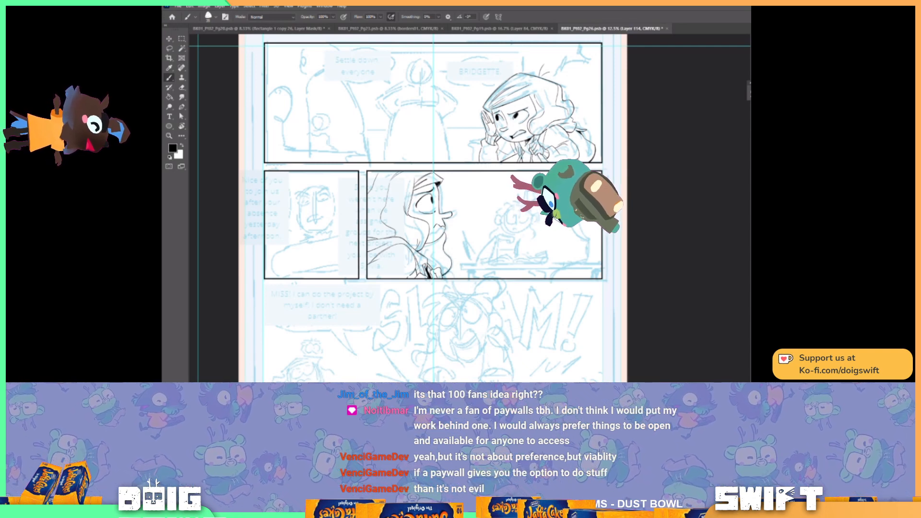
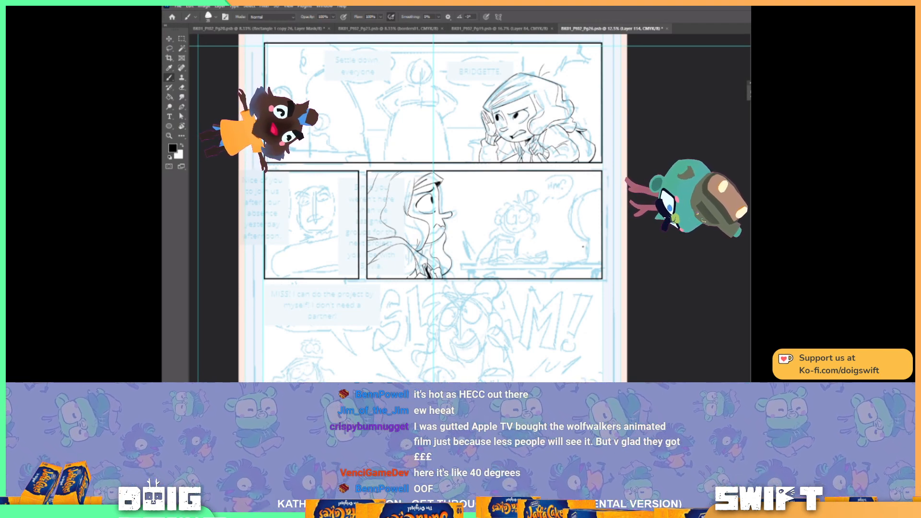
Lasso the right-hand inked eye of the small figure in the third-row SLAM panel and nudge it slightly with Free Transform.
drag(581, 264, 709, 192)
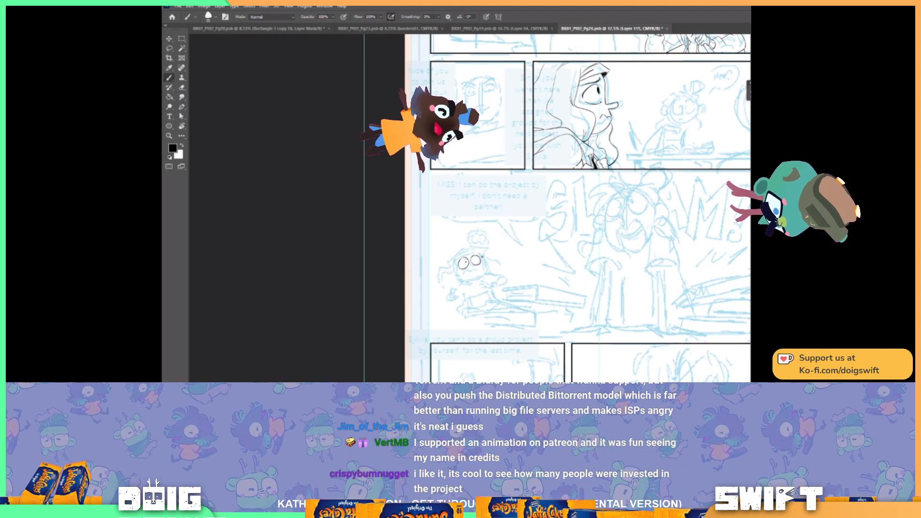
click(170, 49)
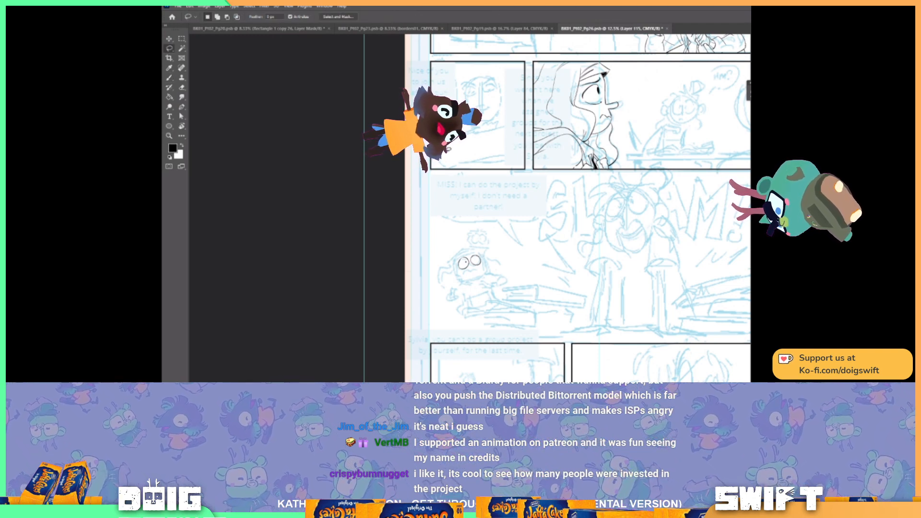
mouse_move(470, 259)
mouse_down()
mouse_move(486, 271)
mouse_move(481, 244)
mouse_move(491, 239)
mouse_up()
key(ctrl+t)
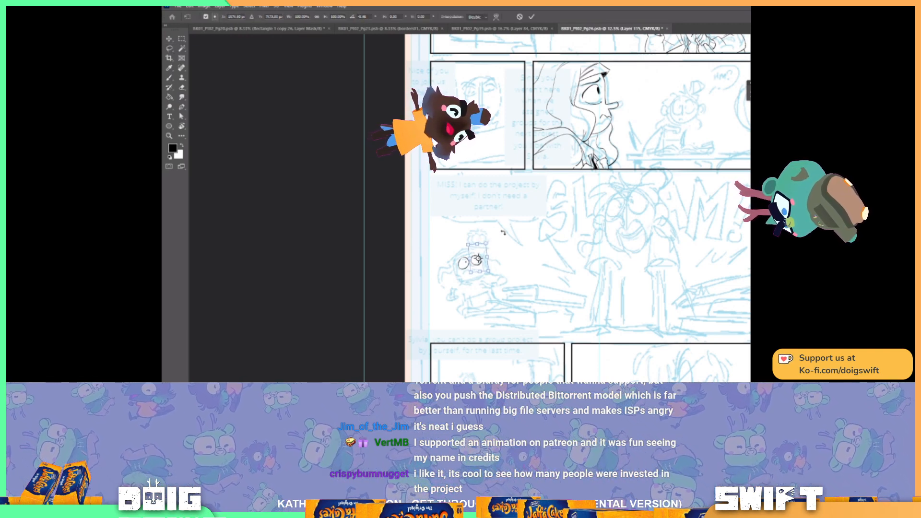
key(Up)
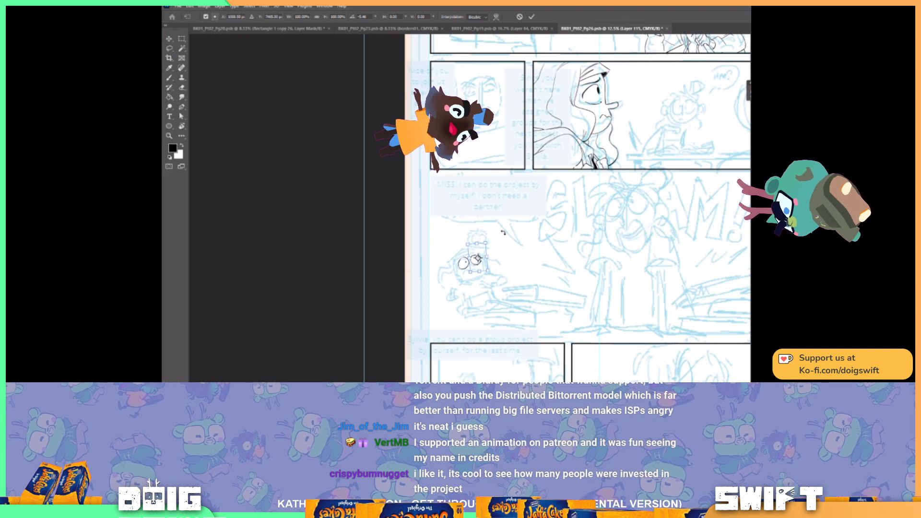
key(Return)
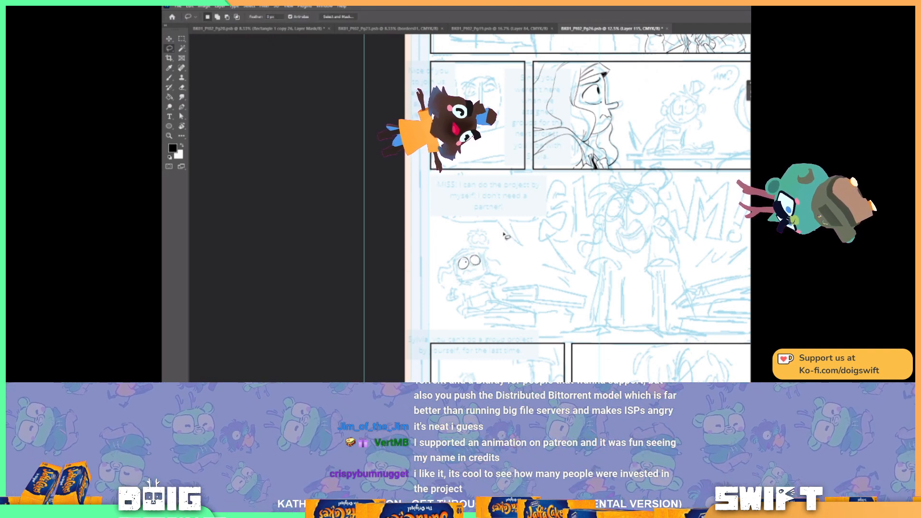
Ink the small figure's worried brows, mouth and upper face outline around the eyes with the Brush.
key(b)
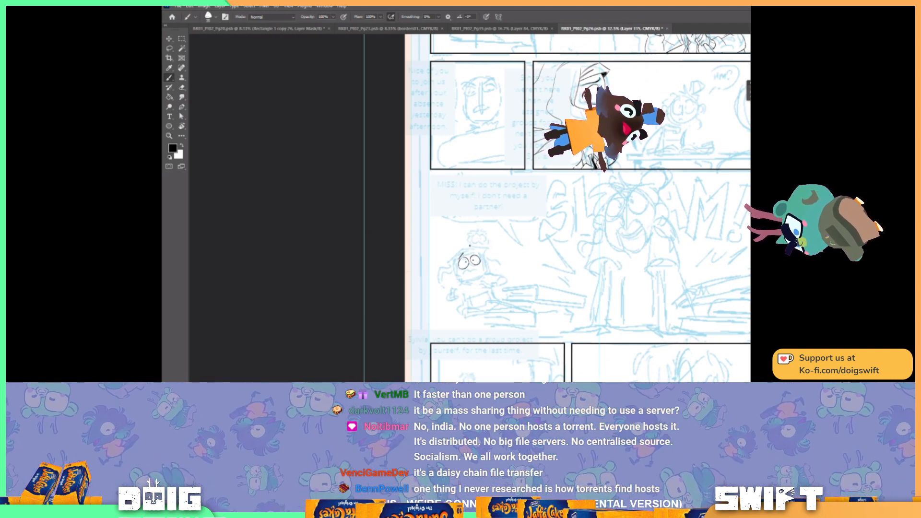
key(ctrl+z)
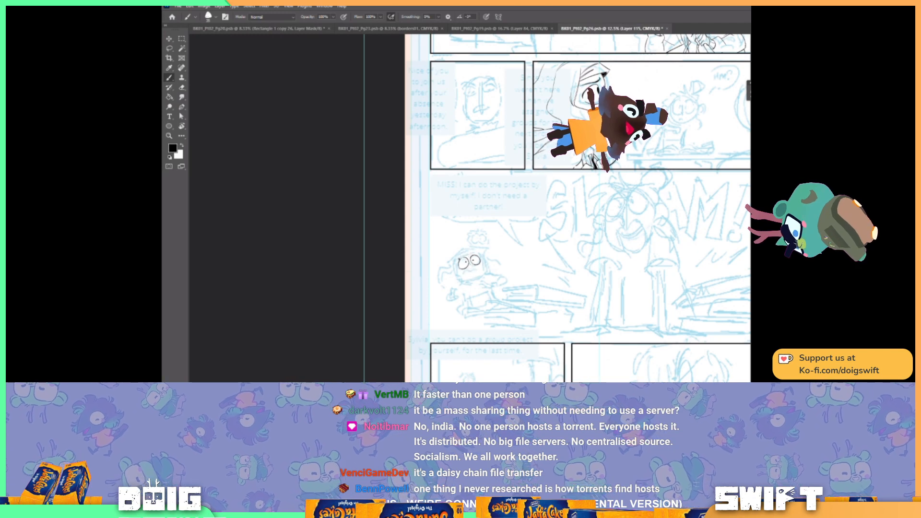
drag(459, 258, 463, 252)
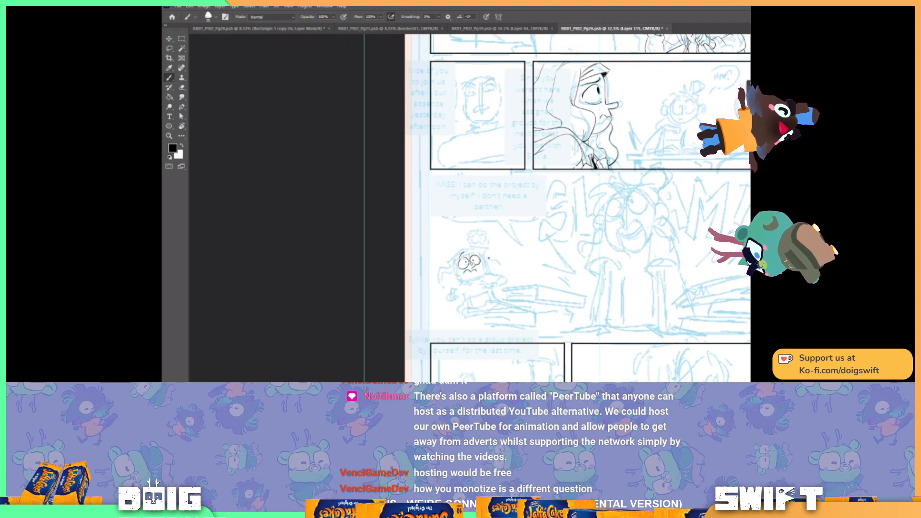
mouse_move(456, 256)
mouse_down()
mouse_move(481, 250)
mouse_move(468, 251)
mouse_up()
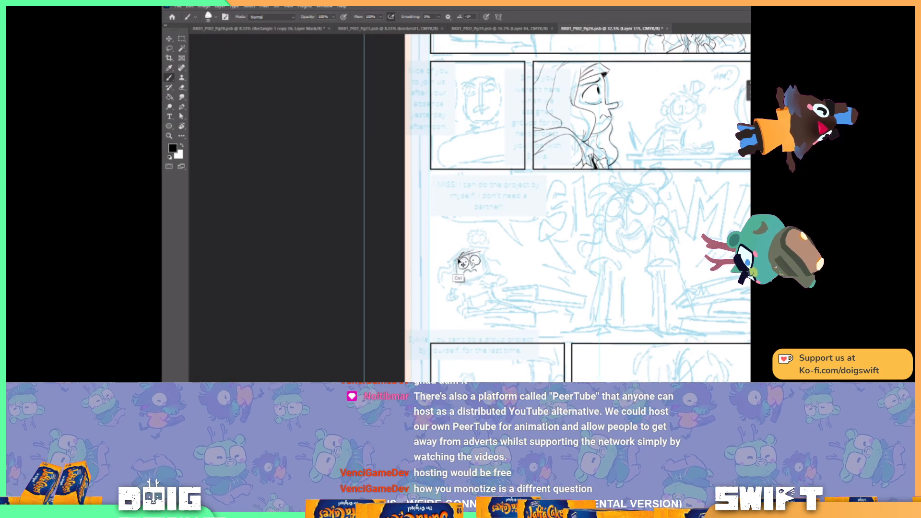
Undo the trial strokes beside the small figure's face and ink the cheek line and flowing hair on its left side.
key(ctrl+z)
drag(457, 259, 459, 286)
key(ctrl+z)
key(ctrl+z)
key(ctrl+z)
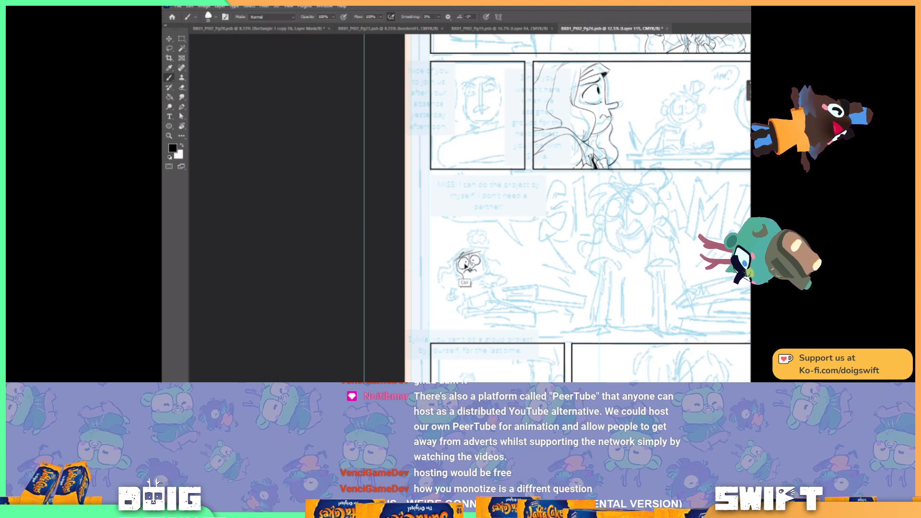
drag(464, 274, 458, 289)
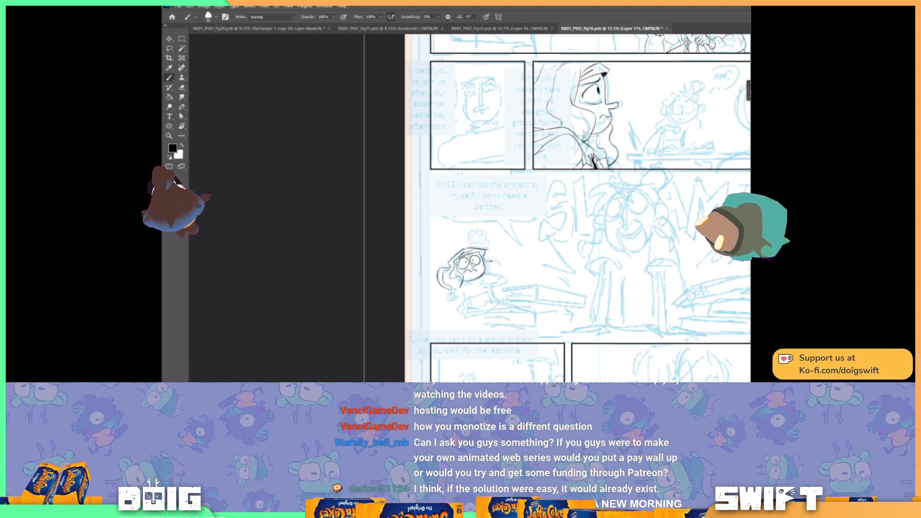
Ink the small figure's hair on the right side, along with the torso, the coat's side and the clothing's lower hem.
drag(494, 263, 500, 271)
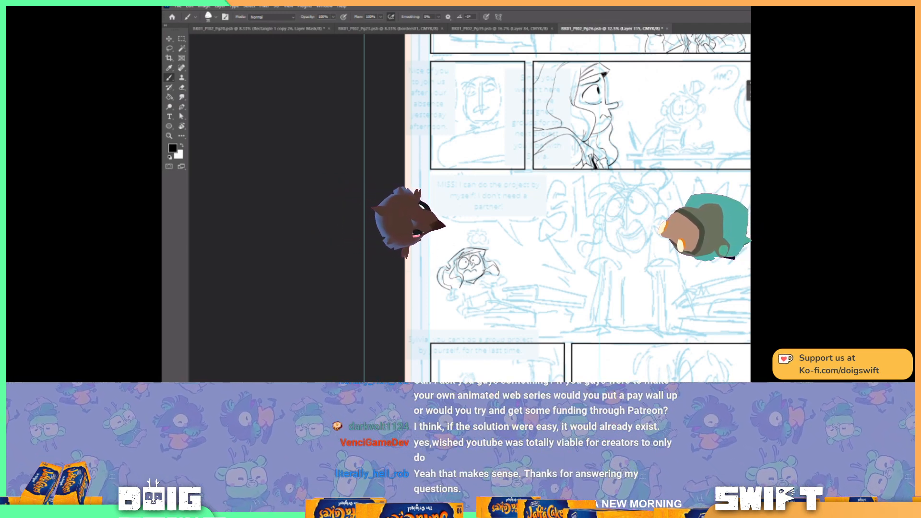
key(ctrl)
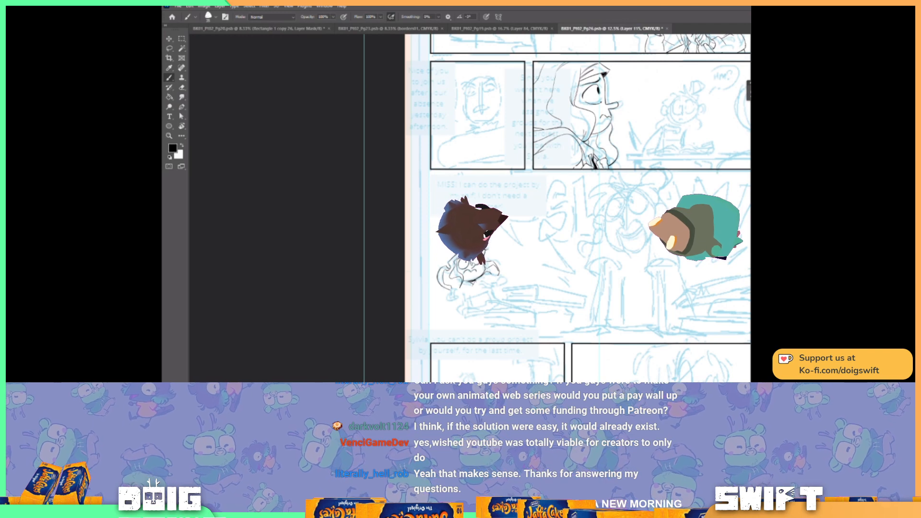
key(ctrl)
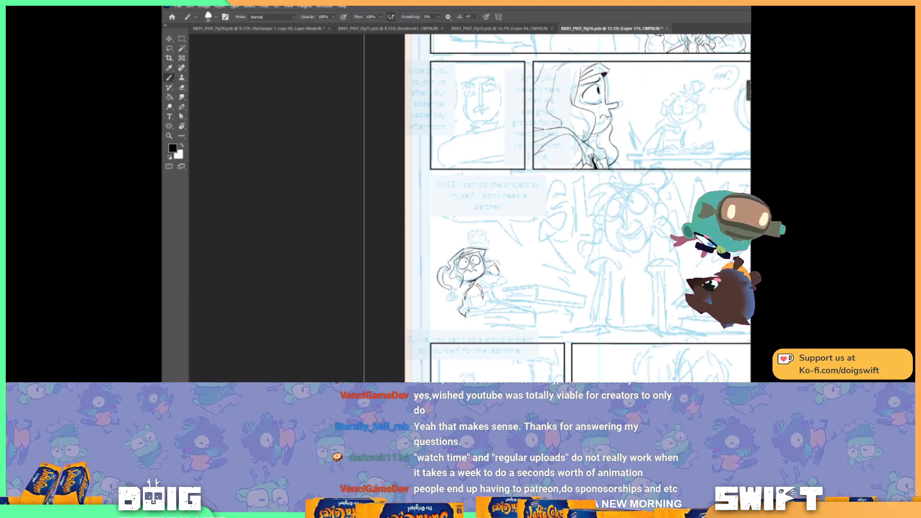
drag(466, 312, 486, 315)
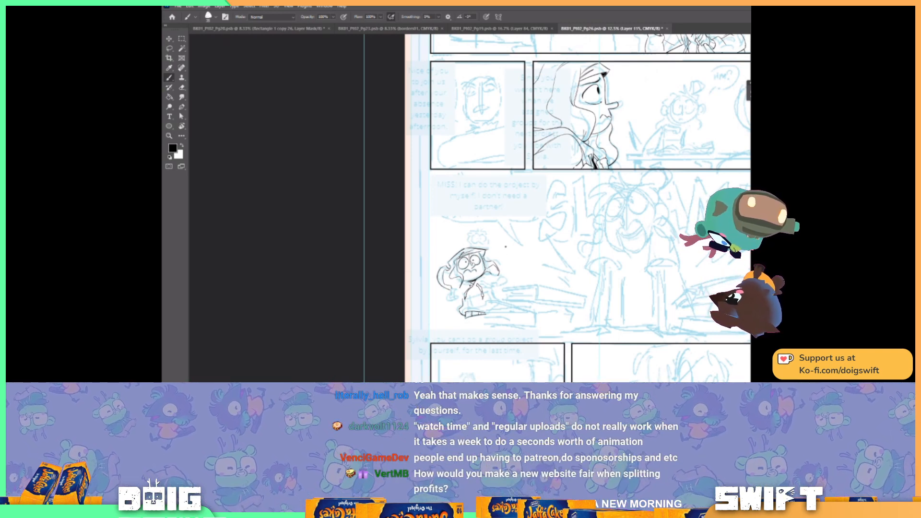
drag(491, 288, 499, 308)
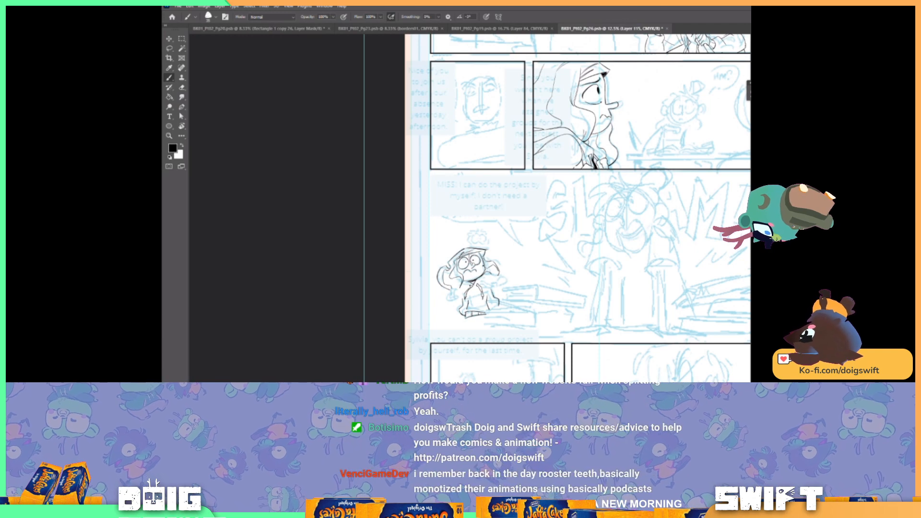
drag(467, 303, 488, 299)
key(ctrl+z)
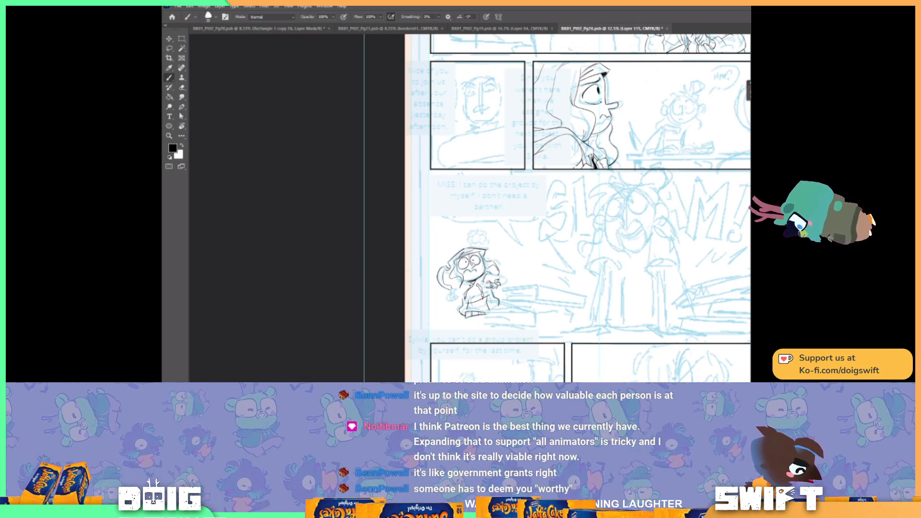
Ink the small figure's hands and outer hair curls, rotating the canvas slightly anticlockwise for the strokes.
drag(498, 284, 509, 281)
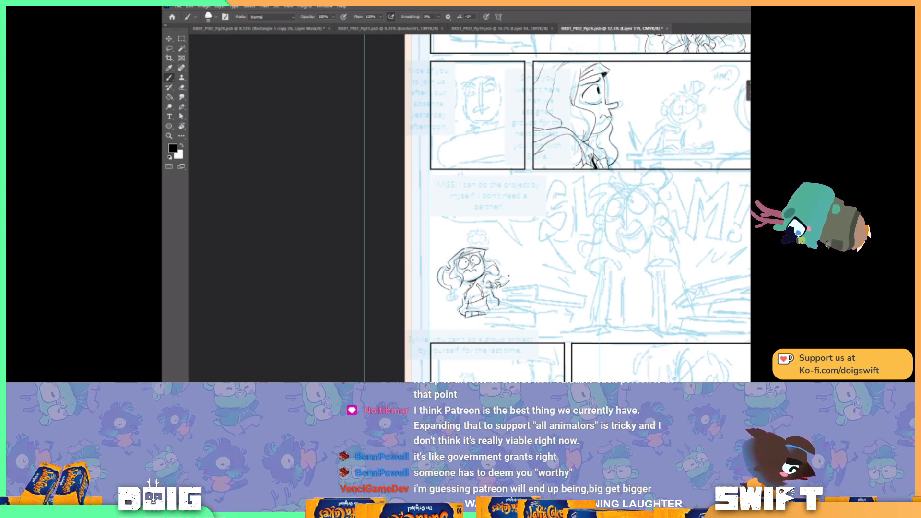
mouse_move(506, 277)
mouse_down()
mouse_move(487, 292)
mouse_move(476, 277)
mouse_move(514, 297)
mouse_move(532, 287)
mouse_up()
key(r)
key(r)
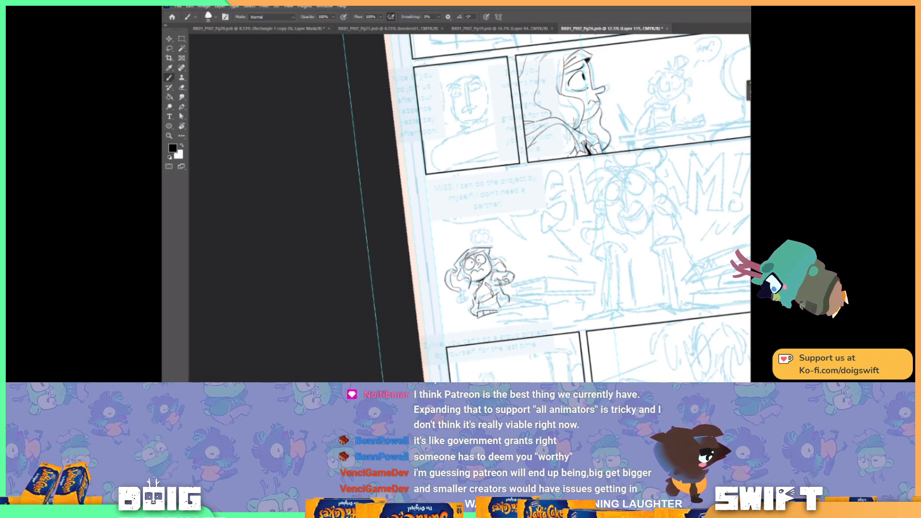
key(ctrl)
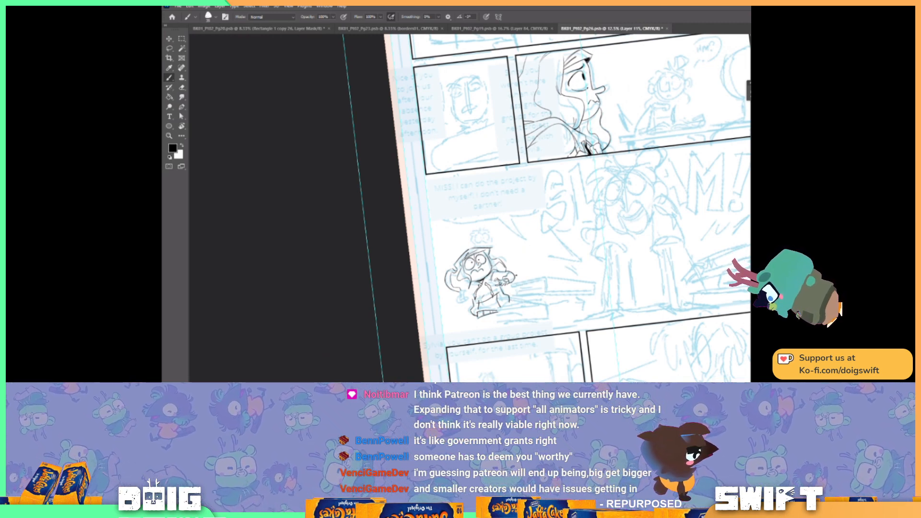
drag(522, 277, 523, 273)
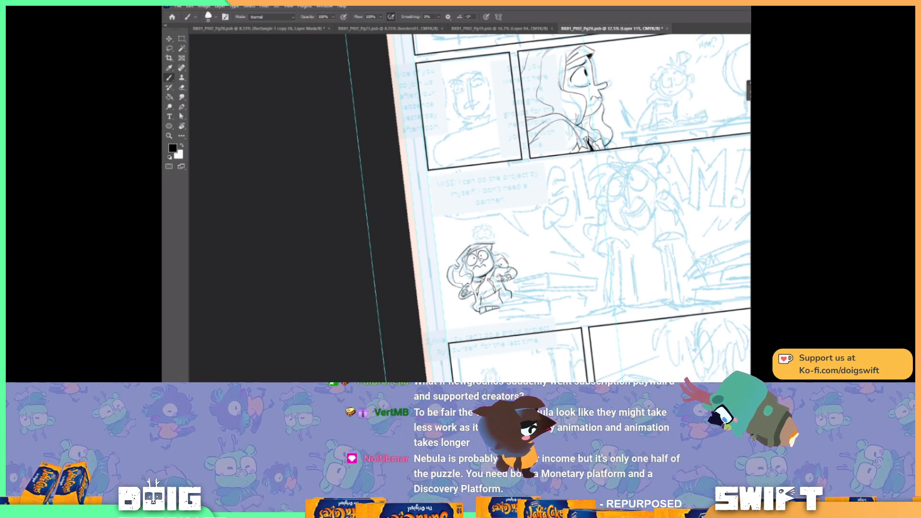
Ink the small figure's feet below the clothing hem, and turn the canvas back upright.
drag(508, 286, 488, 286)
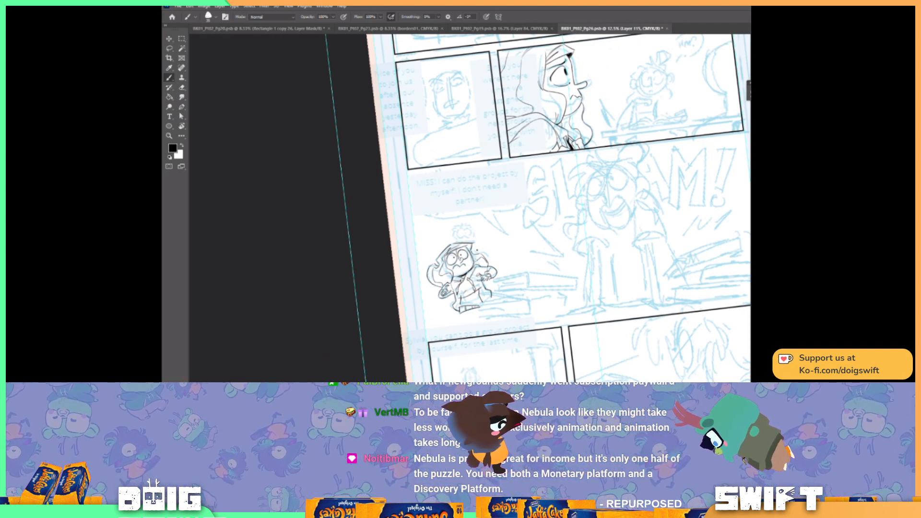
drag(488, 281, 470, 281)
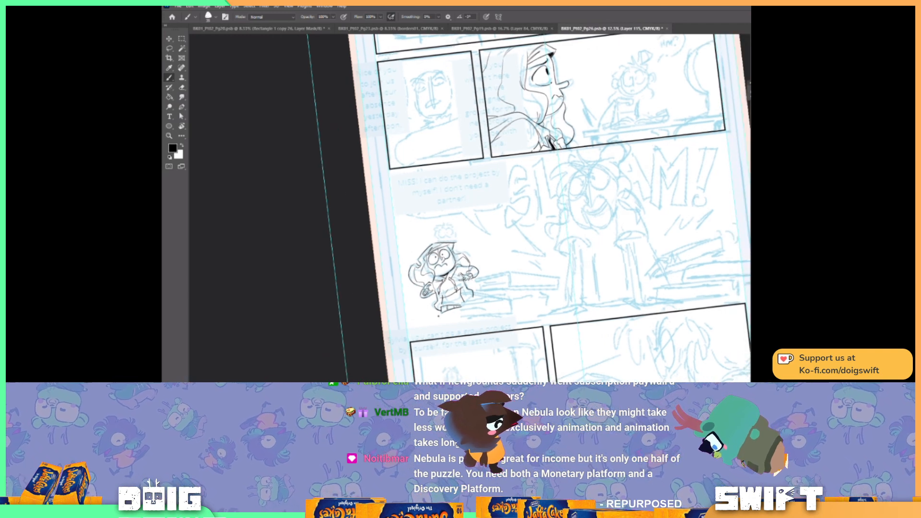
drag(440, 317, 453, 313)
key(ctrl+z)
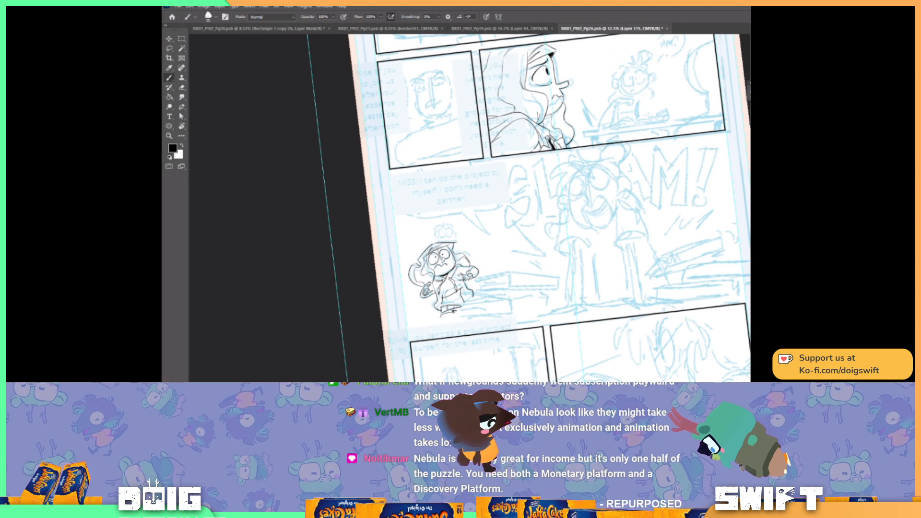
key(r)
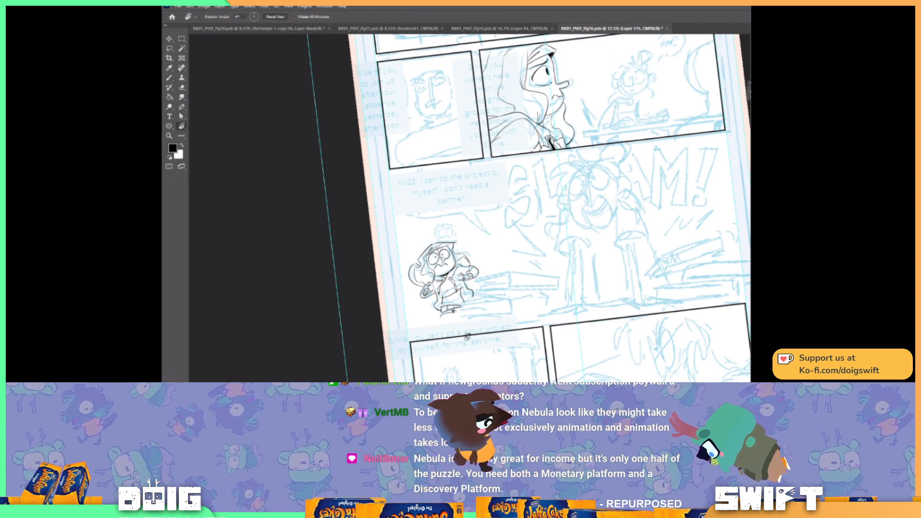
drag(464, 336, 446, 328)
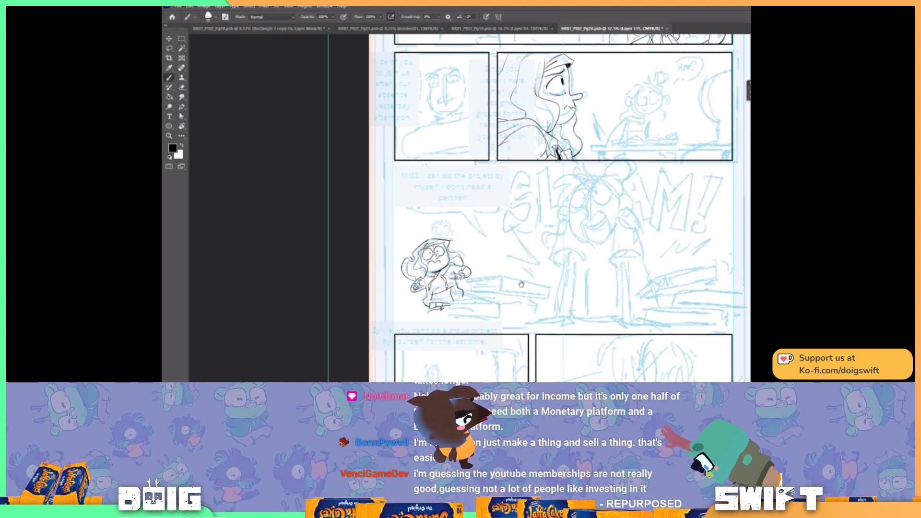
scroll(522, 298, right, 1)
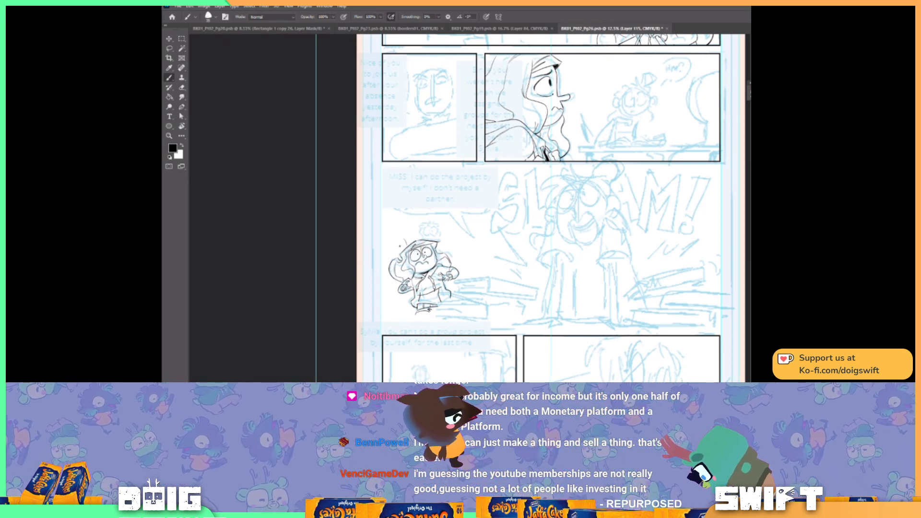
drag(649, 239, 523, 146)
drag(533, 232, 511, 148)
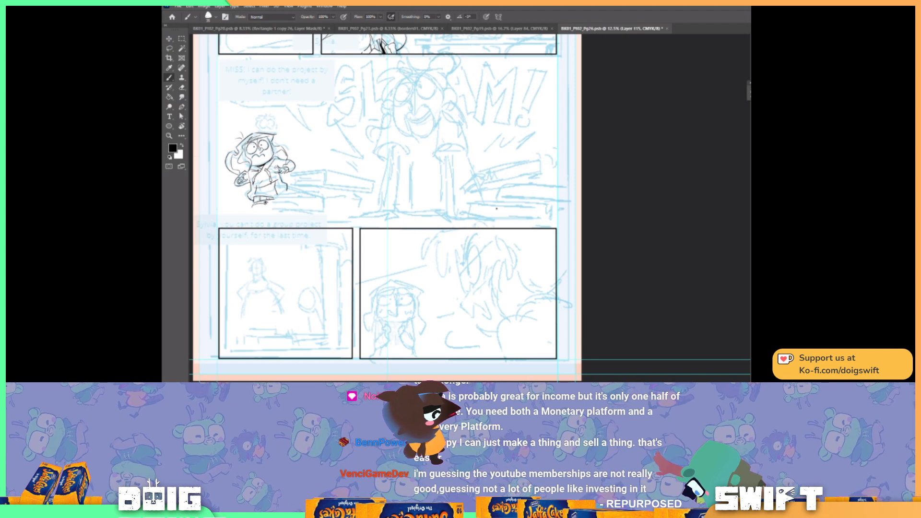
Ink the left eye, brow and nose of the girl in the bottom-right panel, undoing the first trial stroke.
drag(459, 287, 483, 305)
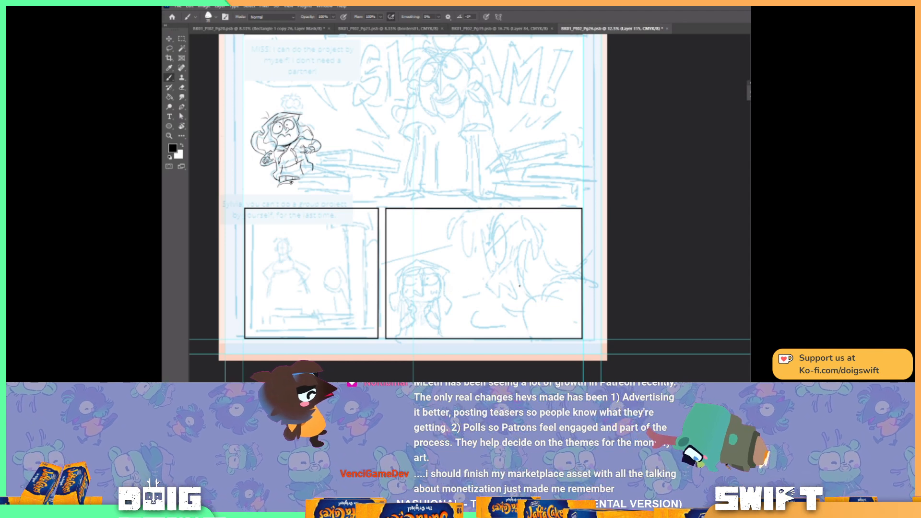
drag(433, 280, 447, 277)
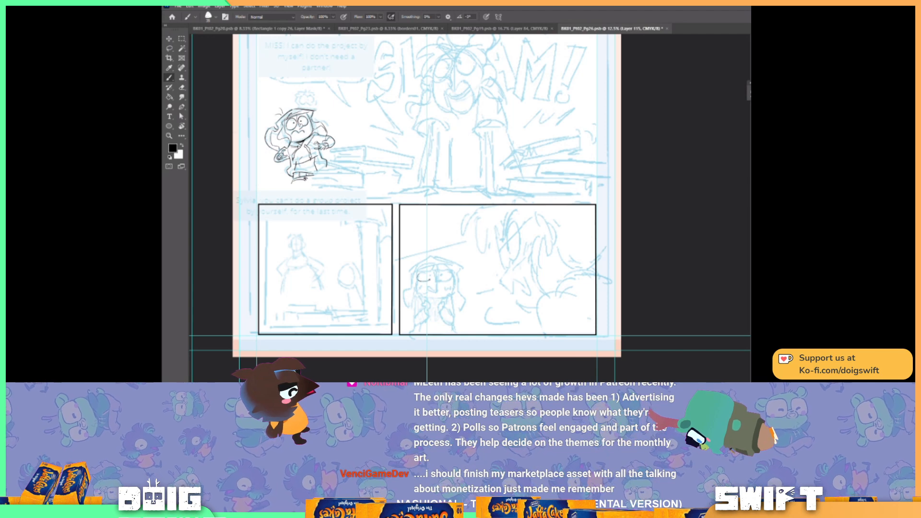
key(ctrl+z)
drag(417, 278, 432, 279)
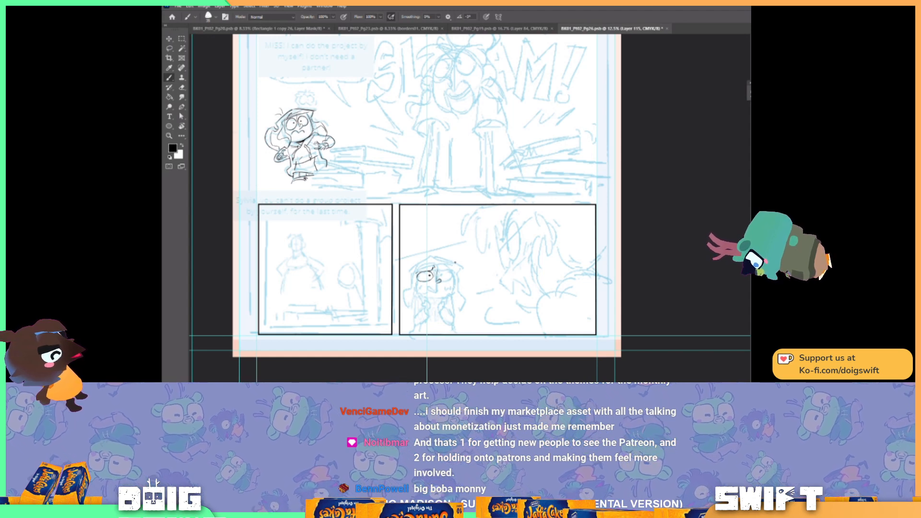
Lasso the girl's inked left eye and brow and adjust them slightly with Free Transform, leaving the colour balance as it is.
click(169, 48)
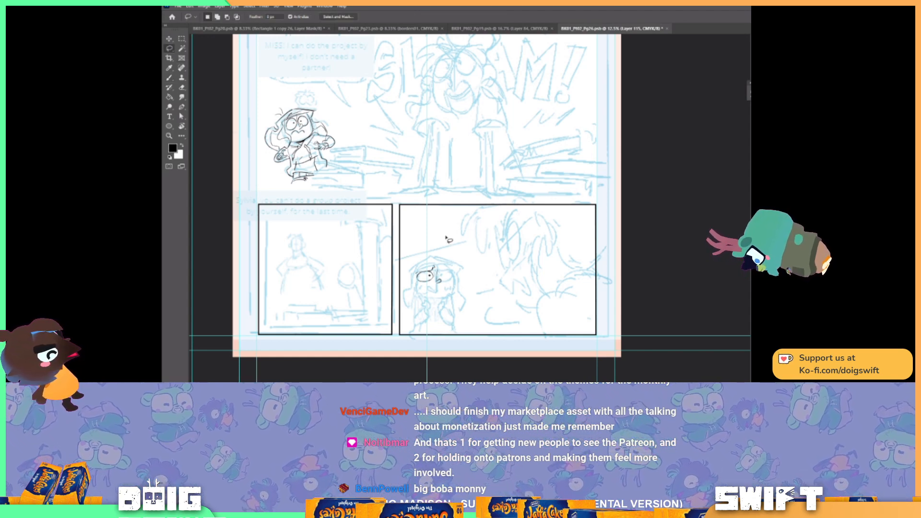
drag(435, 279, 411, 270)
key(ctrl+t)
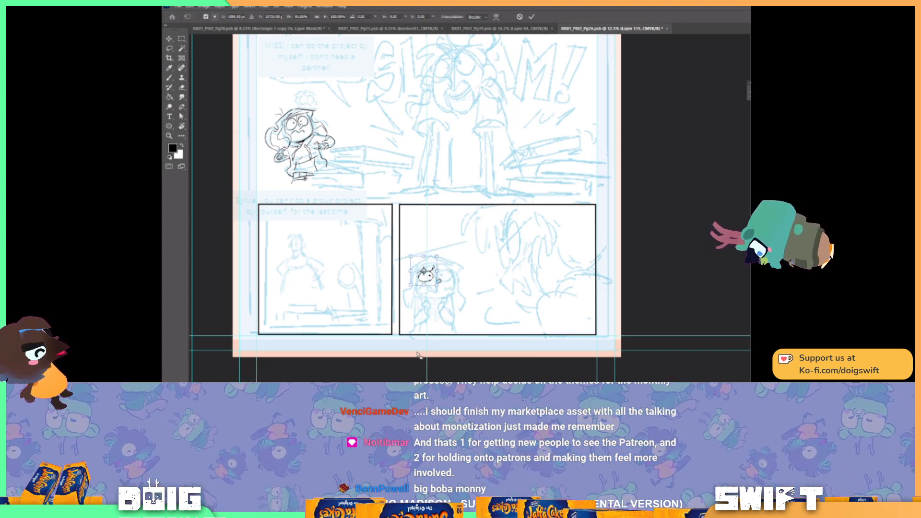
key(Return)
key(ctrl+b)
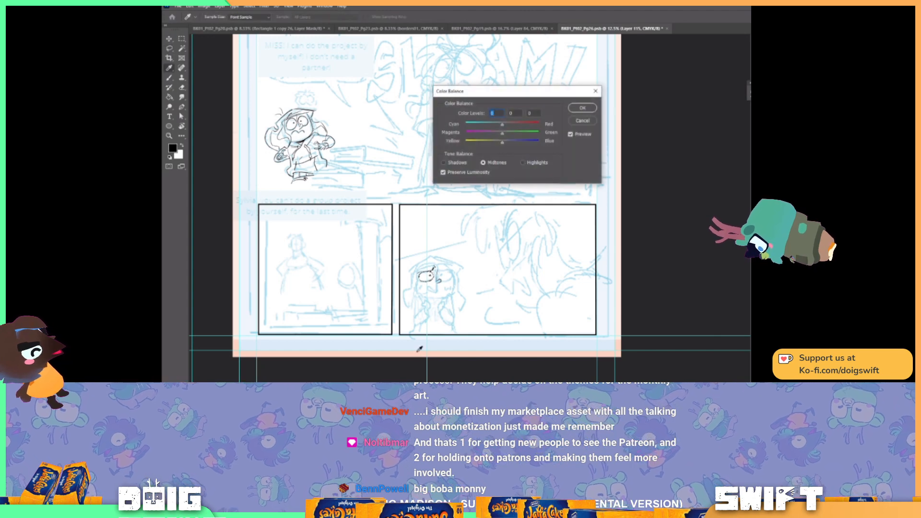
click(581, 121)
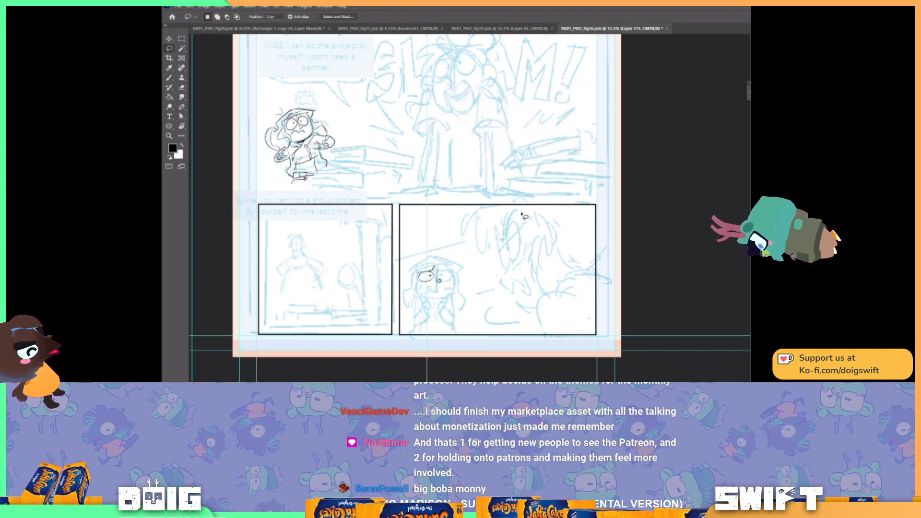
Ink the girl's right eye with the Brush, undoing the trial strokes along the way.
key(b)
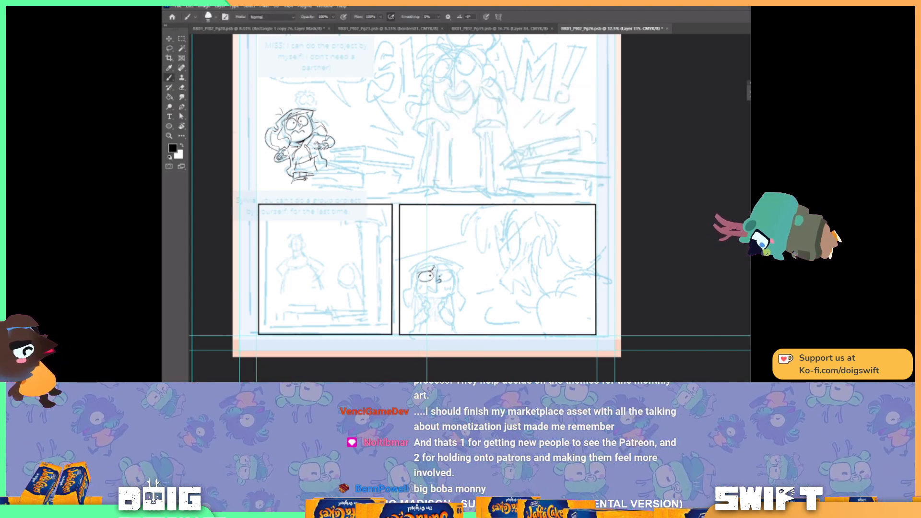
key(ctrl+z)
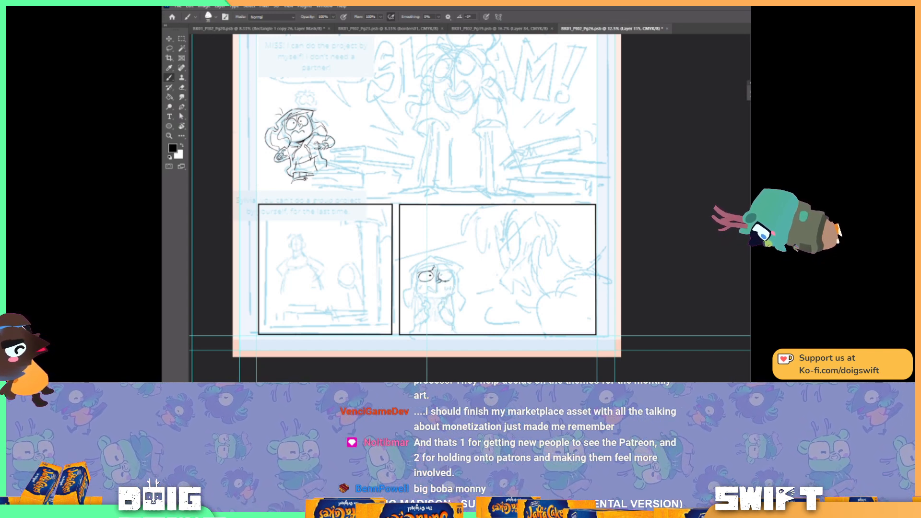
key(ctrl+z)
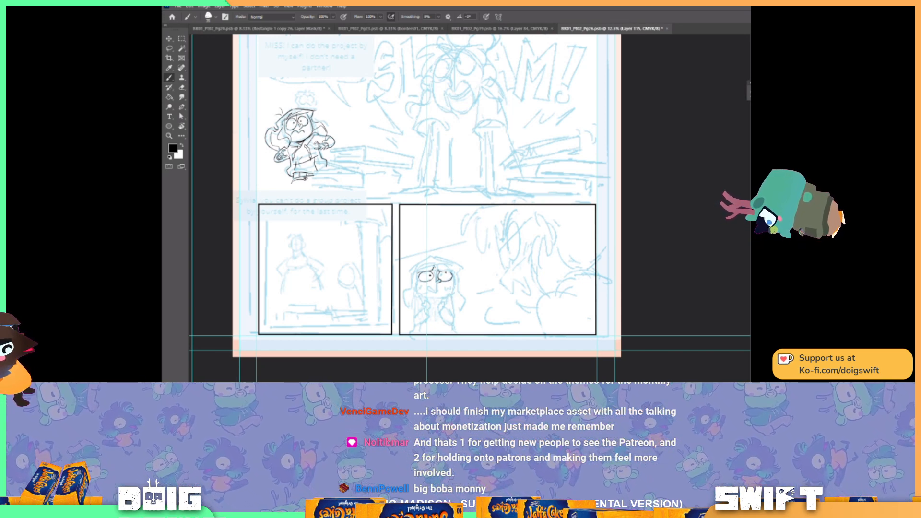
key(ctrl+z)
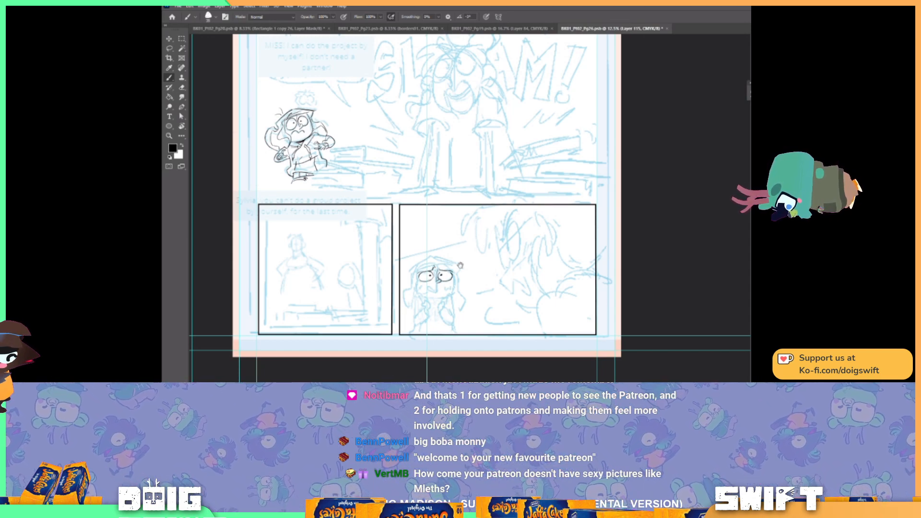
Rotate the canvas slightly clockwise, lasso a small area beside the girl's right eye, and clear the selection.
mouse_move(460, 265)
mouse_down()
mouse_move(445, 261)
mouse_move(434, 302)
mouse_move(417, 295)
mouse_move(449, 314)
mouse_up()
key(r)
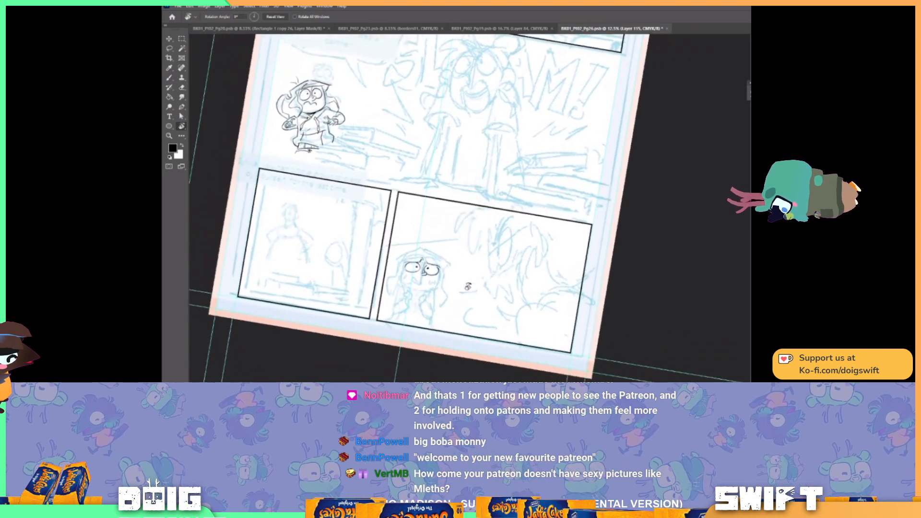
key(l)
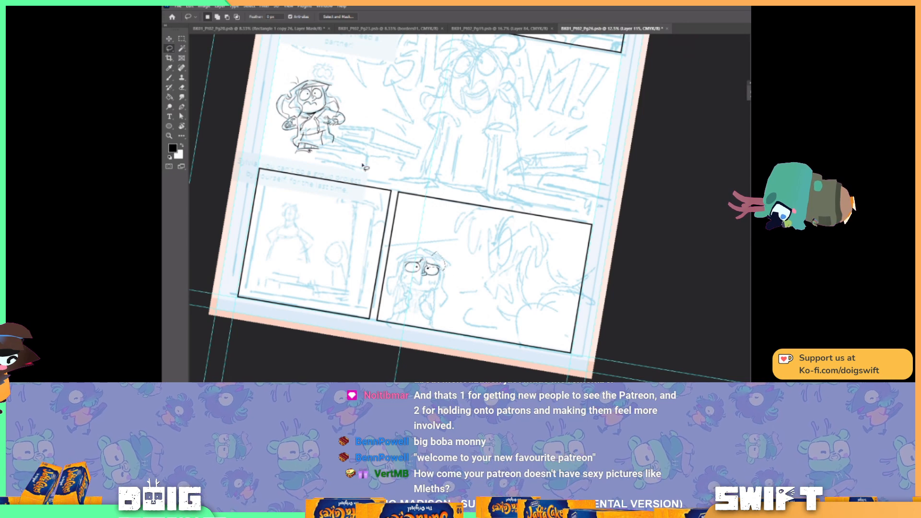
key(v)
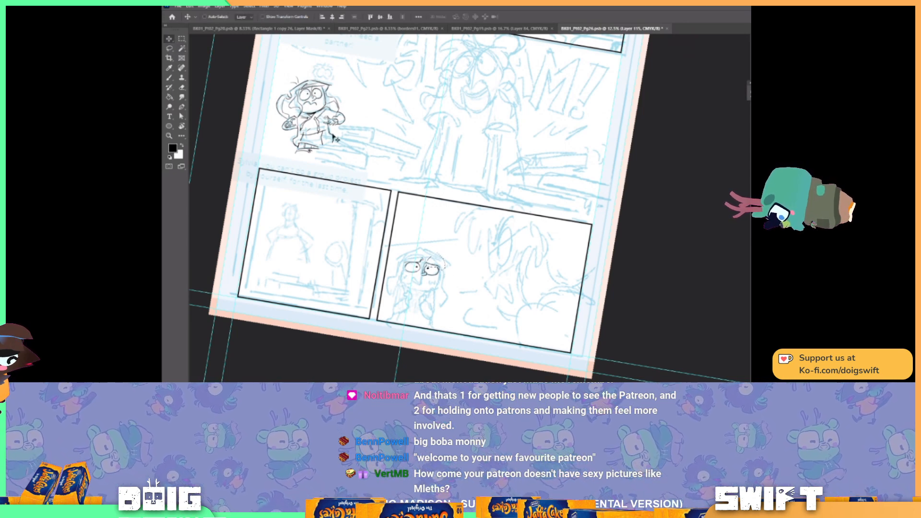
key(ctrl+d)
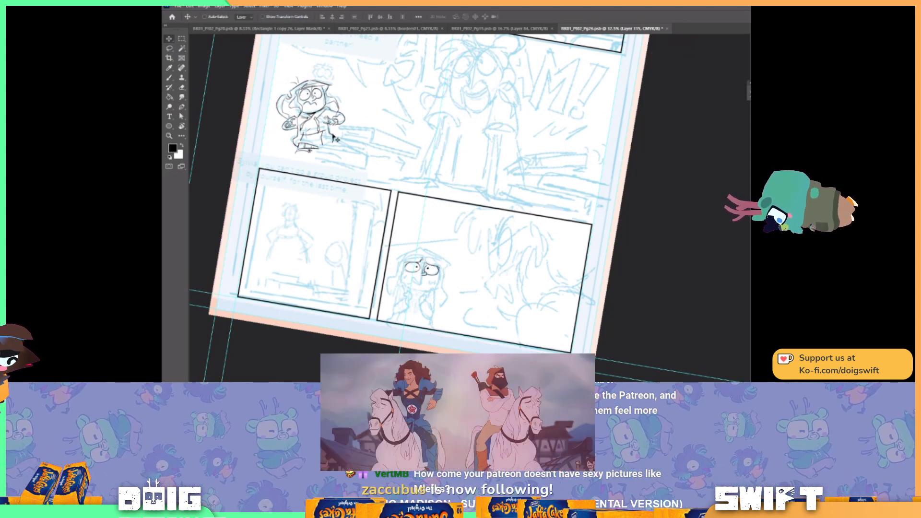
key(b)
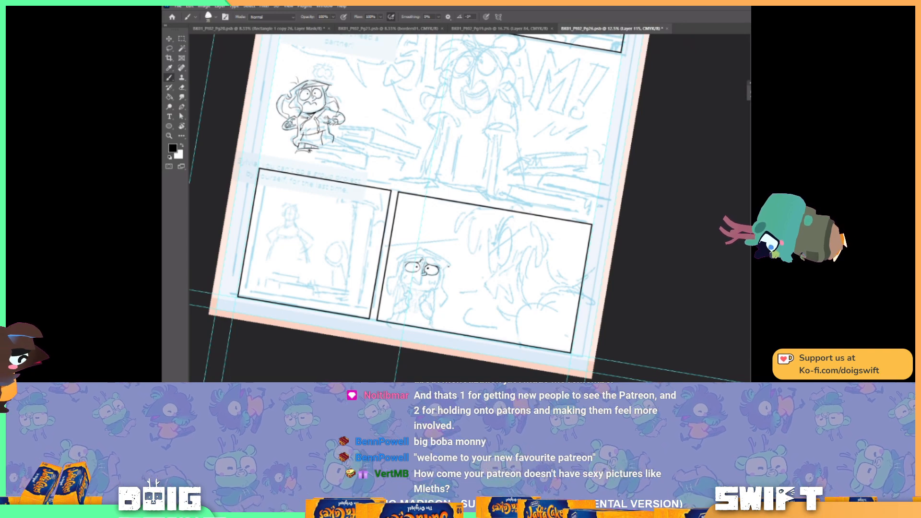
Turn the canvas back upright and ink the start of the girl's mouth, undoing the stray trial strokes.
key(r)
drag(428, 303, 458, 302)
key(b)
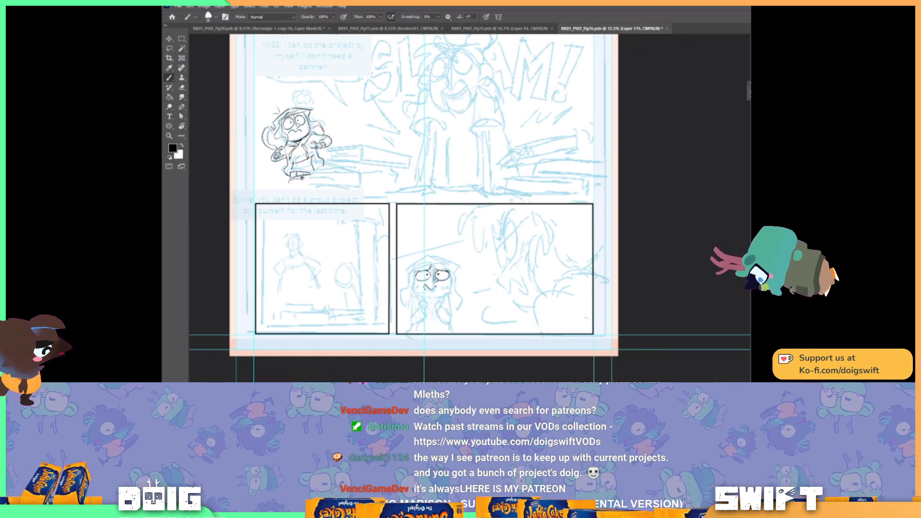
drag(436, 287, 445, 286)
key(ctrl+z)
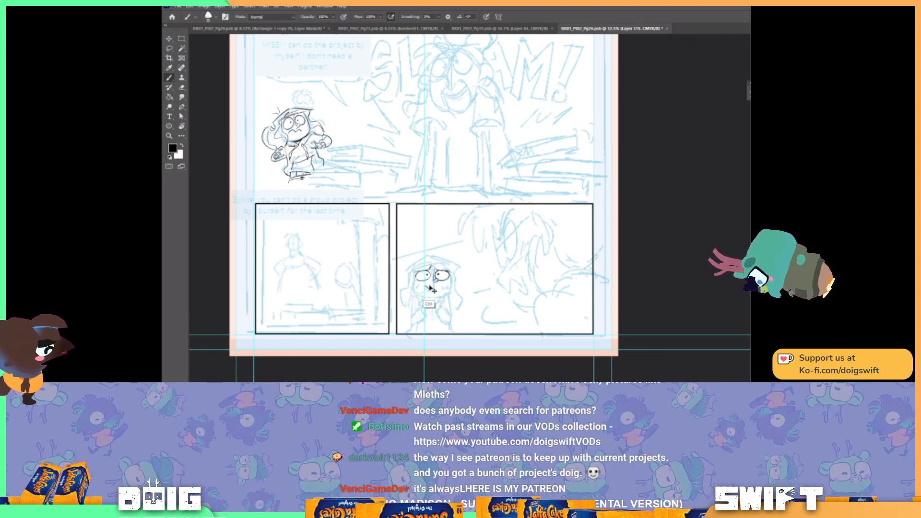
key(ctrl+z)
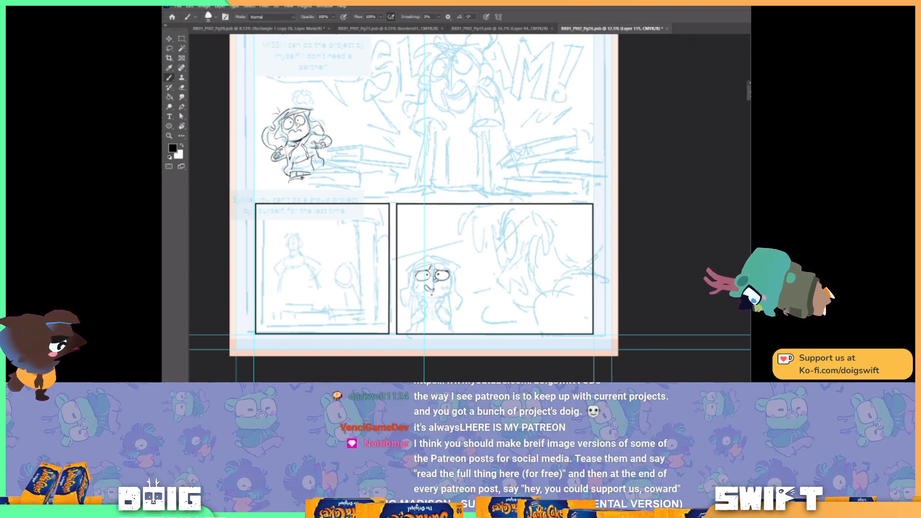
Rotate the canvas about 22° clockwise to complete the girl's open mouth, and turn it back upright.
key(r)
drag(424, 311, 377, 294)
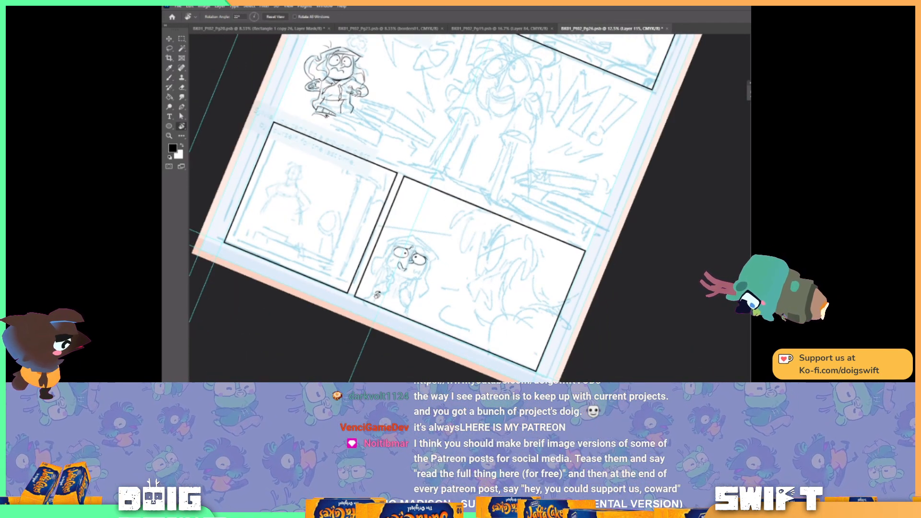
key(b)
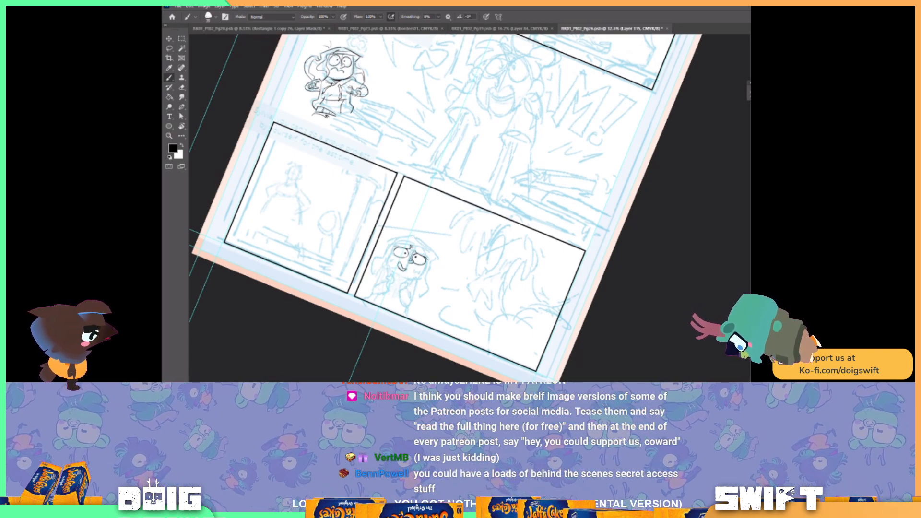
key(r)
drag(421, 280, 471, 280)
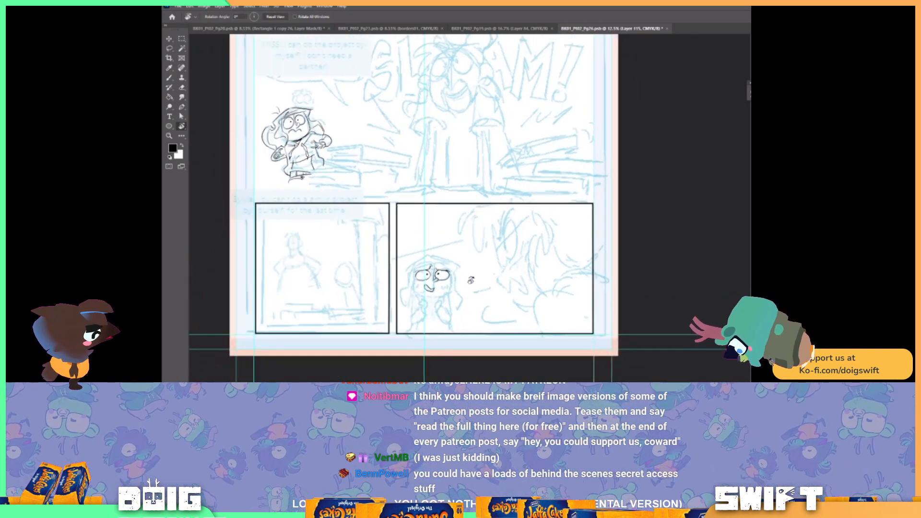
Ink sweat drops on both of the girl's cheeks, undoing the unwanted trial strokes.
key(b)
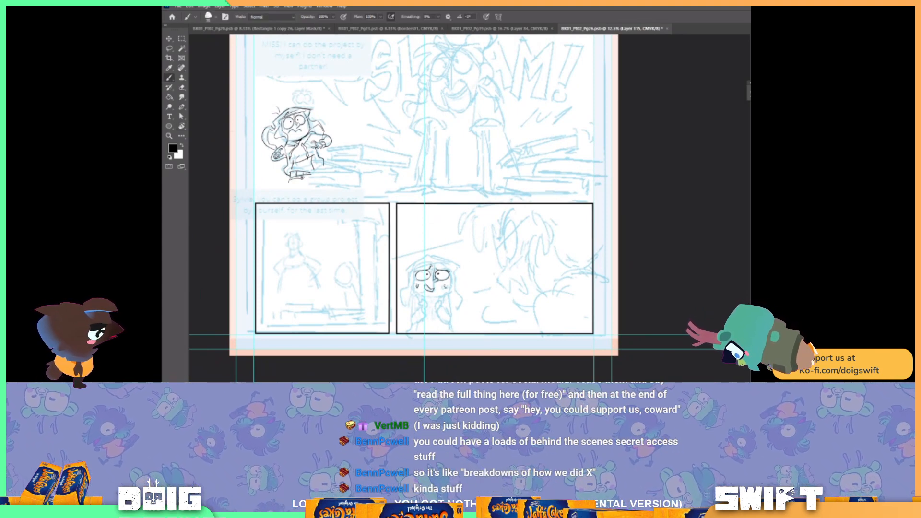
key(ctrl+z)
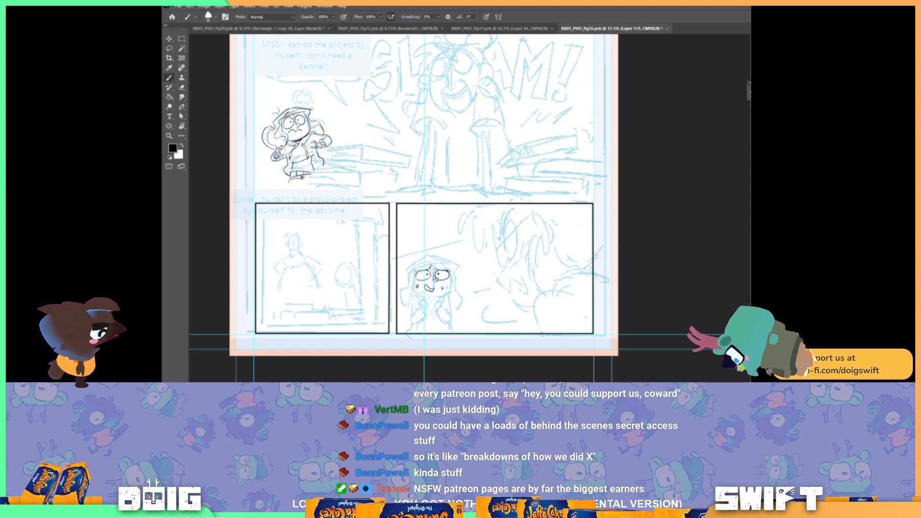
key(ctrl+z)
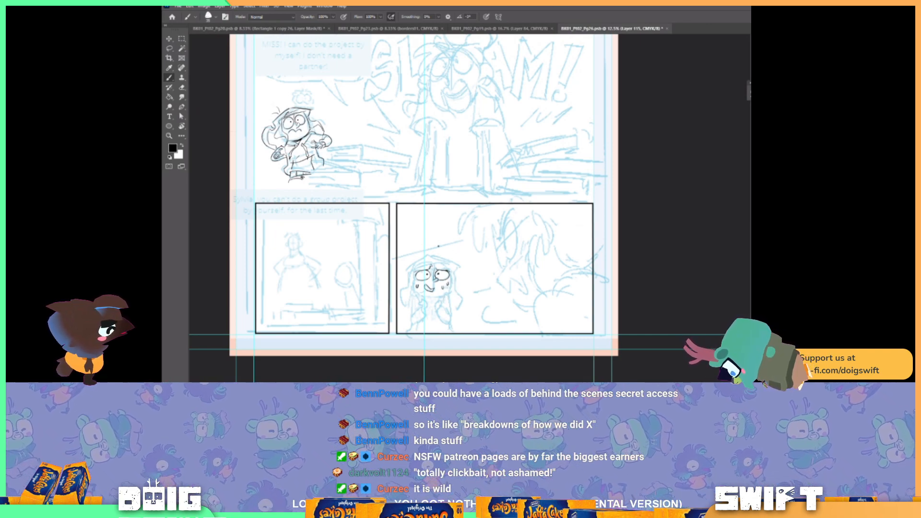
Rotate the canvas anticlockwise and ink the band and lower edge of the girl's hat above her eyes.
key(r)
drag(430, 298, 485, 305)
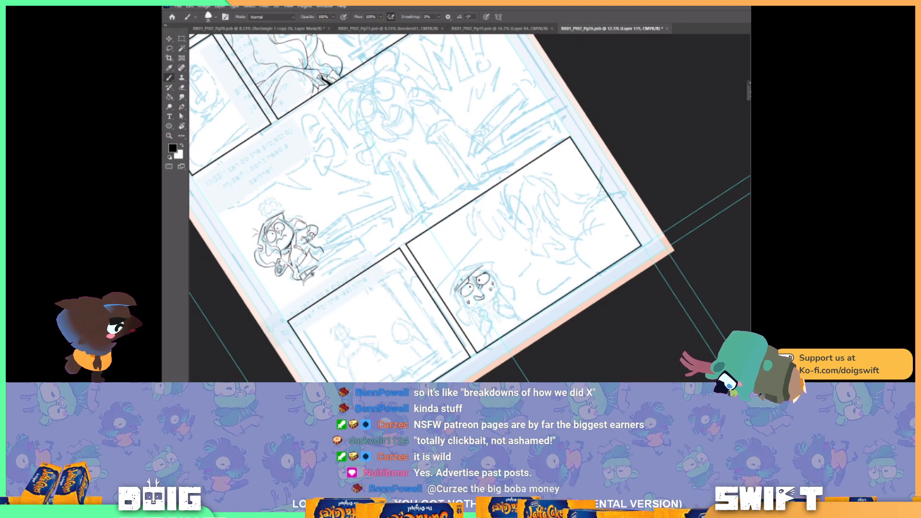
drag(466, 274, 457, 285)
mouse_move(463, 280)
mouse_down()
mouse_move(453, 289)
mouse_move(467, 286)
mouse_up()
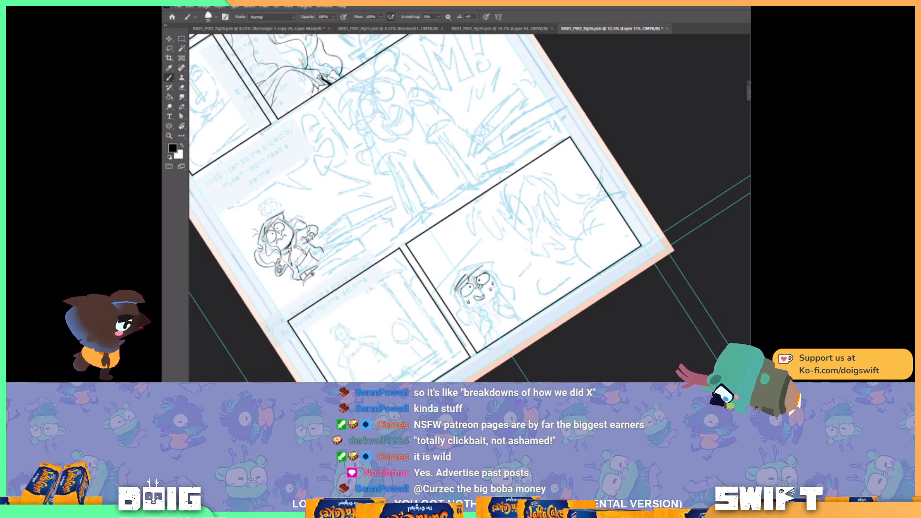
mouse_move(466, 268)
mouse_down()
mouse_move(454, 289)
mouse_move(461, 268)
mouse_up()
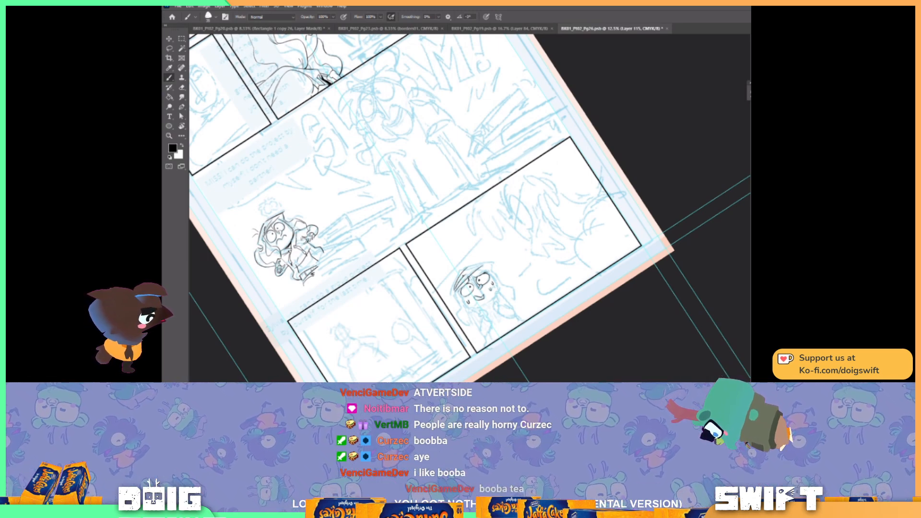
Undo the trial strokes on the hat's top, re-ink its upper outline, and add short accent lines beside it.
mouse_move(480, 268)
mouse_down()
mouse_move(470, 288)
mouse_move(481, 275)
mouse_move(467, 274)
mouse_move(490, 266)
mouse_up()
key(ctrl+z)
key(ctrl+z)
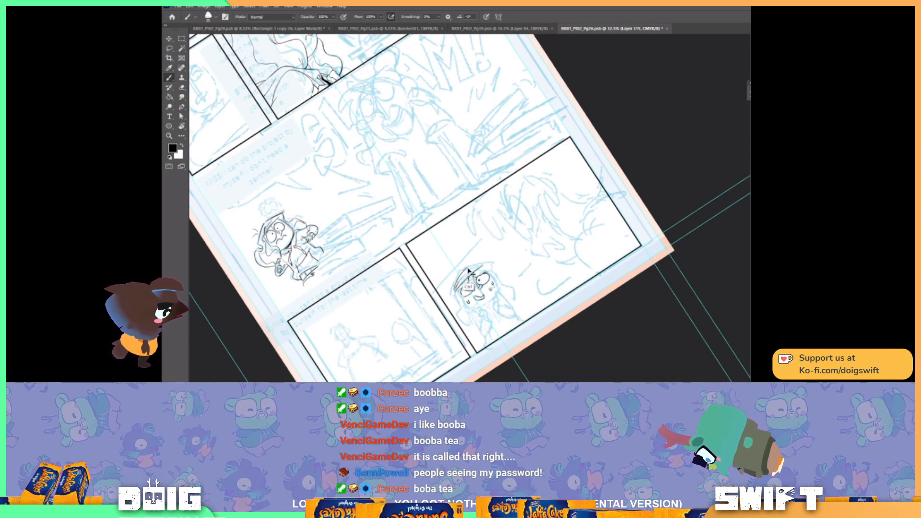
mouse_move(452, 291)
mouse_down()
mouse_move(461, 270)
mouse_move(492, 261)
mouse_up()
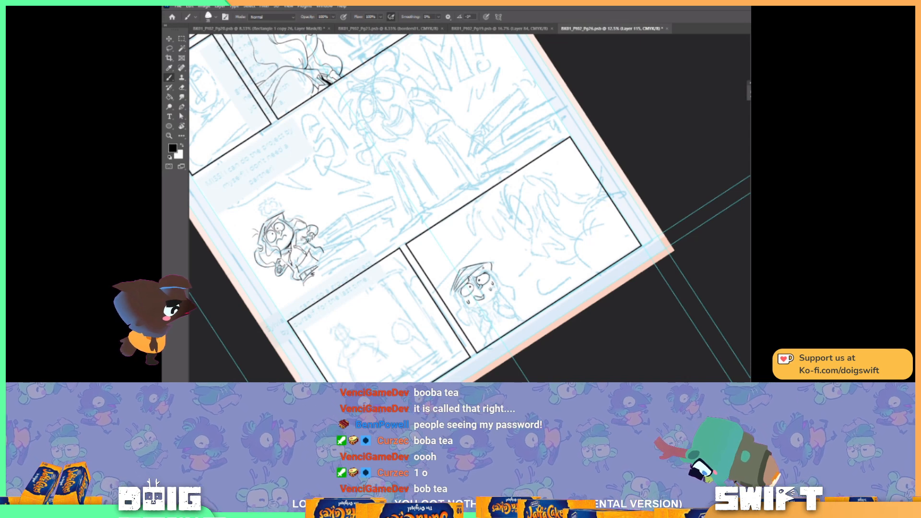
drag(447, 278, 455, 273)
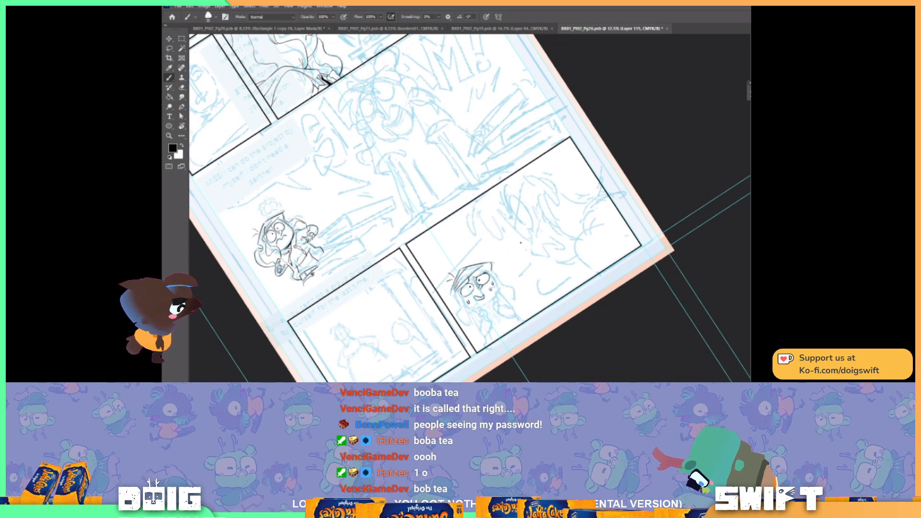
Rotate the canvas to ink the wavy hair on both sides of the girl's face, undoing trial strokes, and return it upright.
key(r)
mouse_move(501, 275)
mouse_down()
mouse_move(488, 282)
mouse_move(490, 275)
mouse_up()
key(b)
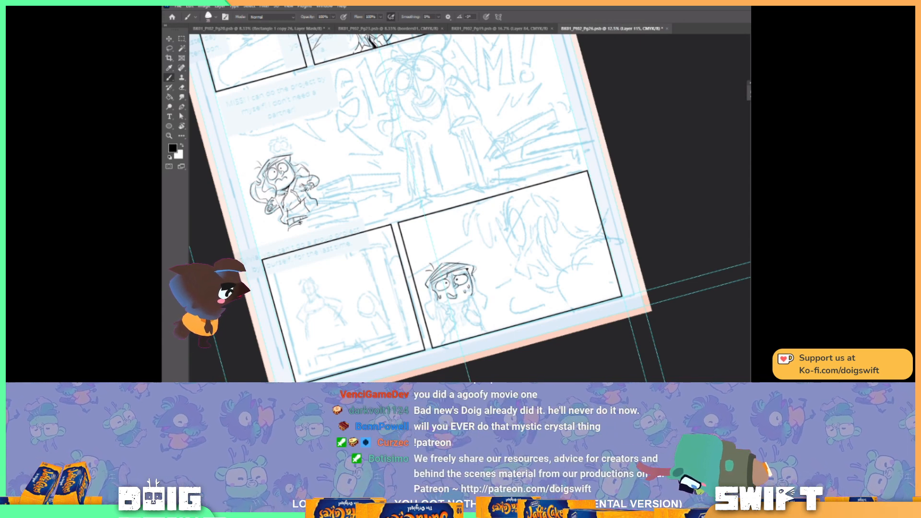
mouse_move(476, 286)
mouse_down()
mouse_move(488, 301)
mouse_move(475, 311)
mouse_move(480, 288)
mouse_move(482, 309)
mouse_up()
key(ctrl+z)
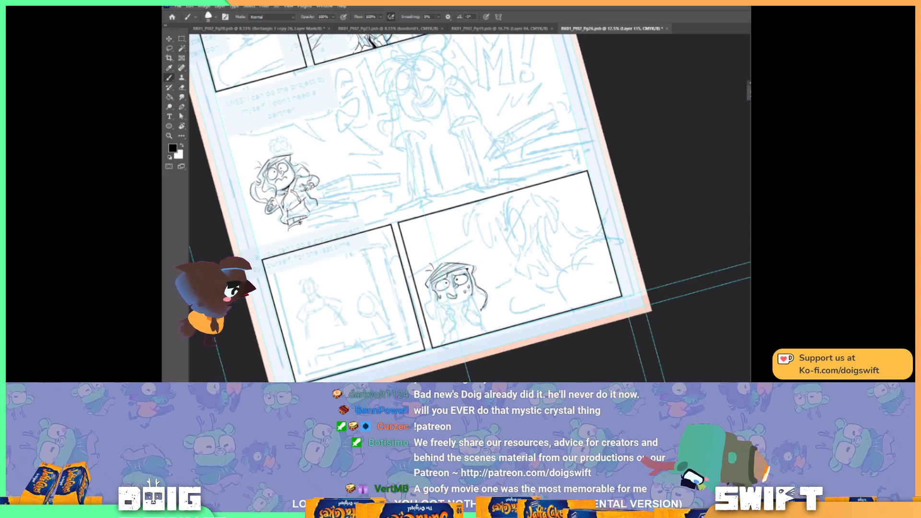
drag(428, 287, 421, 303)
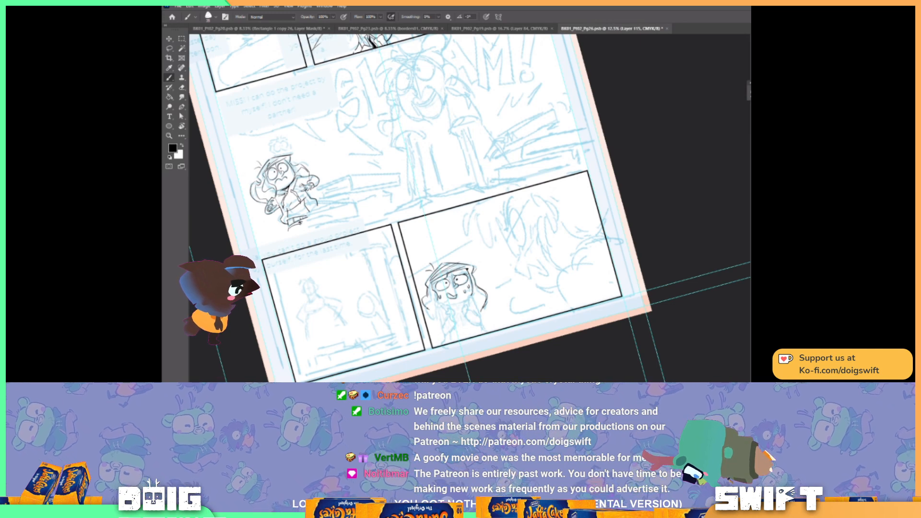
key(ctrl+z)
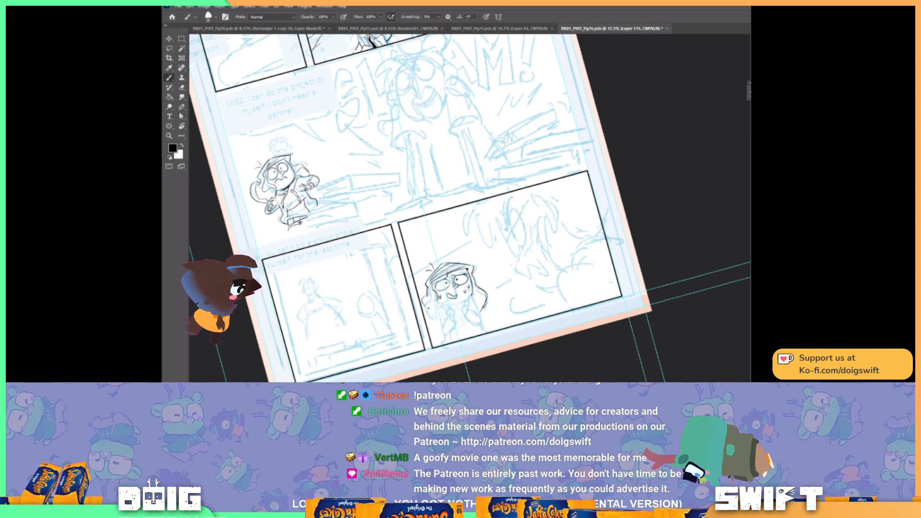
mouse_move(428, 311)
mouse_down()
mouse_move(440, 307)
mouse_move(426, 307)
mouse_move(427, 294)
mouse_up()
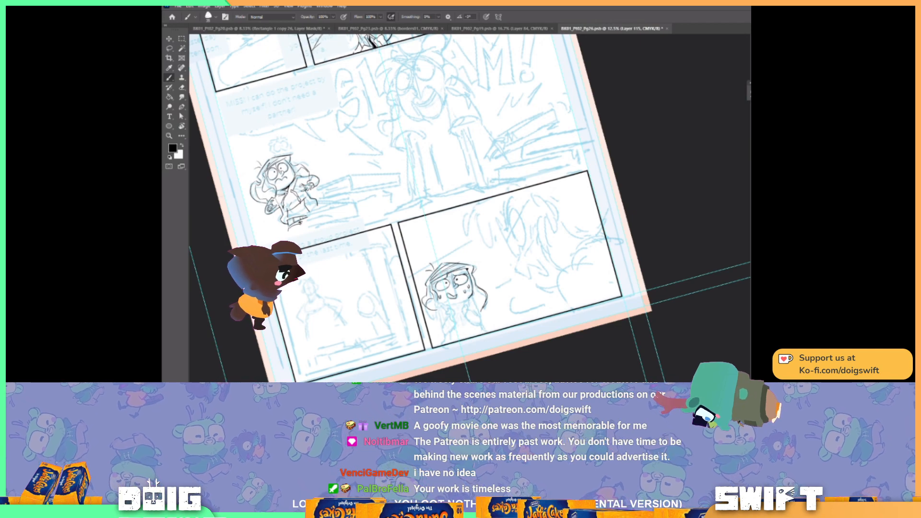
mouse_move(482, 295)
mouse_down()
mouse_move(476, 278)
mouse_move(438, 303)
mouse_move(484, 286)
mouse_move(481, 312)
mouse_move(490, 315)
mouse_up()
key(r)
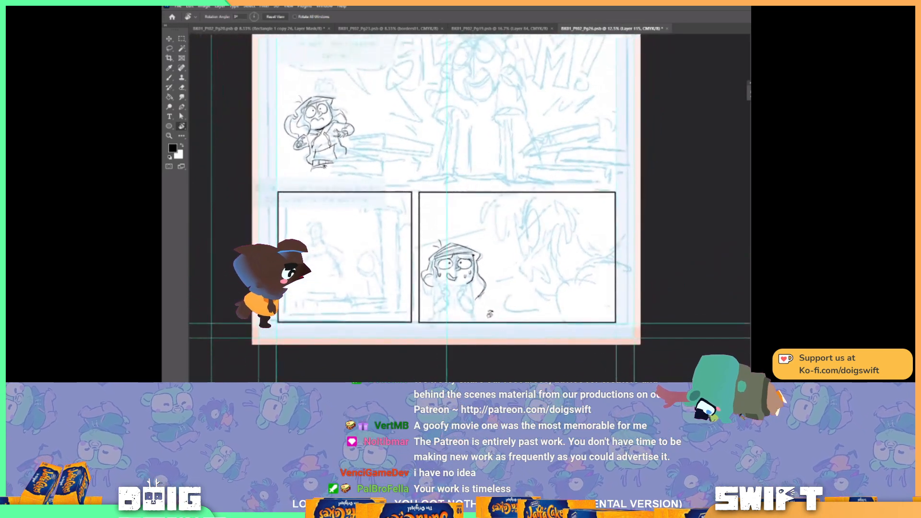
Undo the trial stroke, lasso the girl's chin line to adjust it, and clear the selection.
key(b)
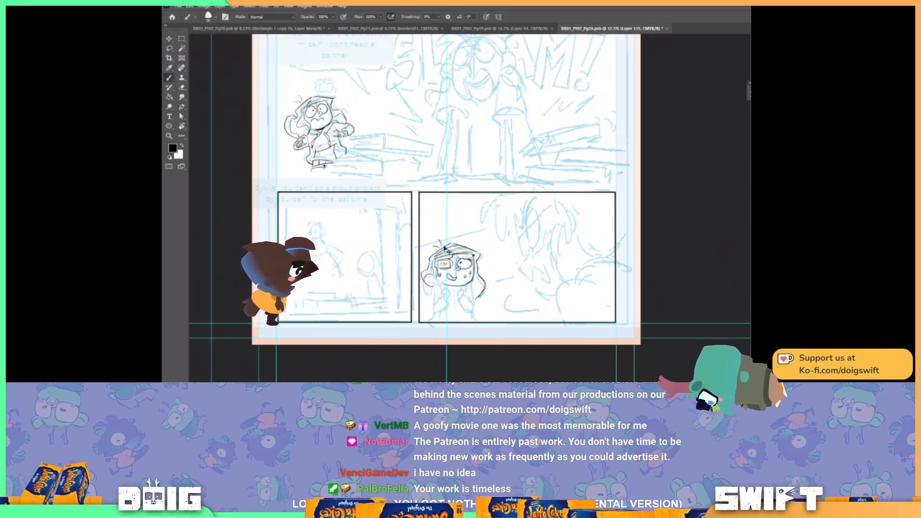
key(ctrl+z)
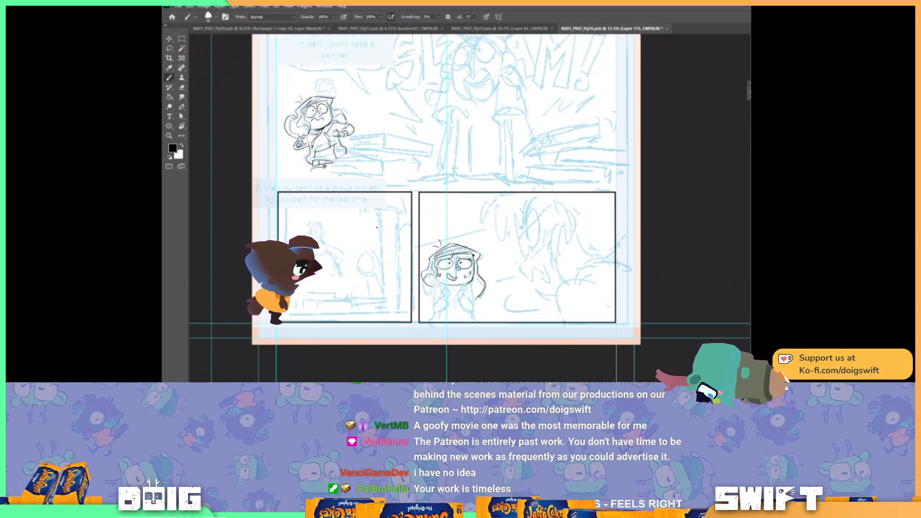
click(169, 48)
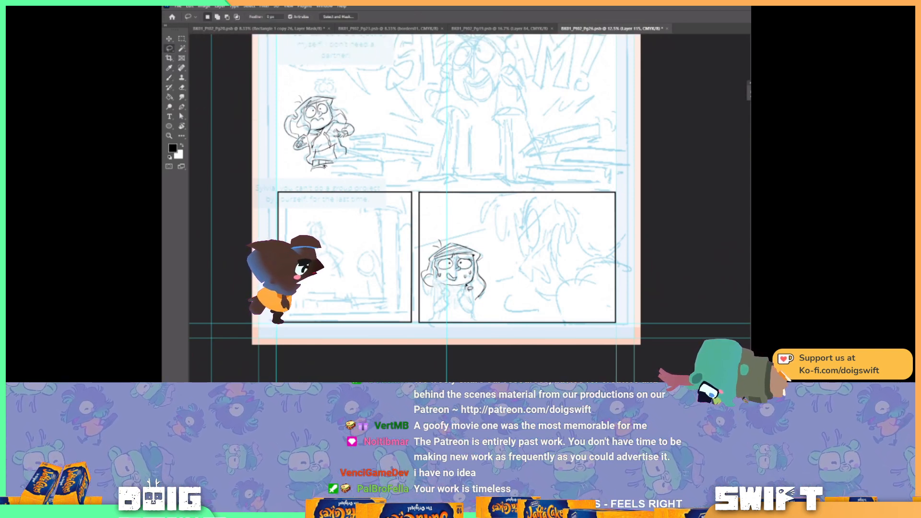
mouse_move(445, 283)
mouse_down()
mouse_move(465, 288)
mouse_move(438, 285)
mouse_up()
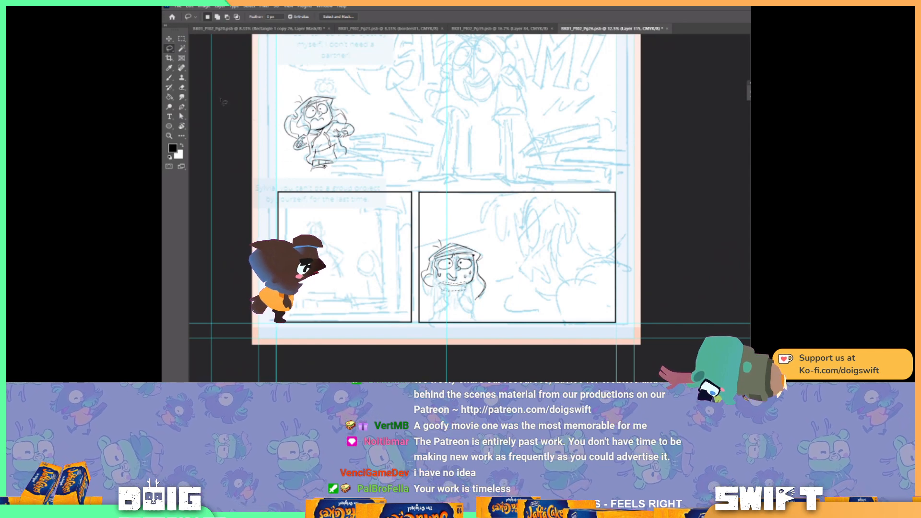
click(169, 38)
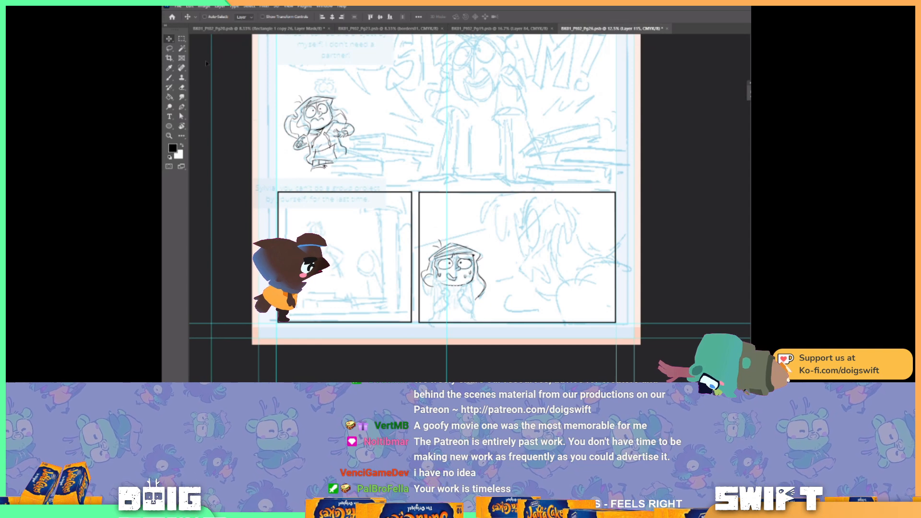
key(ctrl+d)
key(b)
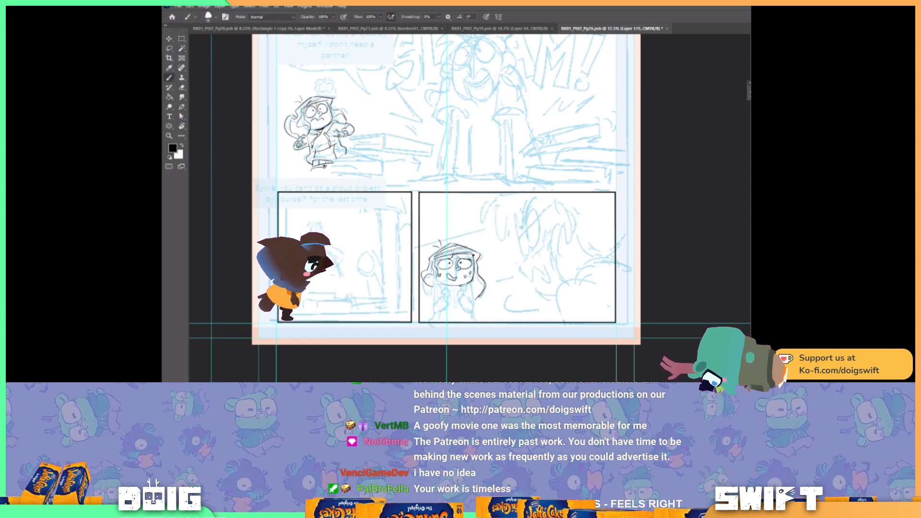
Undo the trial chin stroke and re-ink the line along the bottom of the girl's chin.
drag(457, 286, 465, 286)
key(ctrl+z)
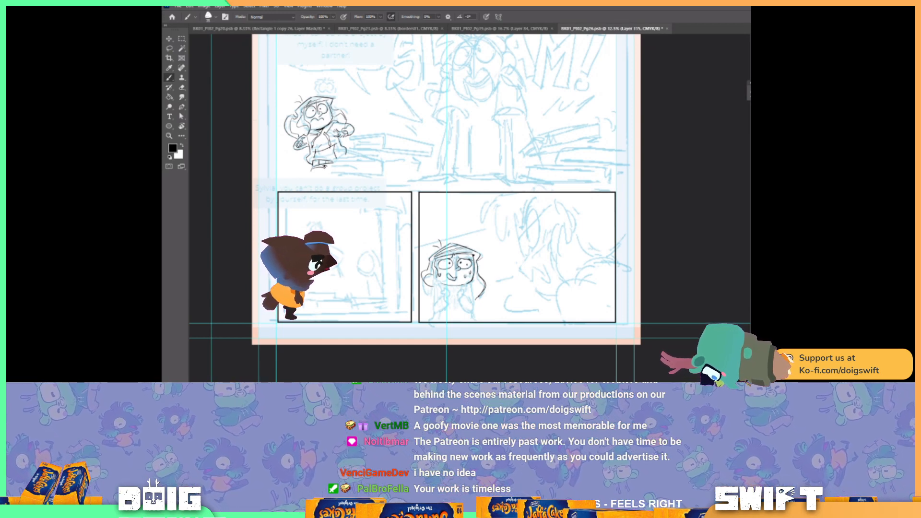
drag(446, 286, 457, 288)
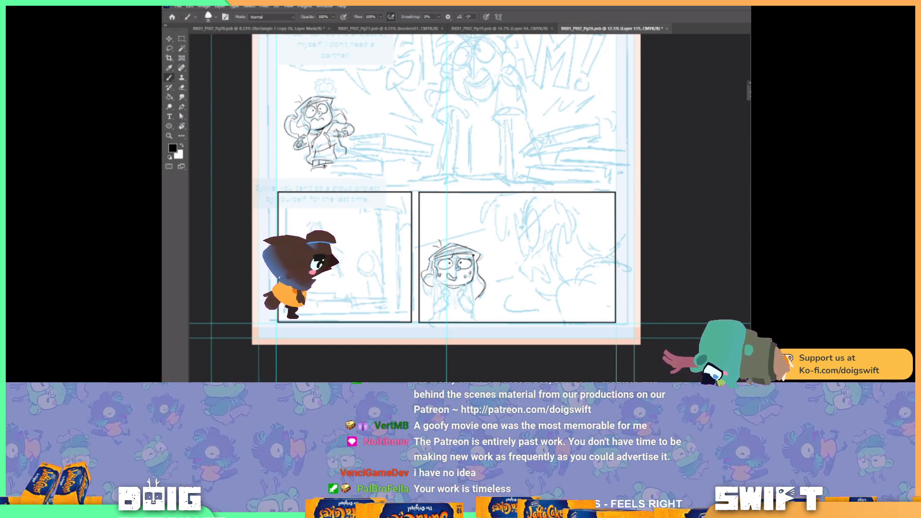
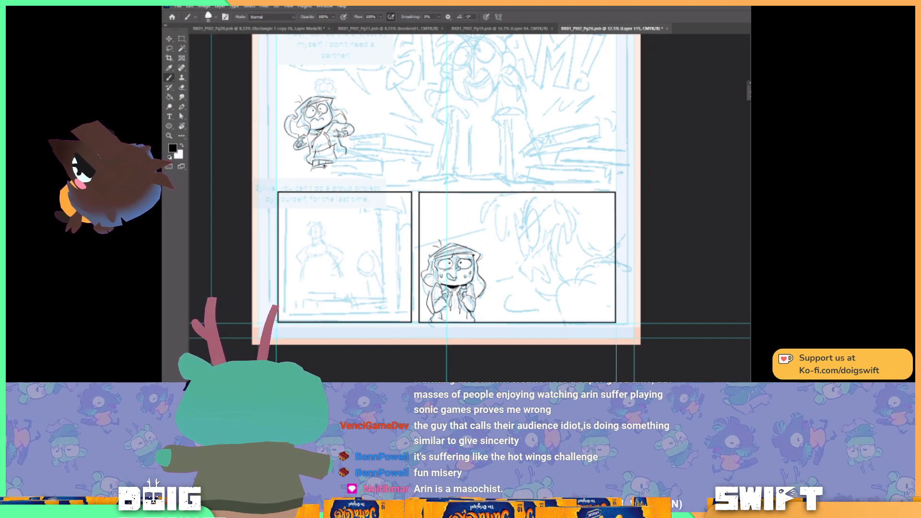
drag(434, 252, 453, 242)
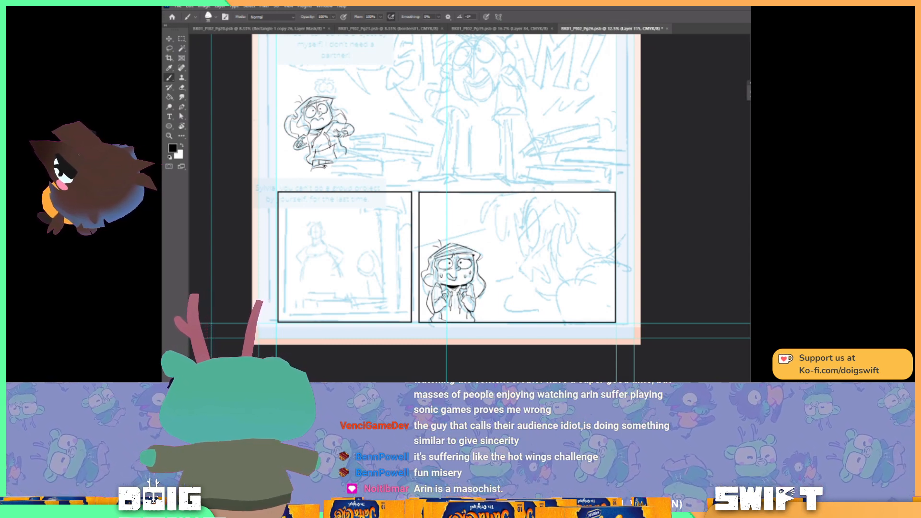
key(ctrl+z)
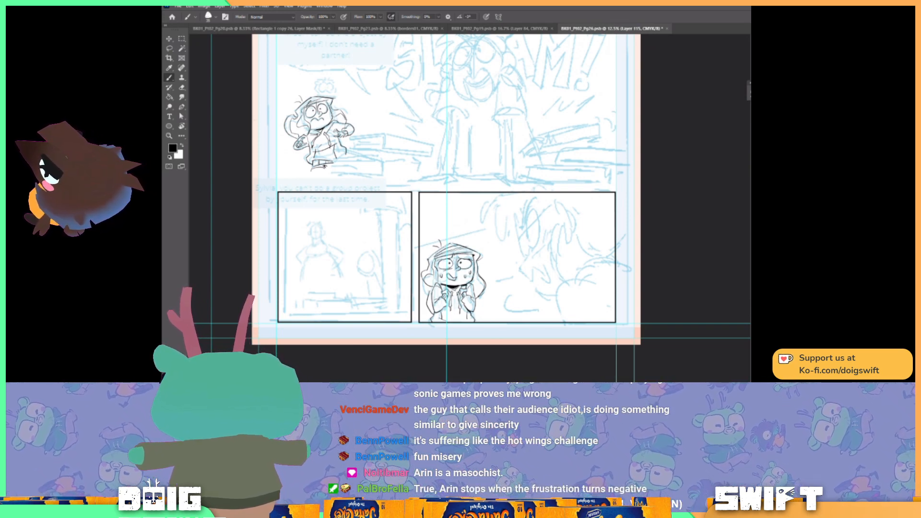
drag(446, 245, 428, 258)
key(ctrl+z)
key(ctrl+z)
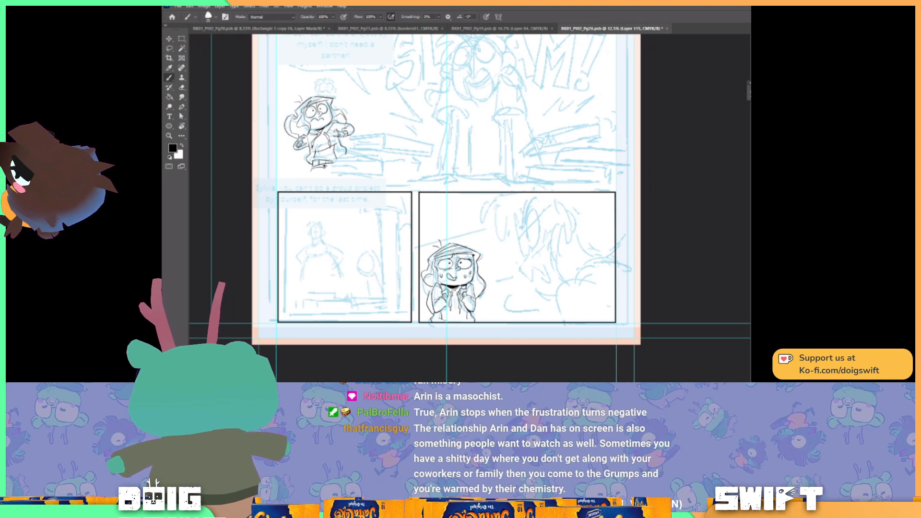
Ink additional strands along both sides of the girl's long hair.
drag(495, 241, 485, 231)
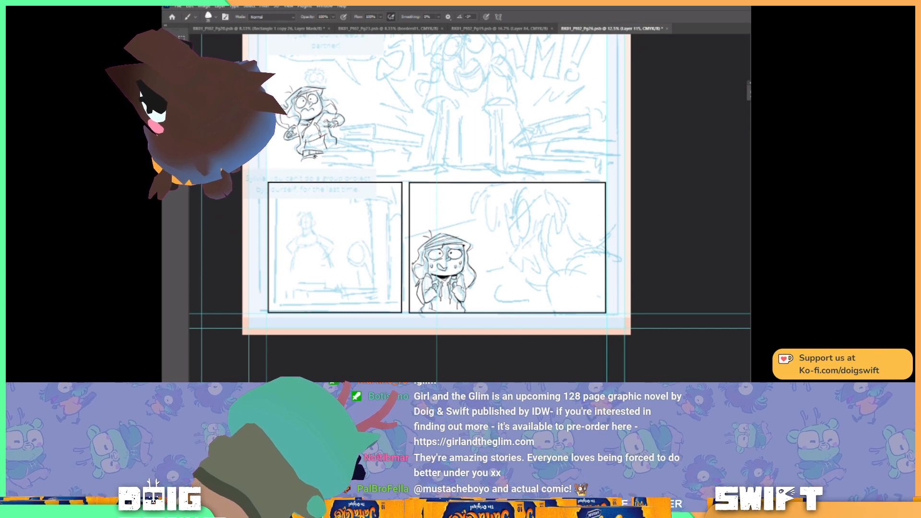
drag(416, 260, 420, 281)
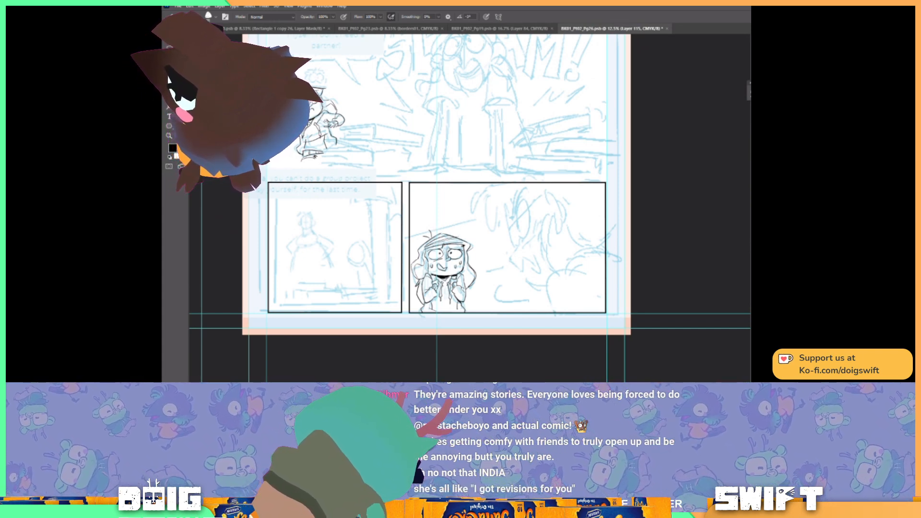
drag(471, 283, 464, 270)
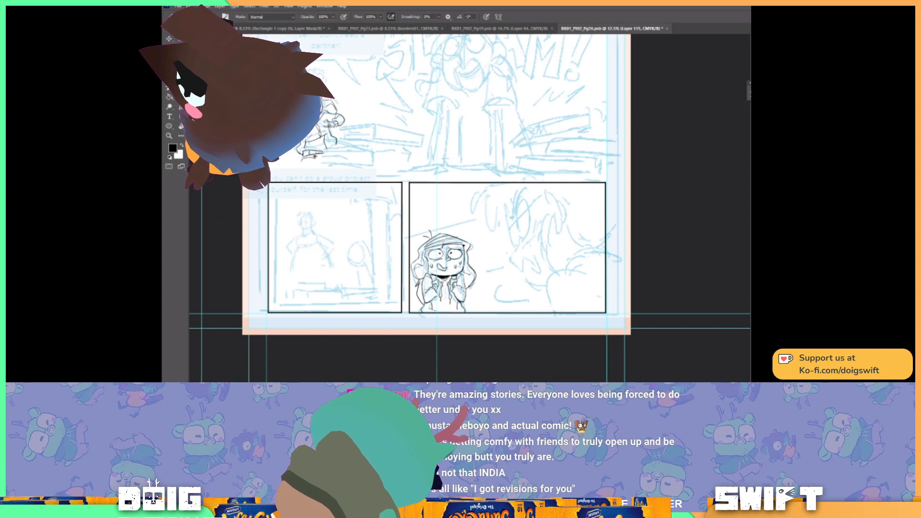
drag(471, 274, 468, 285)
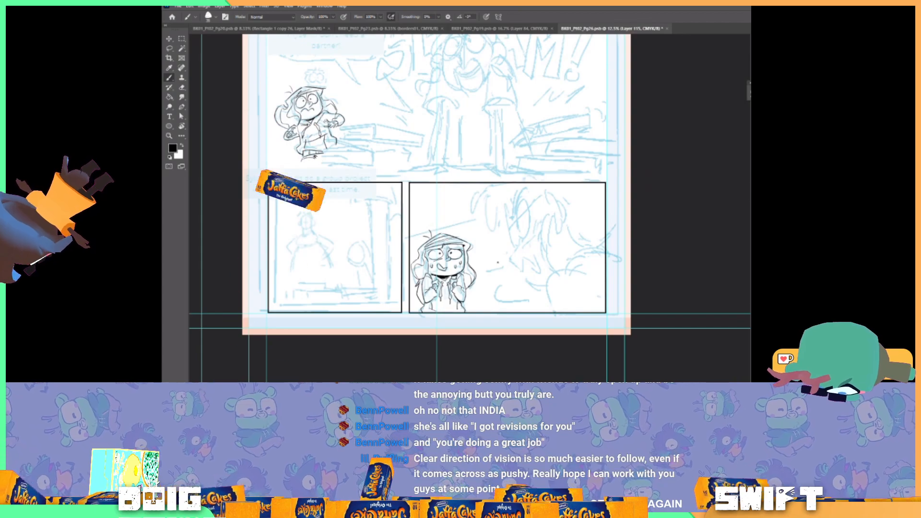
On a new layer, ink a curved stroke and a straight double line over the second figure's sketch in the bottom-right panel.
drag(547, 265, 575, 274)
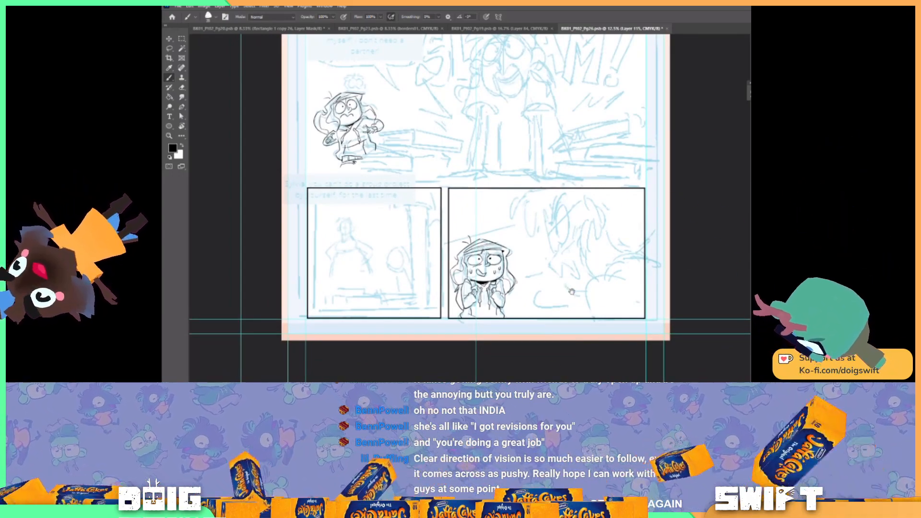
scroll(590, 306, up, 5)
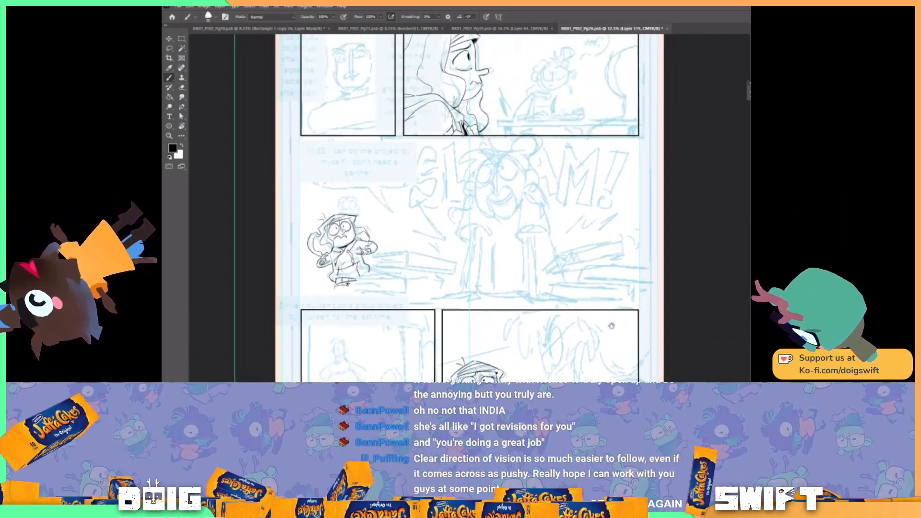
drag(611, 326, 582, 281)
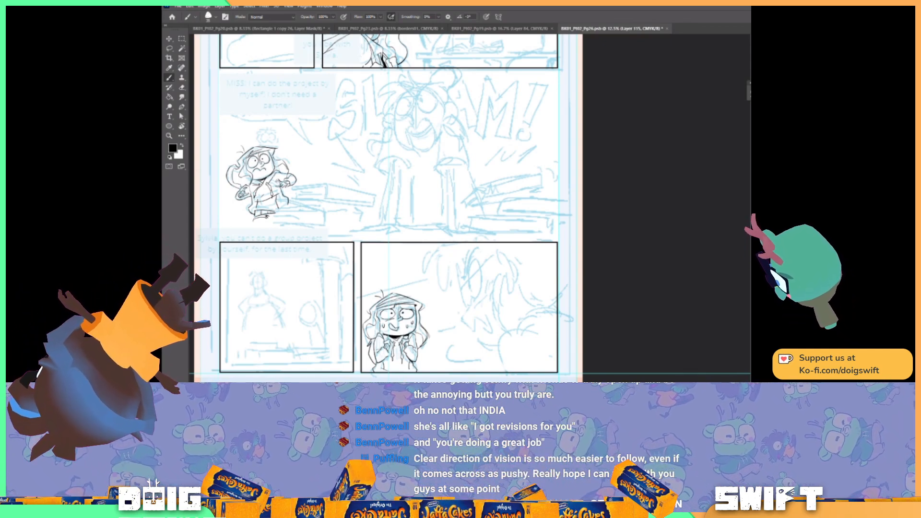
drag(583, 292, 513, 259)
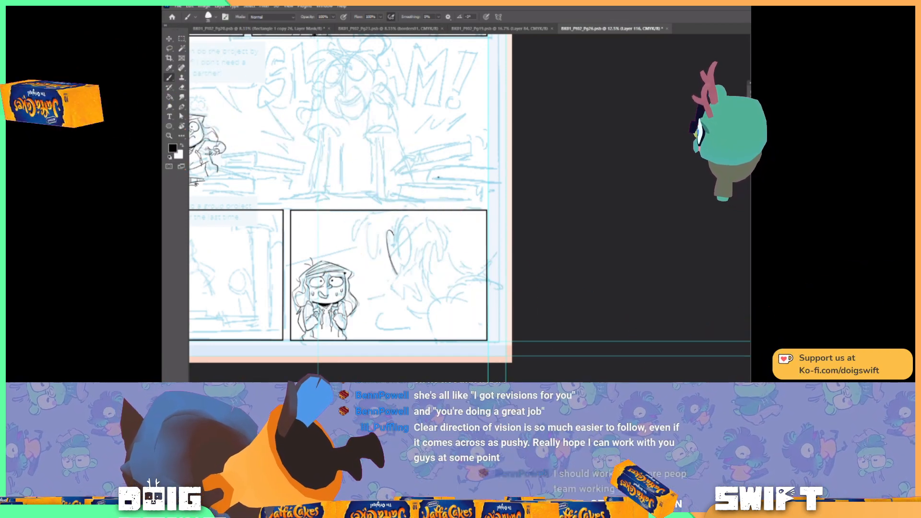
key(shift)
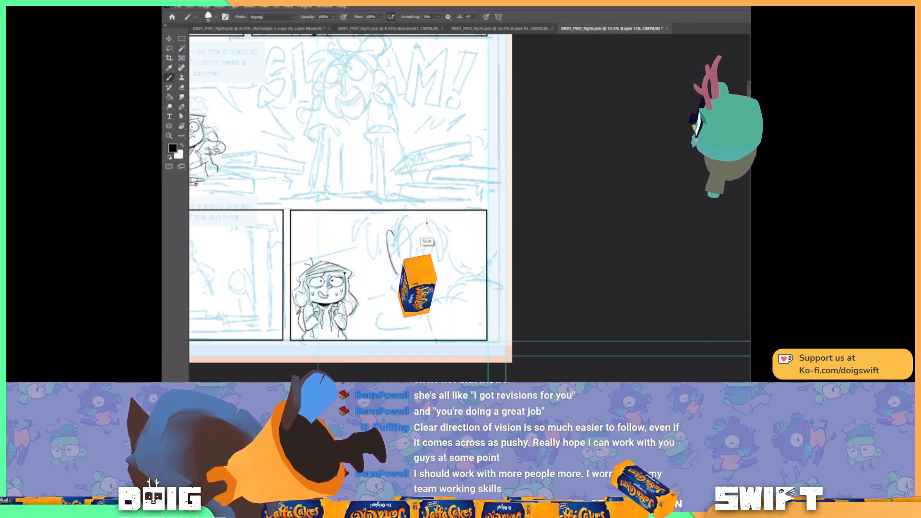
shift+click(392, 254)
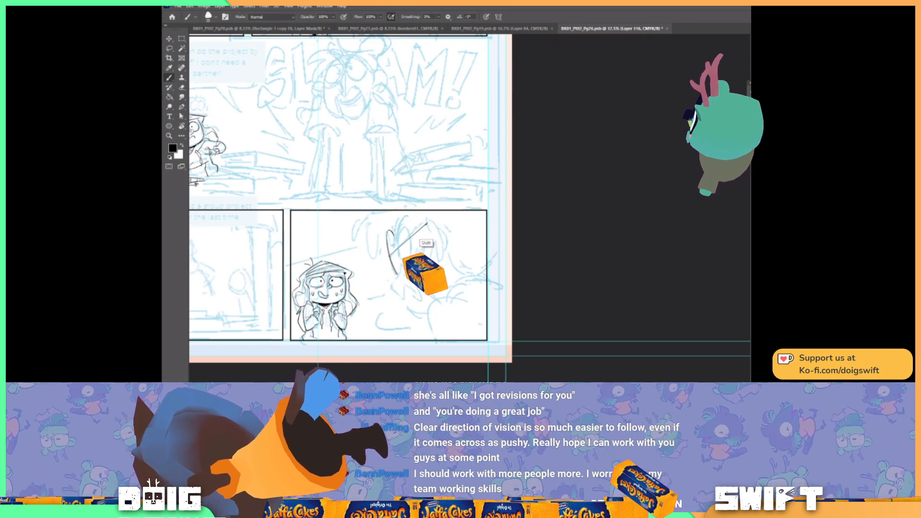
shift+click(395, 271)
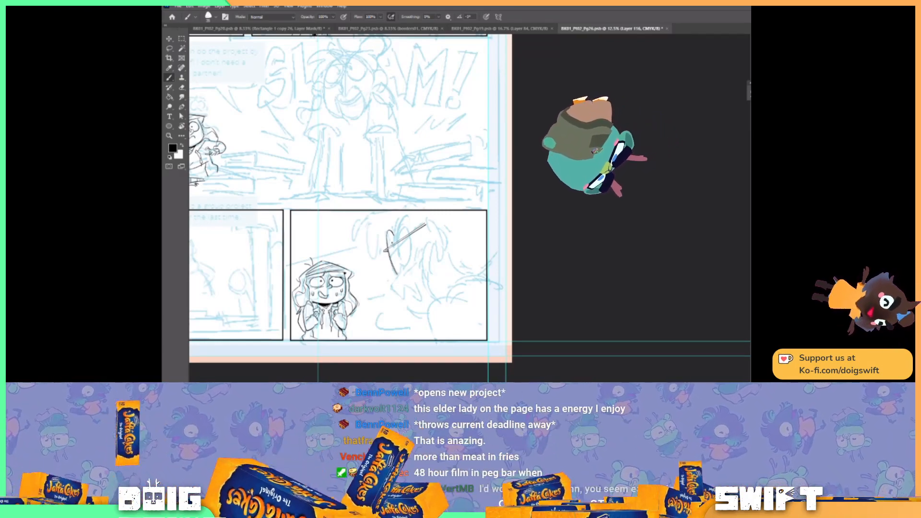
Ink the curved shape at the far end of the second figure's straight line, rotating the canvas both ways for its strokes.
drag(405, 220, 447, 242)
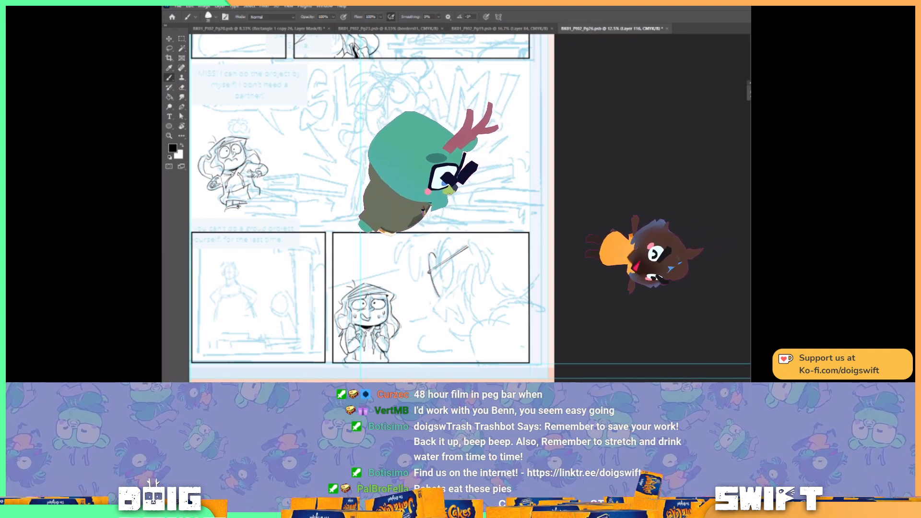
key(shift)
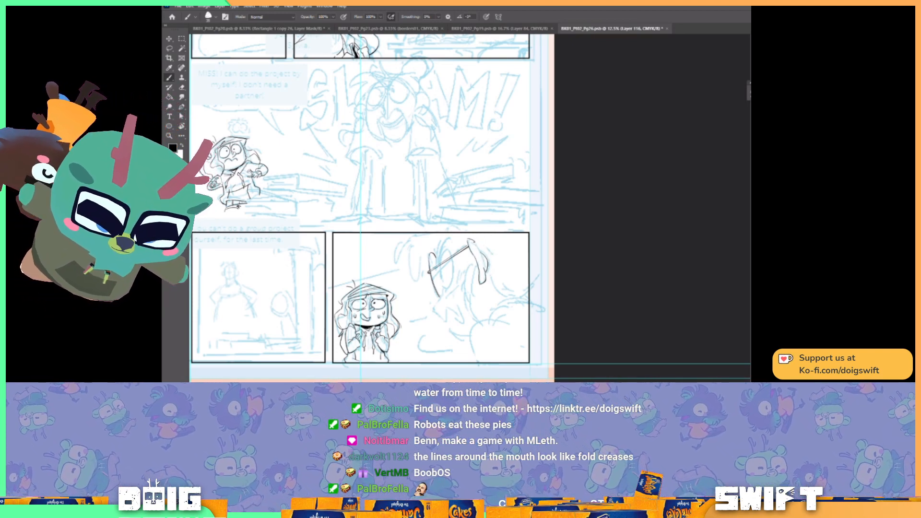
drag(488, 250, 498, 235)
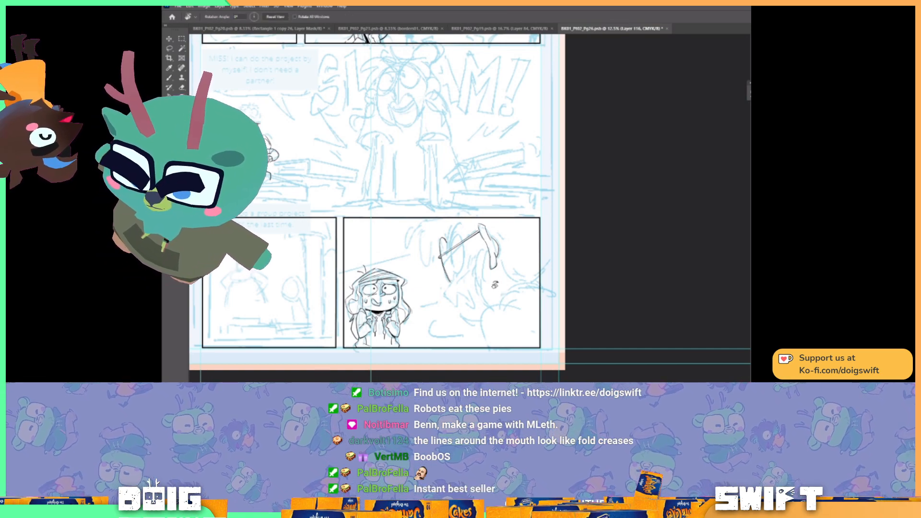
key(r)
drag(497, 278, 461, 295)
key(b)
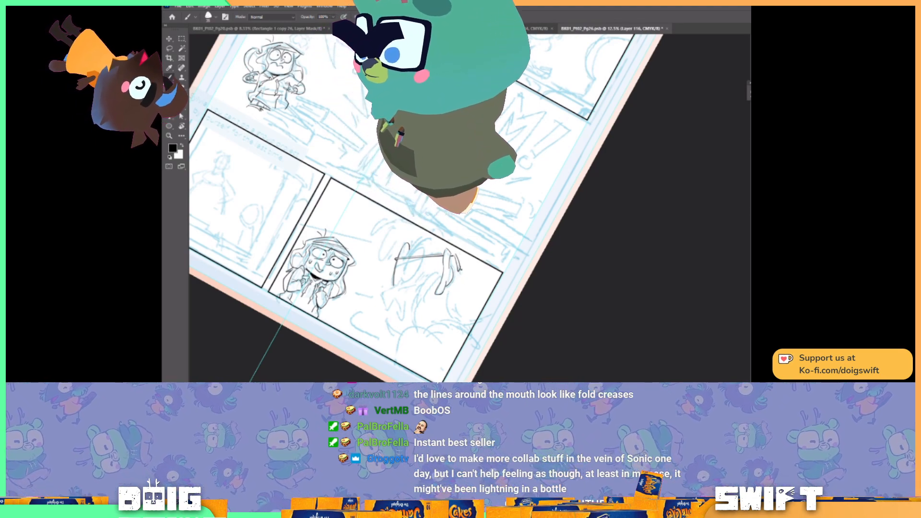
drag(472, 290, 515, 263)
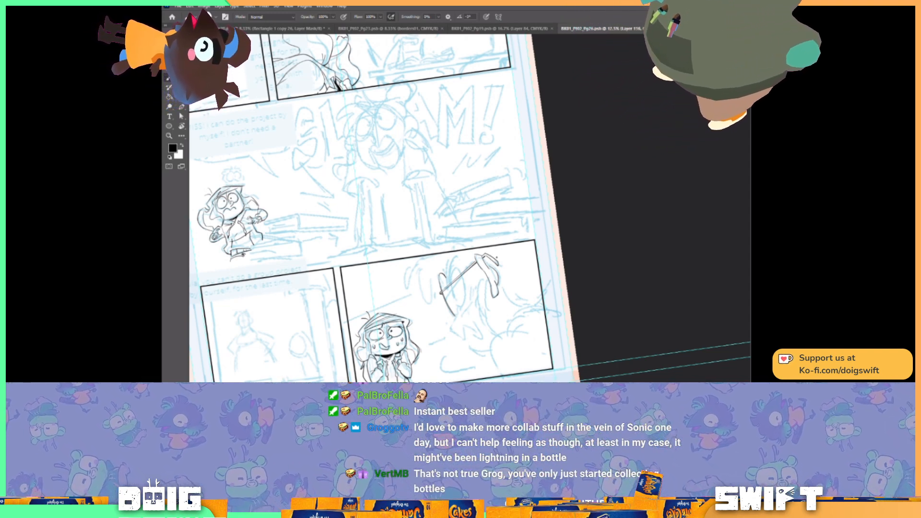
scroll(520, 267, down, 3)
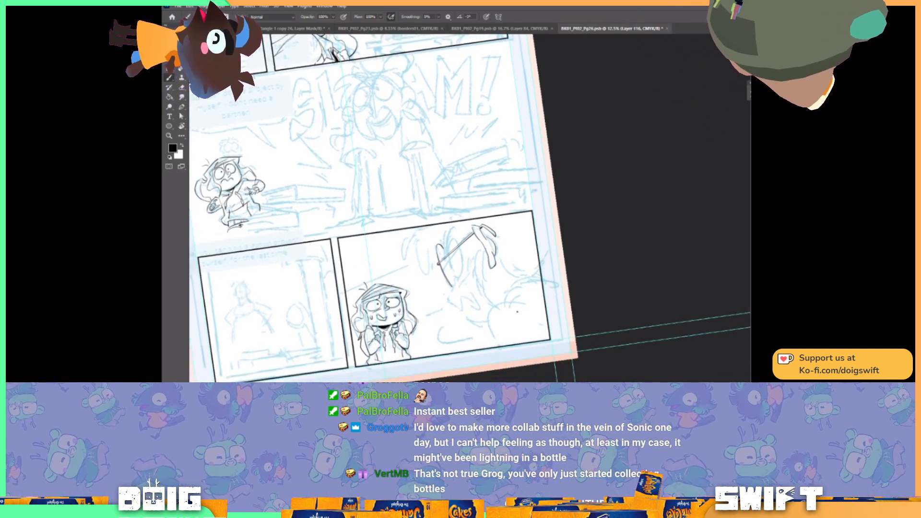
Ink the second figure's eye and lens beside the straight glasses line, and lasso and transform part of the inked linework.
drag(505, 320, 494, 324)
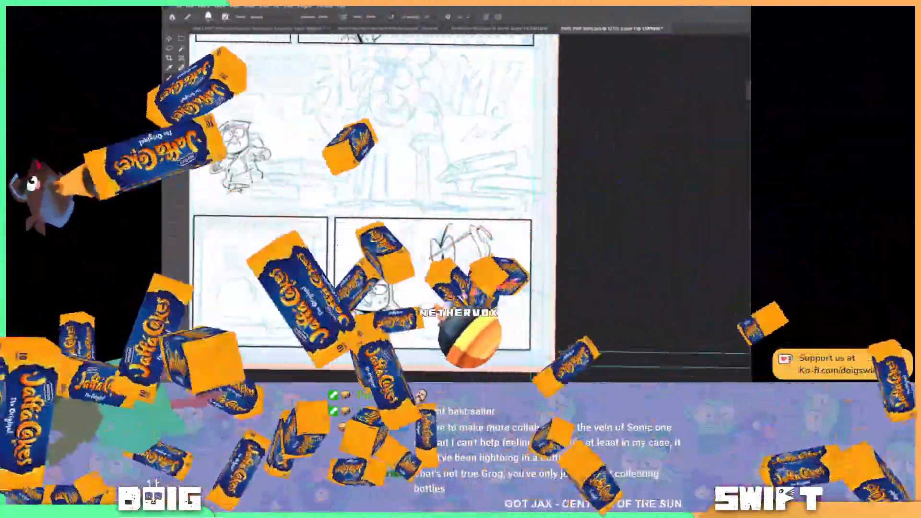
scroll(374, 192, down, 1)
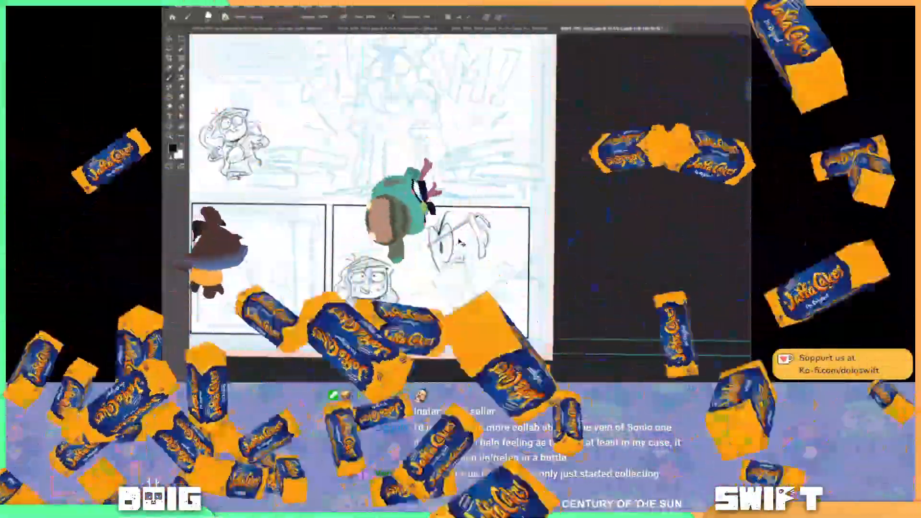
key(l)
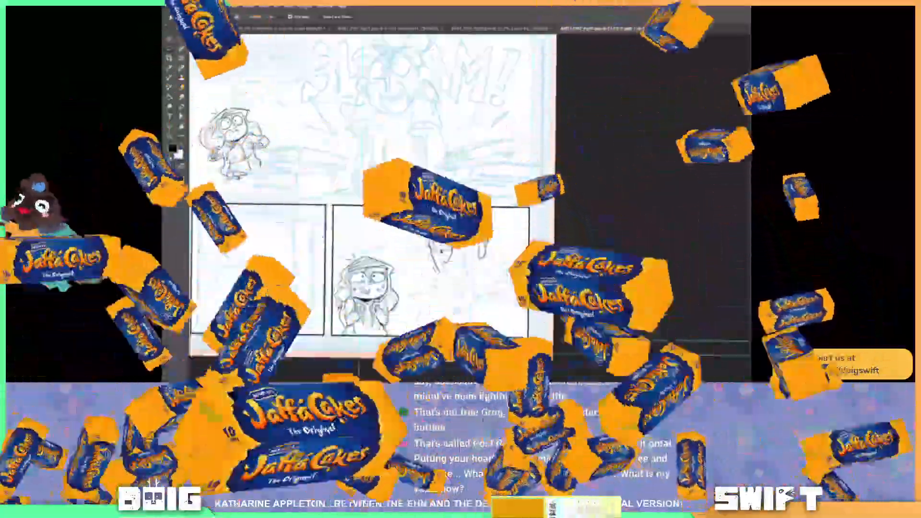
key(ctrl+t)
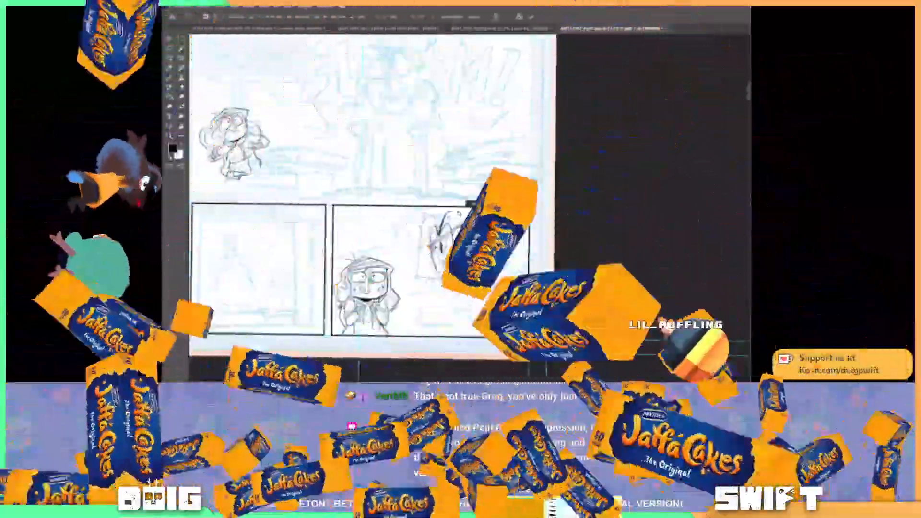
key(Return)
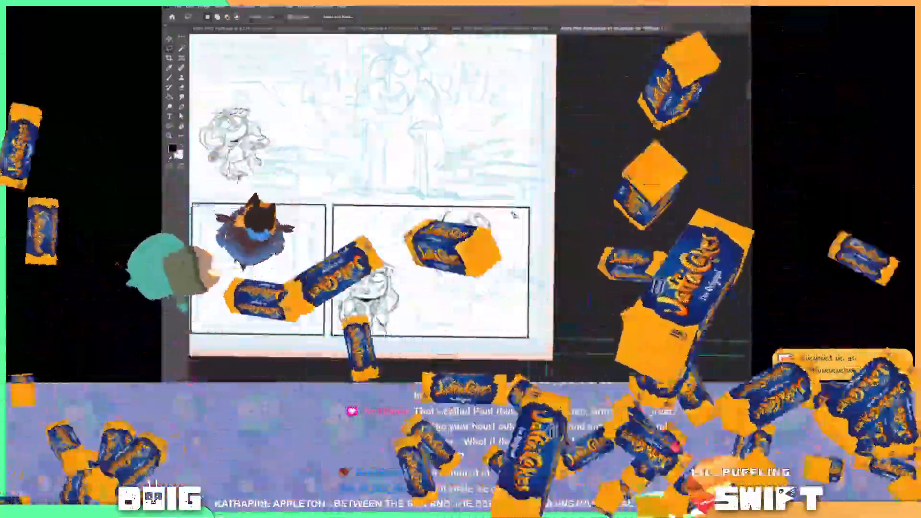
key(b)
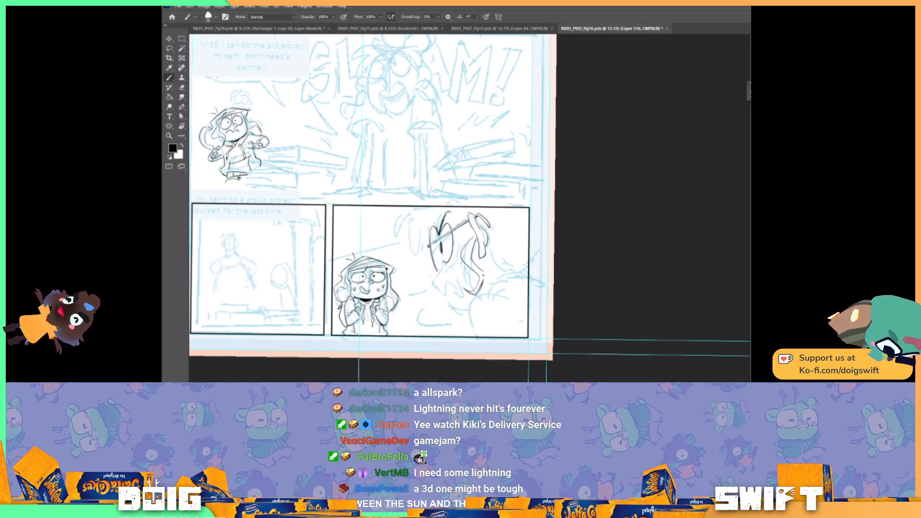
Undo the trial strokes on the second figure's wavy shape below the ear and ink its inner curve.
key(ctrl+z)
drag(474, 294, 484, 267)
key(ctrl+z)
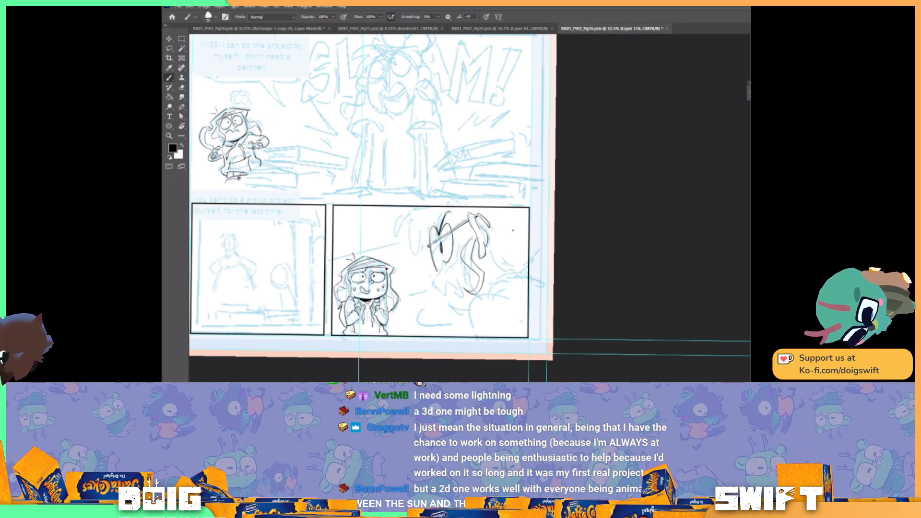
drag(474, 238, 475, 268)
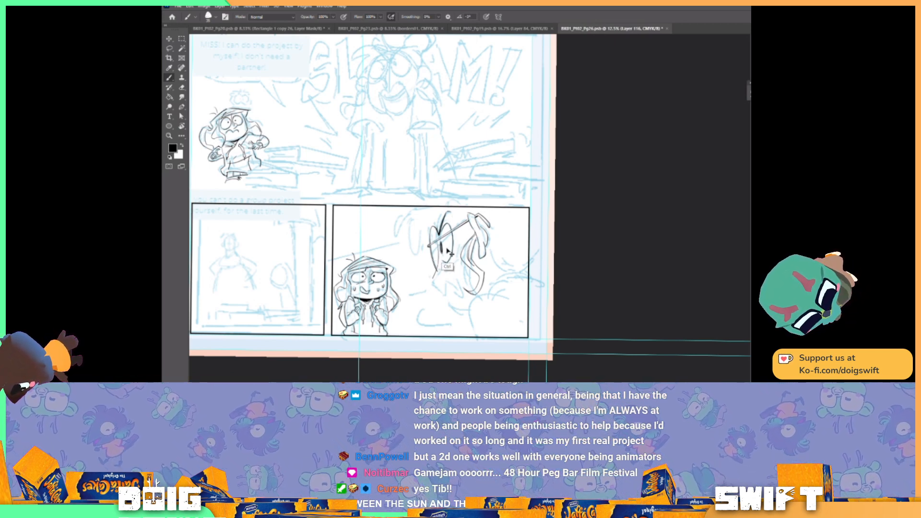
Ink the slanted profile stroke running down from the second figure's lens, replacing the trial strokes.
drag(436, 262, 427, 279)
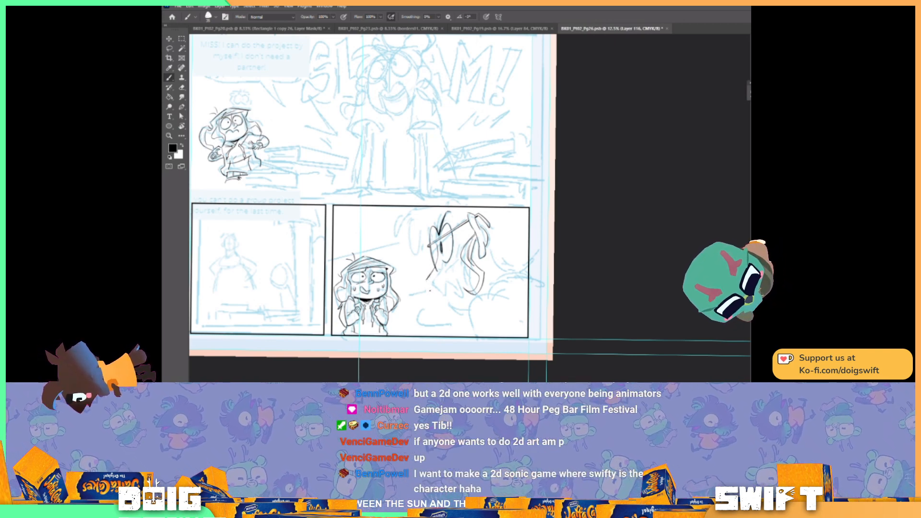
drag(426, 280, 440, 291)
key(ctrl+z)
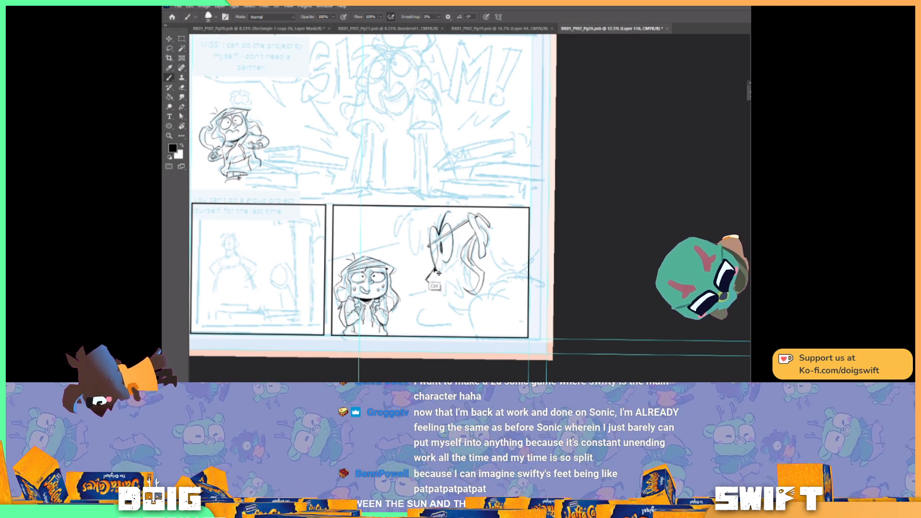
key(ctrl+z)
drag(433, 270, 426, 280)
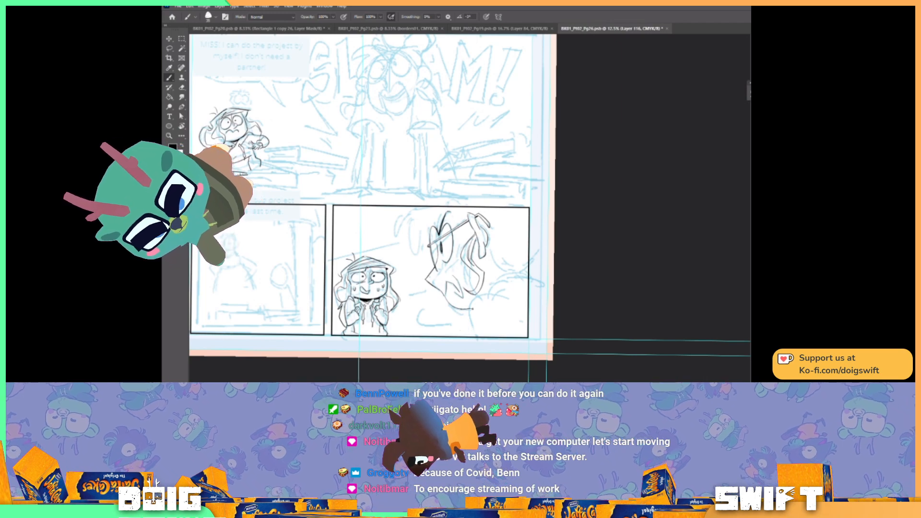
Ink the curved jaw stroke at the lower end of the second figure's face.
key(r)
drag(494, 308, 371, 286)
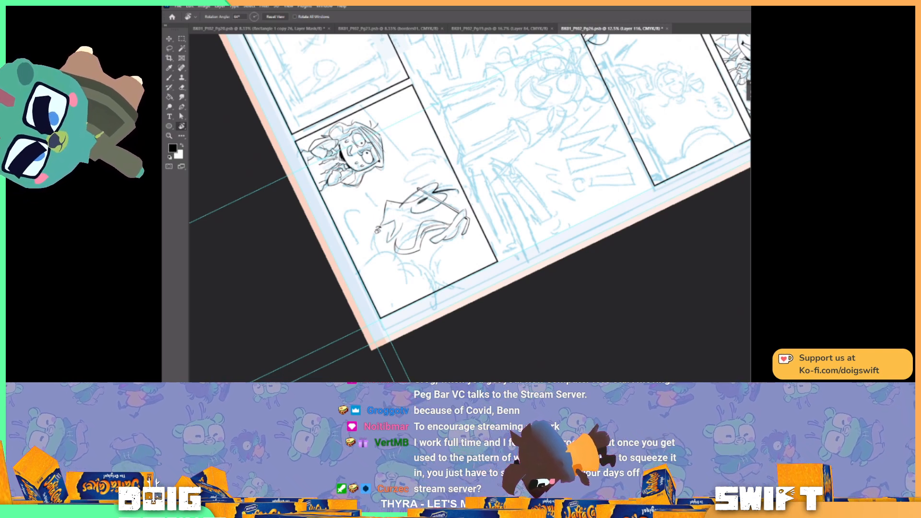
key(b)
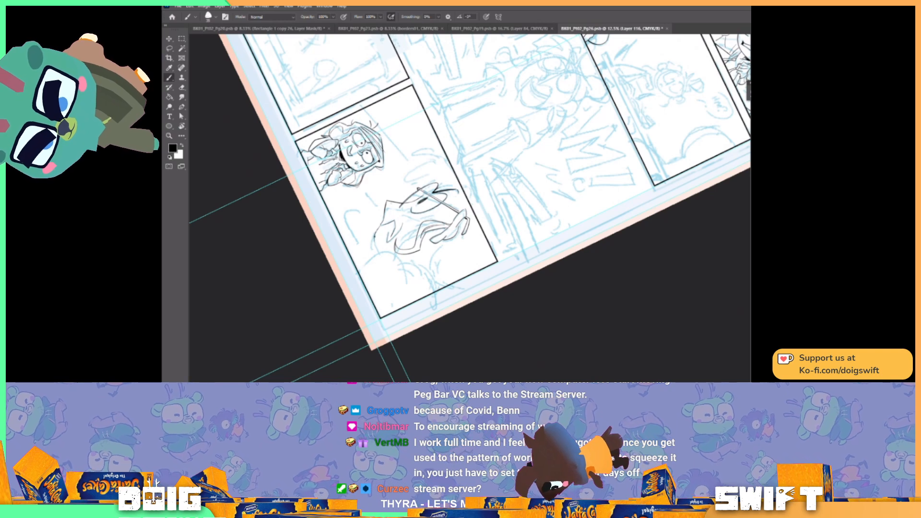
drag(375, 242, 377, 253)
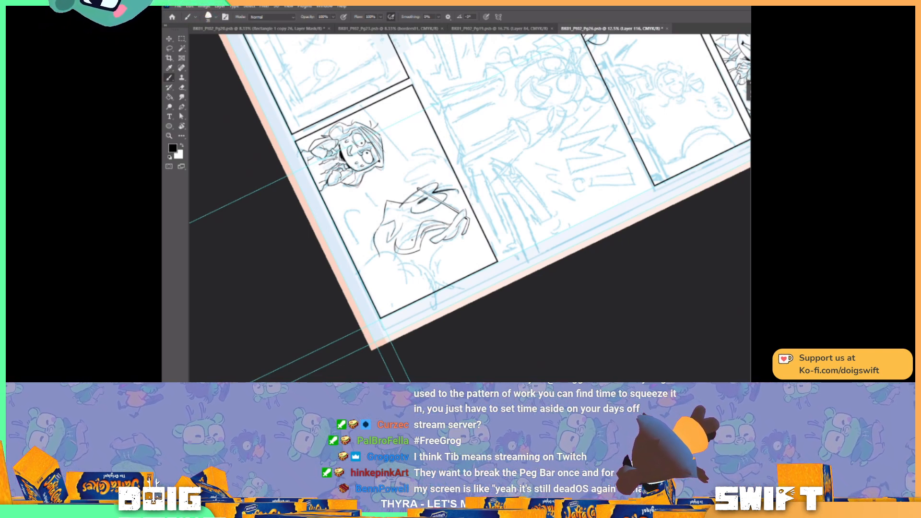
key(r)
drag(391, 271, 499, 281)
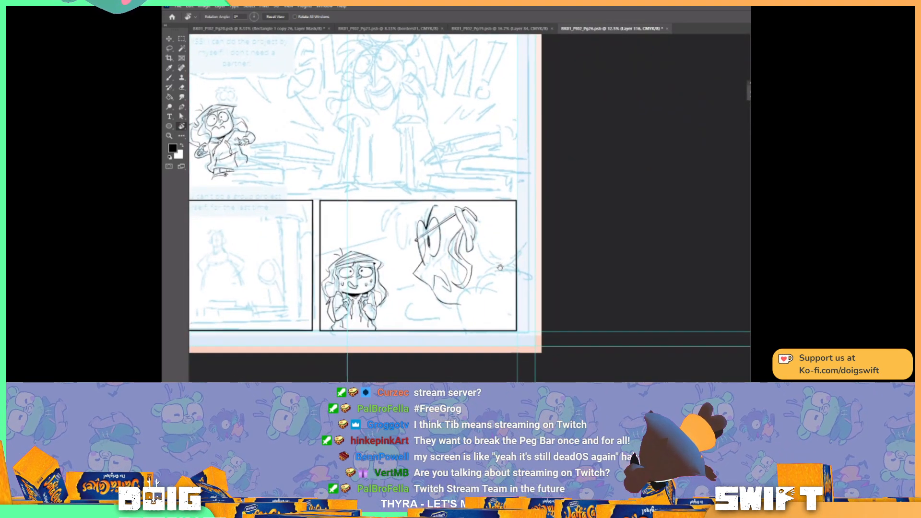
key(b)
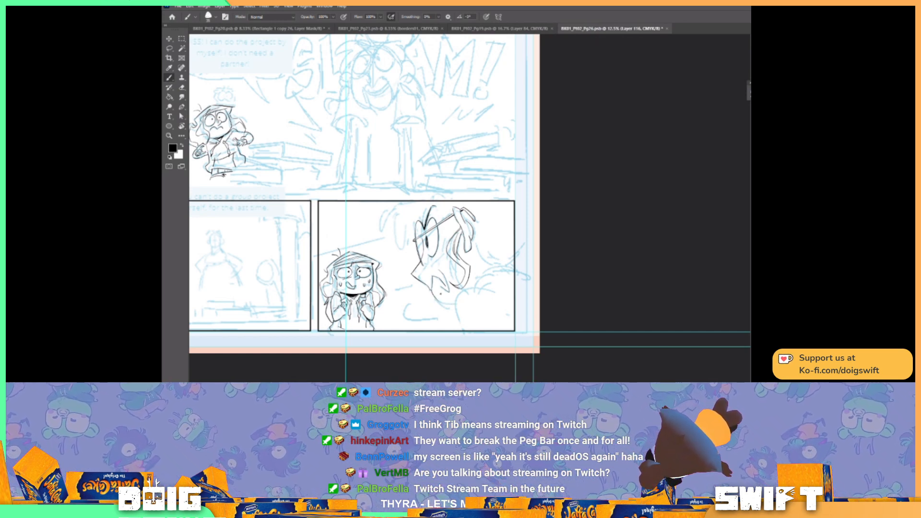
Extend the curved line along the underside of the second figure's jaw, undoing the unwanted trial strokes.
drag(442, 303, 468, 301)
key(ctrl+z)
key(ctrl+z)
key(ctrl+z)
key(ctrl+z)
key(ctrl+z)
key(ctrl+z)
key(ctrl+z)
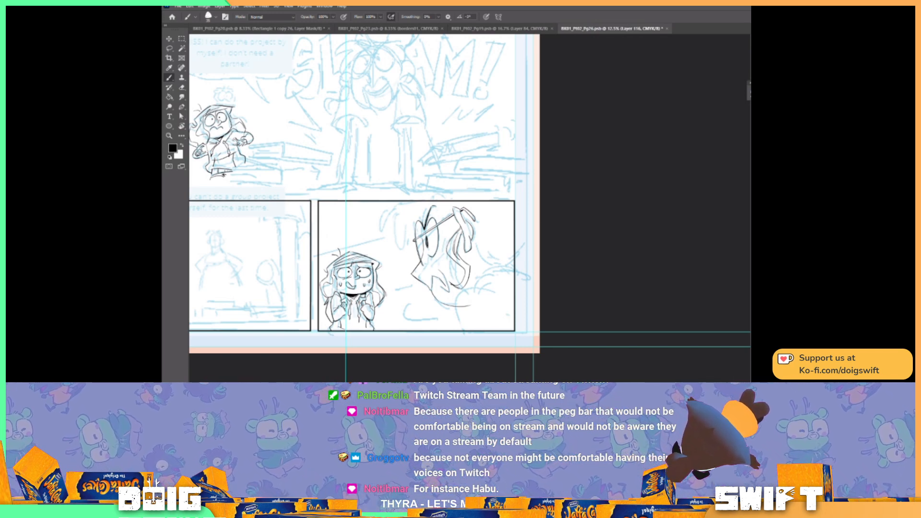
mouse_move(440, 301)
mouse_down()
mouse_move(454, 325)
mouse_move(471, 304)
mouse_move(446, 326)
mouse_move(474, 301)
mouse_up()
key(ctrl+z)
key(ctrl+z)
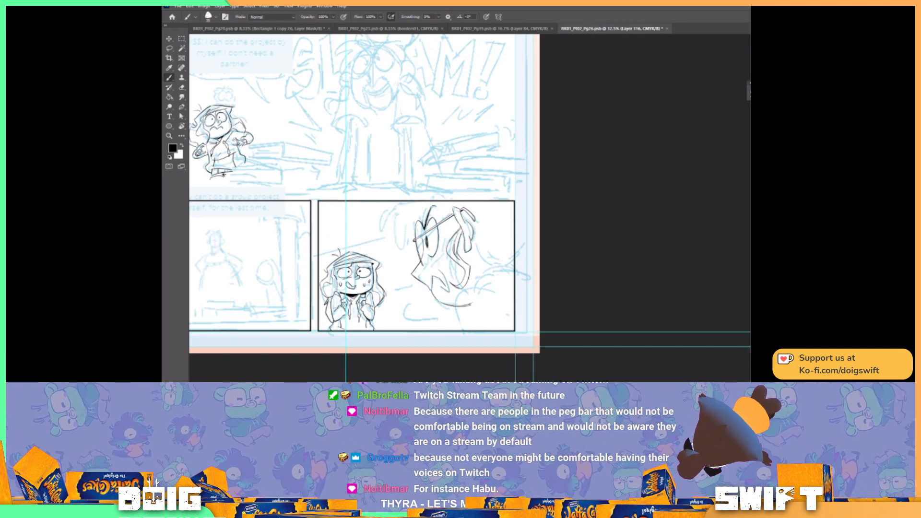
key(ctrl+z)
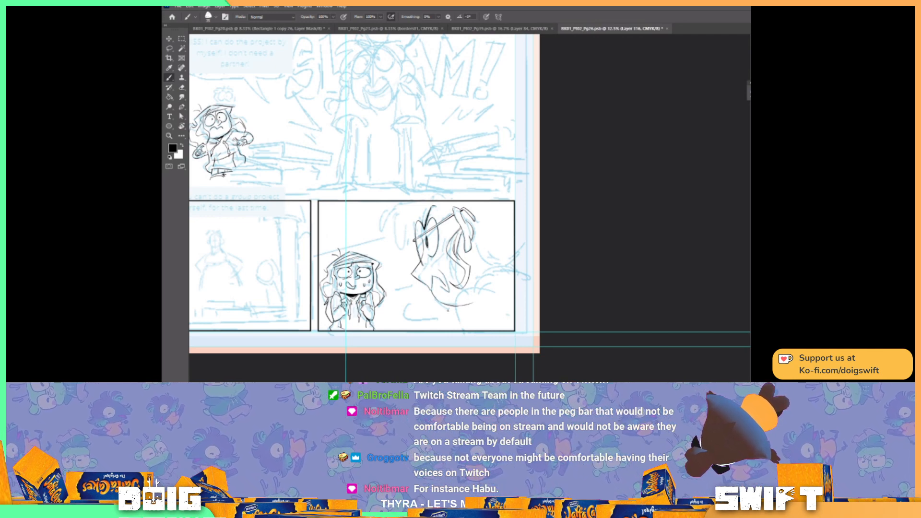
drag(441, 304, 472, 303)
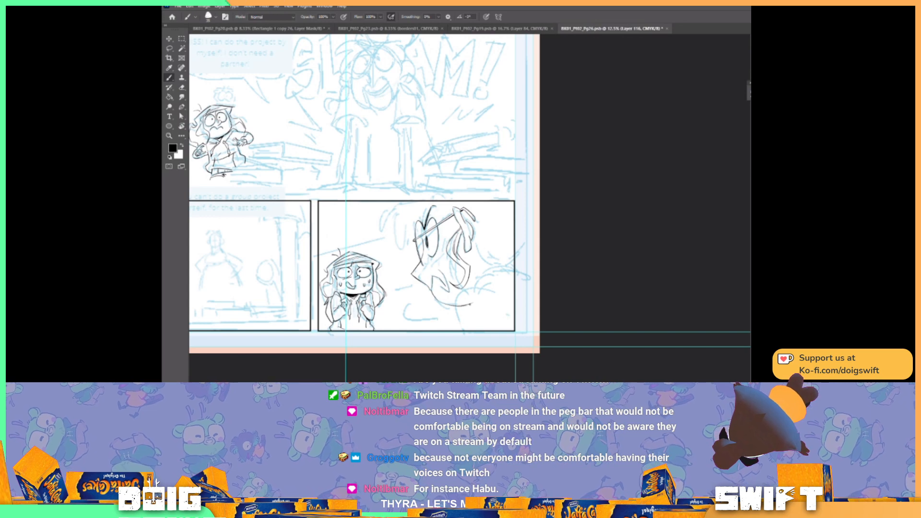
drag(444, 306, 472, 302)
key(ctrl+z)
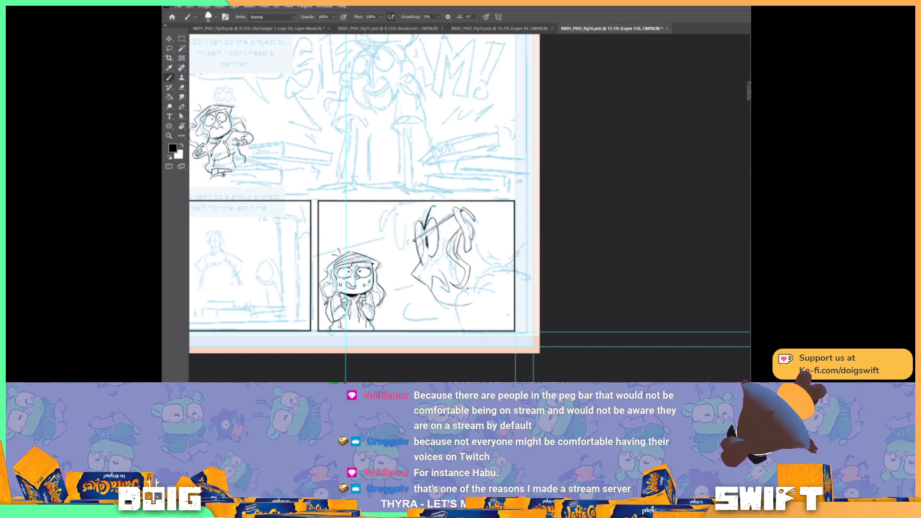
Ink the long curve sweeping down from behind the second figure's ear toward the sketched shoulder.
key(r)
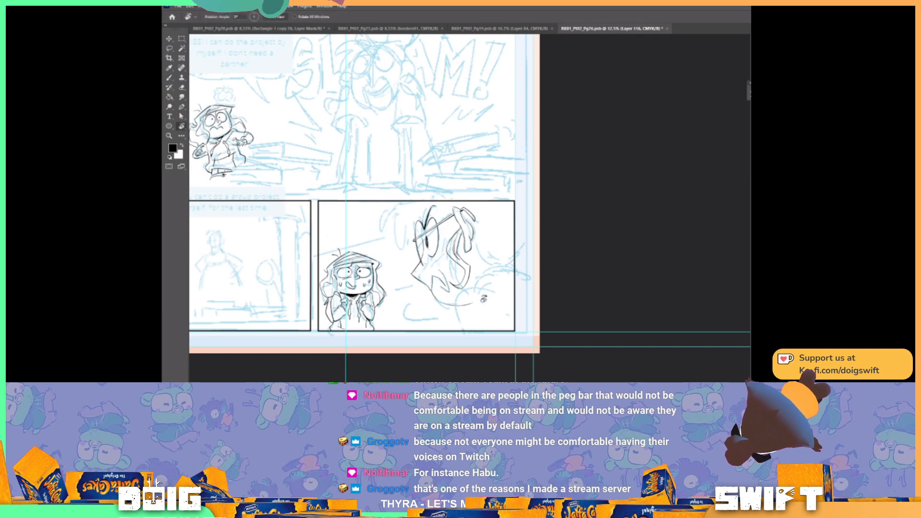
drag(484, 298, 361, 243)
drag(416, 184, 420, 244)
key(b)
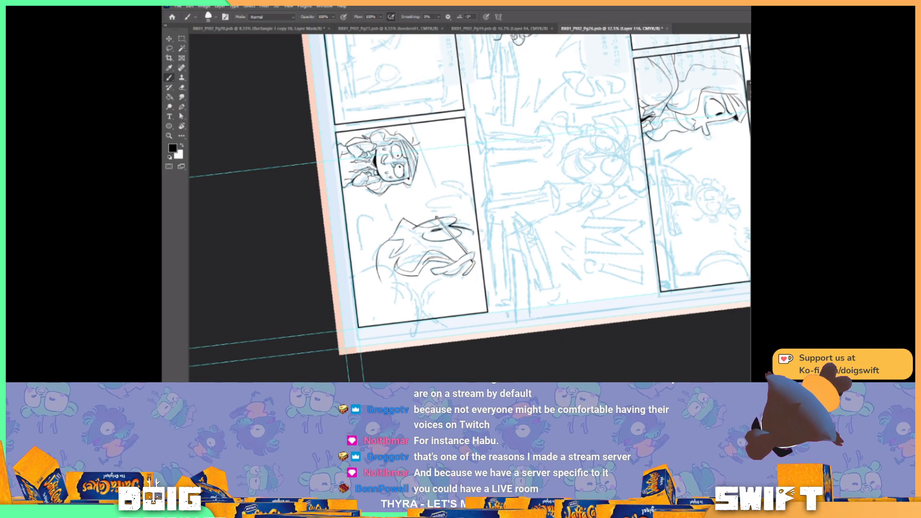
key(r)
mouse_move(383, 307)
mouse_down()
mouse_move(446, 334)
mouse_move(552, 313)
mouse_up()
key(b)
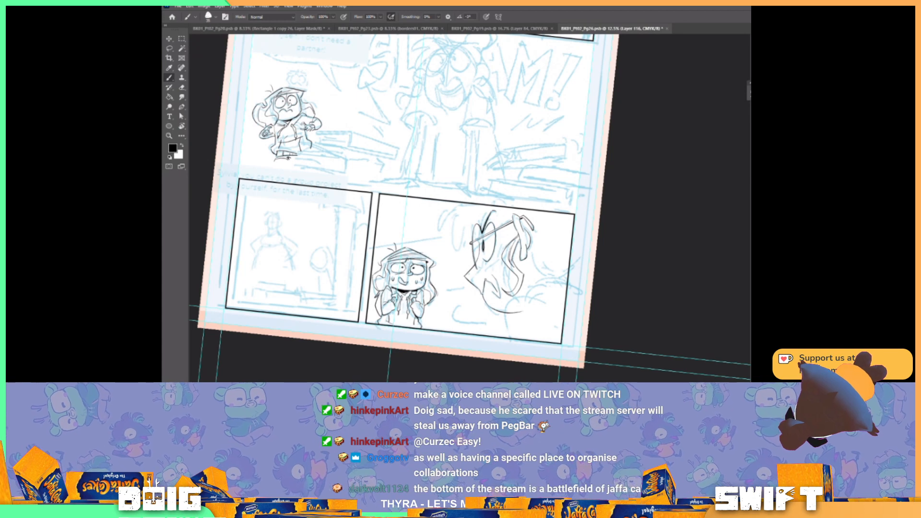
drag(514, 269, 483, 289)
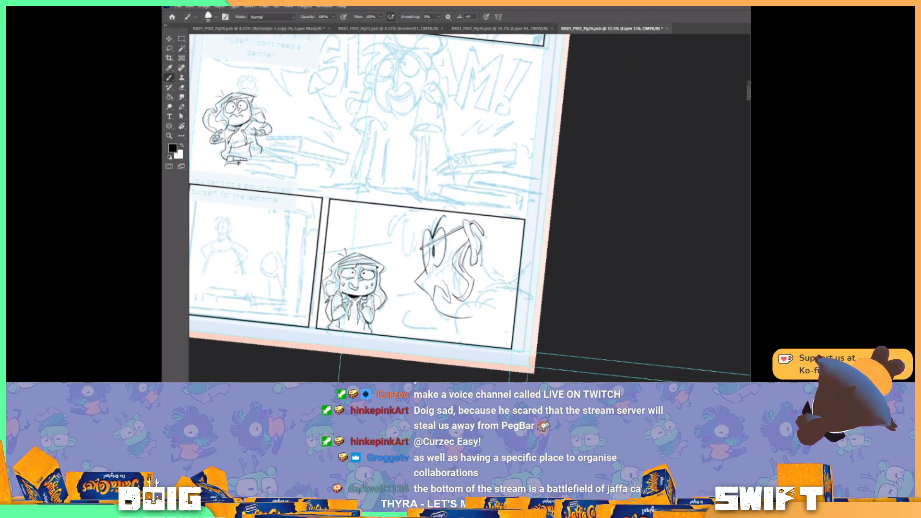
drag(481, 245, 497, 281)
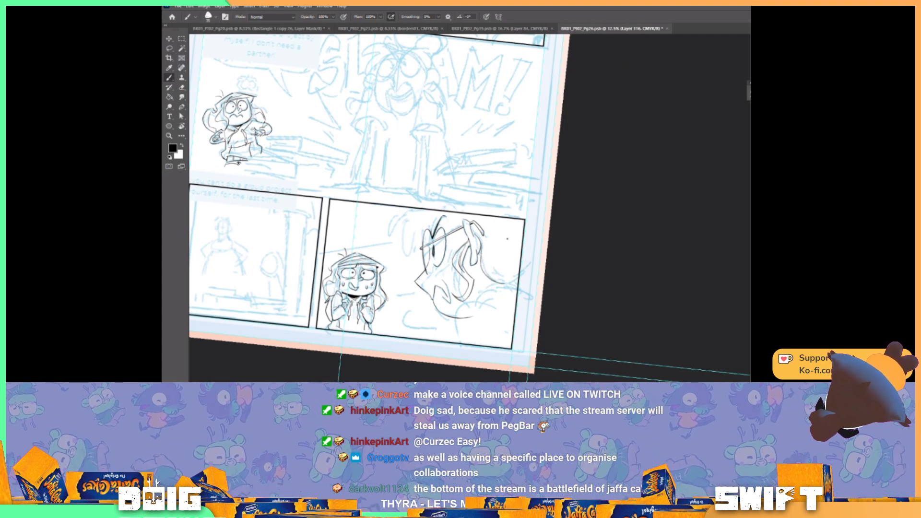
drag(507, 239, 534, 248)
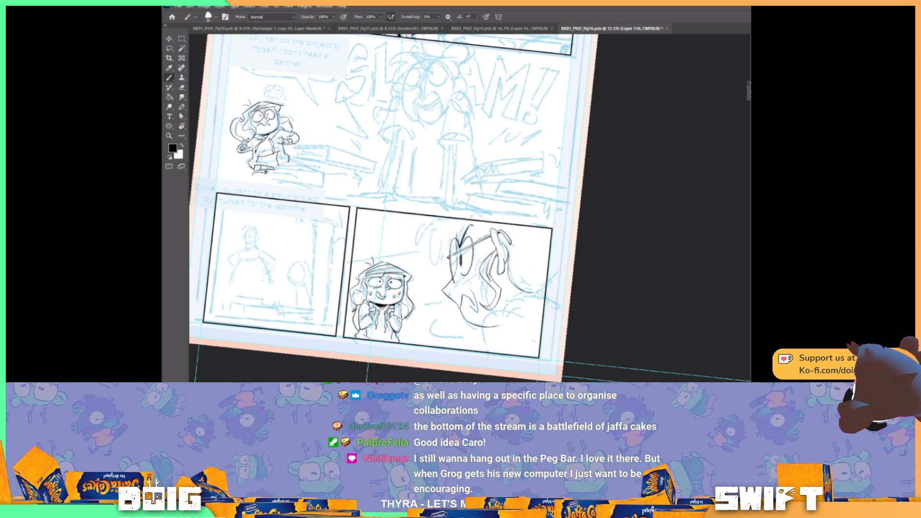
Ink the short tapered strokes rising above the second figure's eye to the panel border, undoing trial strokes.
drag(464, 218, 460, 239)
key(ctrl+z)
key(ctrl+z)
key(ctrl+z)
key(ctrl+z)
key(ctrl+z)
key(ctrl+z)
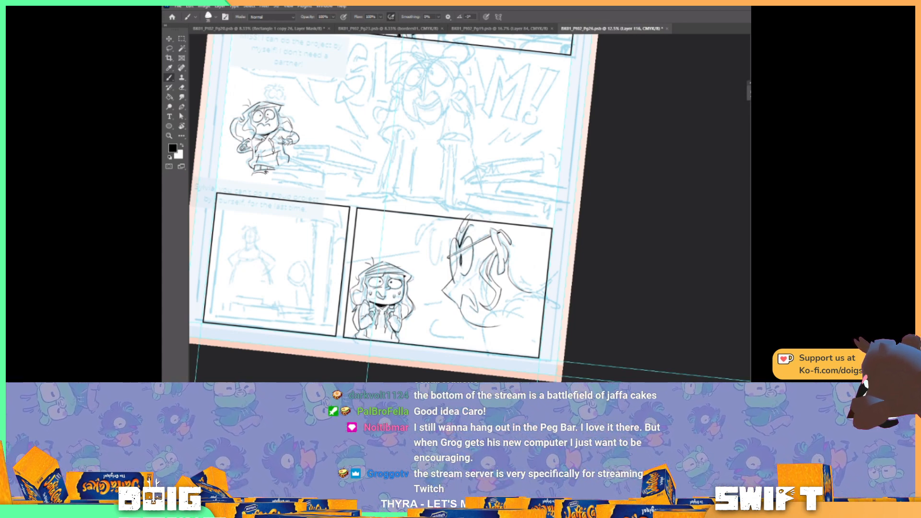
Ink the pointed outline of the second figure's front hair, with a straight edge along the panel's upper border.
key(r)
drag(463, 259, 471, 262)
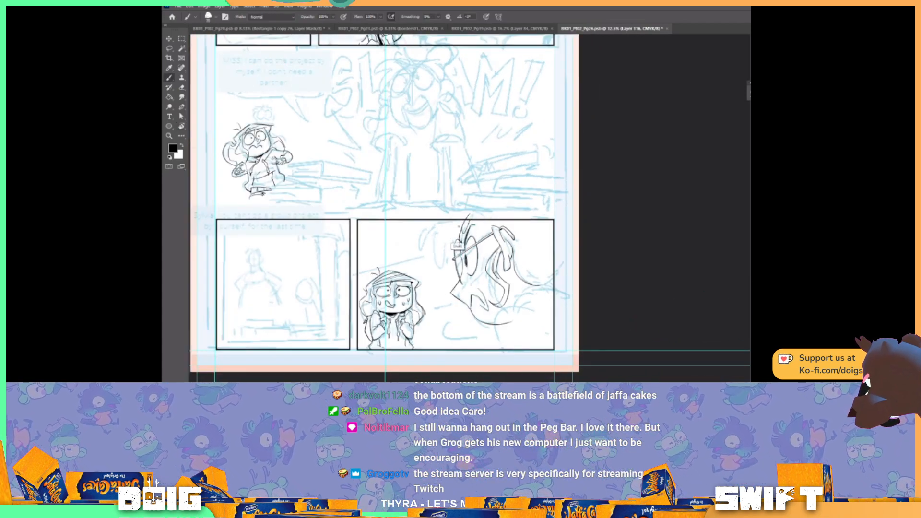
key(shift)
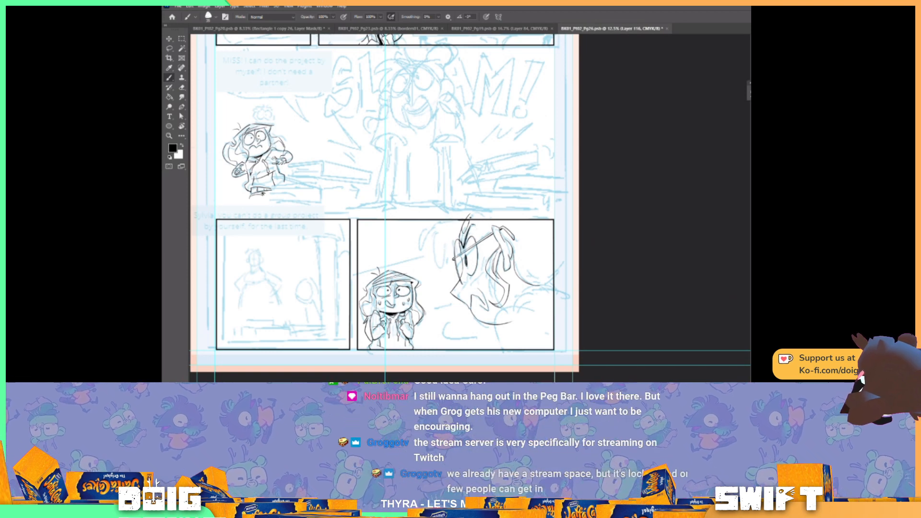
key(shift)
mouse_move(469, 221)
mouse_down()
mouse_move(435, 239)
mouse_move(479, 236)
mouse_up()
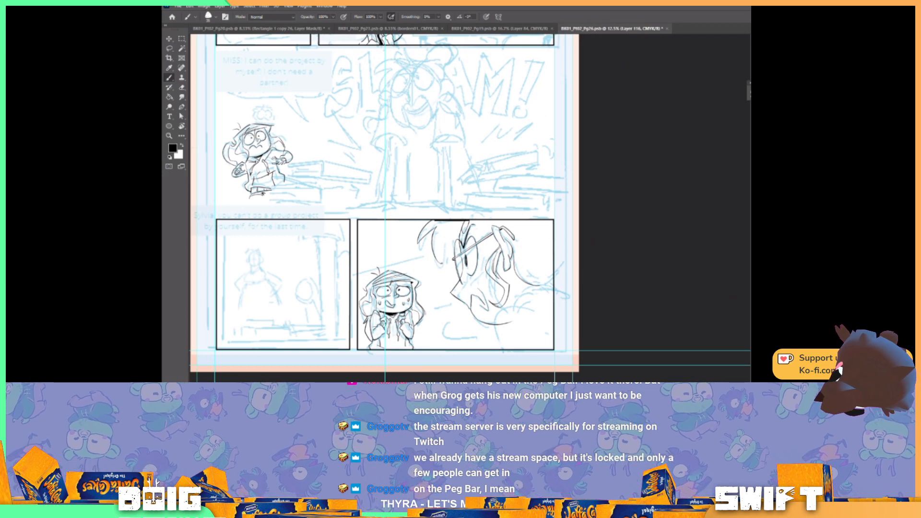
Undo the trial lock stroke and re-ink the edge that closes the second figure's front hair outline.
mouse_move(444, 254)
mouse_down()
mouse_move(451, 231)
mouse_move(443, 267)
mouse_up()
key(ctrl+z)
key(ctrl+z)
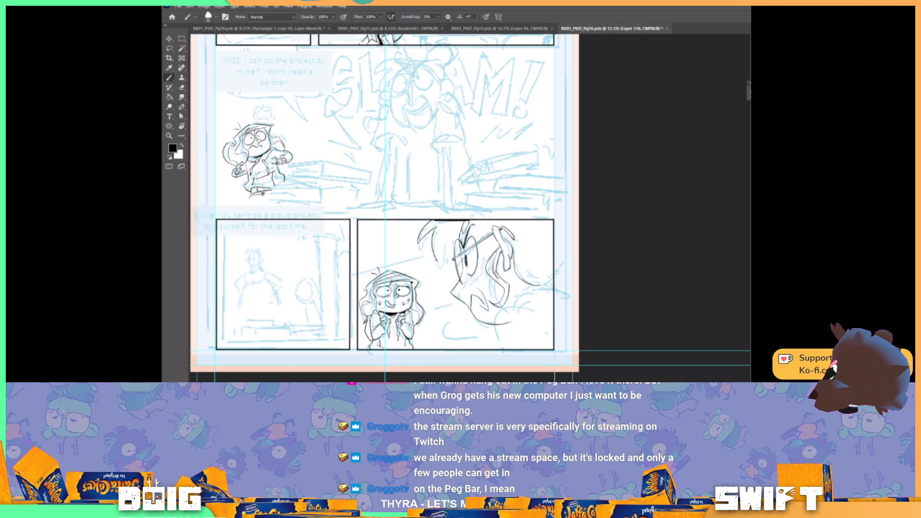
drag(450, 234, 442, 265)
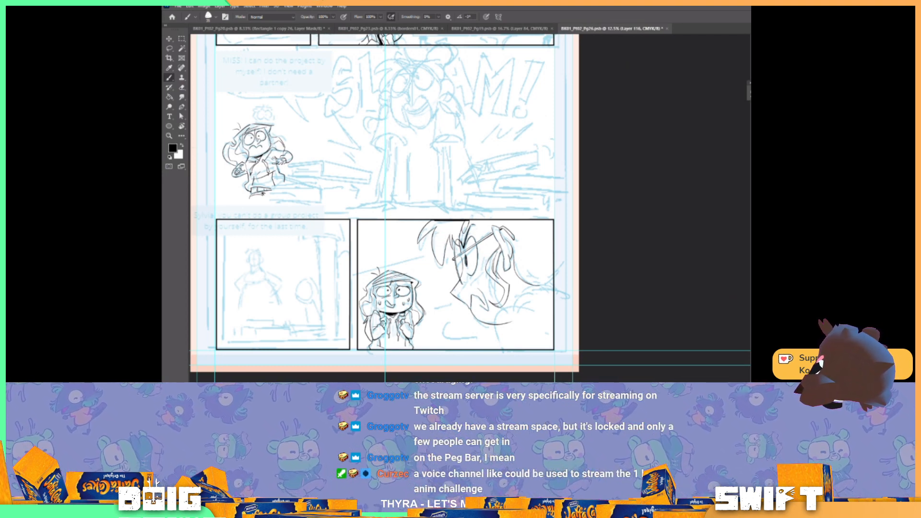
Fill the second figure's outlined front hair with solid black using the Paint Bucket and return to the Brush.
click(170, 98)
click(442, 236)
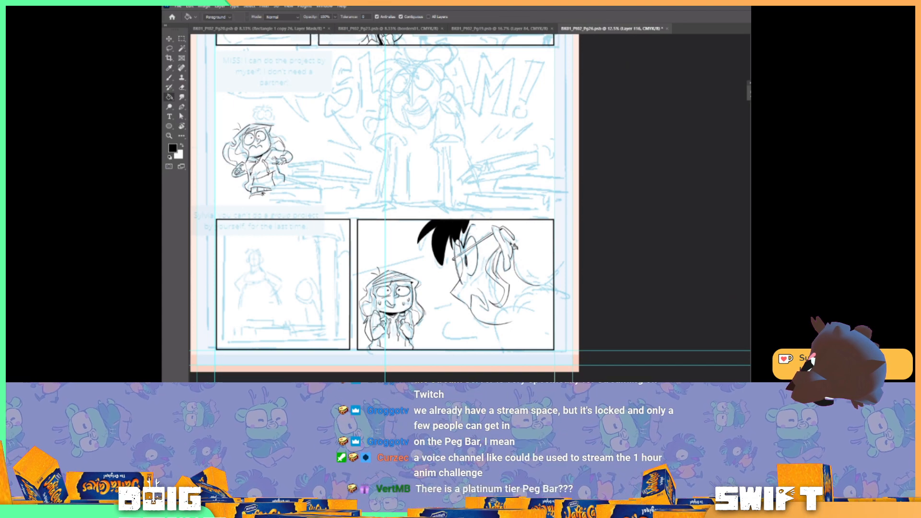
click(170, 78)
drag(506, 201, 482, 209)
key(r)
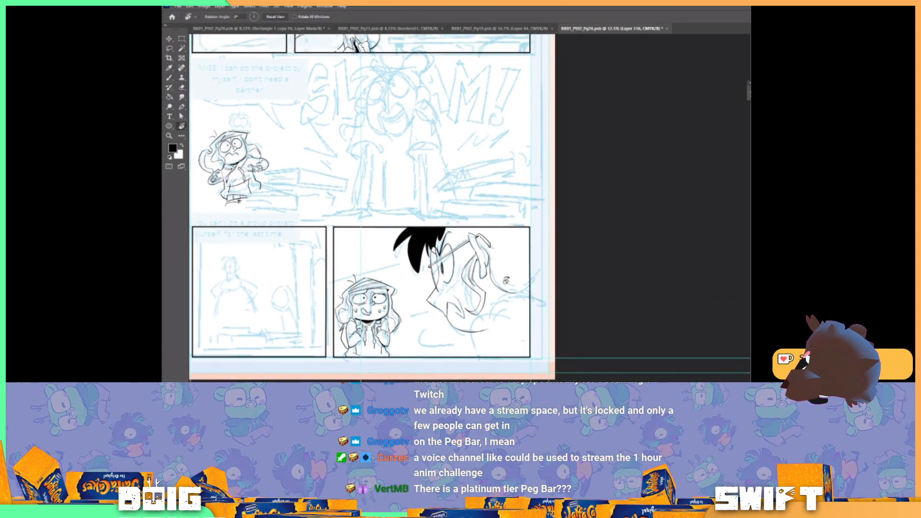
Ink the line that closes the second figure's back hair outline against the side border of the bottom-right panel.
drag(505, 282, 461, 309)
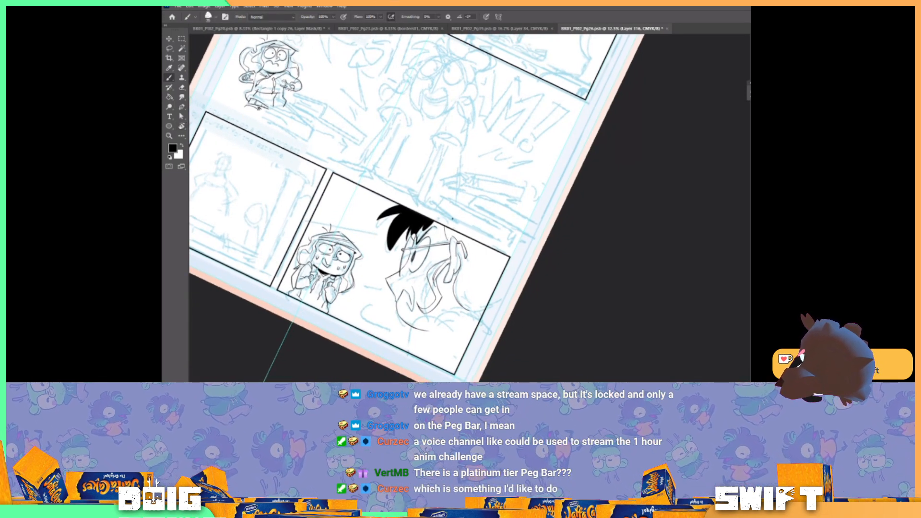
drag(452, 219, 442, 229)
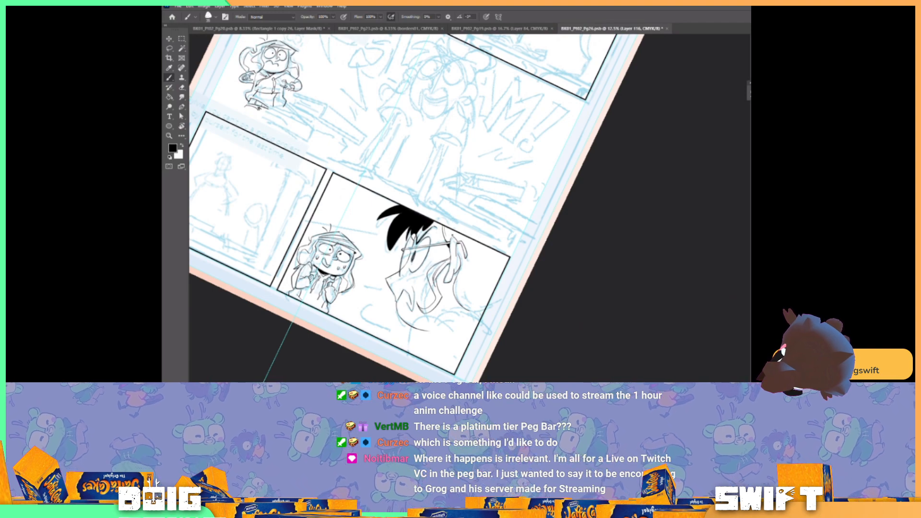
key(r)
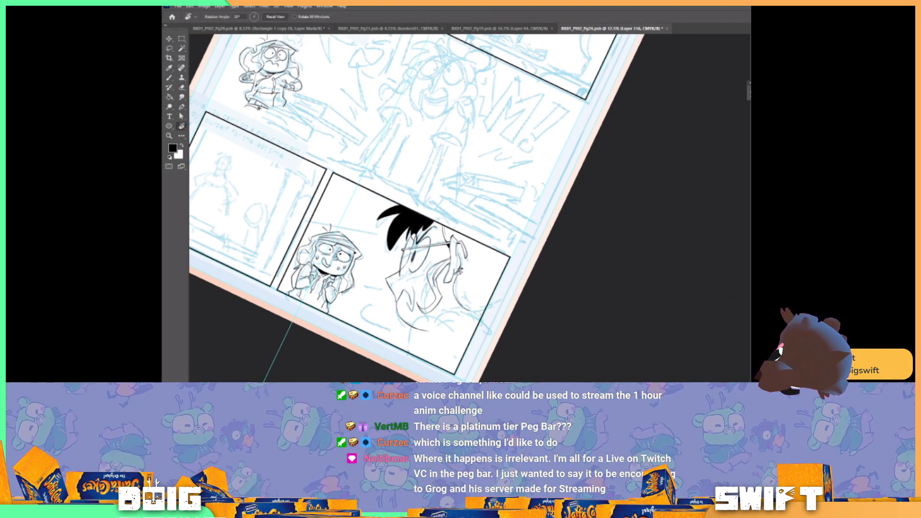
drag(475, 212, 488, 287)
key(b)
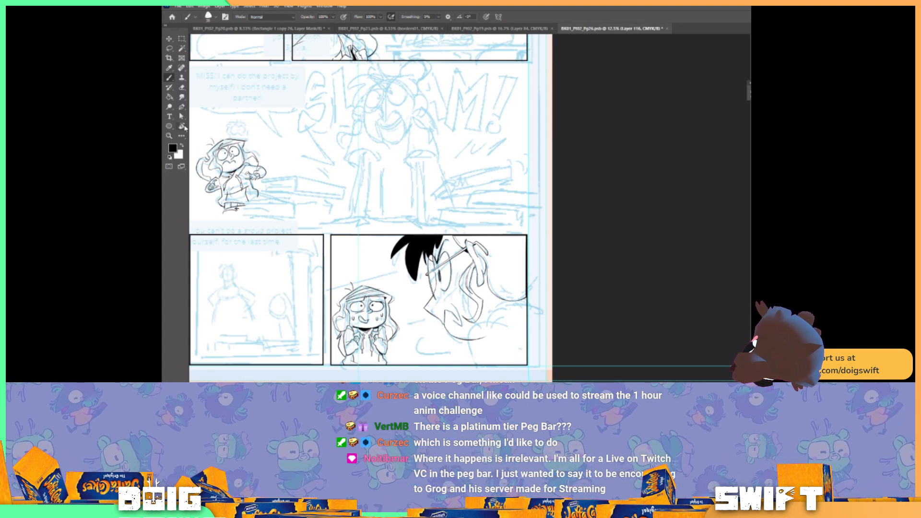
Fill the second figure's back hair with solid black using the Paint Bucket, undoing a trial fill and refilling it.
click(173, 98)
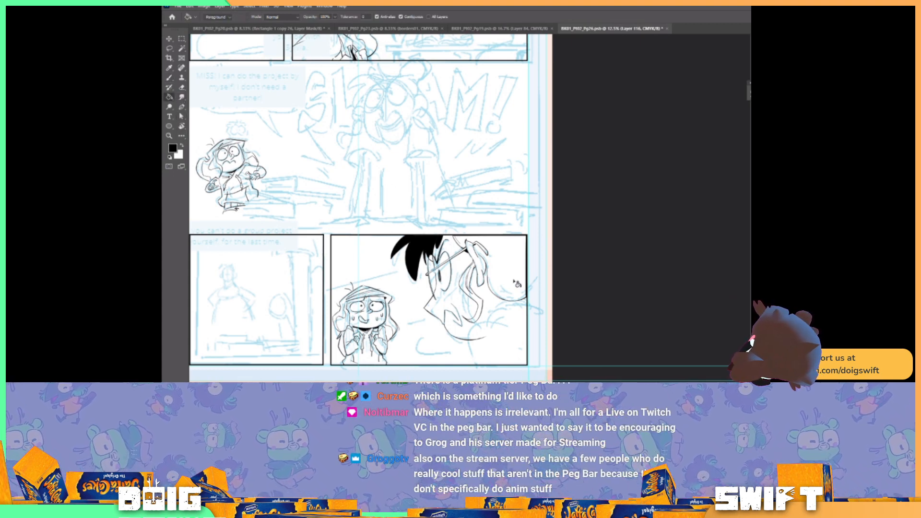
click(520, 285)
key(ctrl+z)
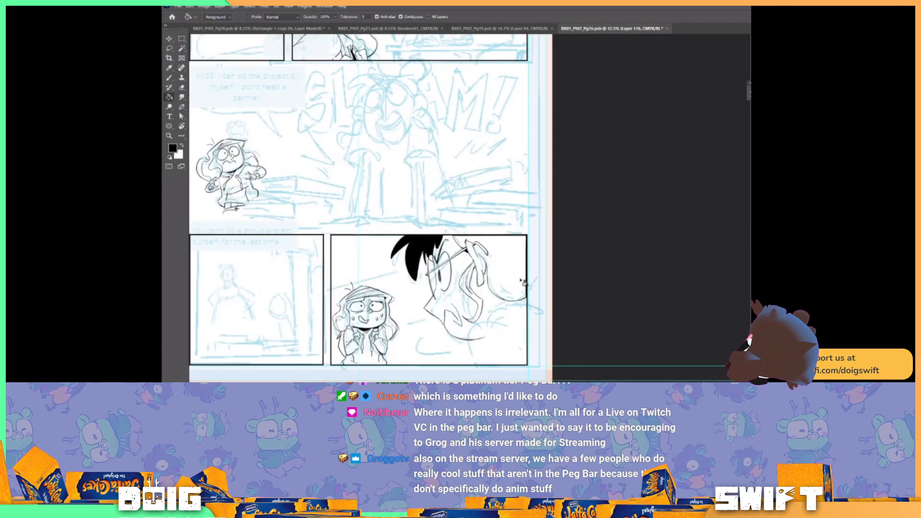
key(b)
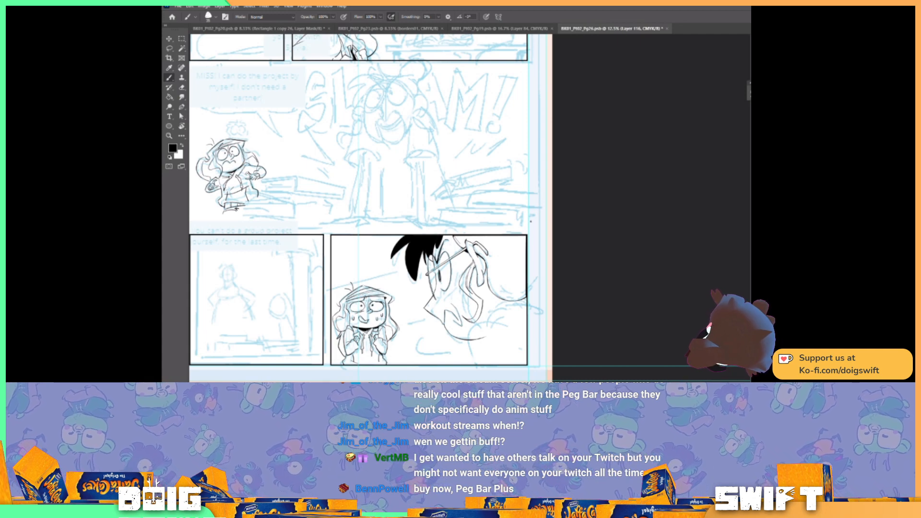
click(169, 97)
click(508, 257)
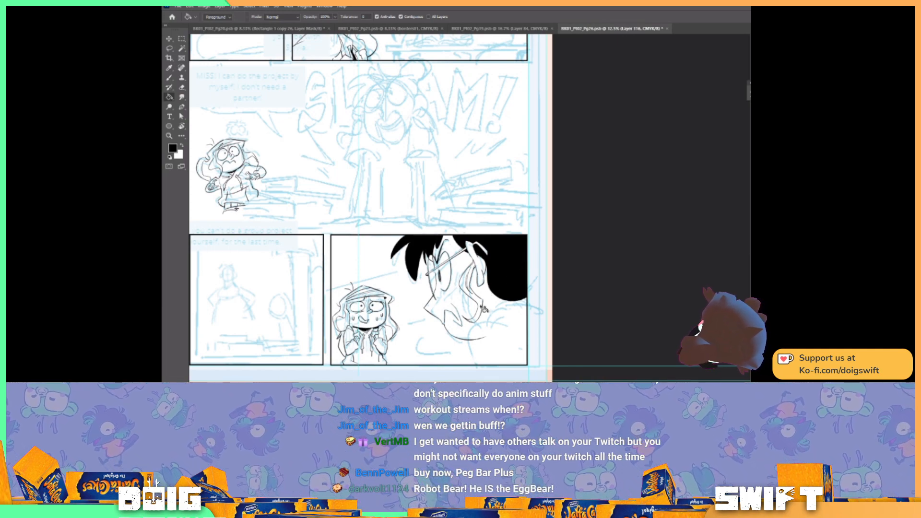
Fill the curved lock in front of the second figure's ear with solid black, undoing trial fills and touching up its outline with the Brush.
click(485, 310)
key(ctrl+z)
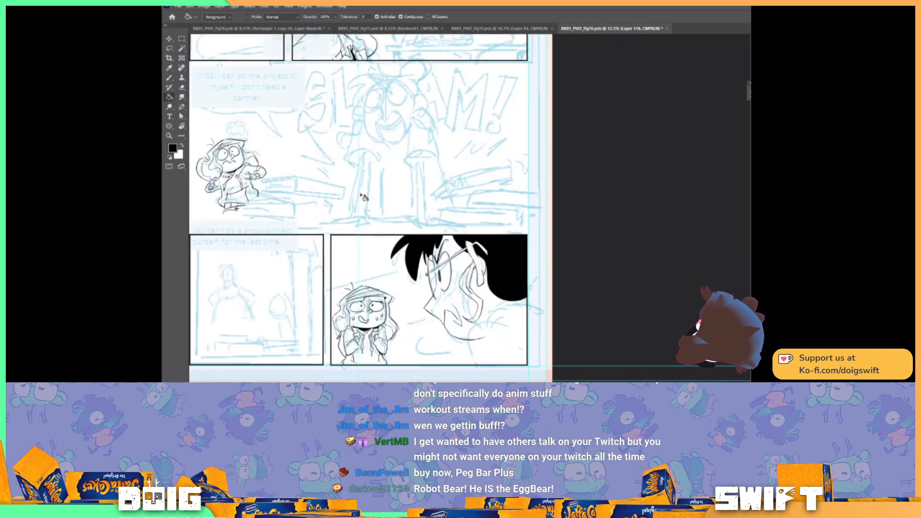
click(169, 77)
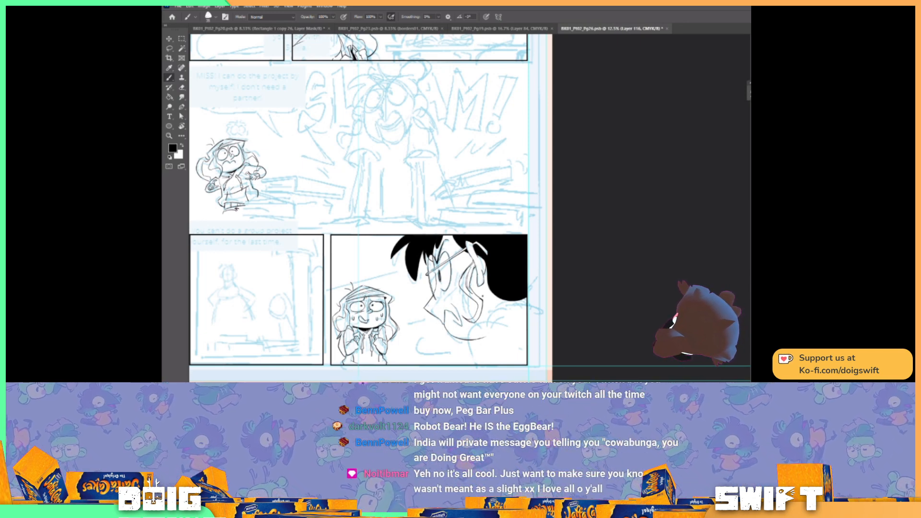
key(g)
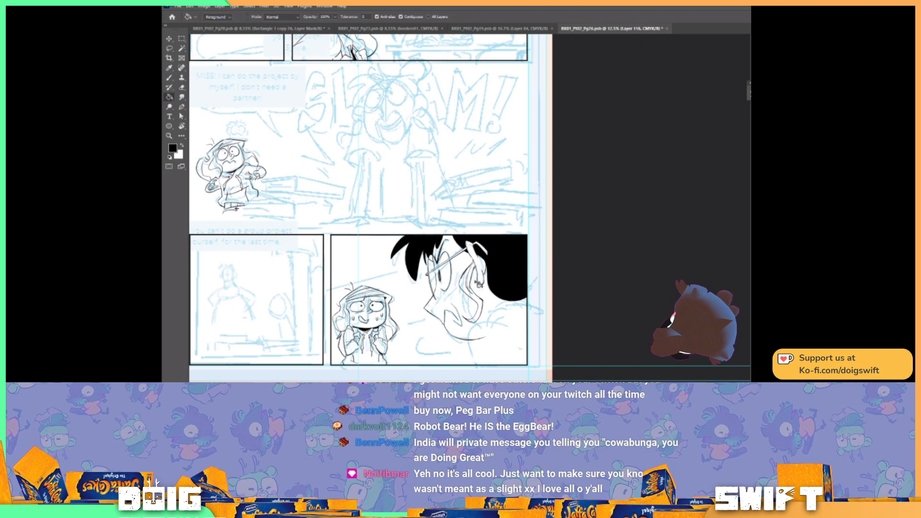
click(480, 311)
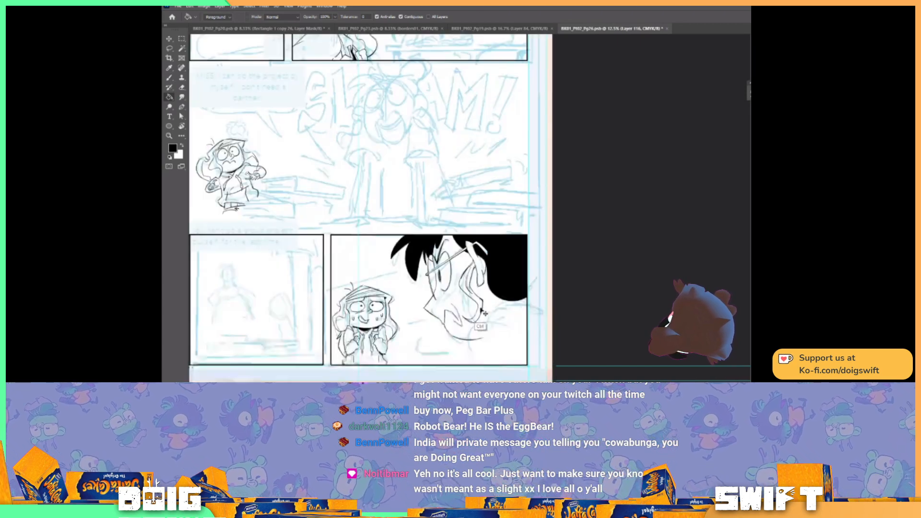
key(b)
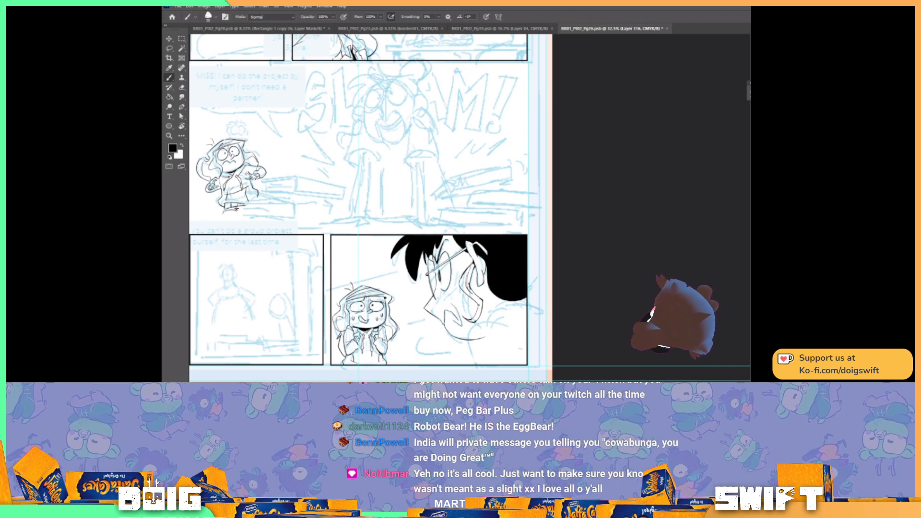
key(g)
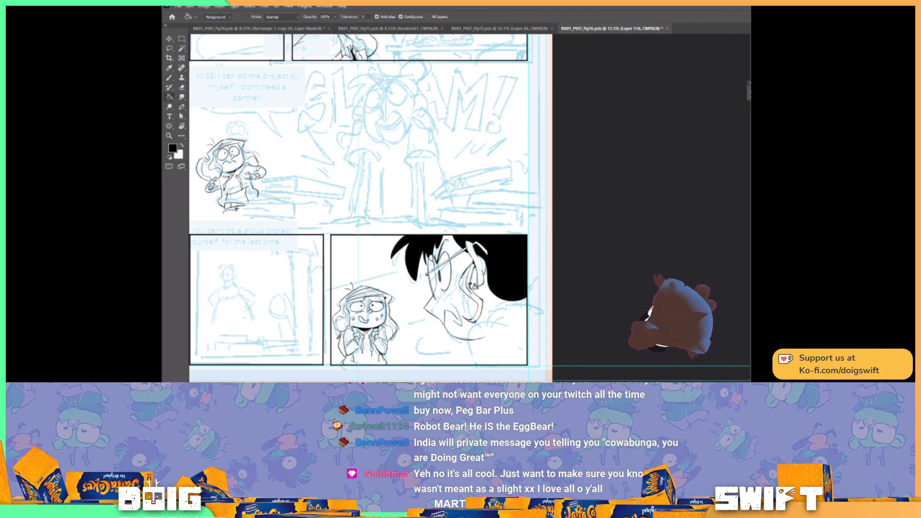
click(481, 311)
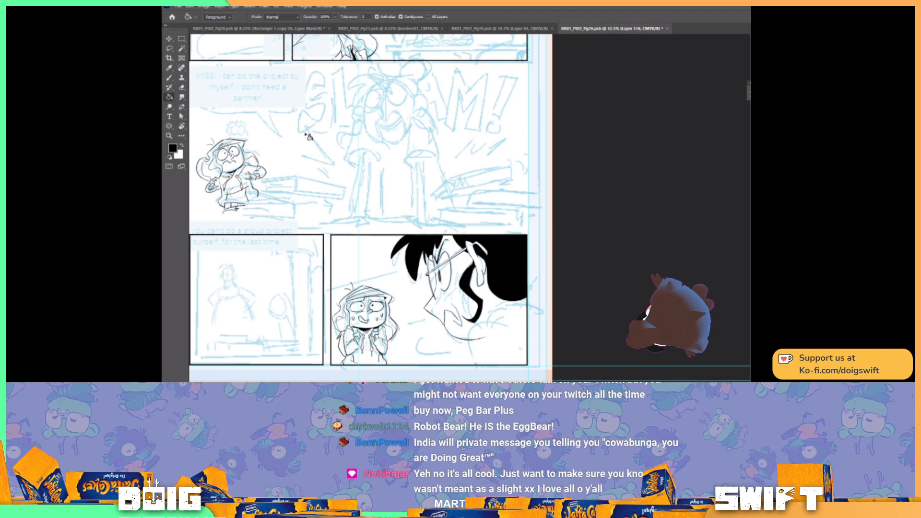
Ink fine brush strokes along the lower edge of the second figure's black back hair.
key(b)
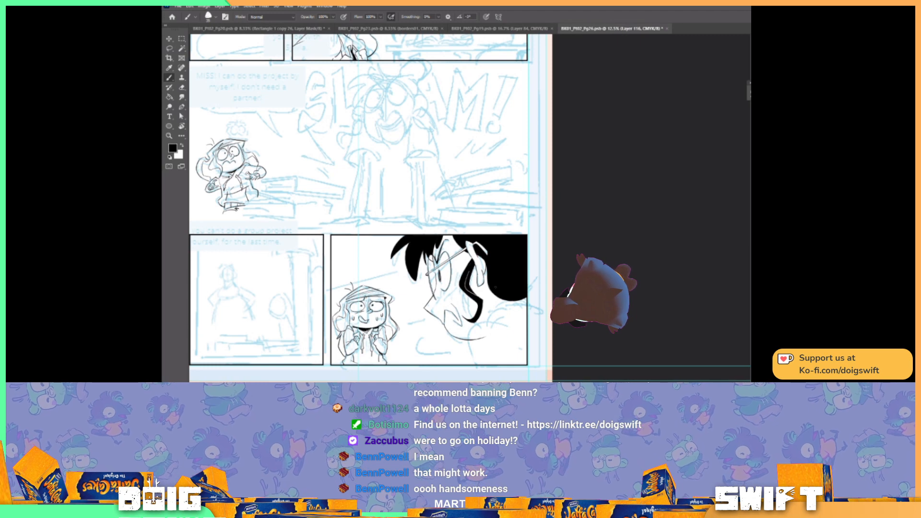
drag(499, 297, 527, 287)
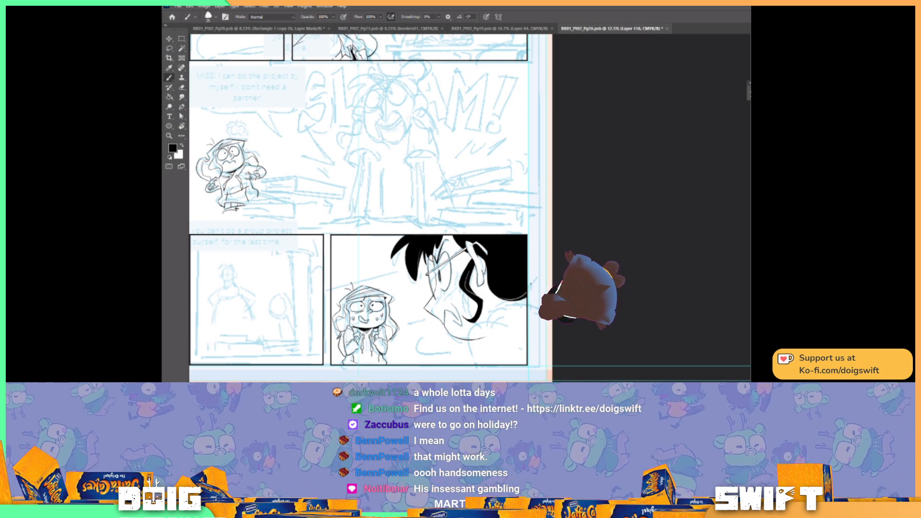
Ink the second figure's shoulder line and the curved arm contour below the chin, undoing trial strokes.
scroll(540, 283, down, 3)
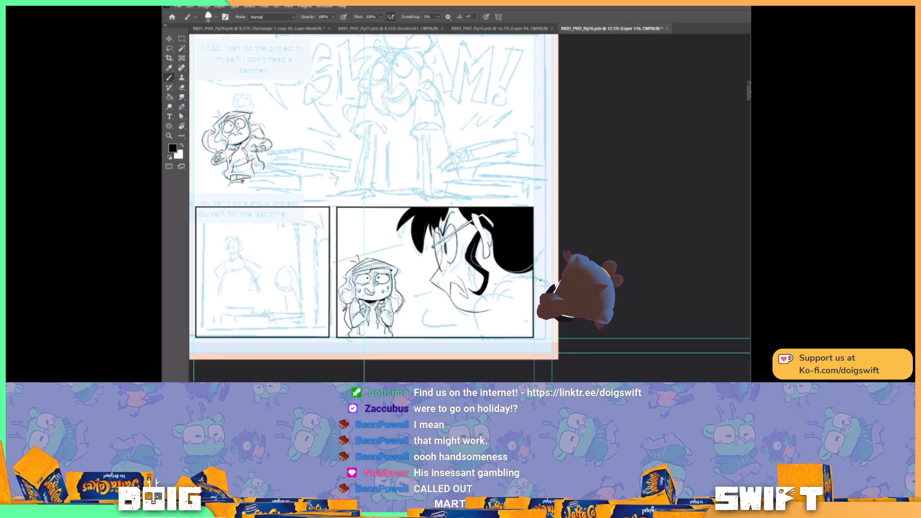
drag(474, 307, 484, 345)
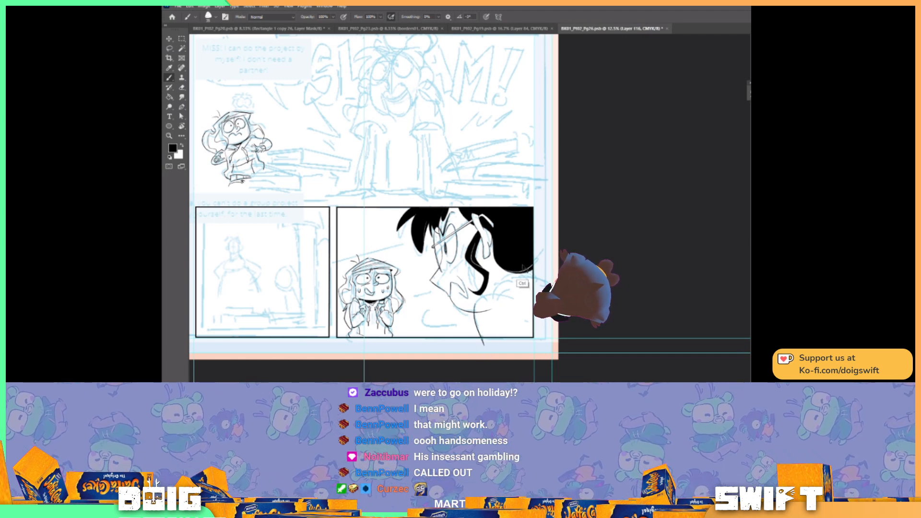
key(ctrl+z)
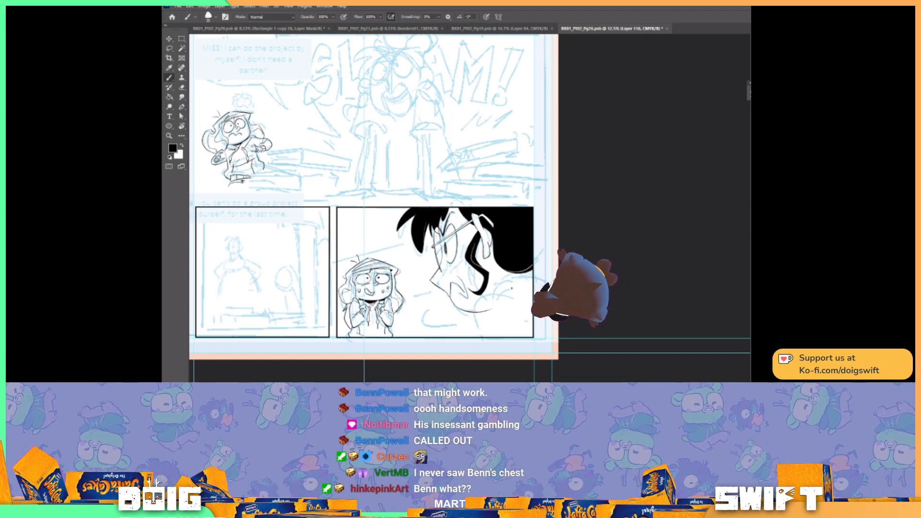
key(ctrl+z)
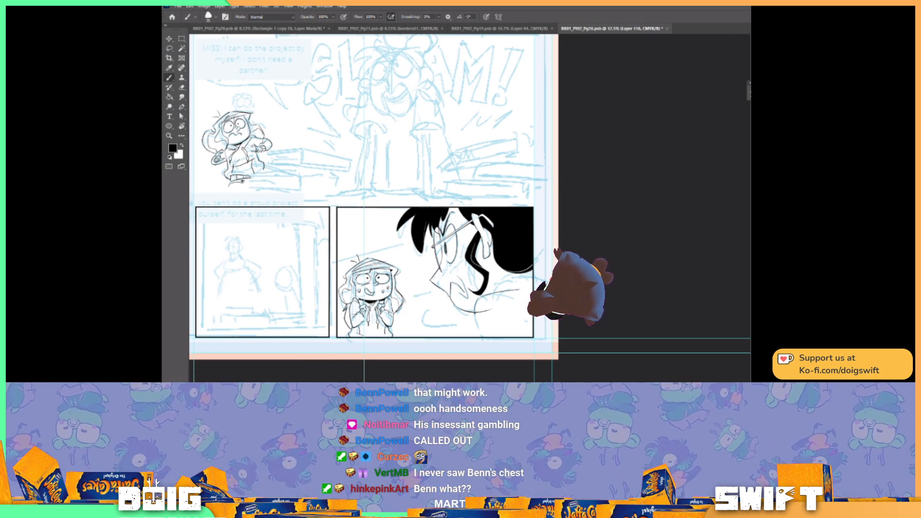
drag(480, 297, 471, 322)
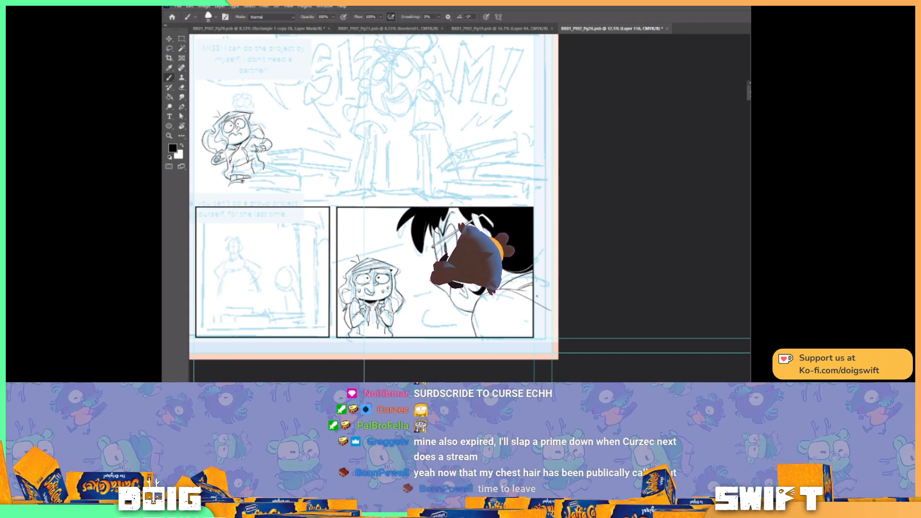
Ink the short lines where the second figure's shoulder meets the panel's side border and save the document.
drag(536, 302, 547, 309)
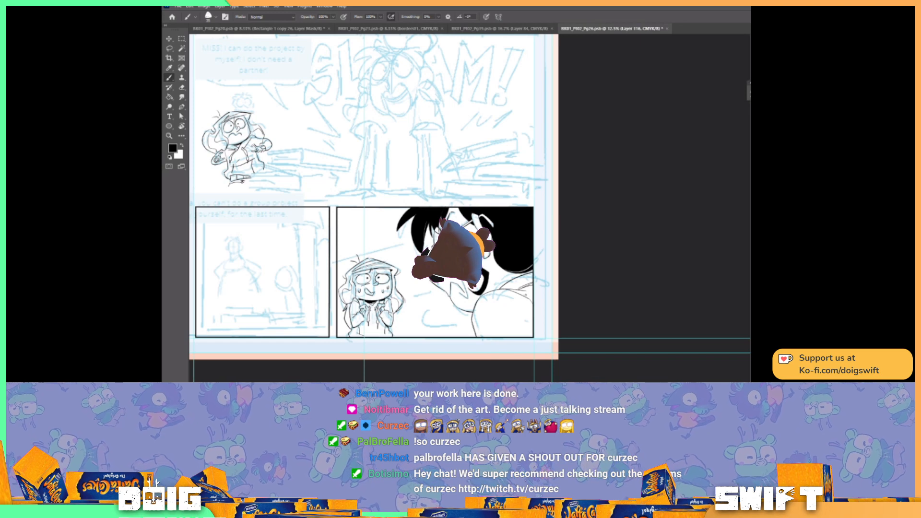
drag(544, 291, 552, 296)
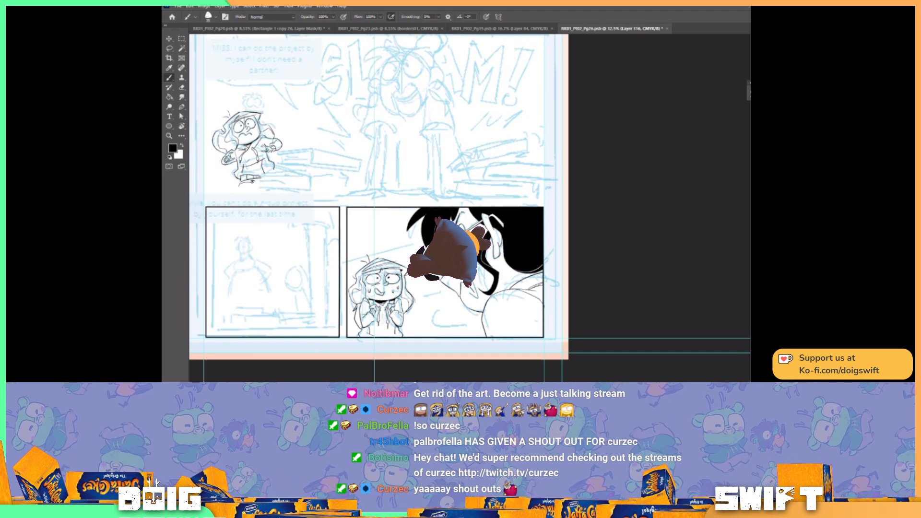
drag(550, 298, 570, 304)
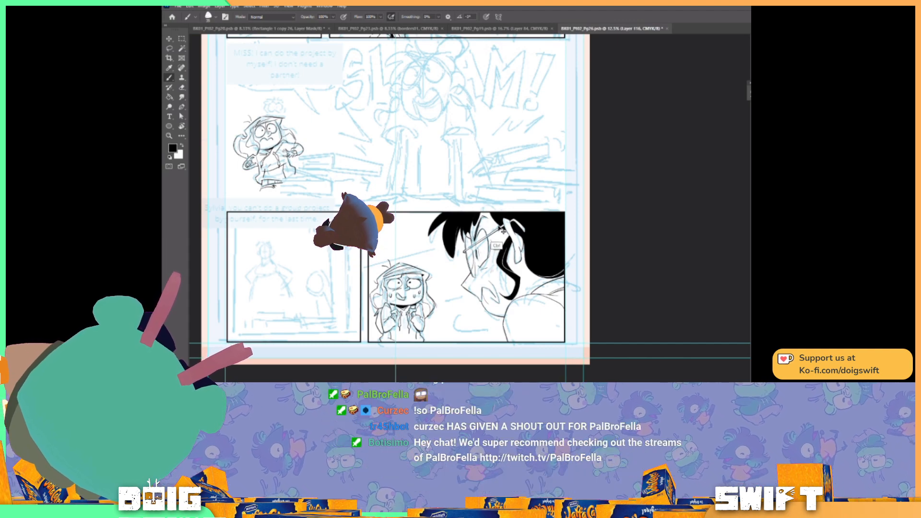
key(ctrl+s)
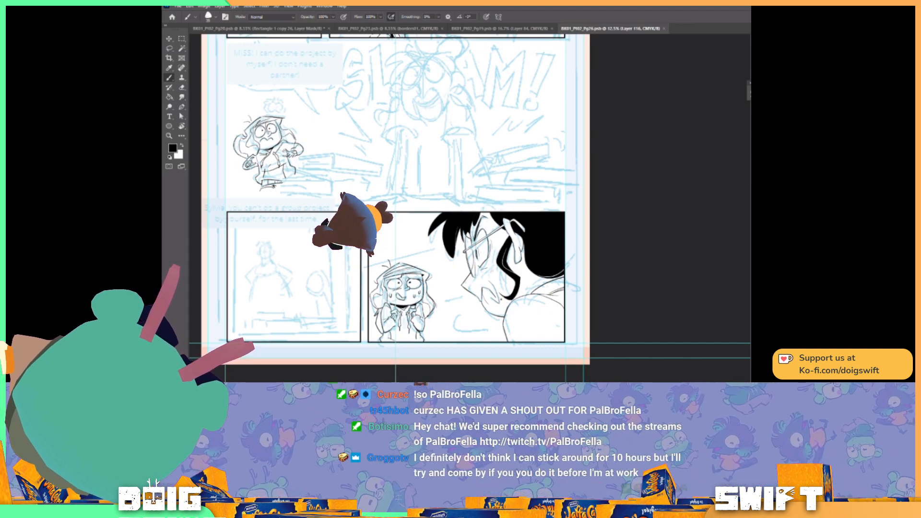
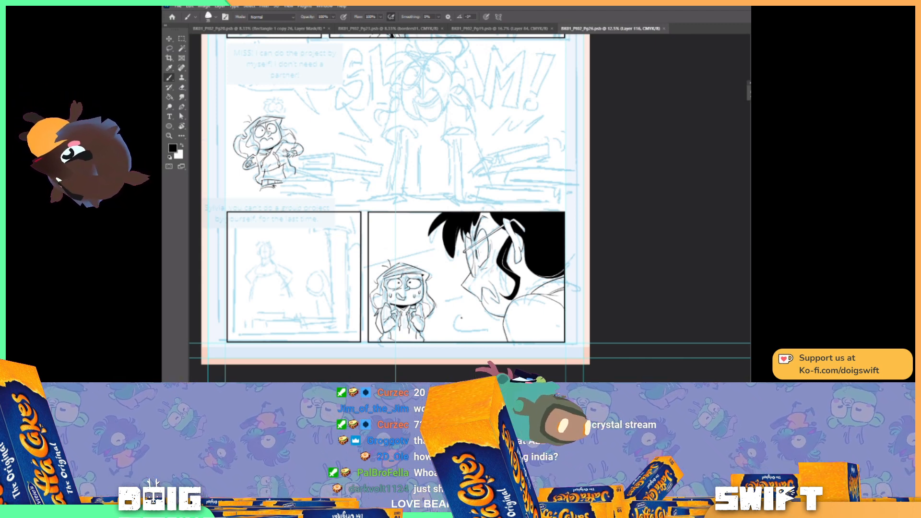
Ink the small open curve over the blue sketch between the two figures, near the panel's lower edge.
drag(454, 318, 495, 329)
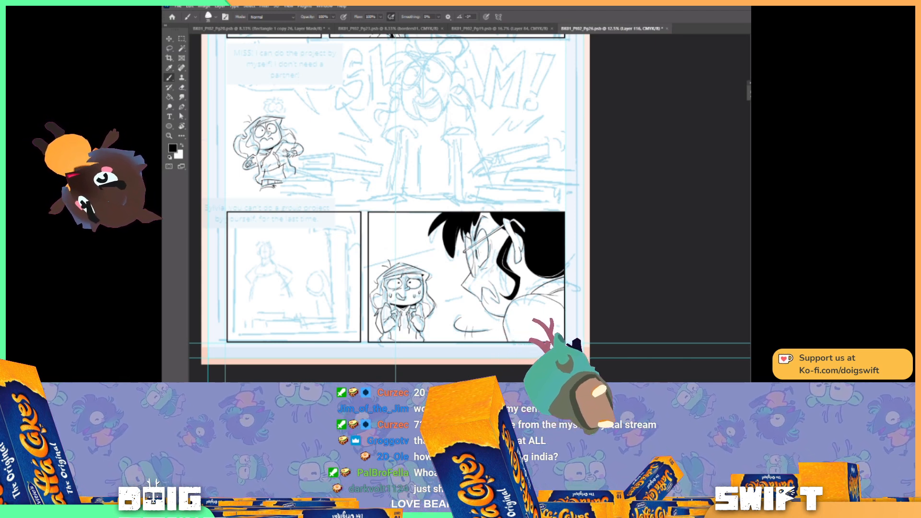
key(ctrl)
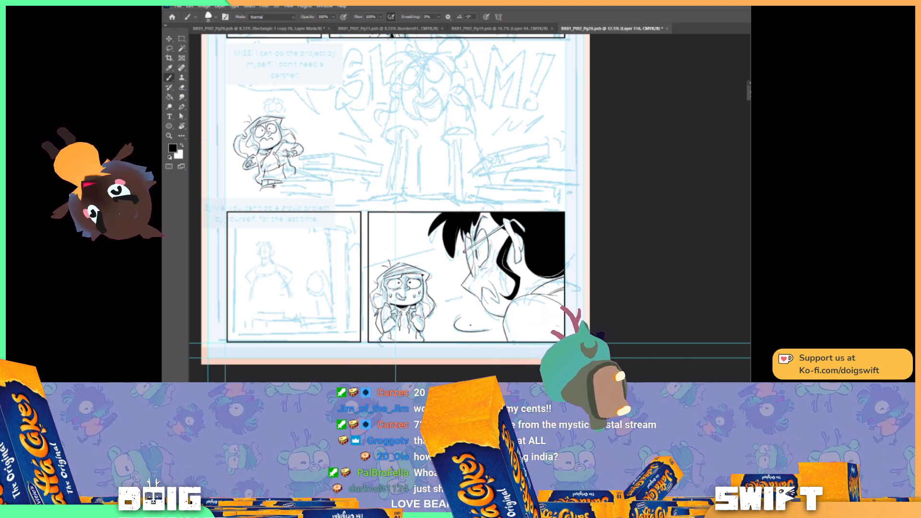